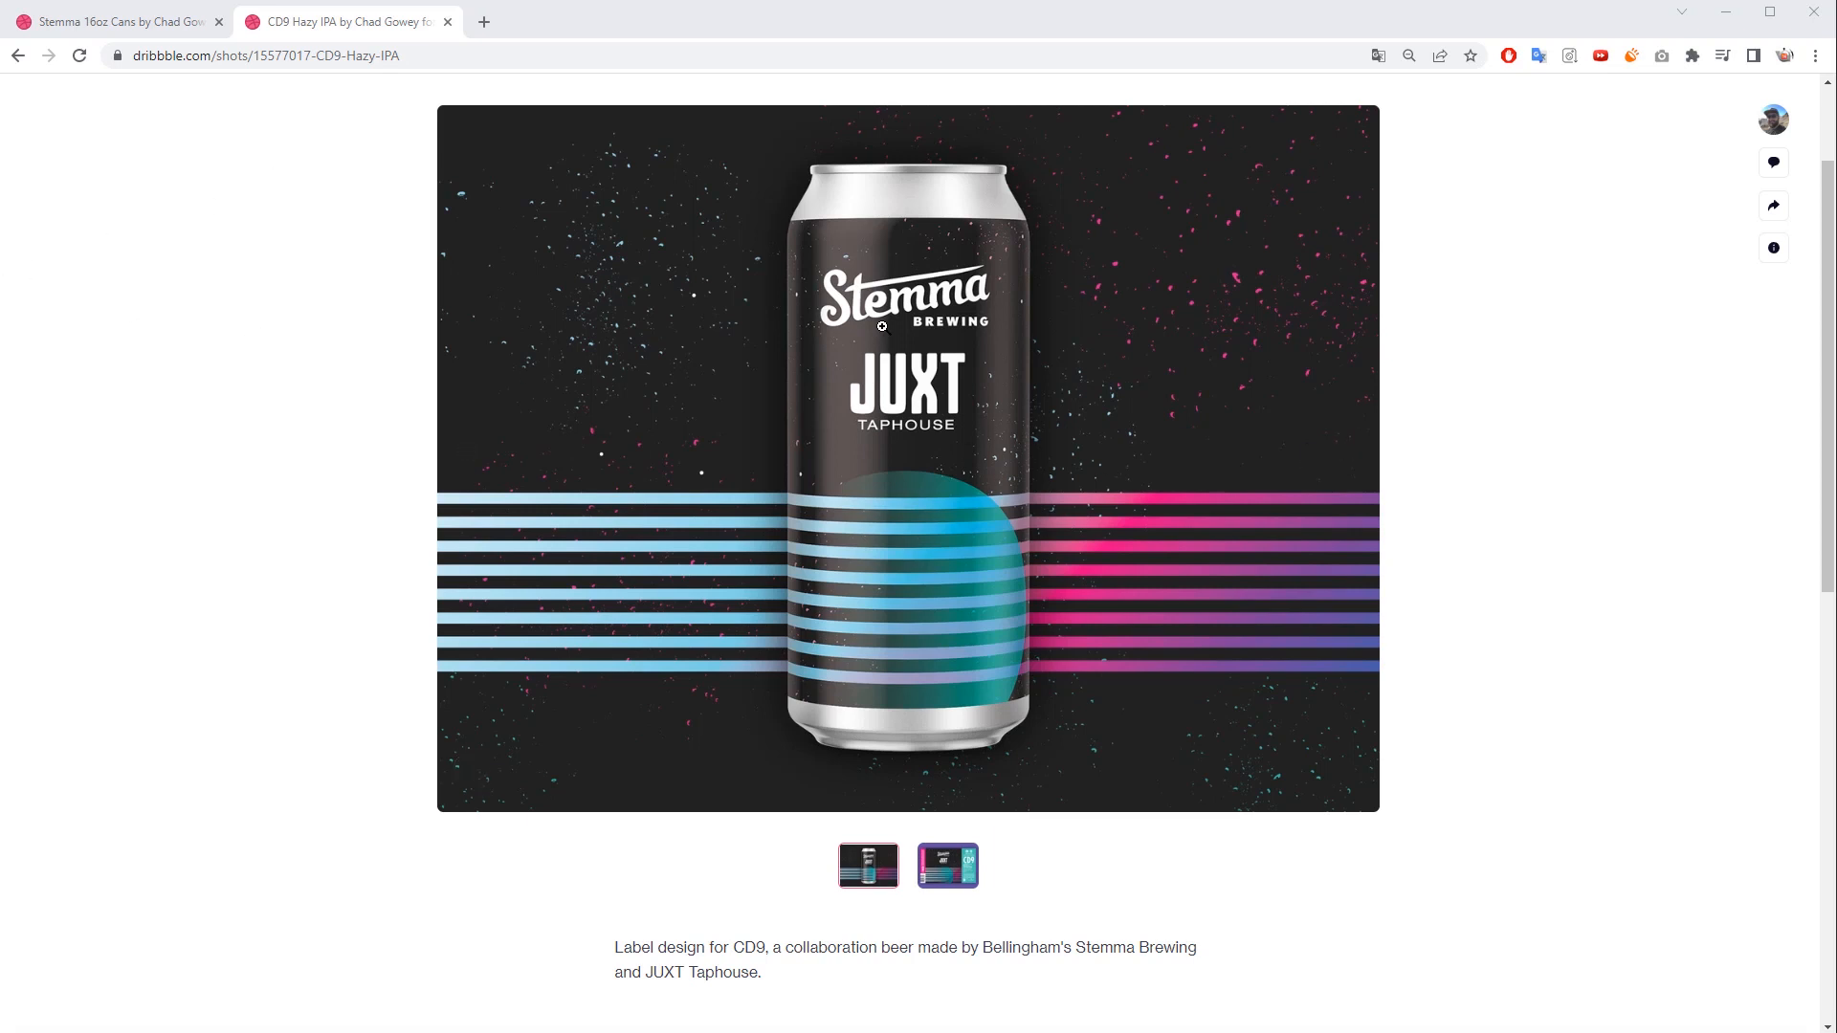
- Look through the can and flat label artwork in the CD9 Hazy IPA and Stemma 16oz Cans shots
{"action": "scroll", "coordinate": [708, 382], "scroll_direction": "up", "scroll_amount": 2}
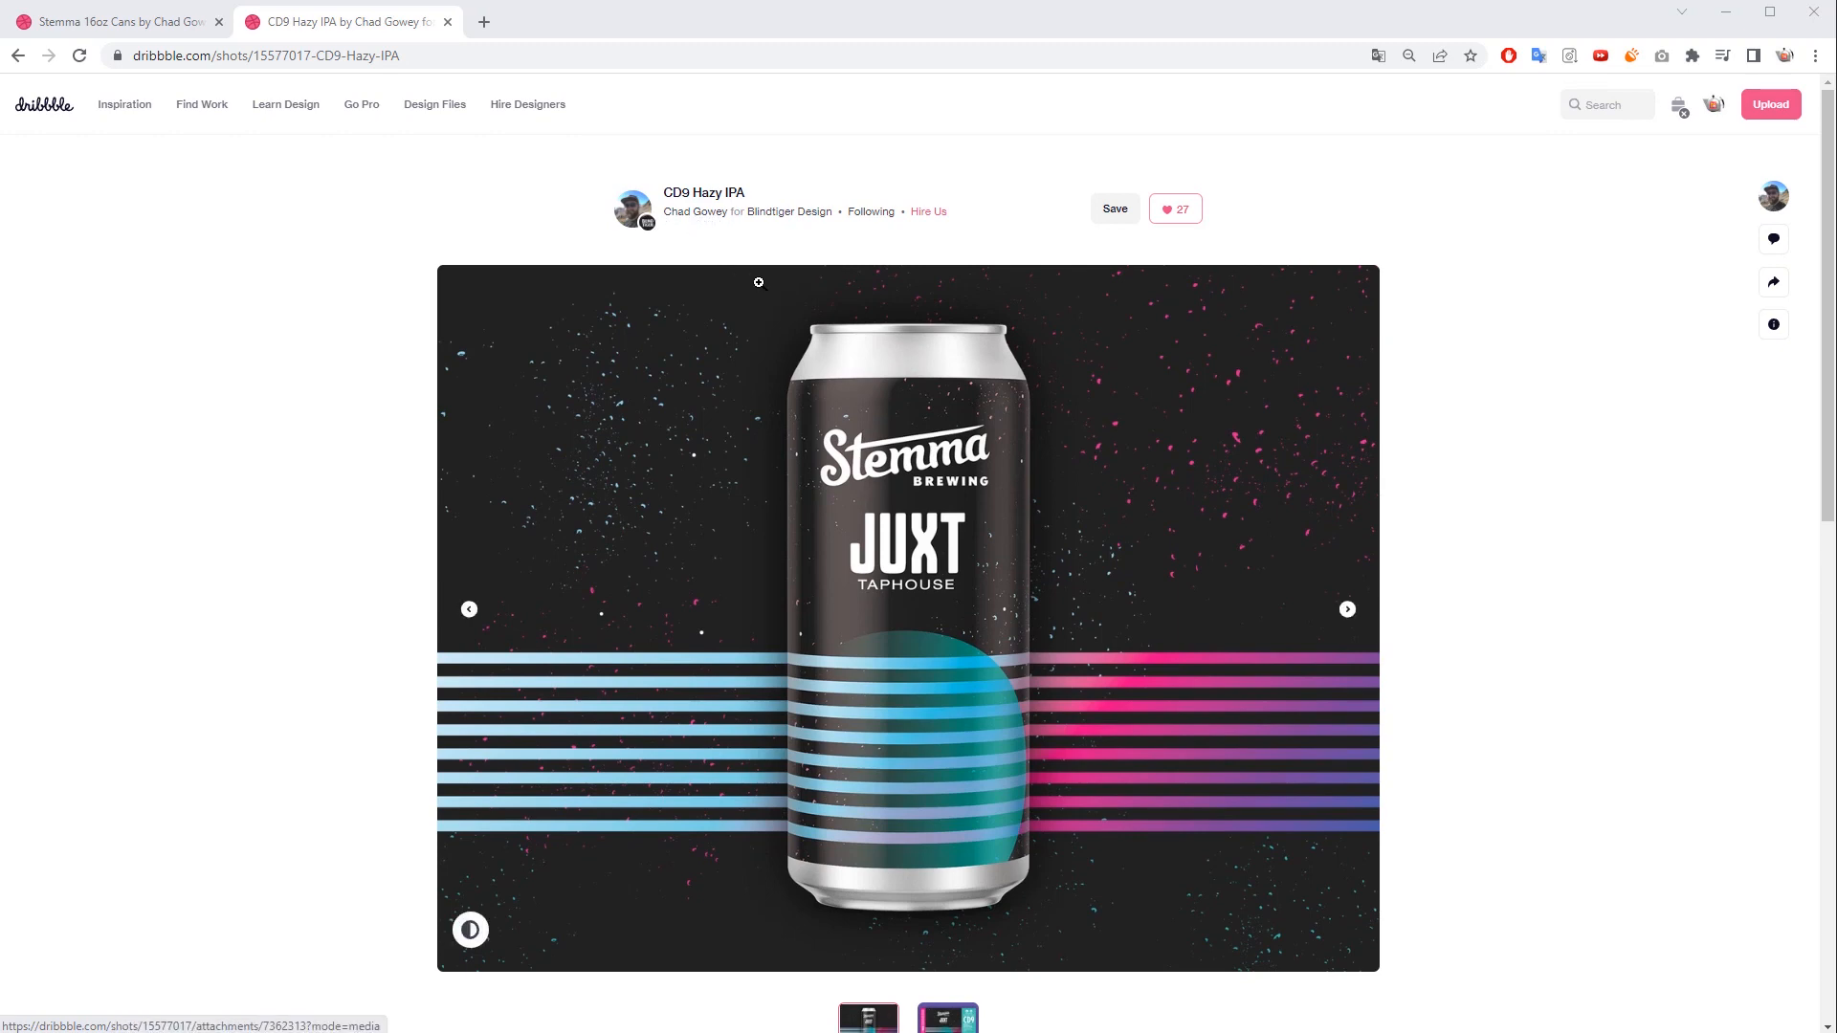
{"action": "scroll", "coordinate": [947, 1005], "scroll_direction": "down", "scroll_amount": 2}
{"action": "left_click", "coordinate": [947, 865]}
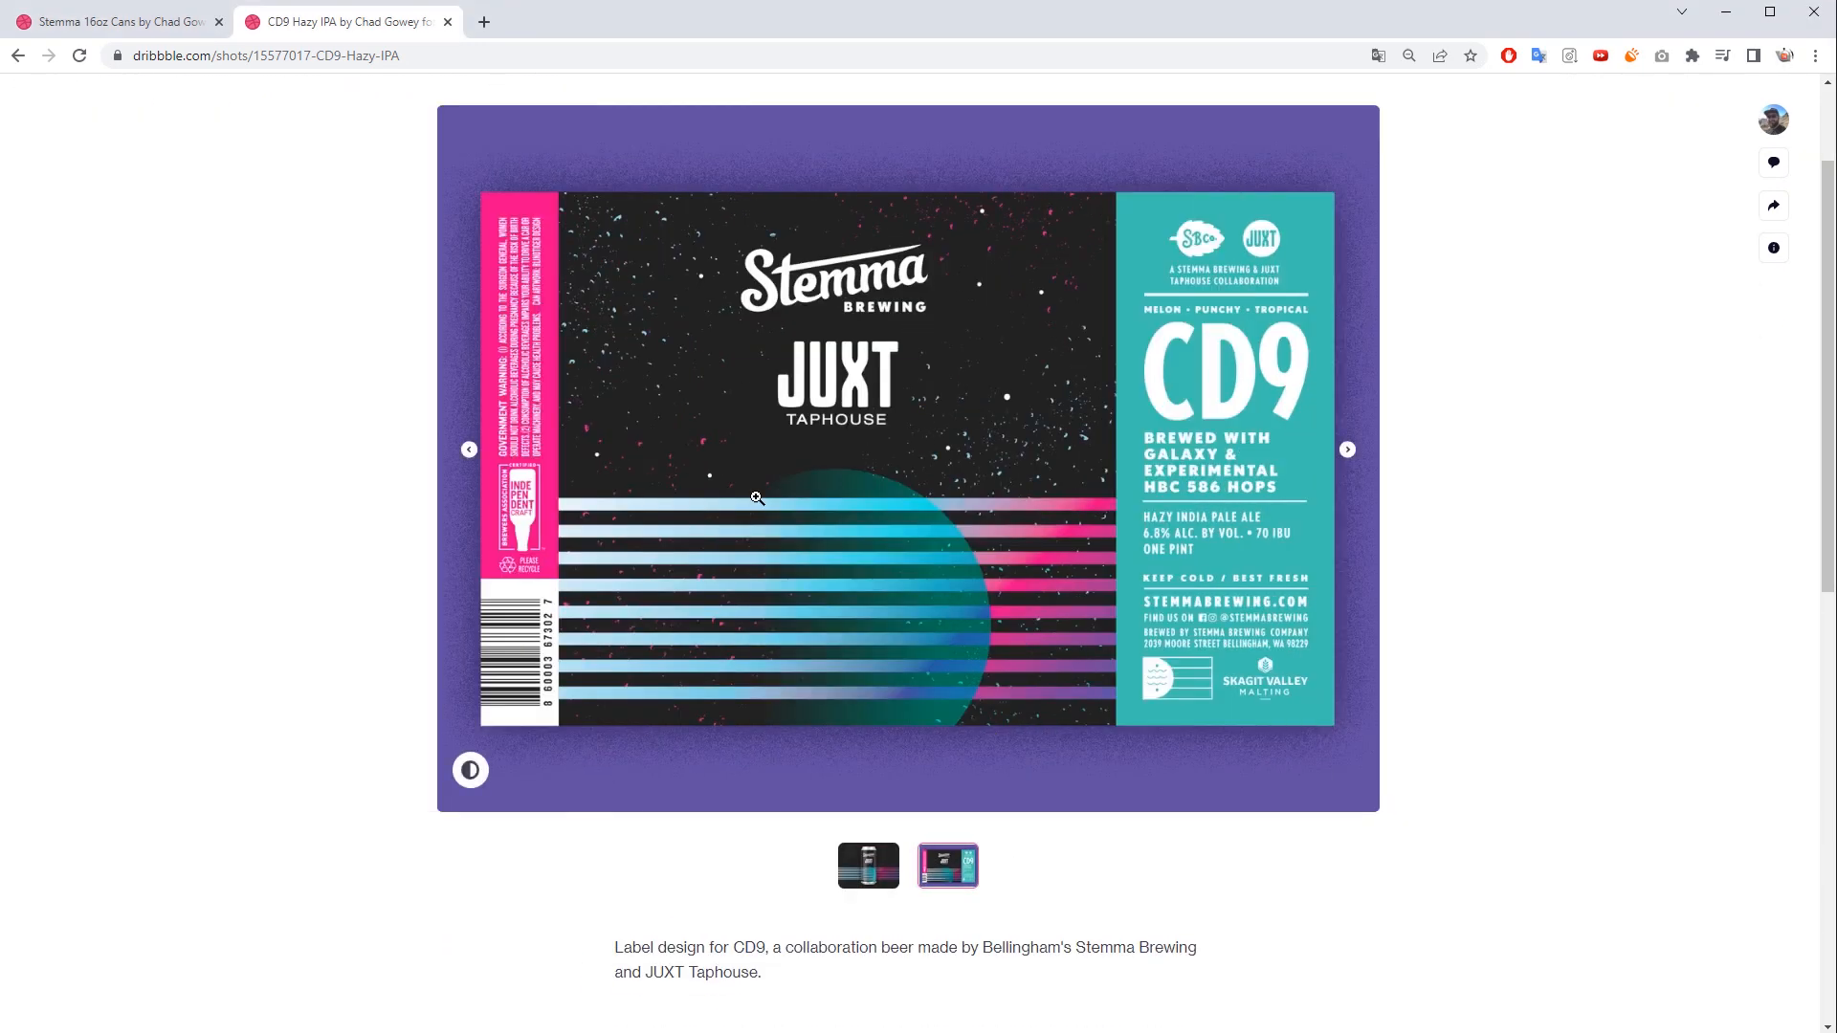
{"action": "left_click", "coordinate": [143, 28]}
{"action": "left_click", "coordinate": [802, 866]}
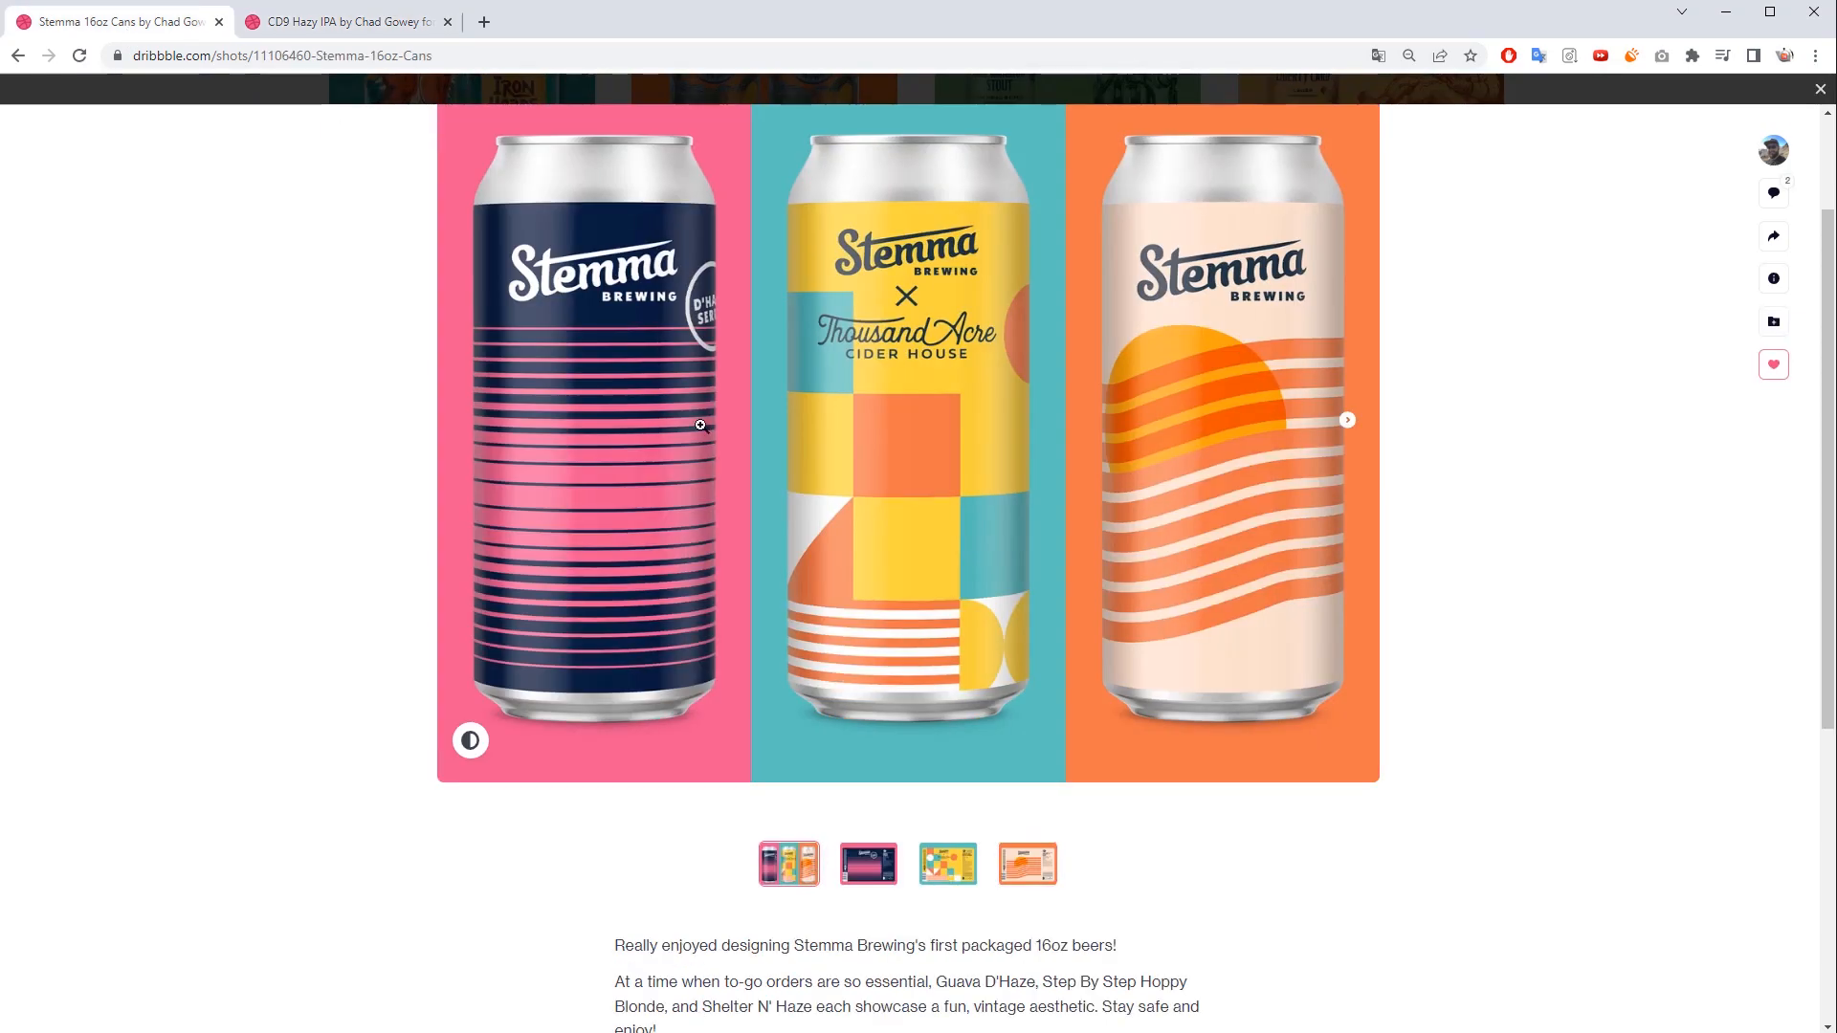
{"action": "left_click", "coordinate": [885, 865]}
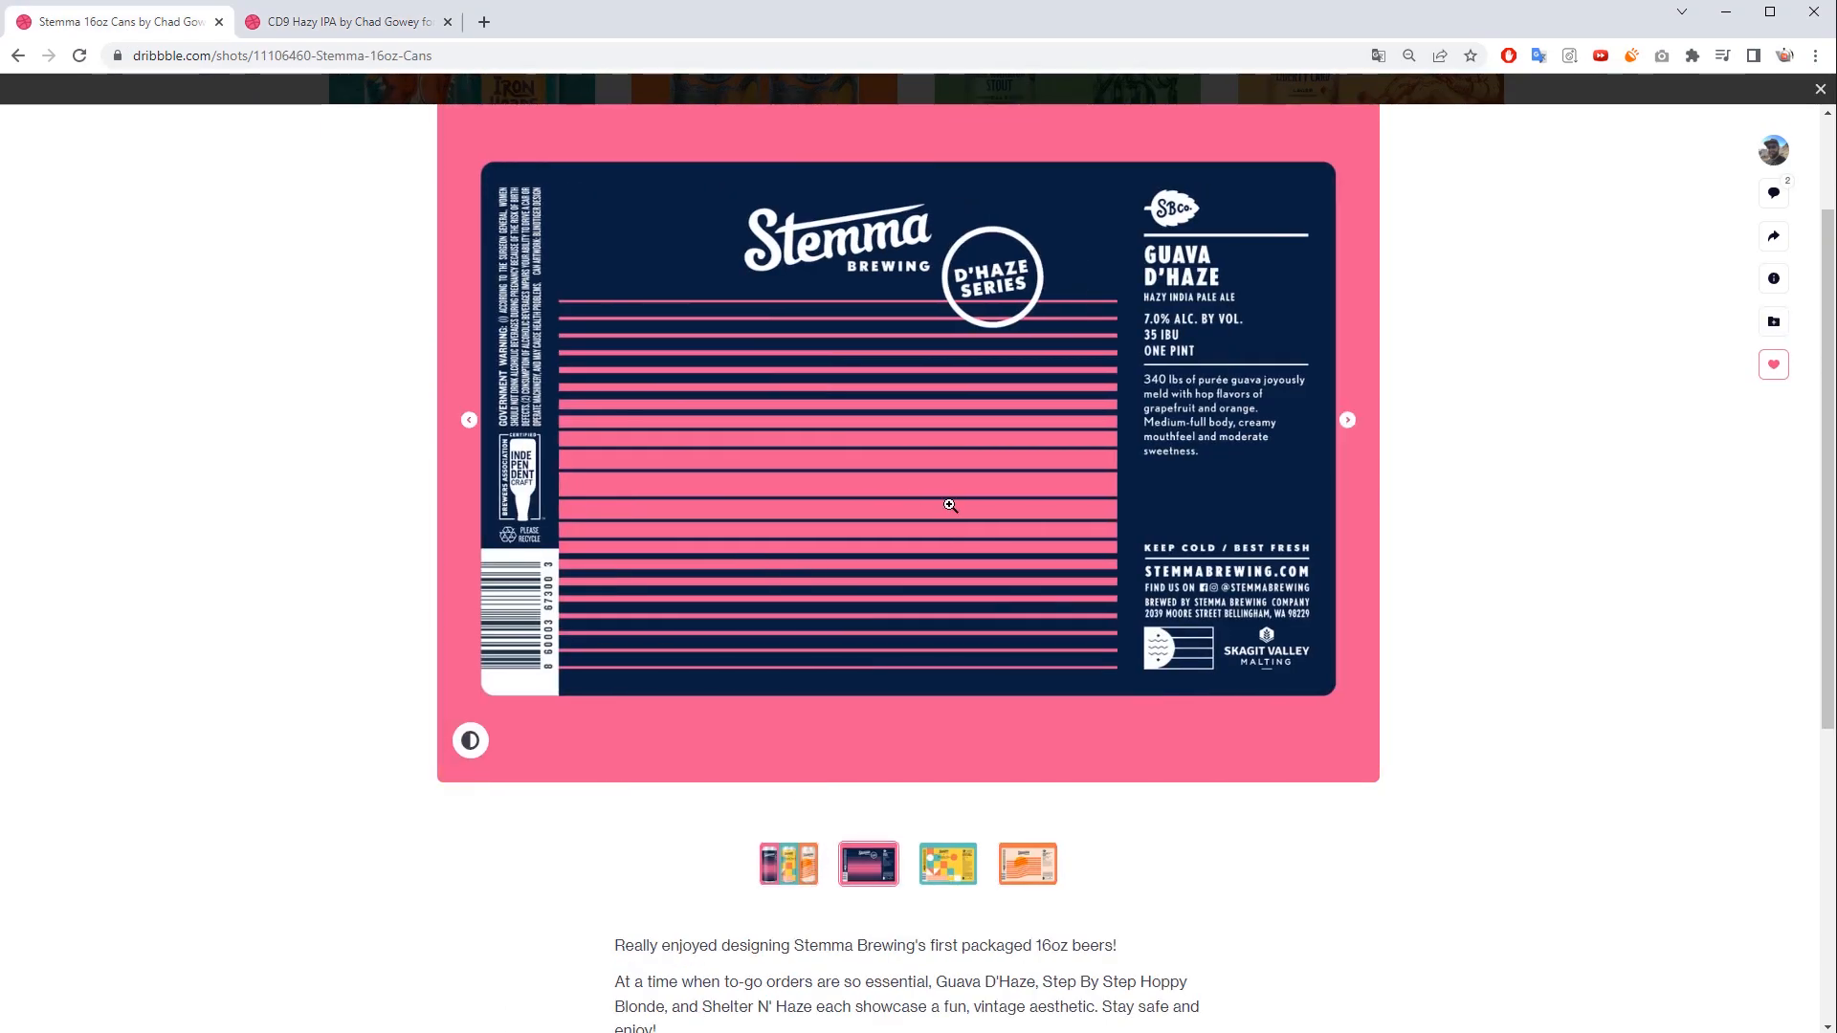
{"action": "left_click", "coordinate": [948, 864]}
{"action": "left_click", "coordinate": [1045, 866]}
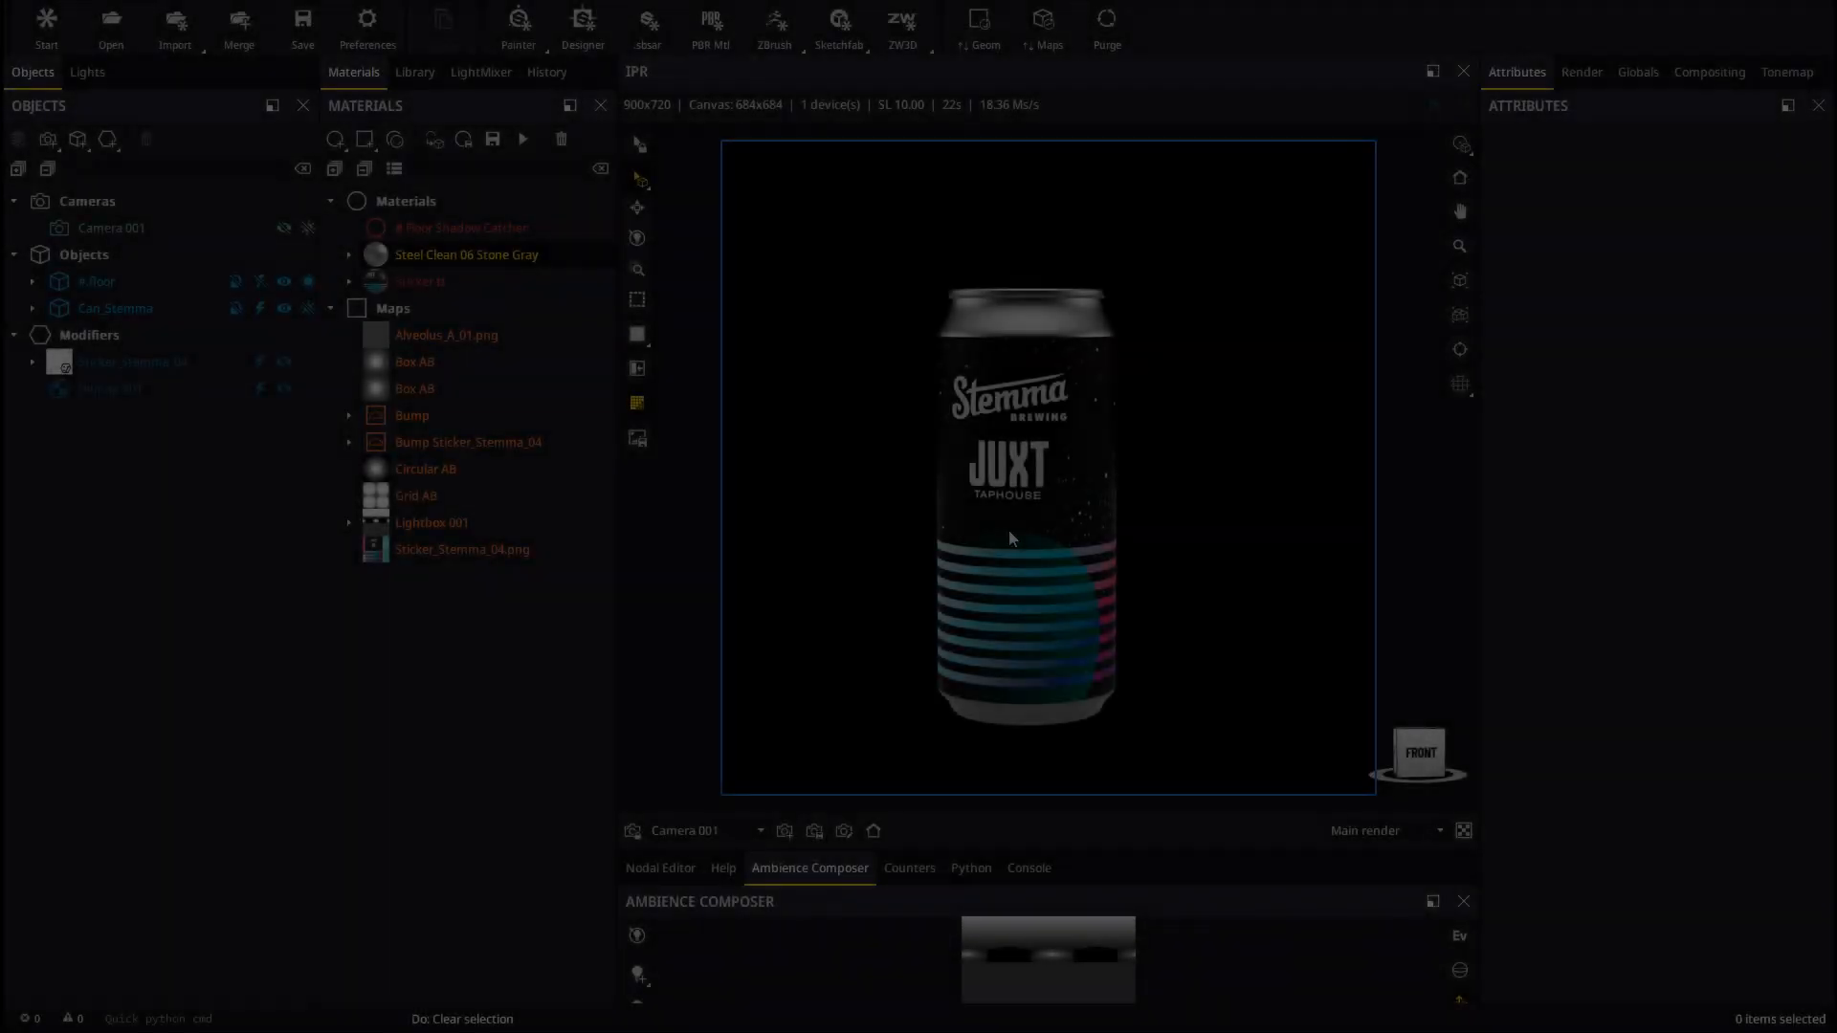
- Create a multiclone modifier and apply it to the Can_Stemma object
{"action": "left_click_drag", "start_coordinate": [1009, 530], "coordinate": [1081, 545]}
{"action": "middle_click_drag", "start_coordinate": [1066, 558], "coordinate": [1088, 526]}
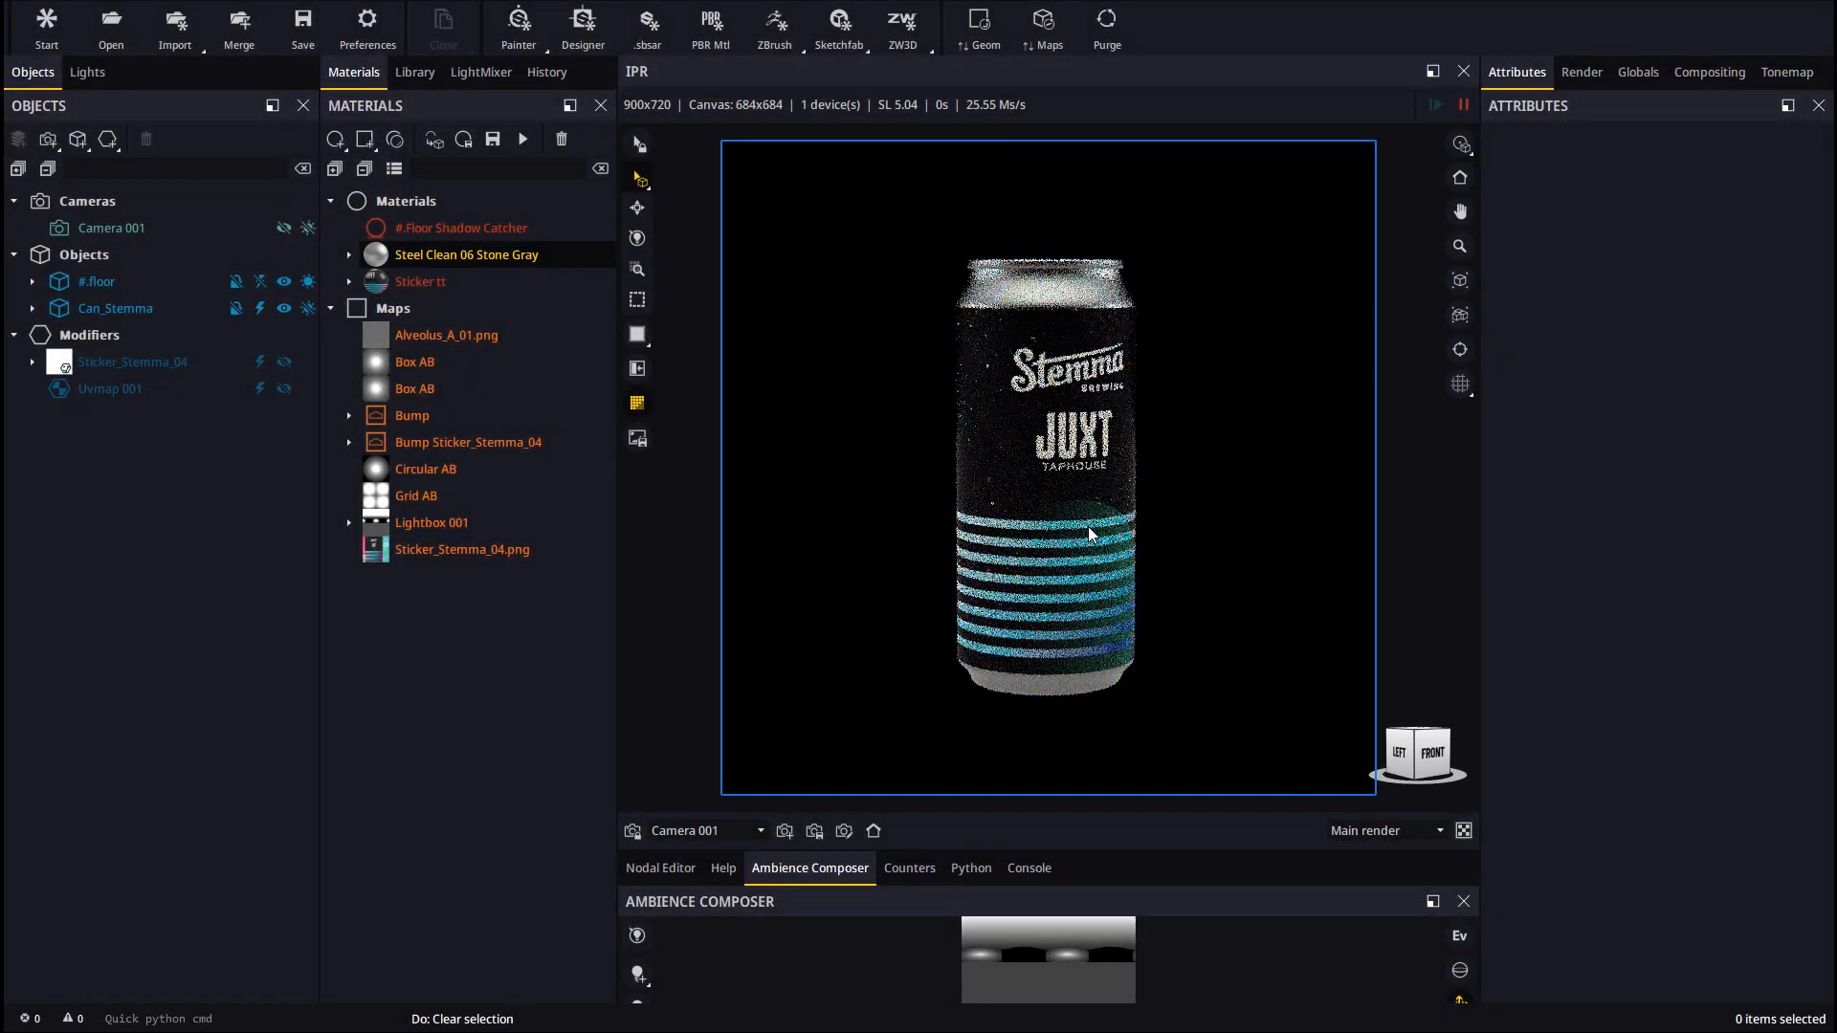
{"action": "mouse_move", "coordinate": [1087, 526]}
{"action": "left_mouse_down"}
{"action": "mouse_move", "coordinate": [871, 558]}
{"action": "mouse_move", "coordinate": [1078, 549]}
{"action": "left_mouse_up"}
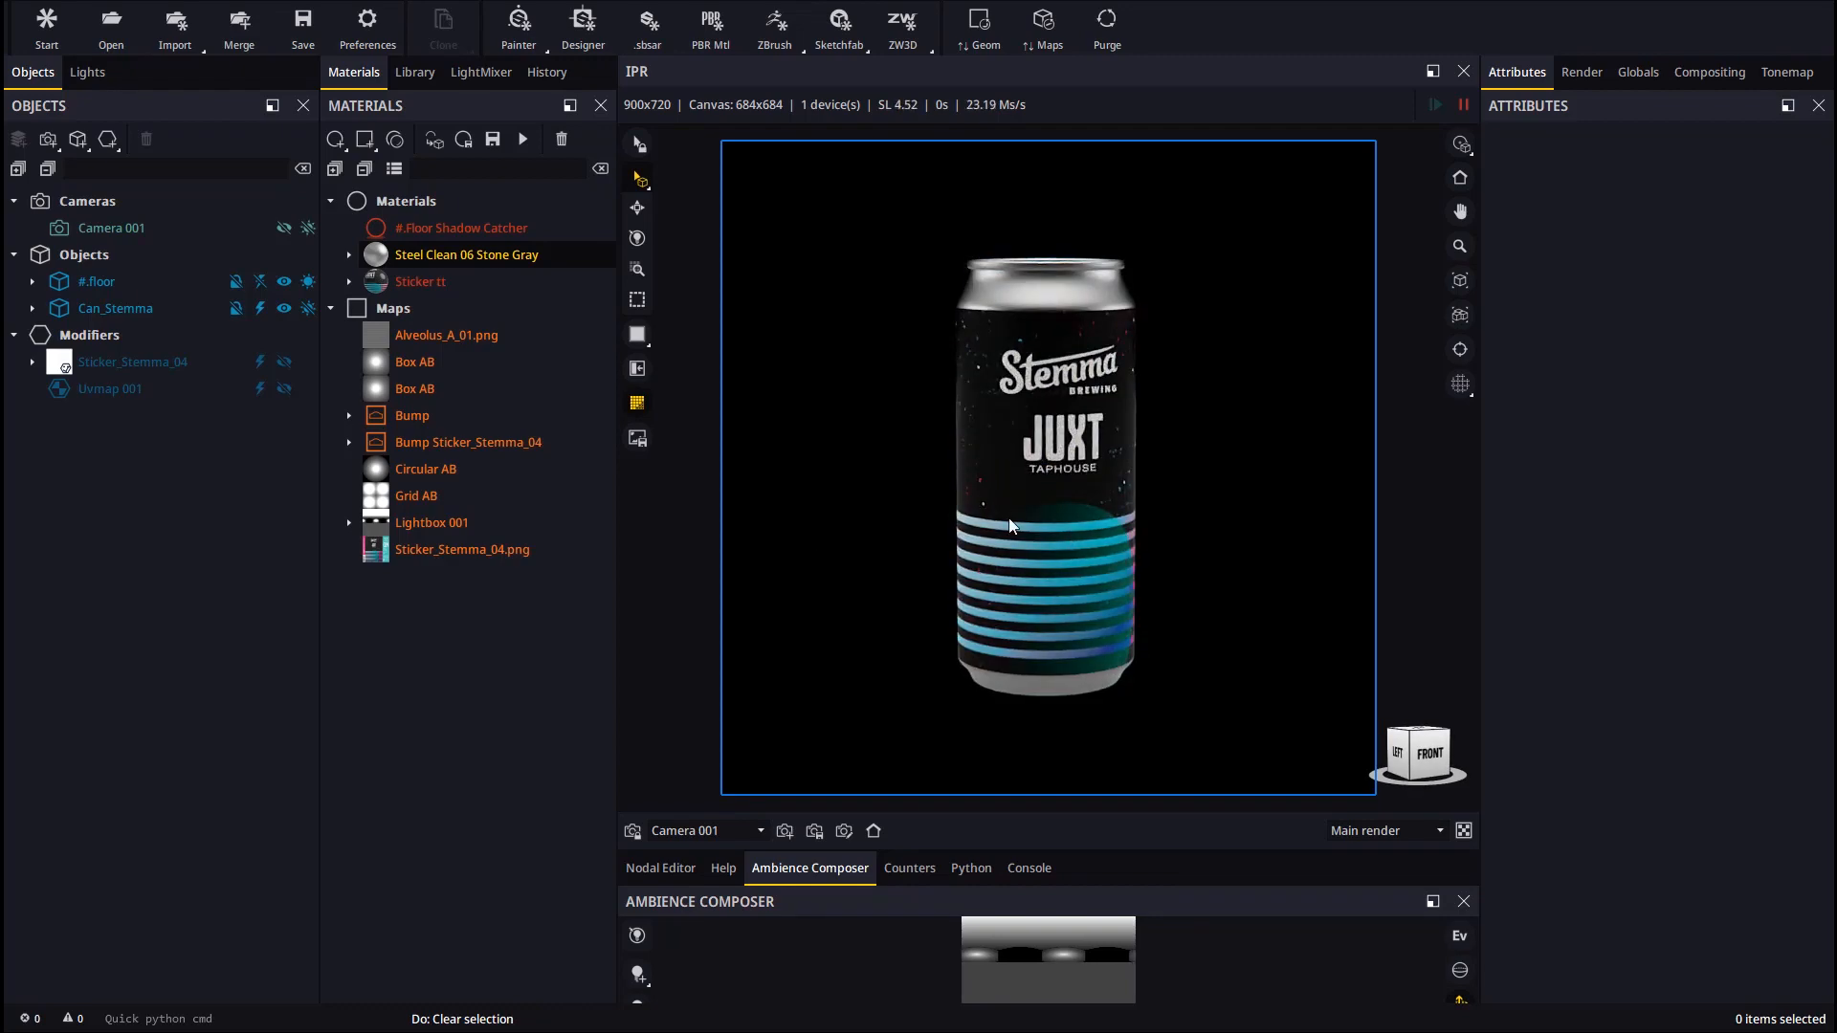
{"action": "scroll", "coordinate": [1008, 526], "scroll_direction": "down", "scroll_amount": 3}
{"action": "scroll", "coordinate": [1052, 515], "scroll_direction": "down", "scroll_amount": 2}
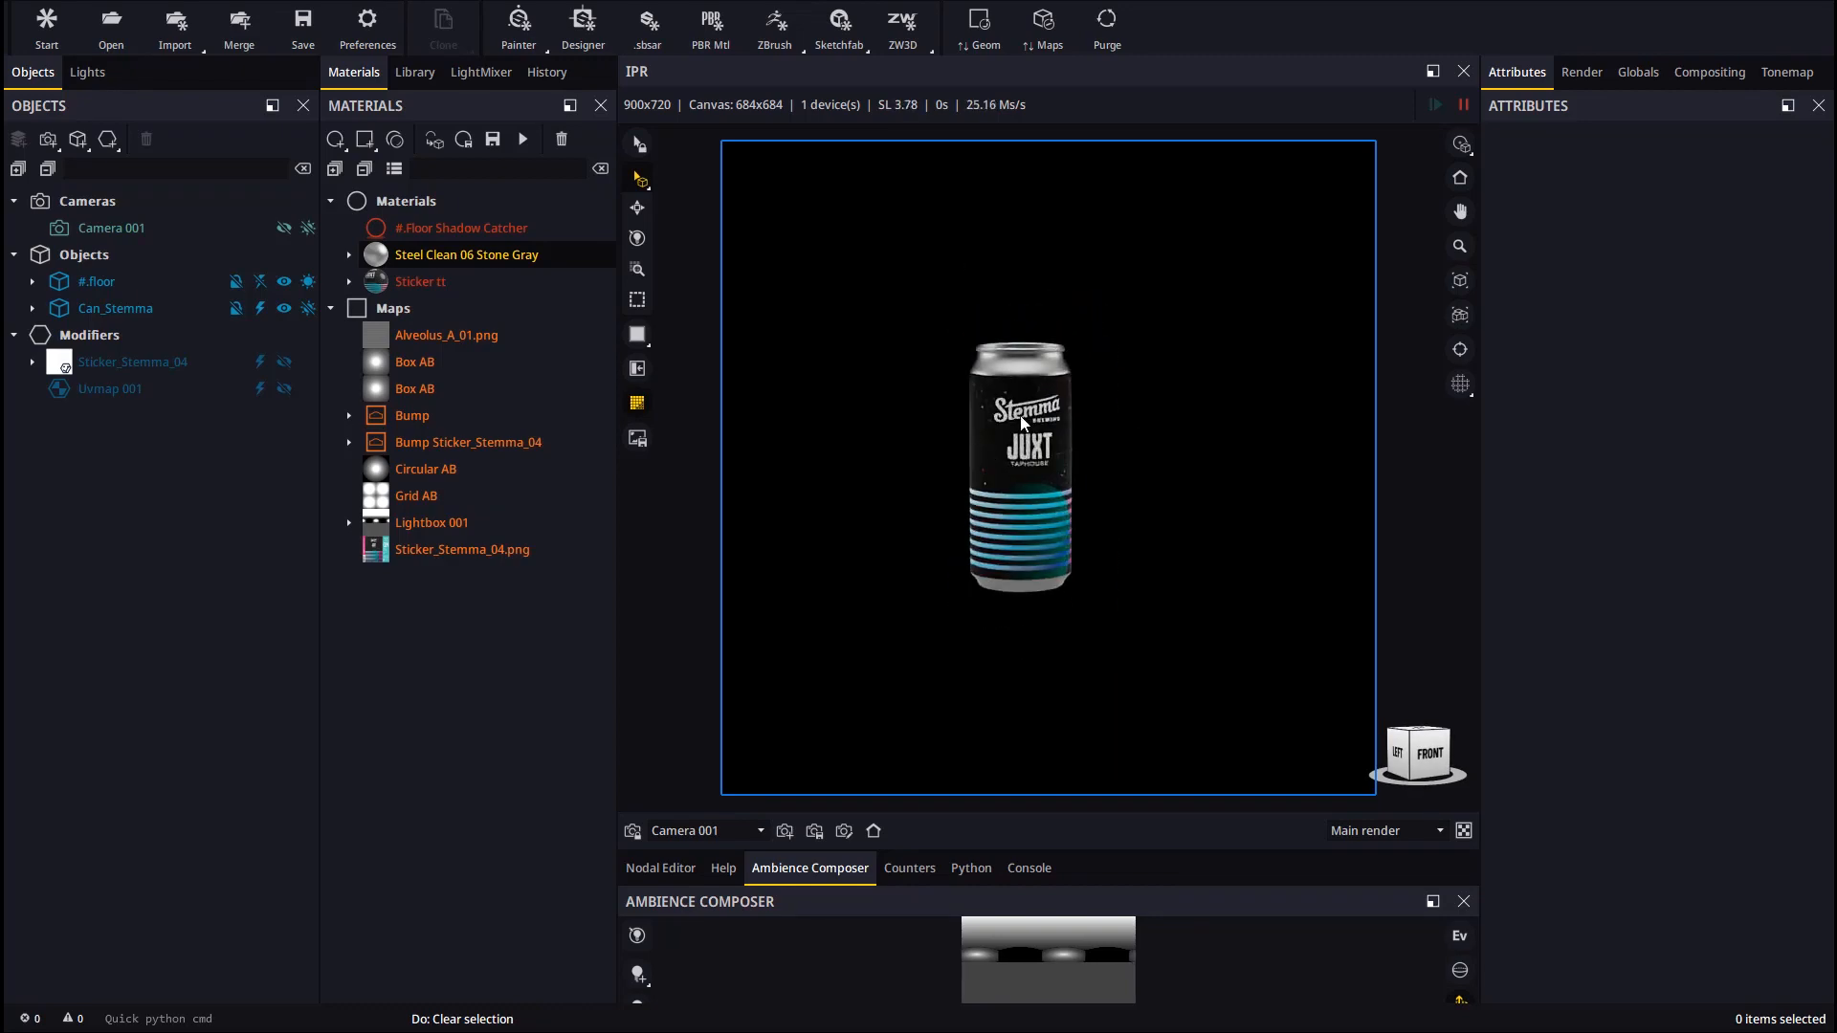
{"action": "left_click_drag", "start_coordinate": [1011, 492], "coordinate": [1059, 527]}
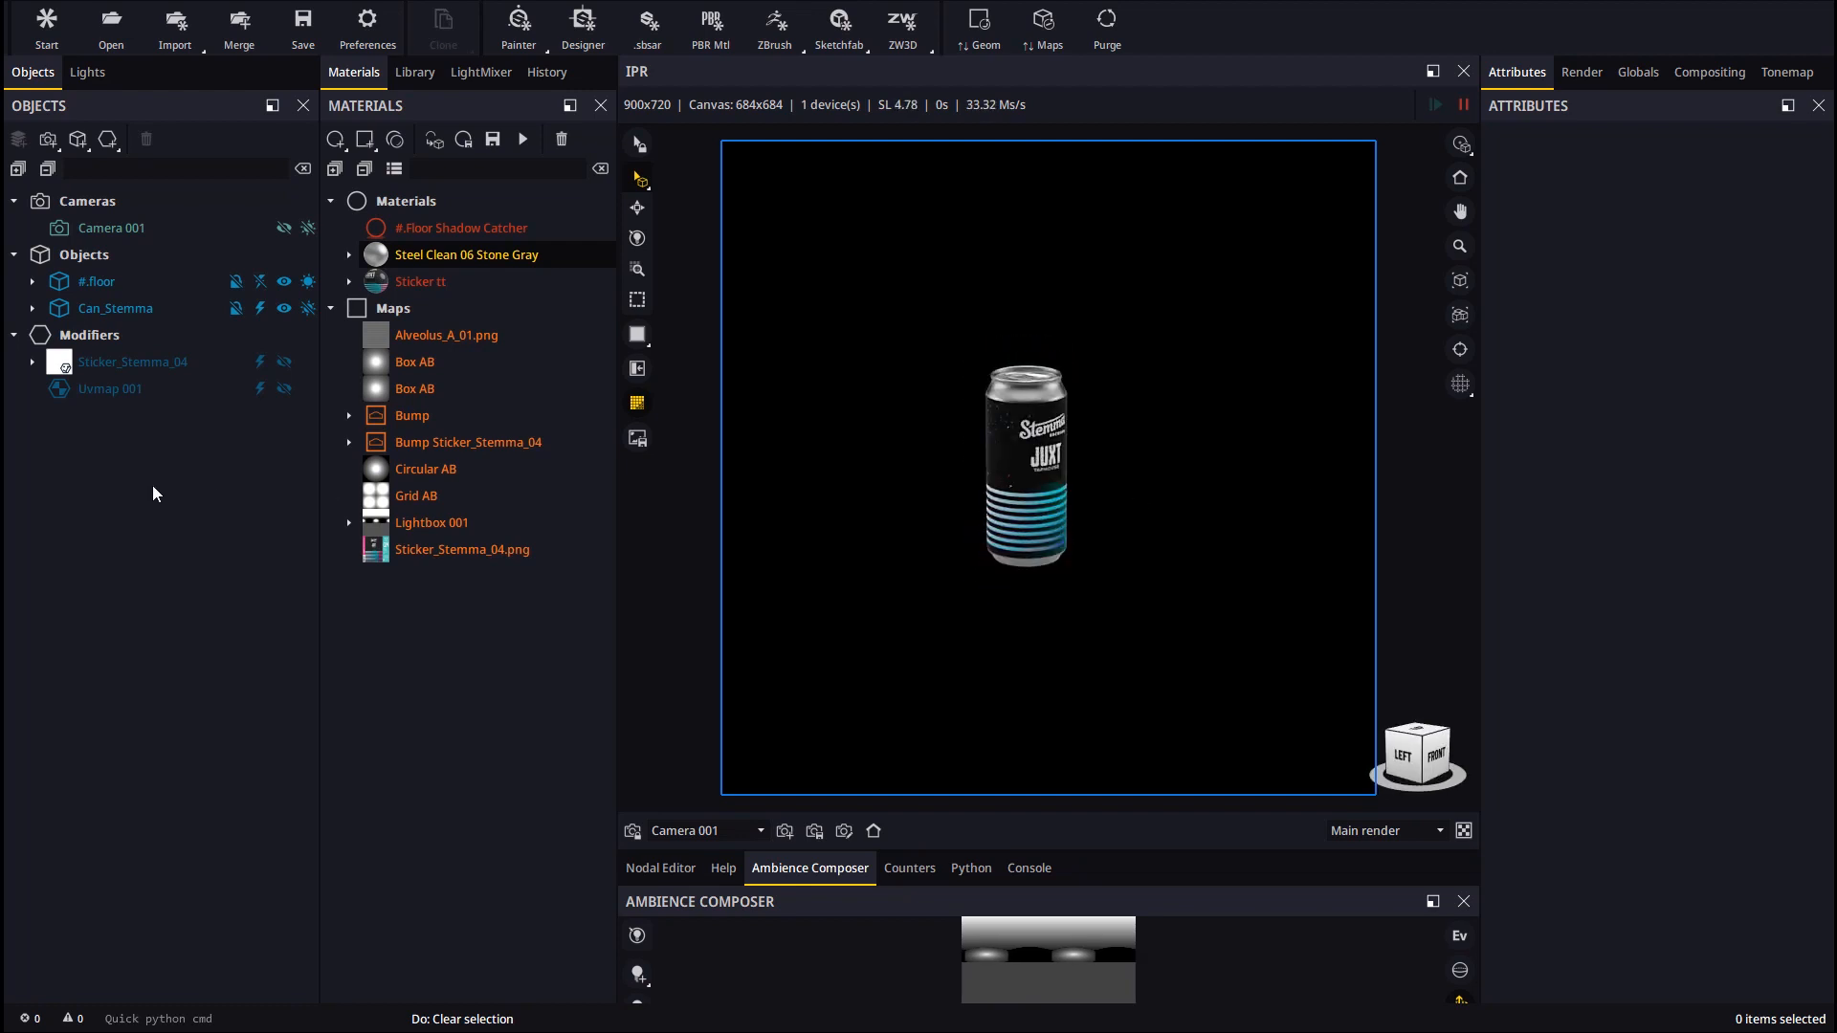
{"action": "left_click", "coordinate": [108, 141]}
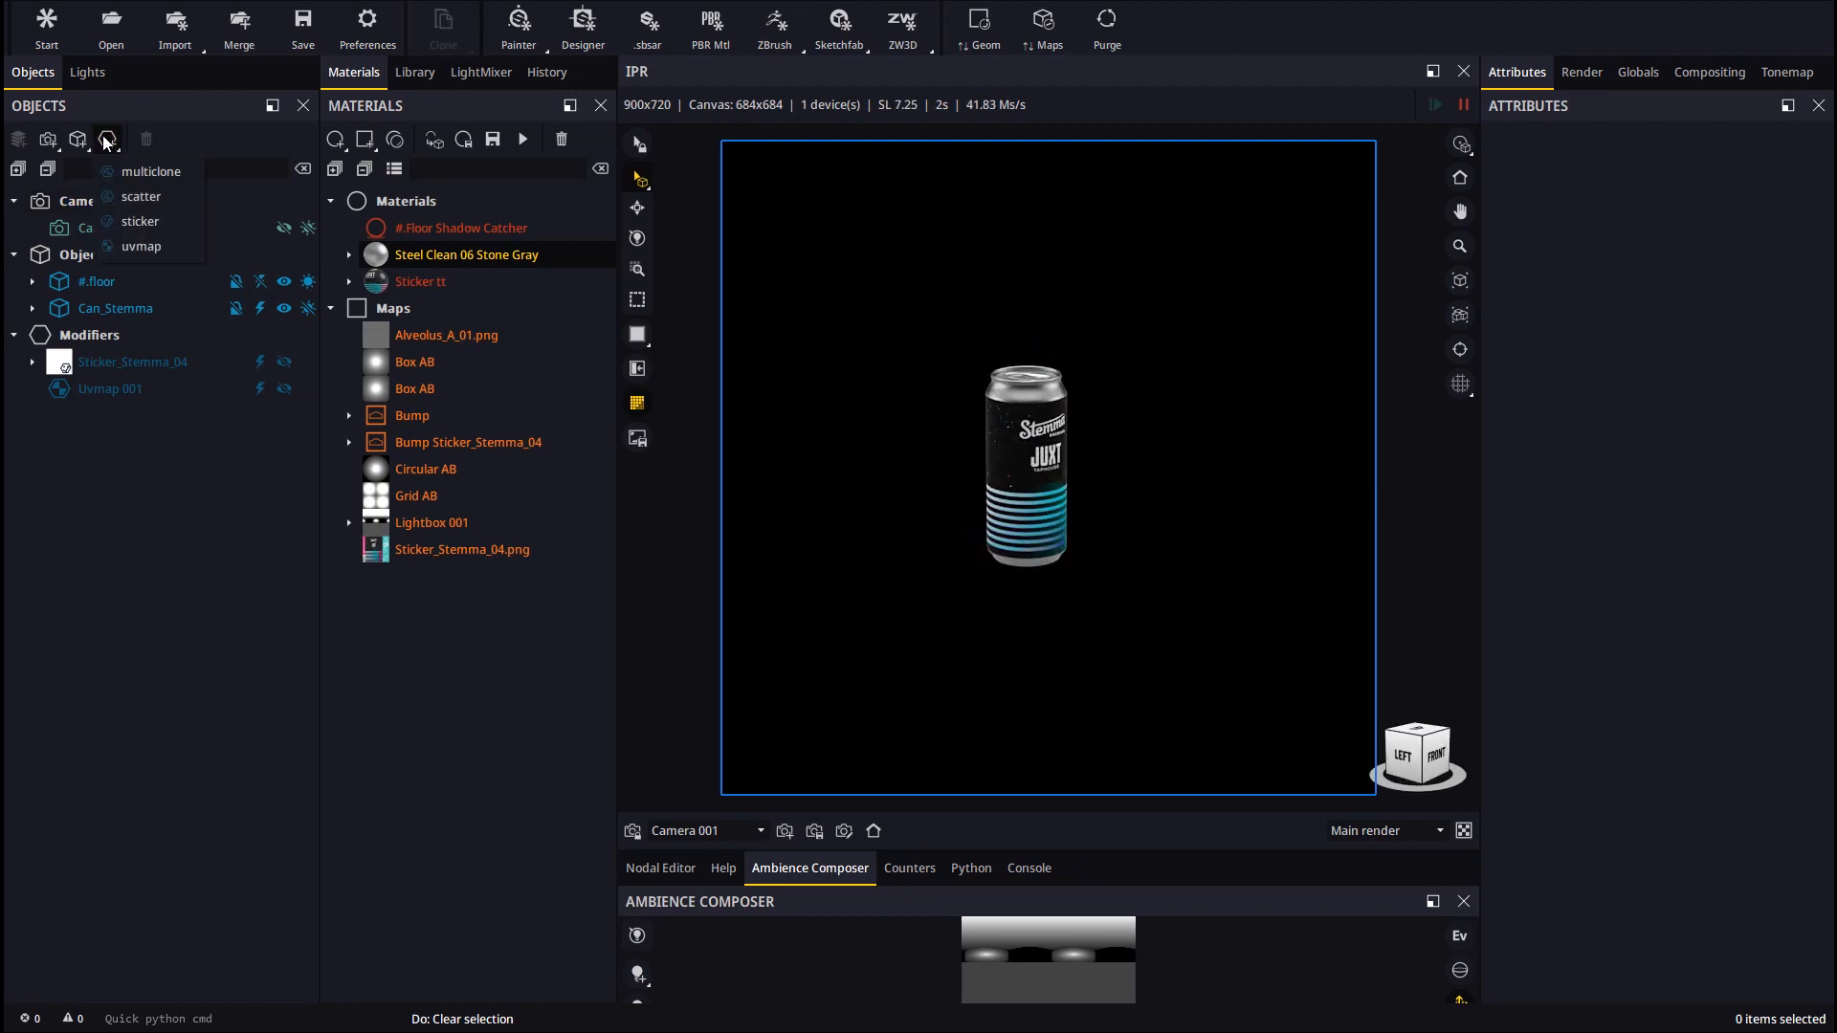
{"action": "left_click", "coordinate": [153, 171]}
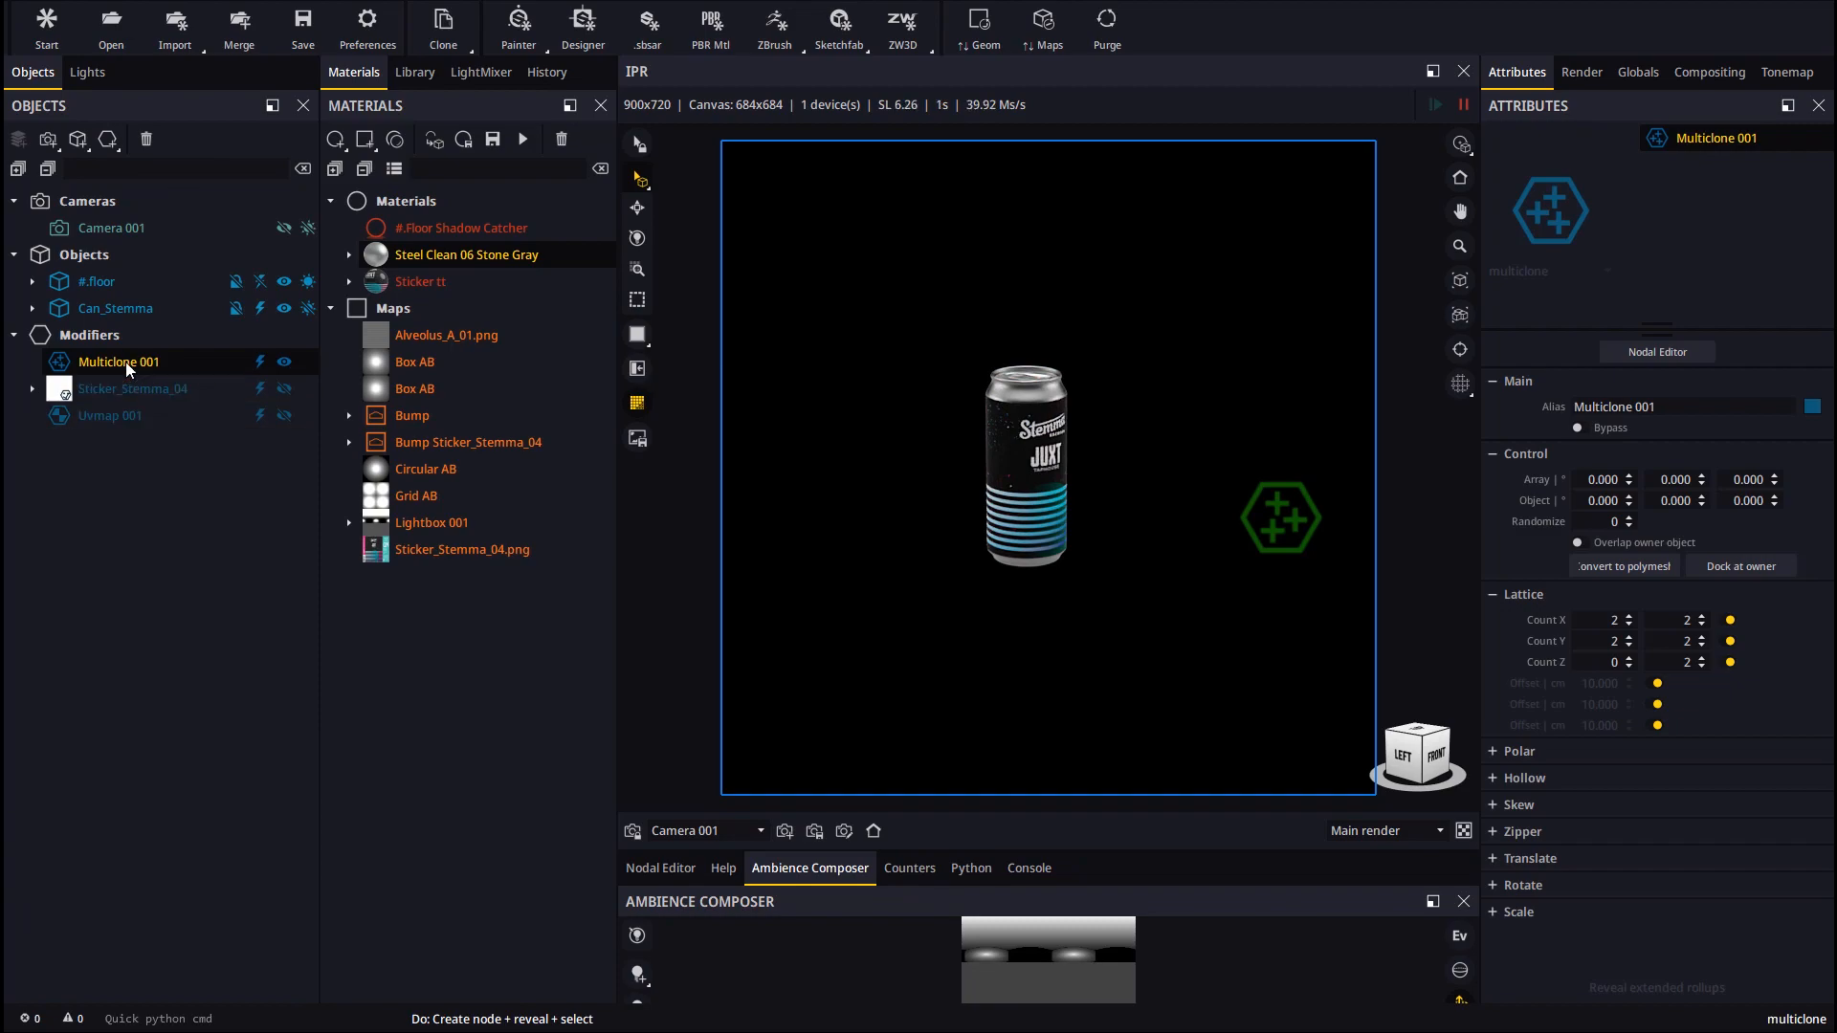
{"action": "mouse_move", "coordinate": [124, 362]}
{"action": "left_mouse_down"}
{"action": "mouse_move", "coordinate": [153, 330]}
{"action": "mouse_move", "coordinate": [140, 301]}
{"action": "left_mouse_up"}
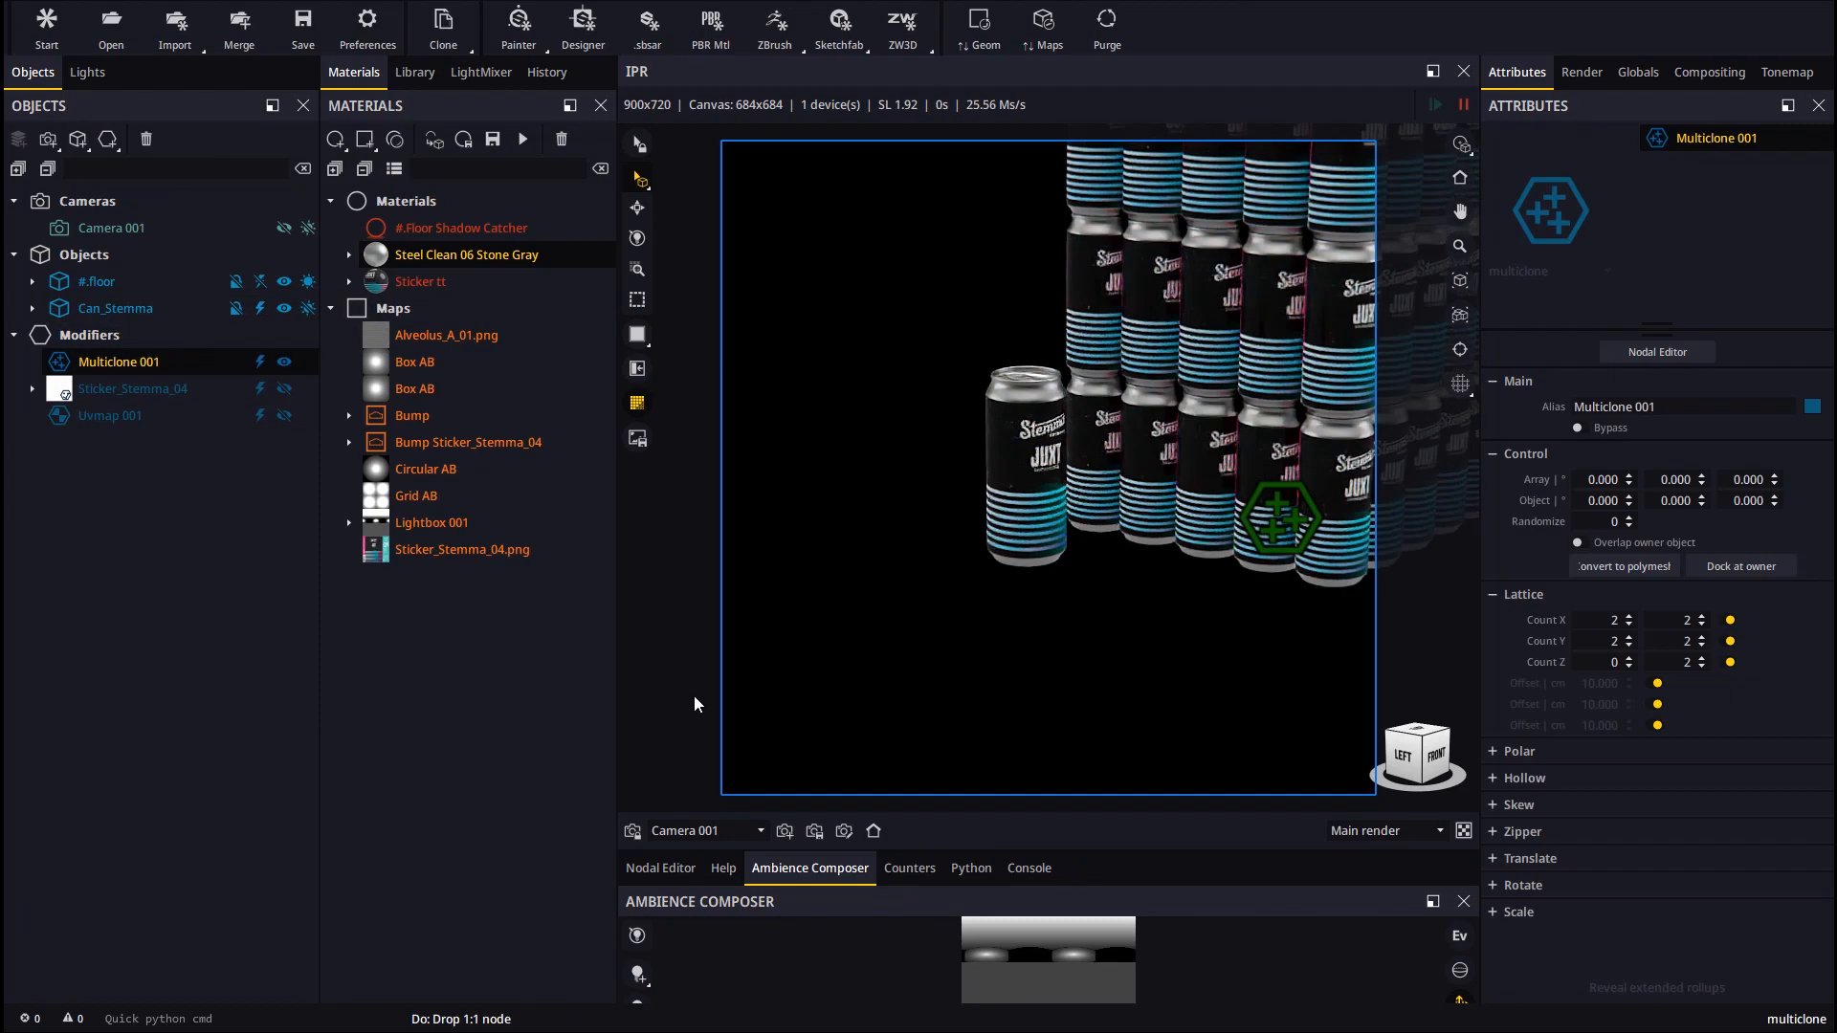
- Hide the multiclone modifier's gizmo so only the cans show in the render view
{"action": "left_click_drag", "start_coordinate": [1168, 528], "coordinate": [1071, 532]}
{"action": "middle_click_drag", "start_coordinate": [1244, 521], "coordinate": [1069, 573]}
{"action": "scroll", "coordinate": [1136, 559], "scroll_direction": "down", "scroll_amount": 2}
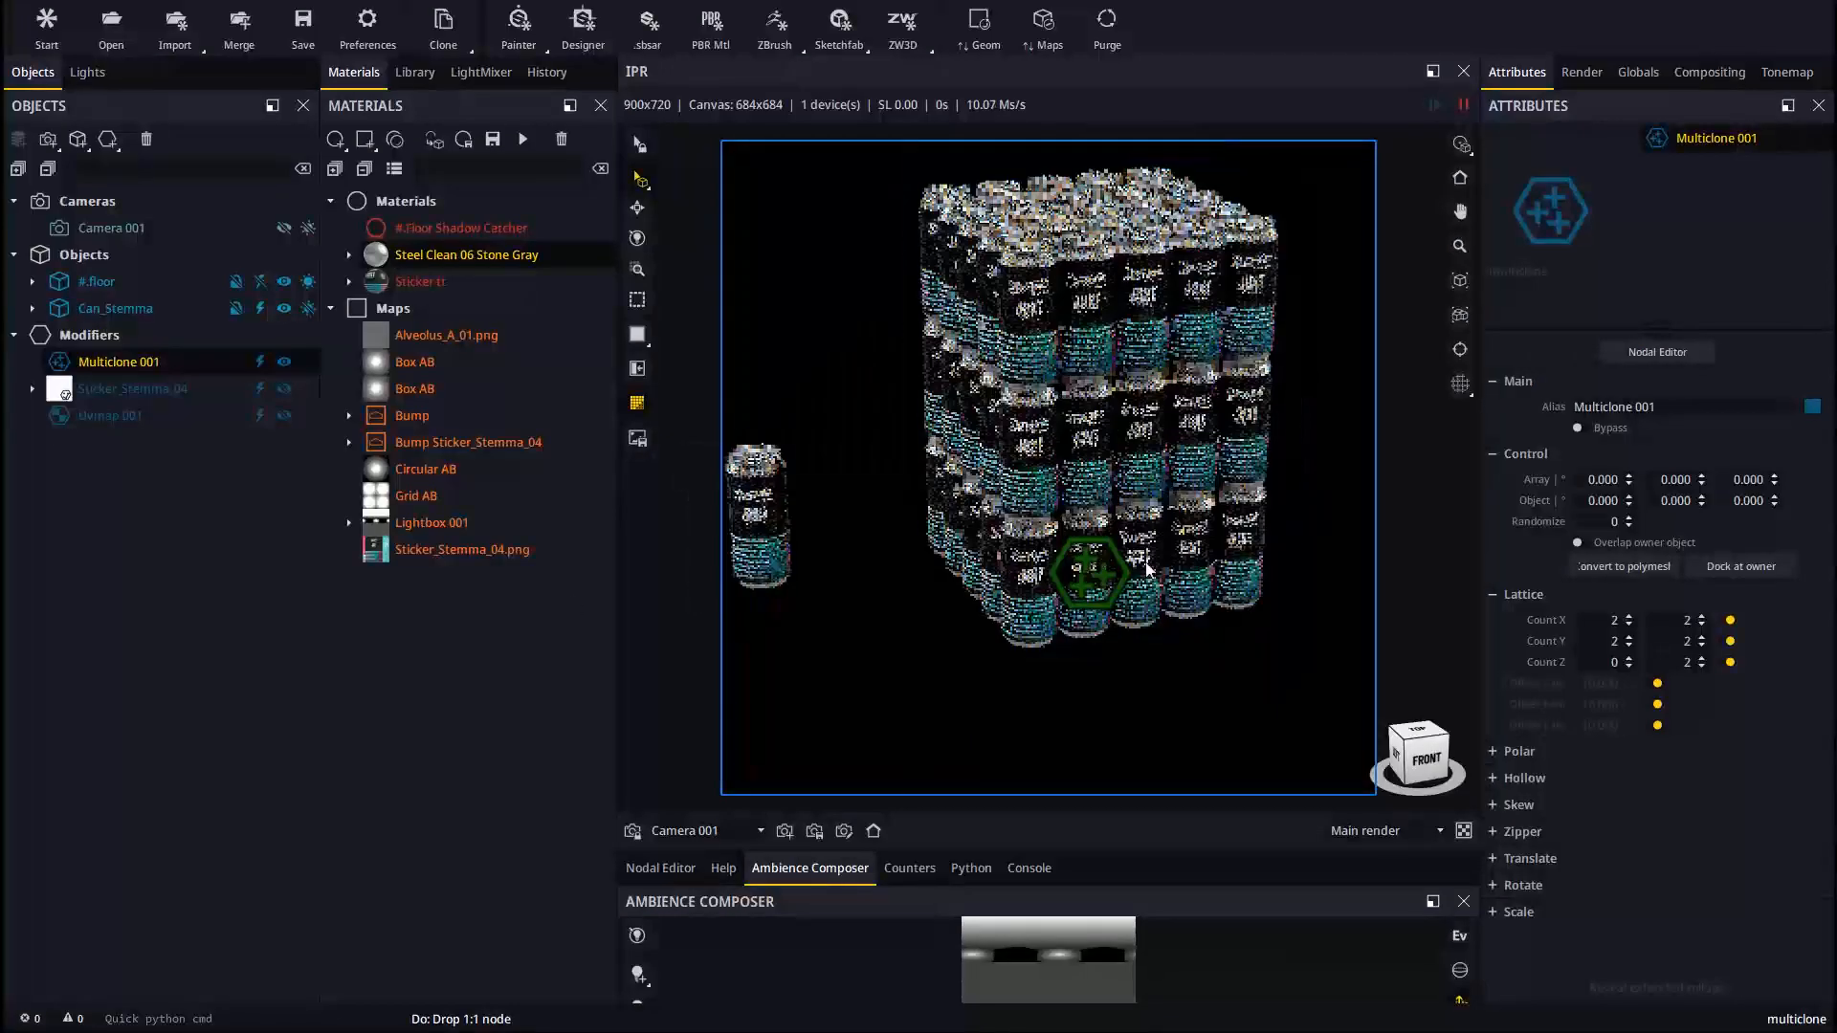
{"action": "left_click_drag", "start_coordinate": [1215, 574], "coordinate": [1094, 572]}
{"action": "left_click", "coordinate": [284, 362]}
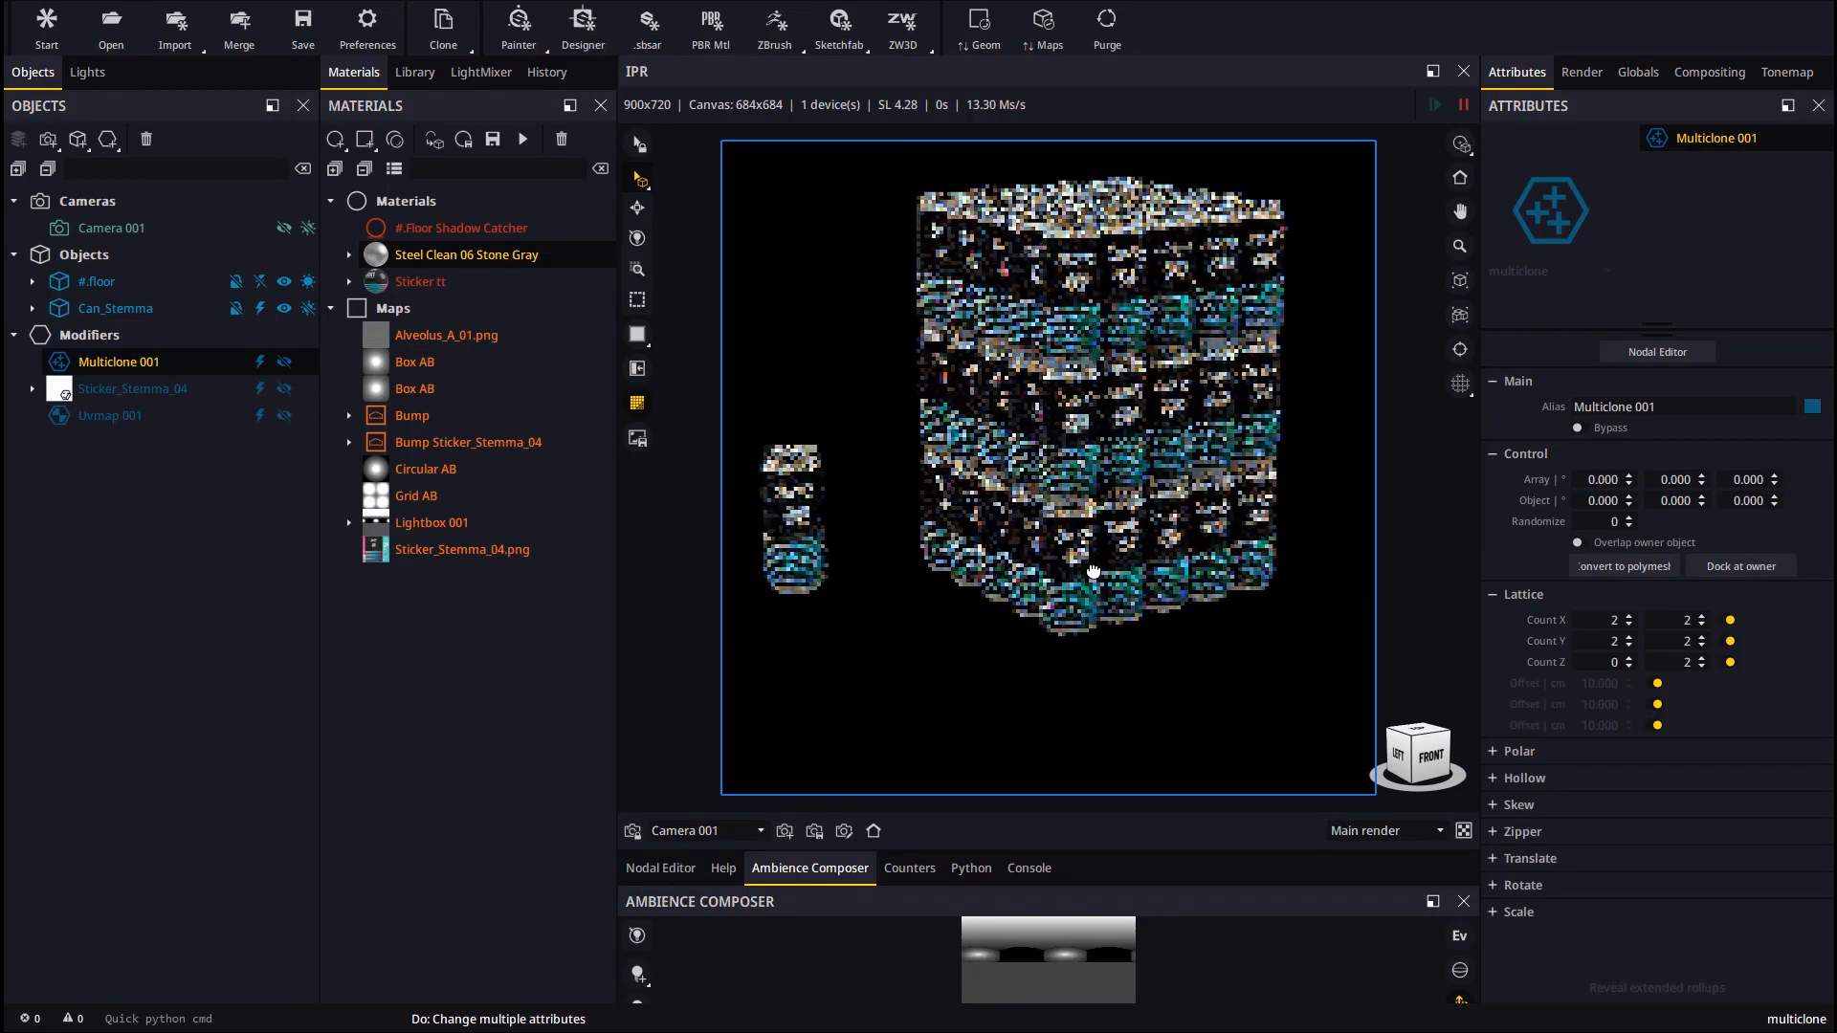
- Enable box frame mode in the multiclone's Hollow settings
{"action": "scroll", "coordinate": [1013, 432], "scroll_direction": "down", "scroll_amount": 1}
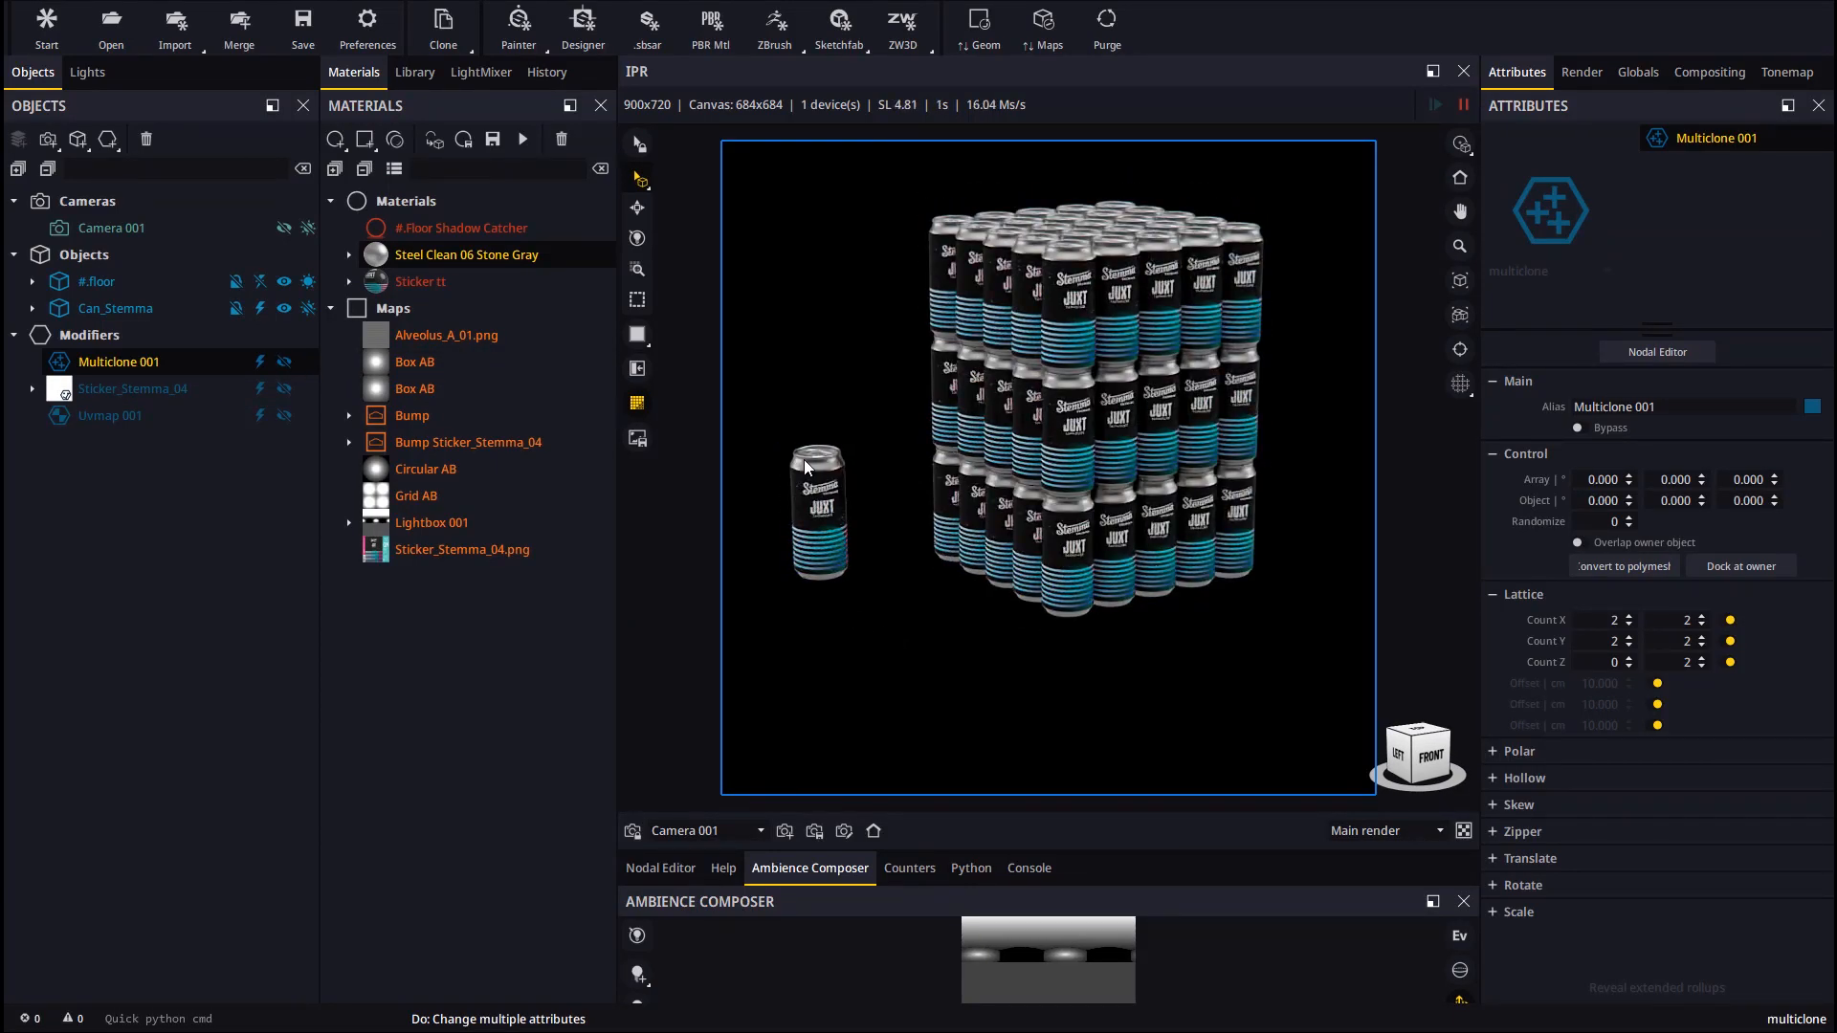
{"action": "mouse_move", "coordinate": [1042, 557]}
{"action": "left_mouse_down"}
{"action": "mouse_move", "coordinate": [1091, 551]}
{"action": "mouse_move", "coordinate": [1056, 555]}
{"action": "left_mouse_up"}
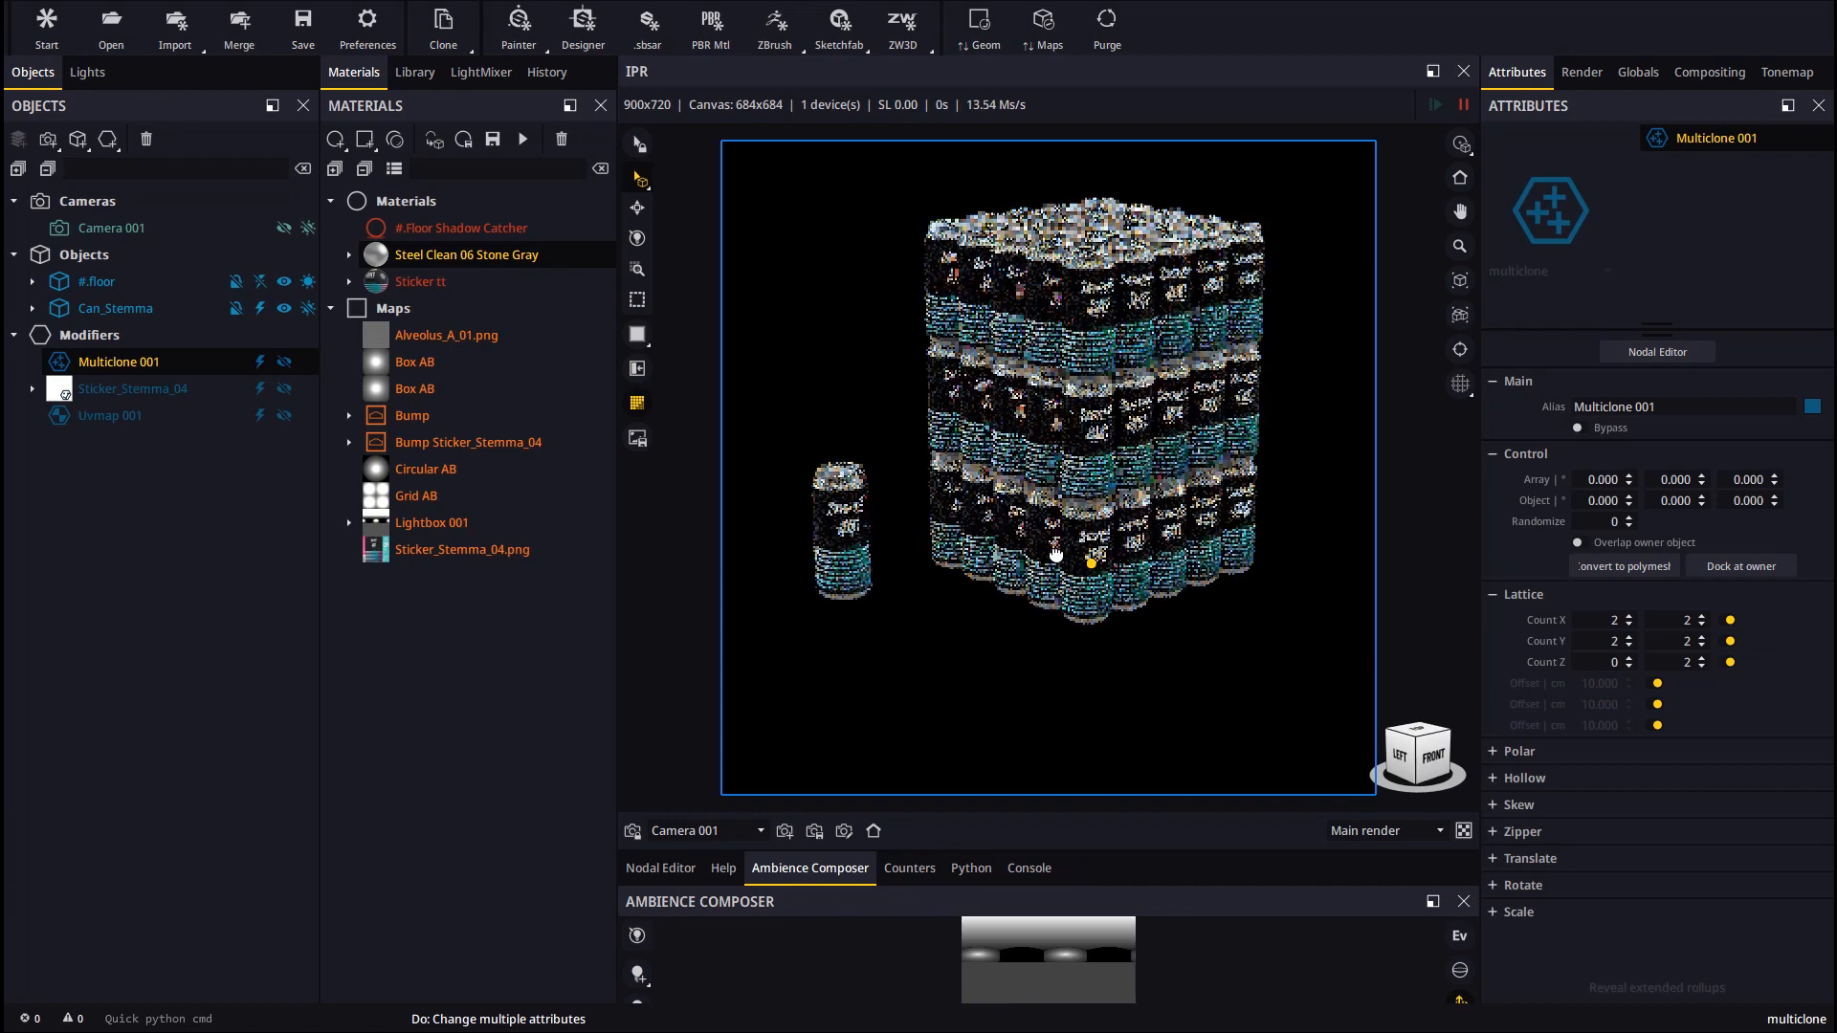
{"action": "left_click", "coordinate": [1530, 777]}
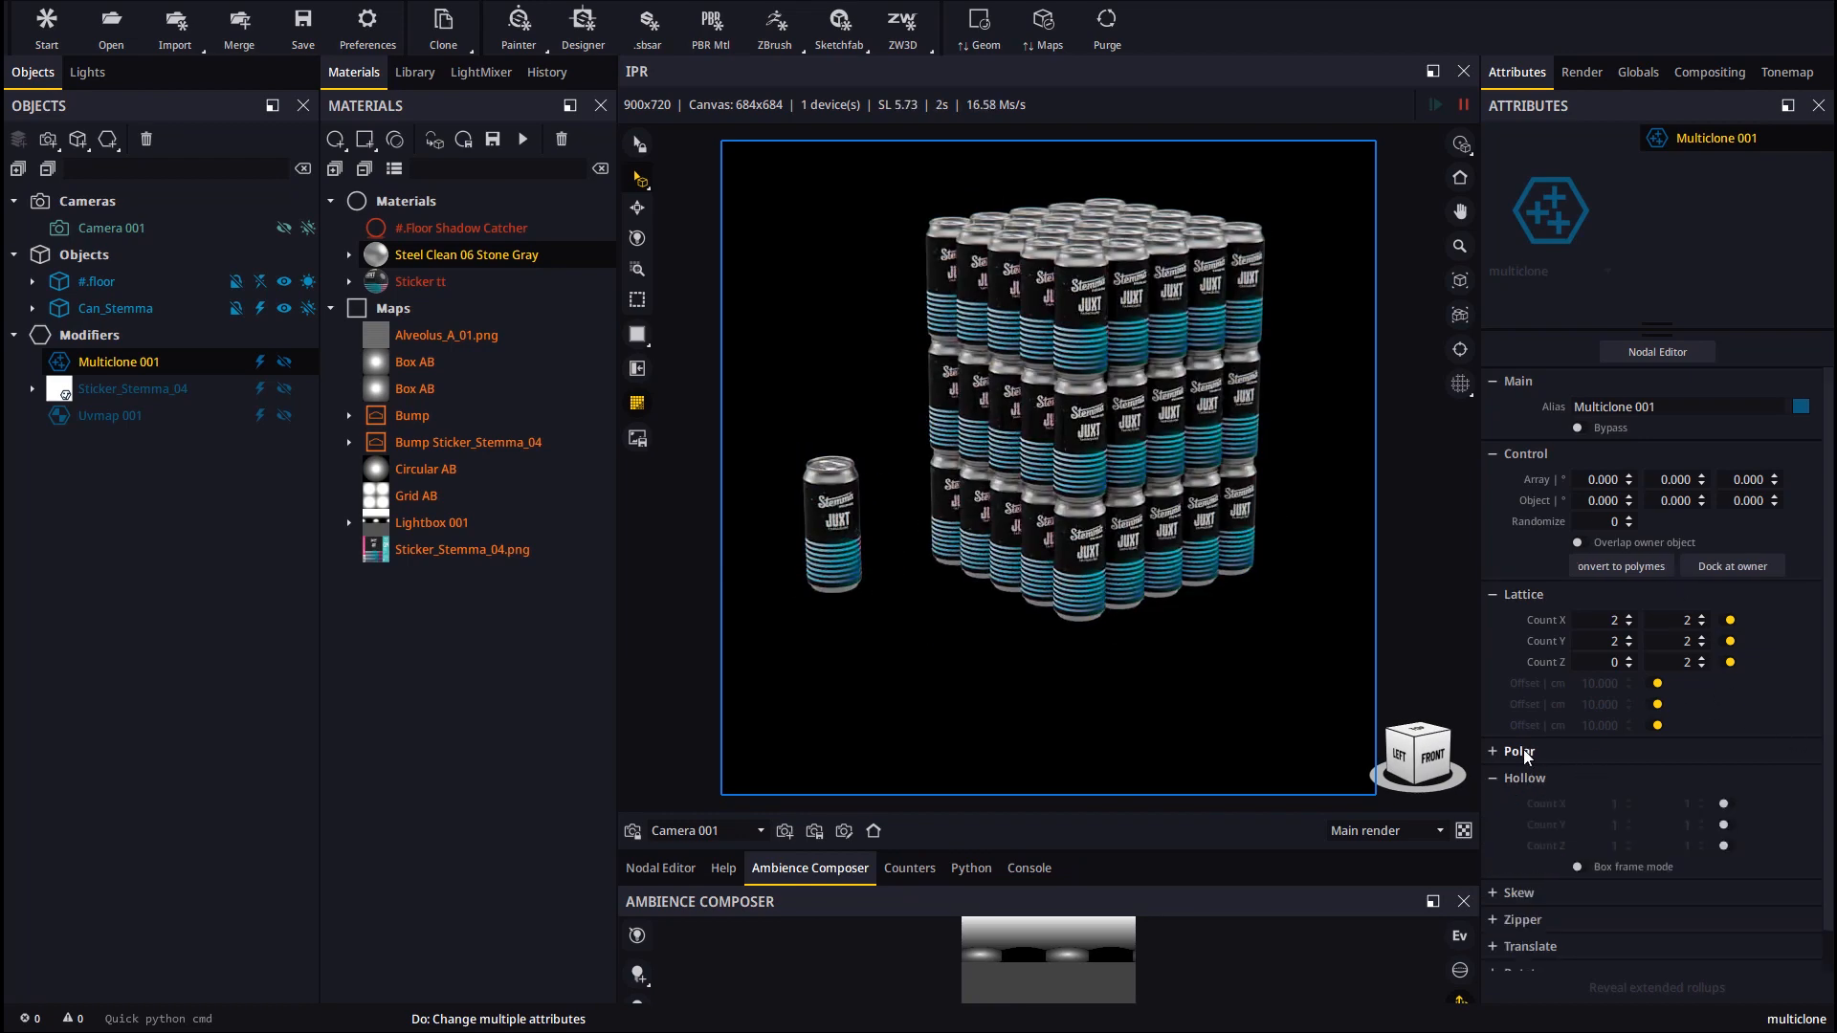
{"action": "left_click", "coordinate": [1578, 868]}
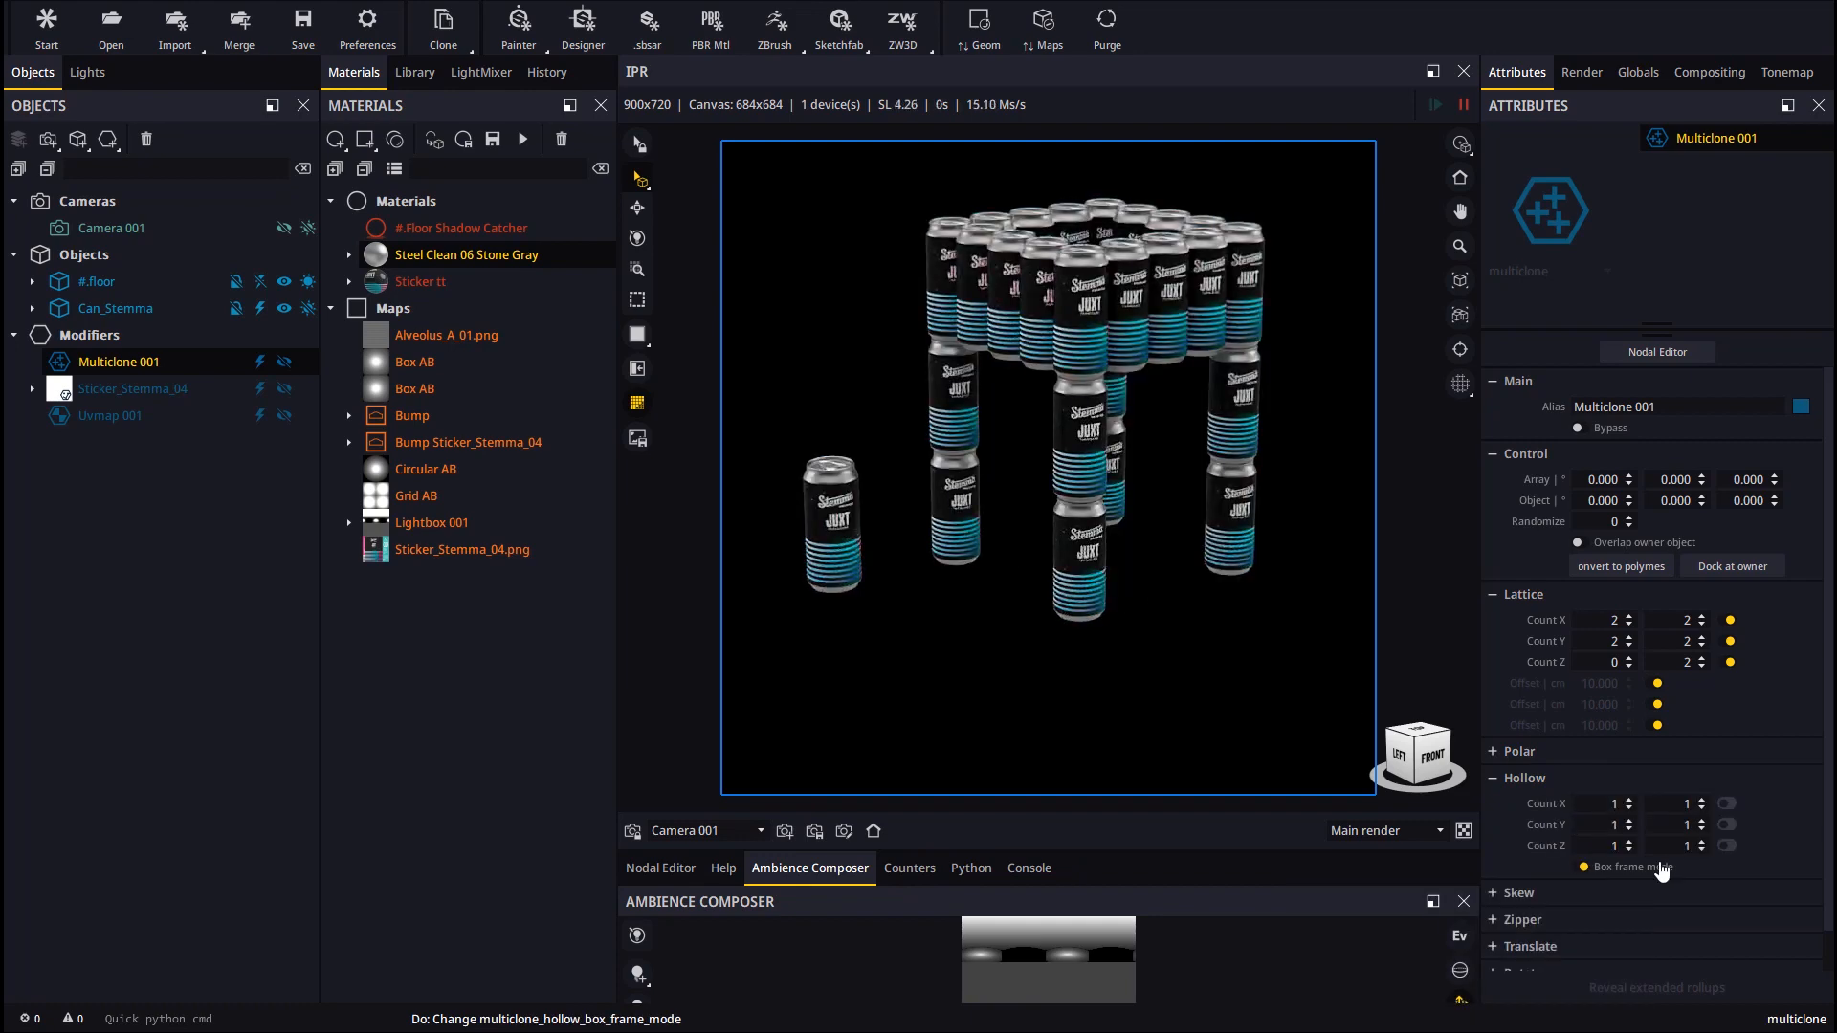
- Raise the low end of the multiclone's lattice Count Z to 2
{"action": "left_click_drag", "start_coordinate": [1119, 532], "coordinate": [1099, 550], "text": "alt"}
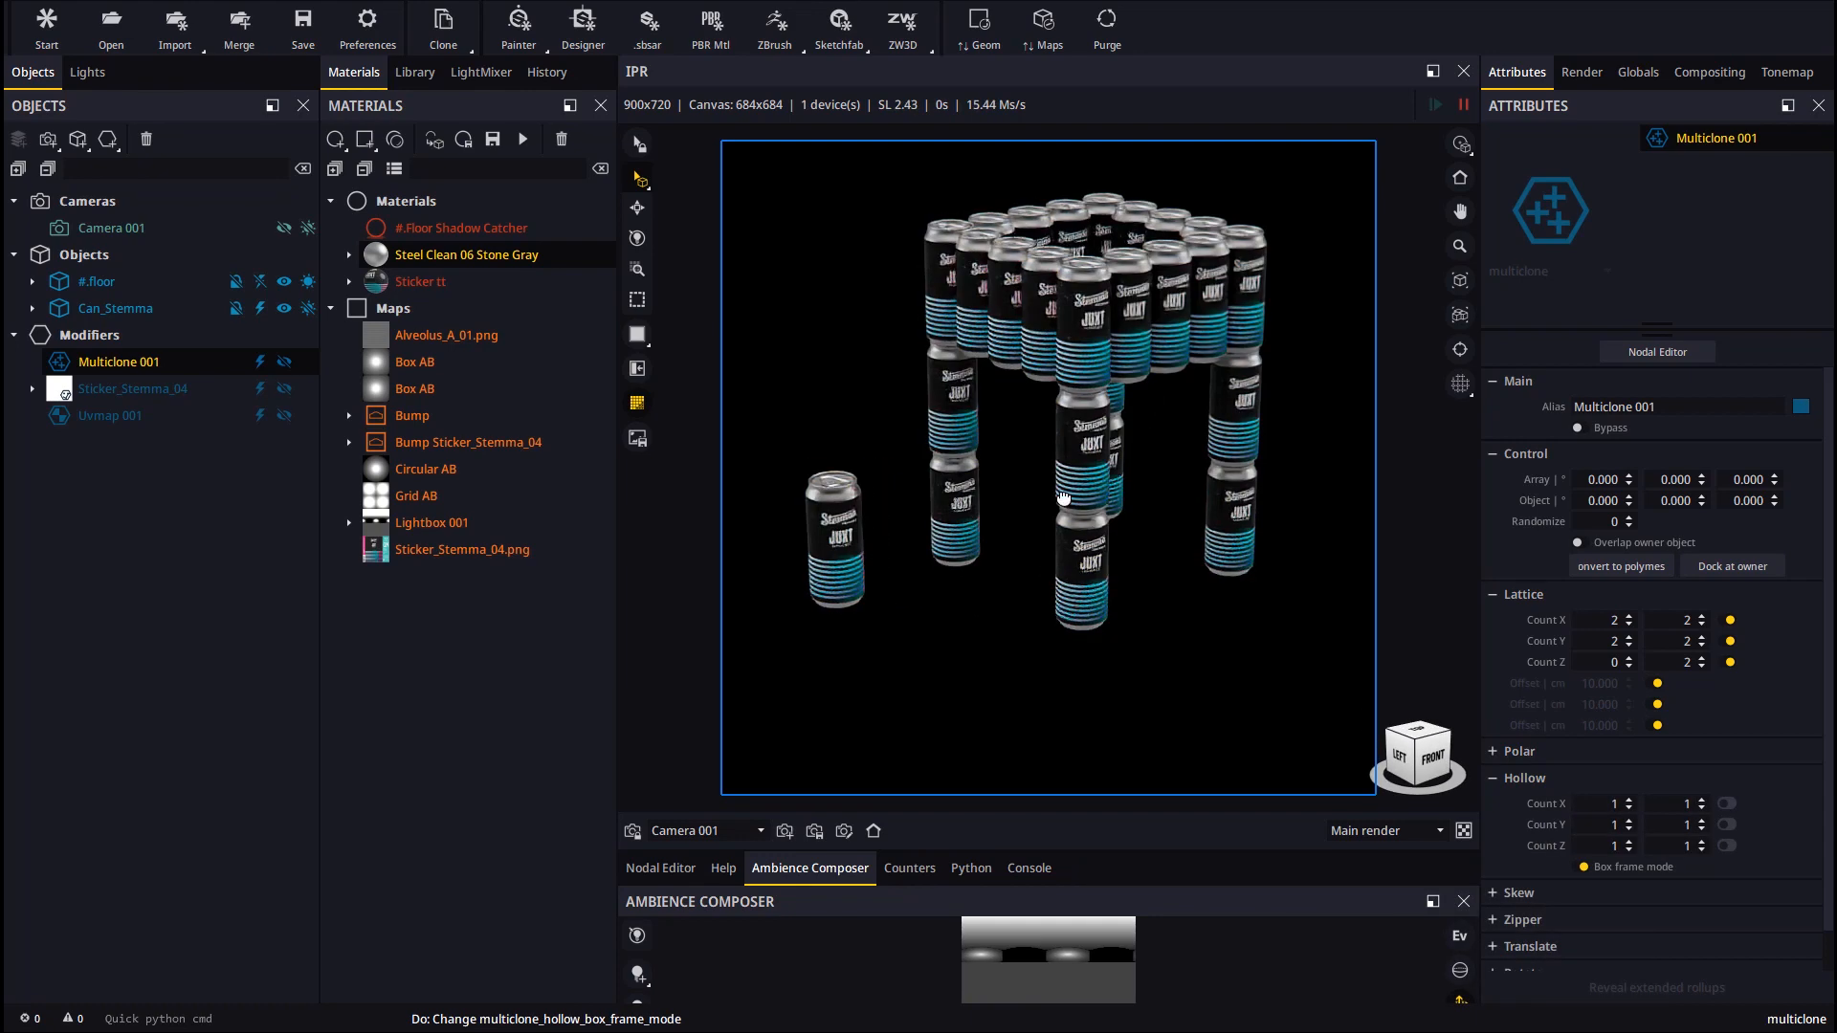
{"action": "middle_click_drag", "start_coordinate": [1098, 549], "coordinate": [1079, 529], "text": "alt"}
{"action": "left_click_drag", "start_coordinate": [1079, 529], "coordinate": [1074, 541], "text": "alt"}
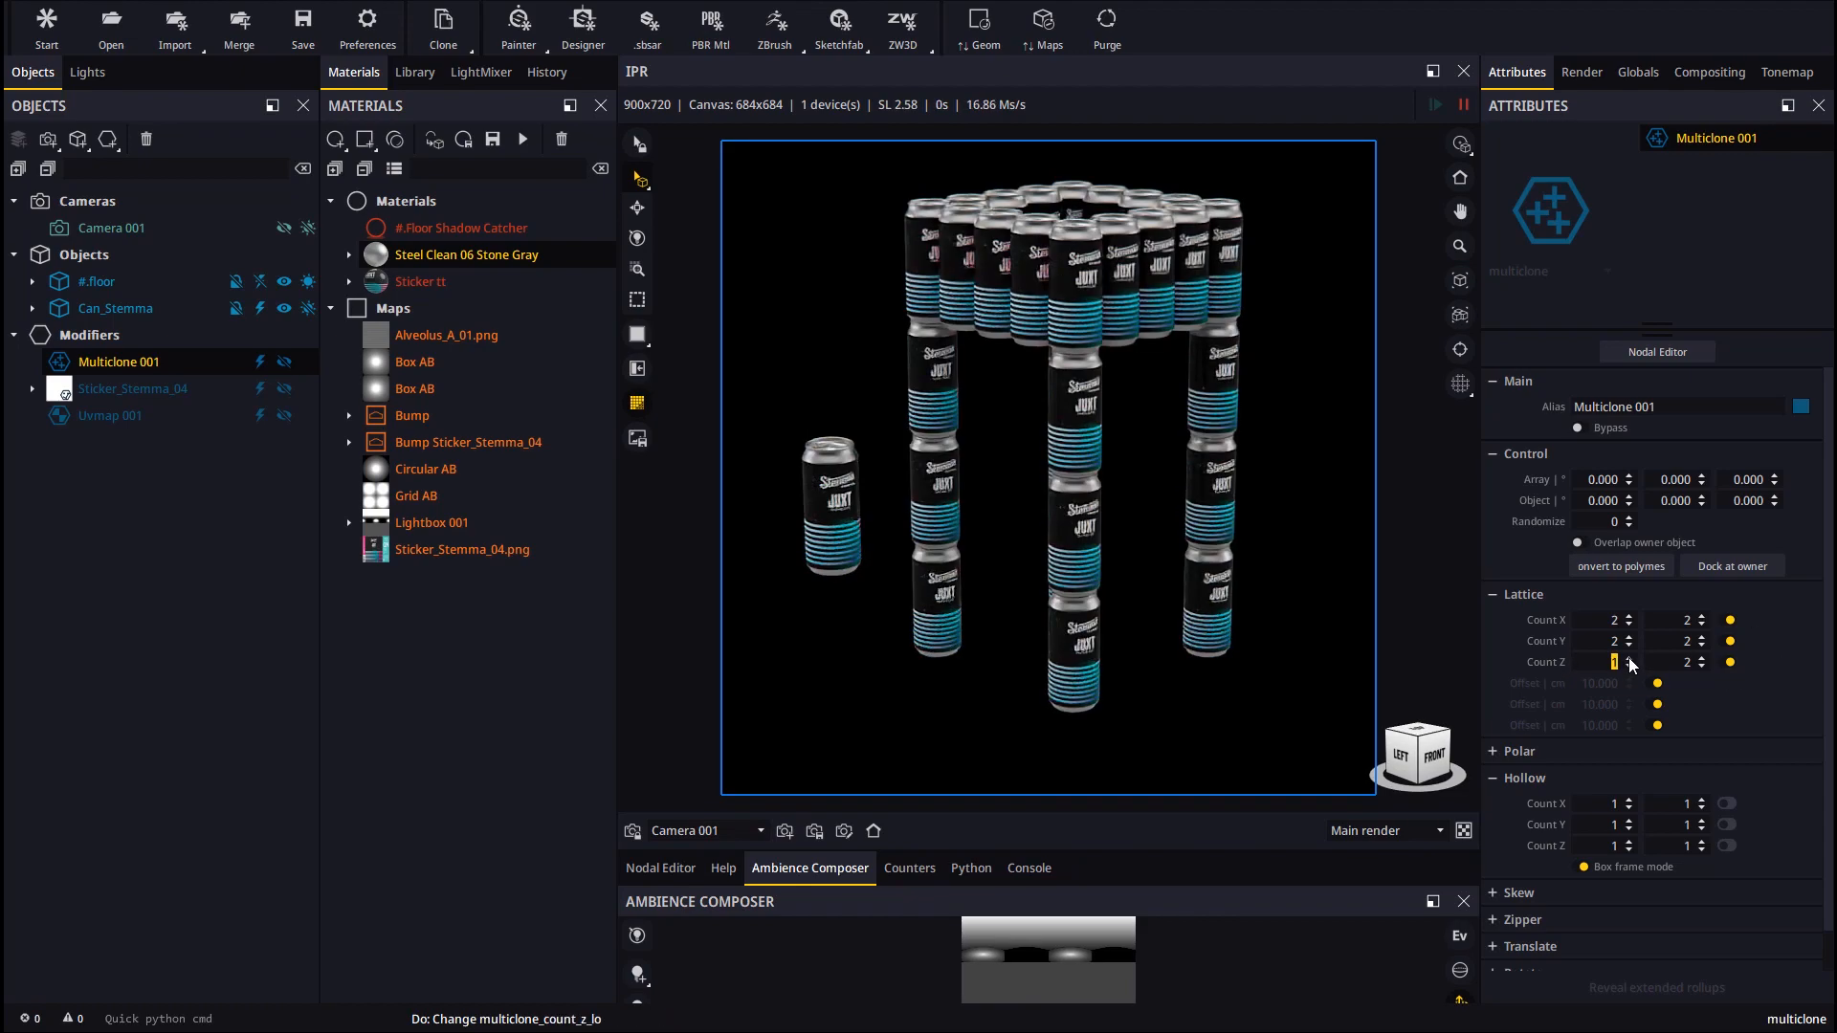
{"action": "left_click", "coordinate": [1629, 659]}
{"action": "left_click_drag", "start_coordinate": [1137, 623], "coordinate": [1130, 623]}
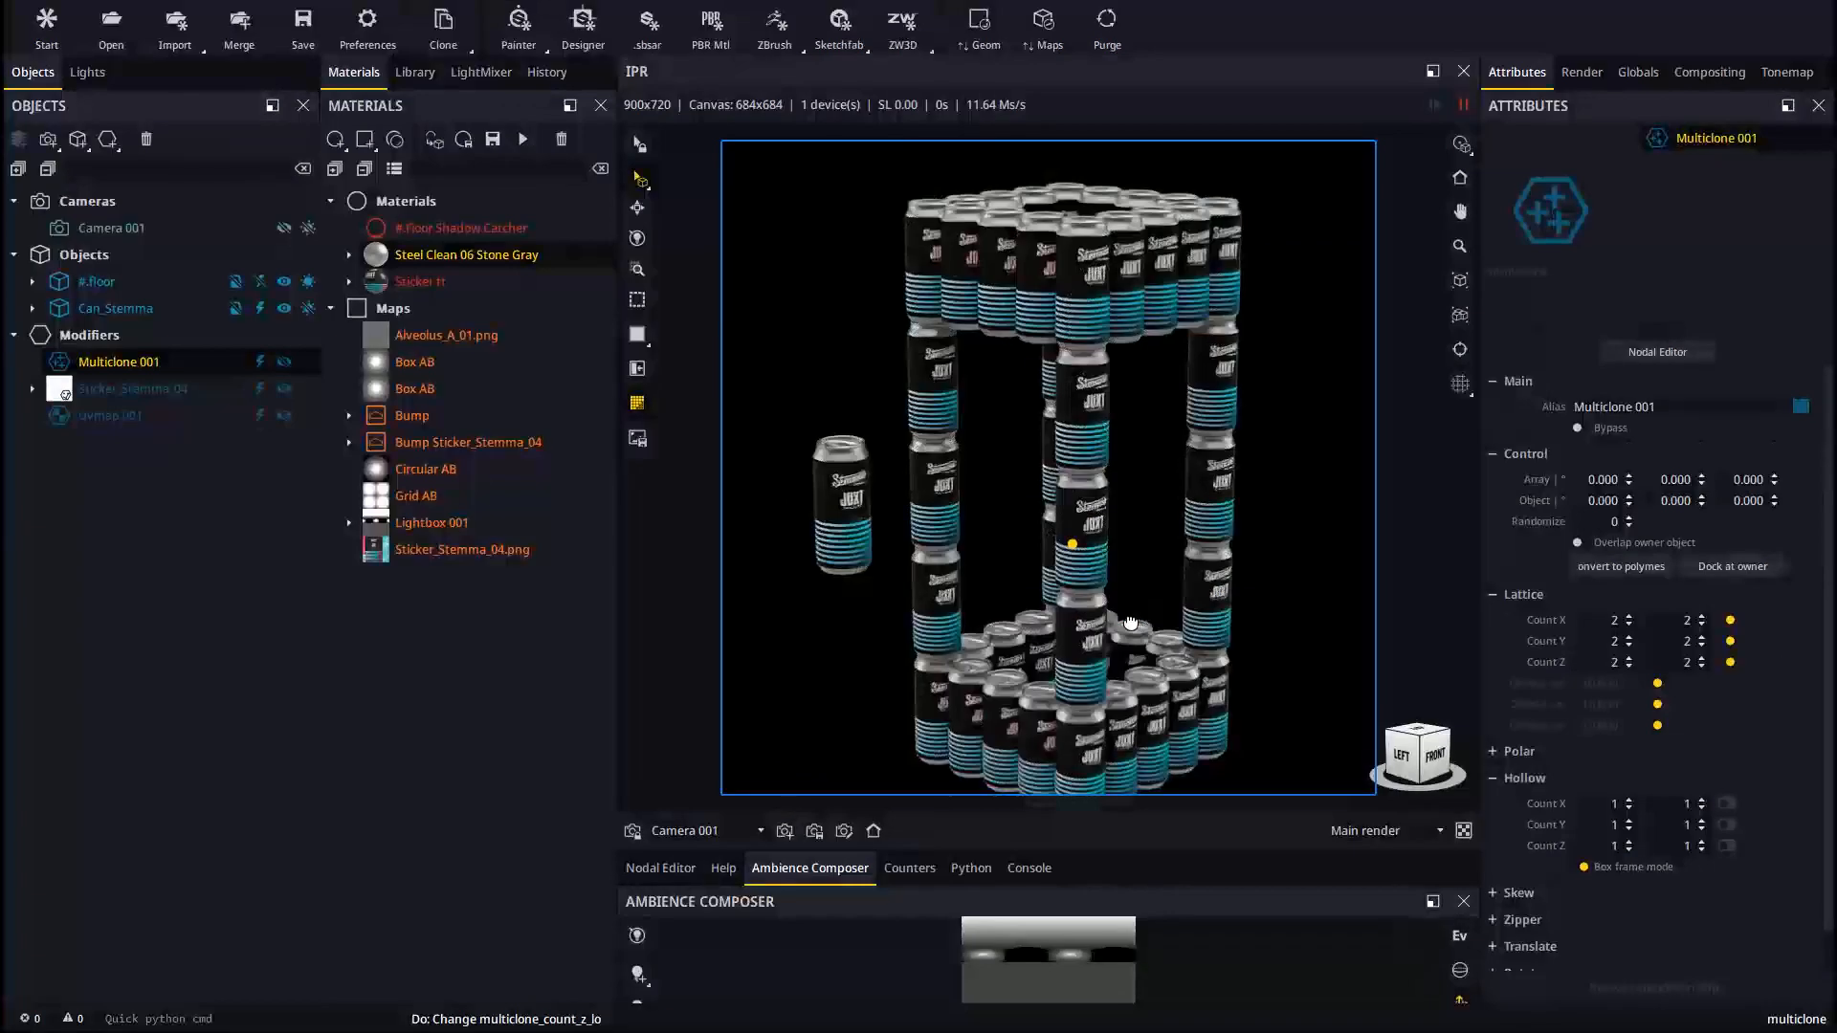
{"action": "scroll", "coordinate": [1151, 552], "scroll_direction": "down", "scroll_amount": 1}
{"action": "left_click_drag", "start_coordinate": [1151, 552], "coordinate": [1143, 558]}
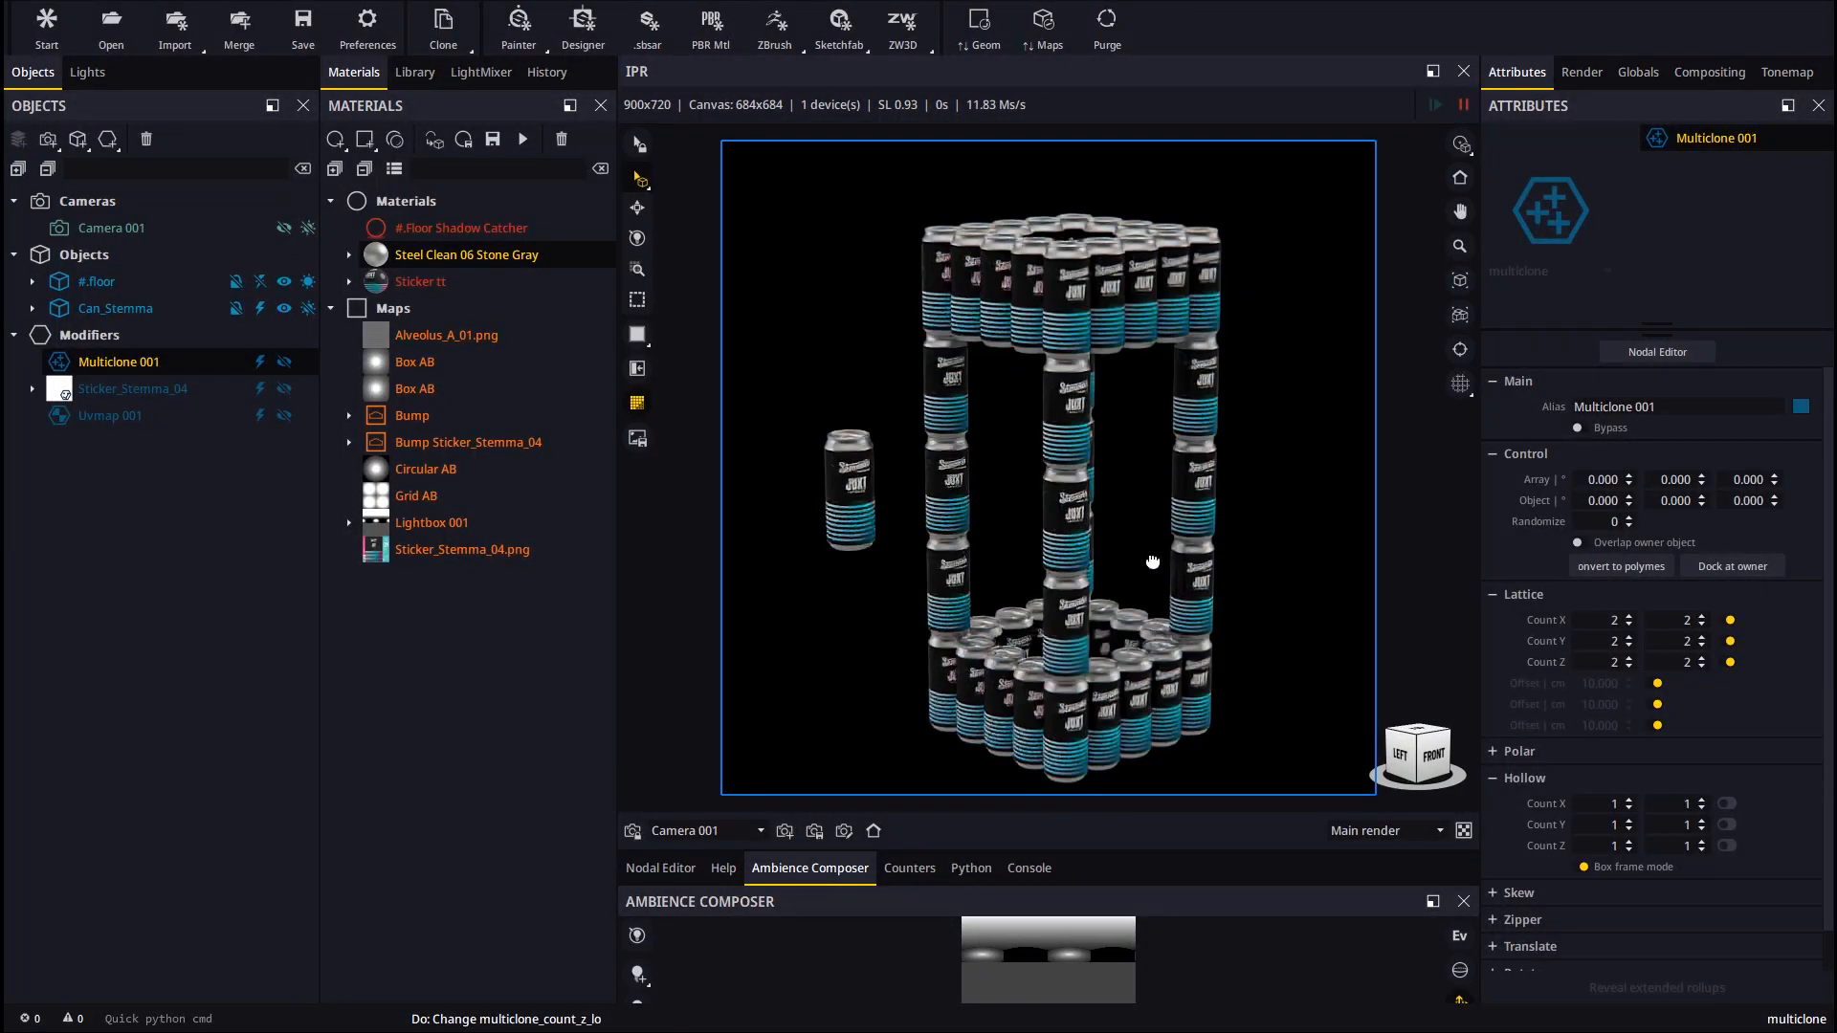
- Rotate the cloned cans 90° about their own X axis using the multiclone's Object rotation
{"action": "middle_click_drag", "start_coordinate": [1152, 561], "coordinate": [1154, 509]}
{"action": "mouse_move", "coordinate": [1046, 525]}
{"action": "left_mouse_down"}
{"action": "mouse_move", "coordinate": [1123, 525]}
{"action": "mouse_move", "coordinate": [1050, 531]}
{"action": "left_mouse_up"}
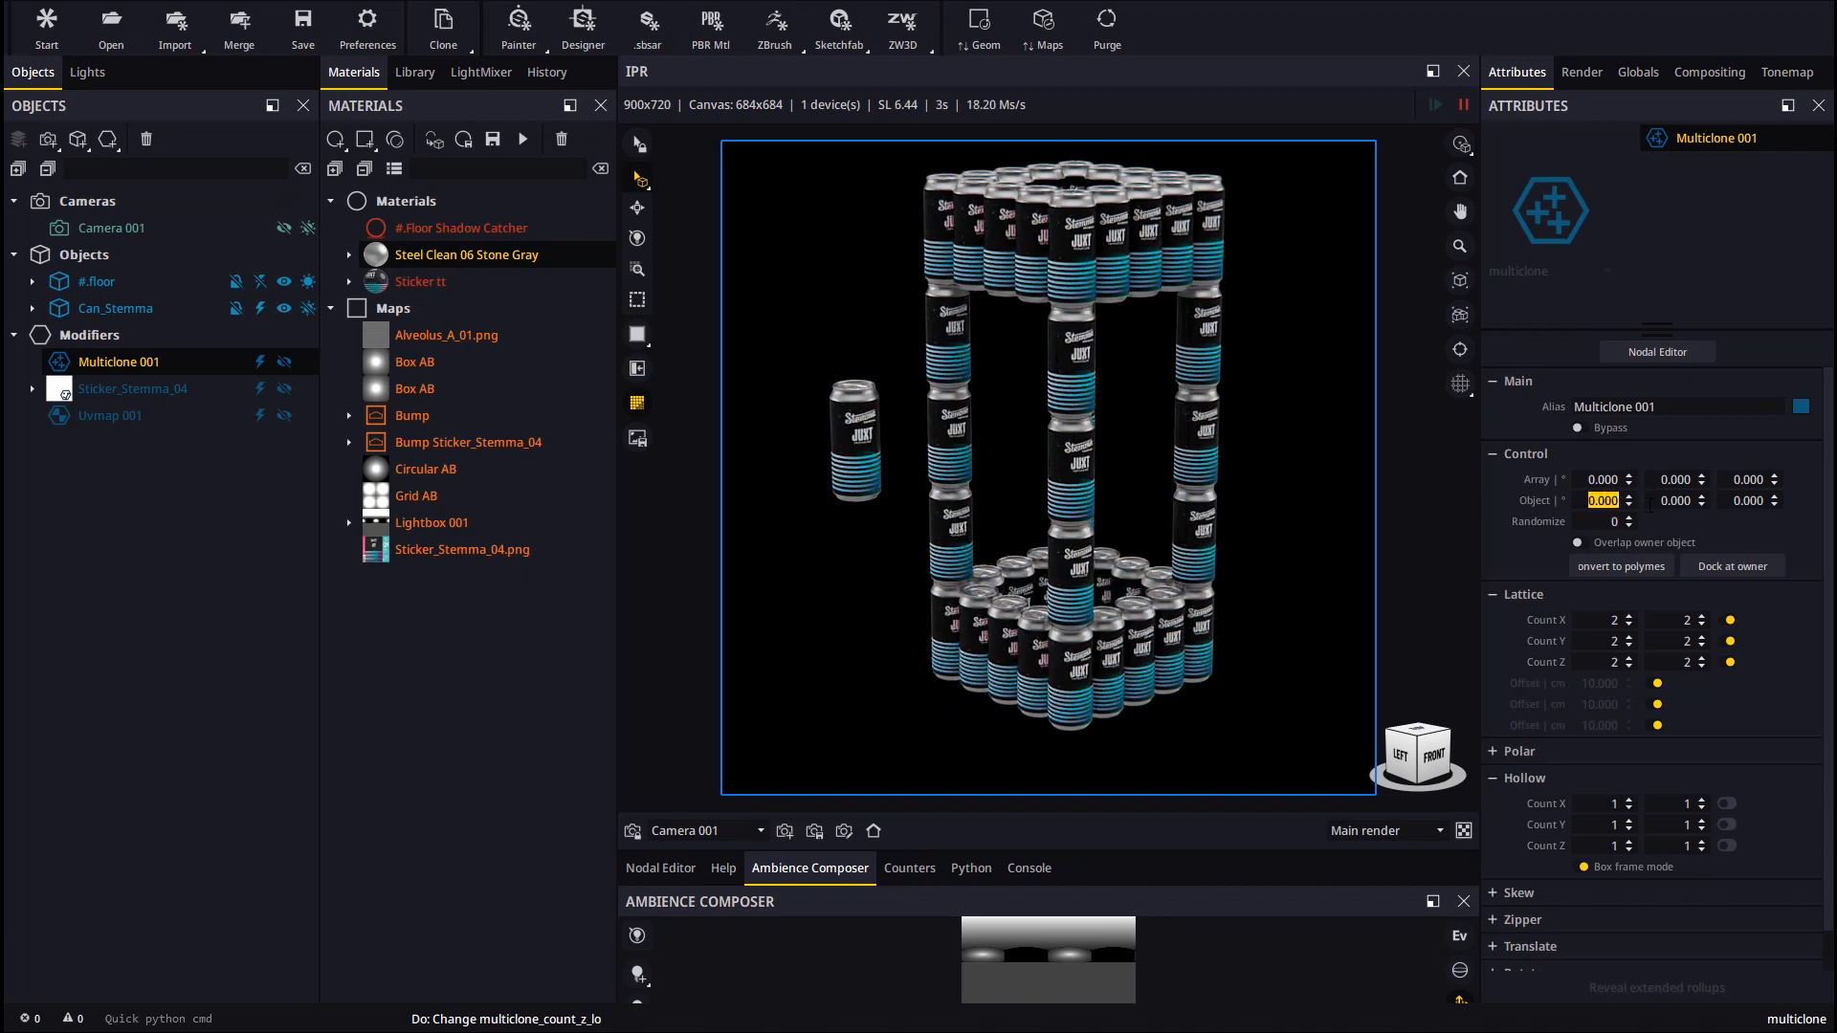
{"action": "type", "text": "90"}
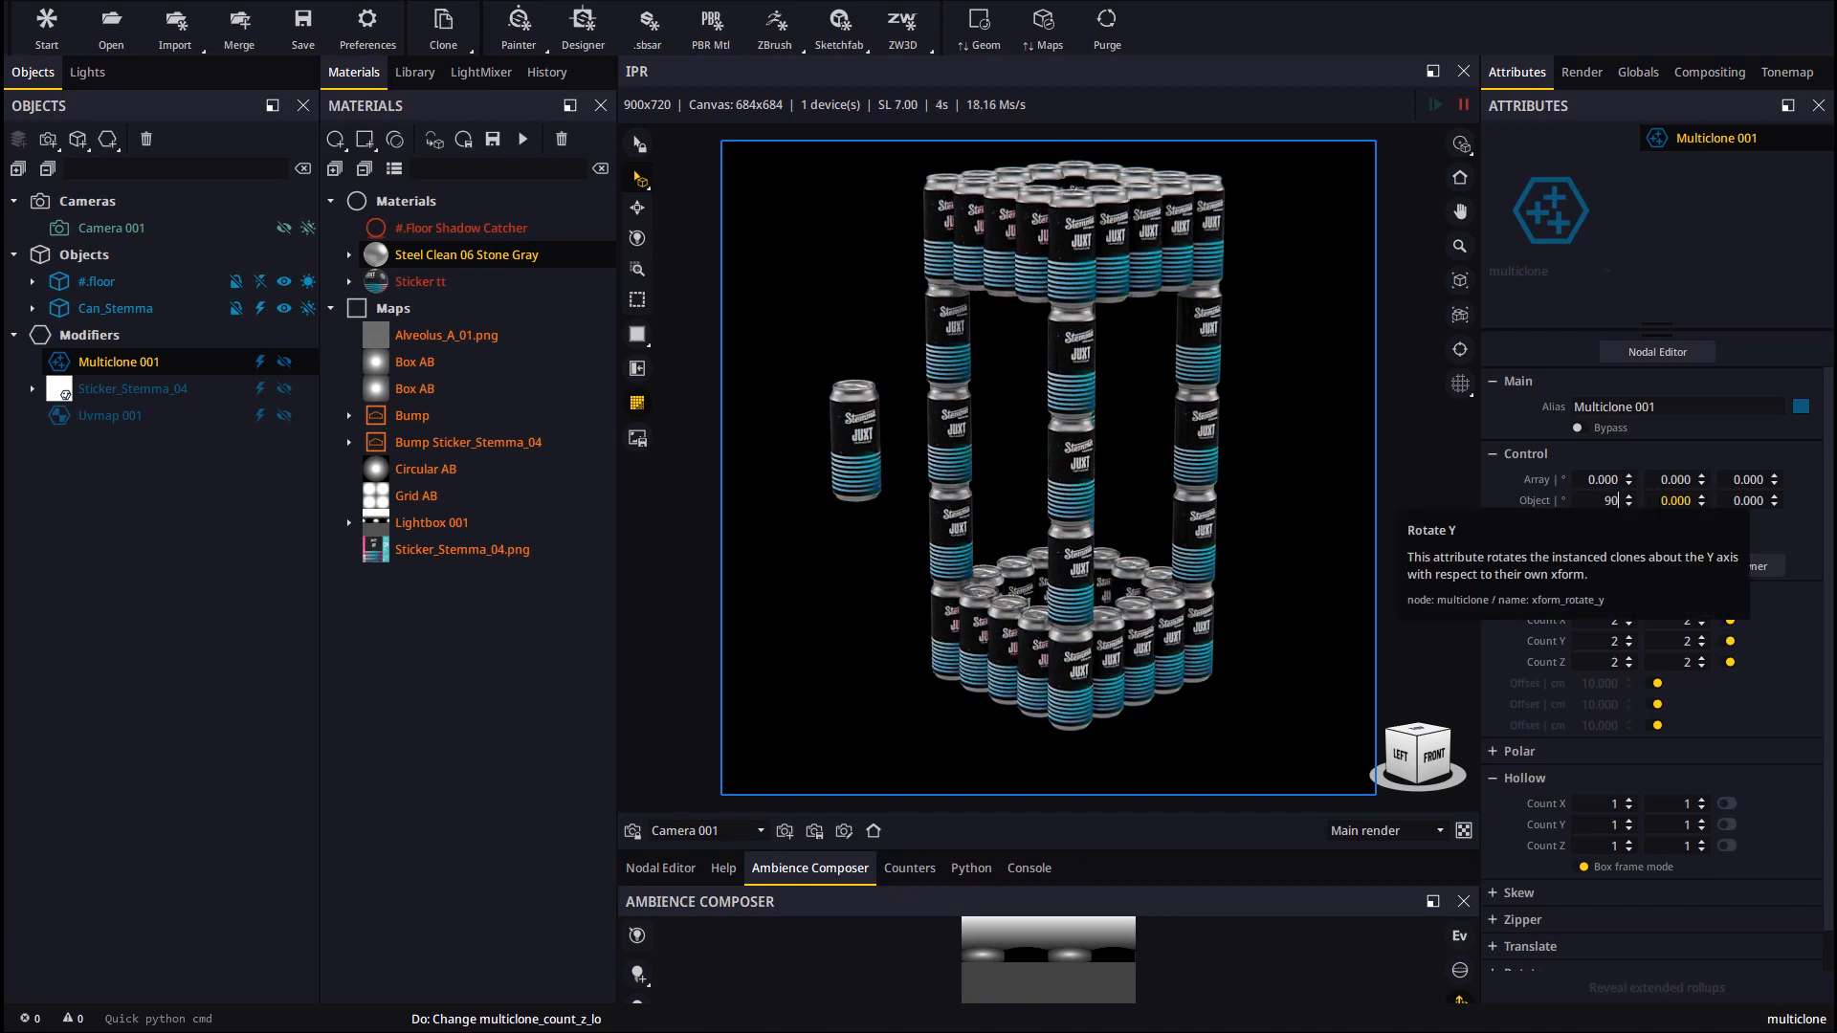
{"action": "key", "text": "Return"}
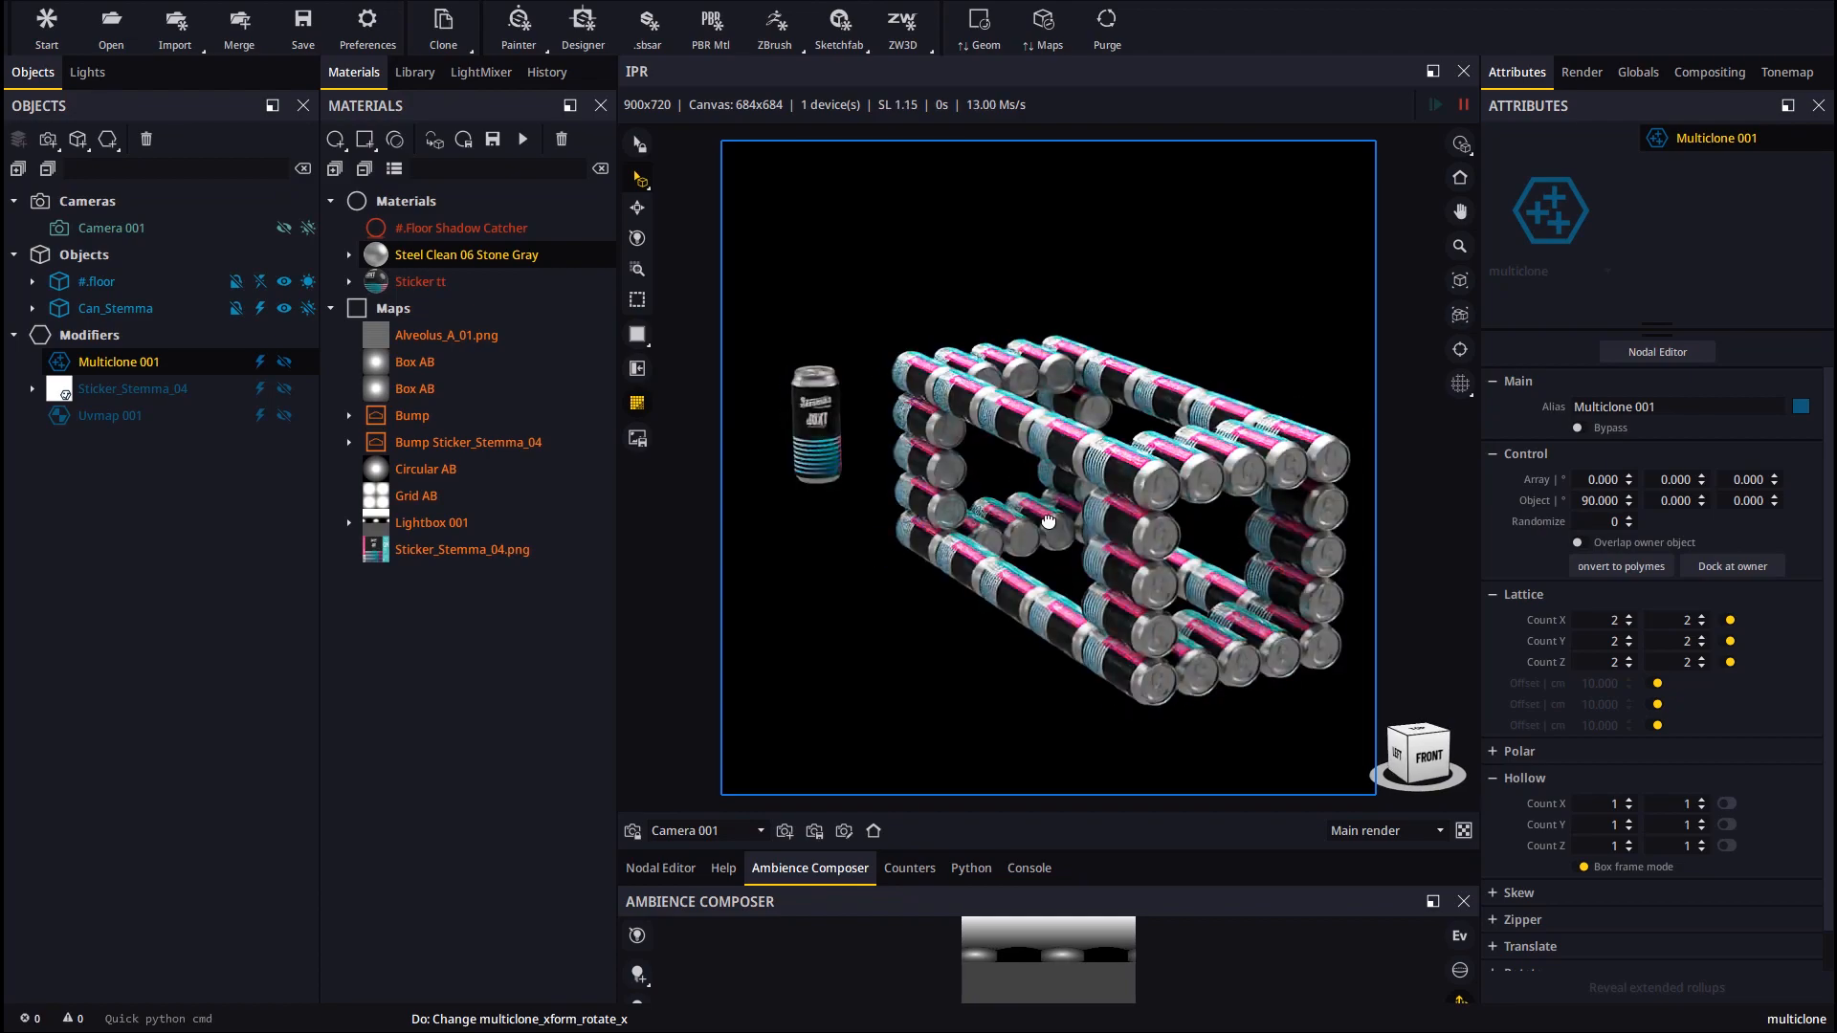
- Set the low end of the lattice Count Y to 1 and the low end of the Hollow Count Y to 0
{"action": "left_click_drag", "start_coordinate": [1048, 521], "coordinate": [1236, 609]}
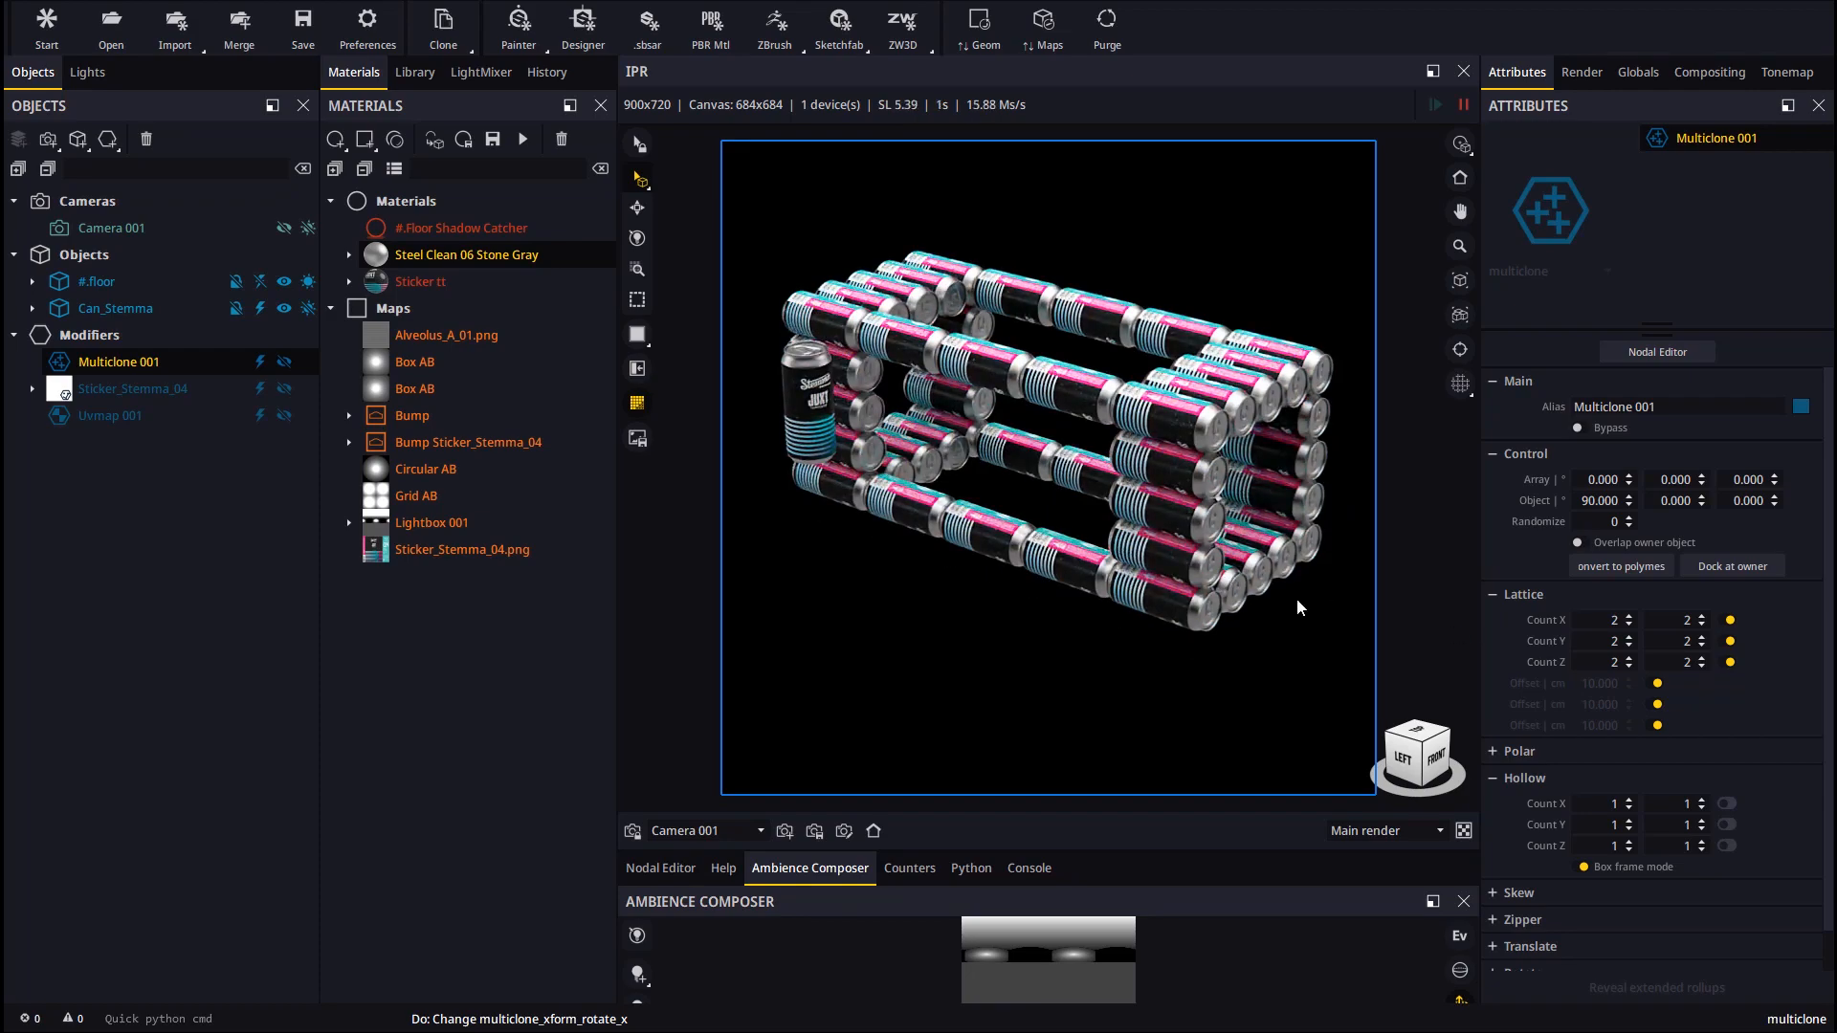
{"action": "left_click_drag", "start_coordinate": [1108, 582], "coordinate": [1051, 552]}
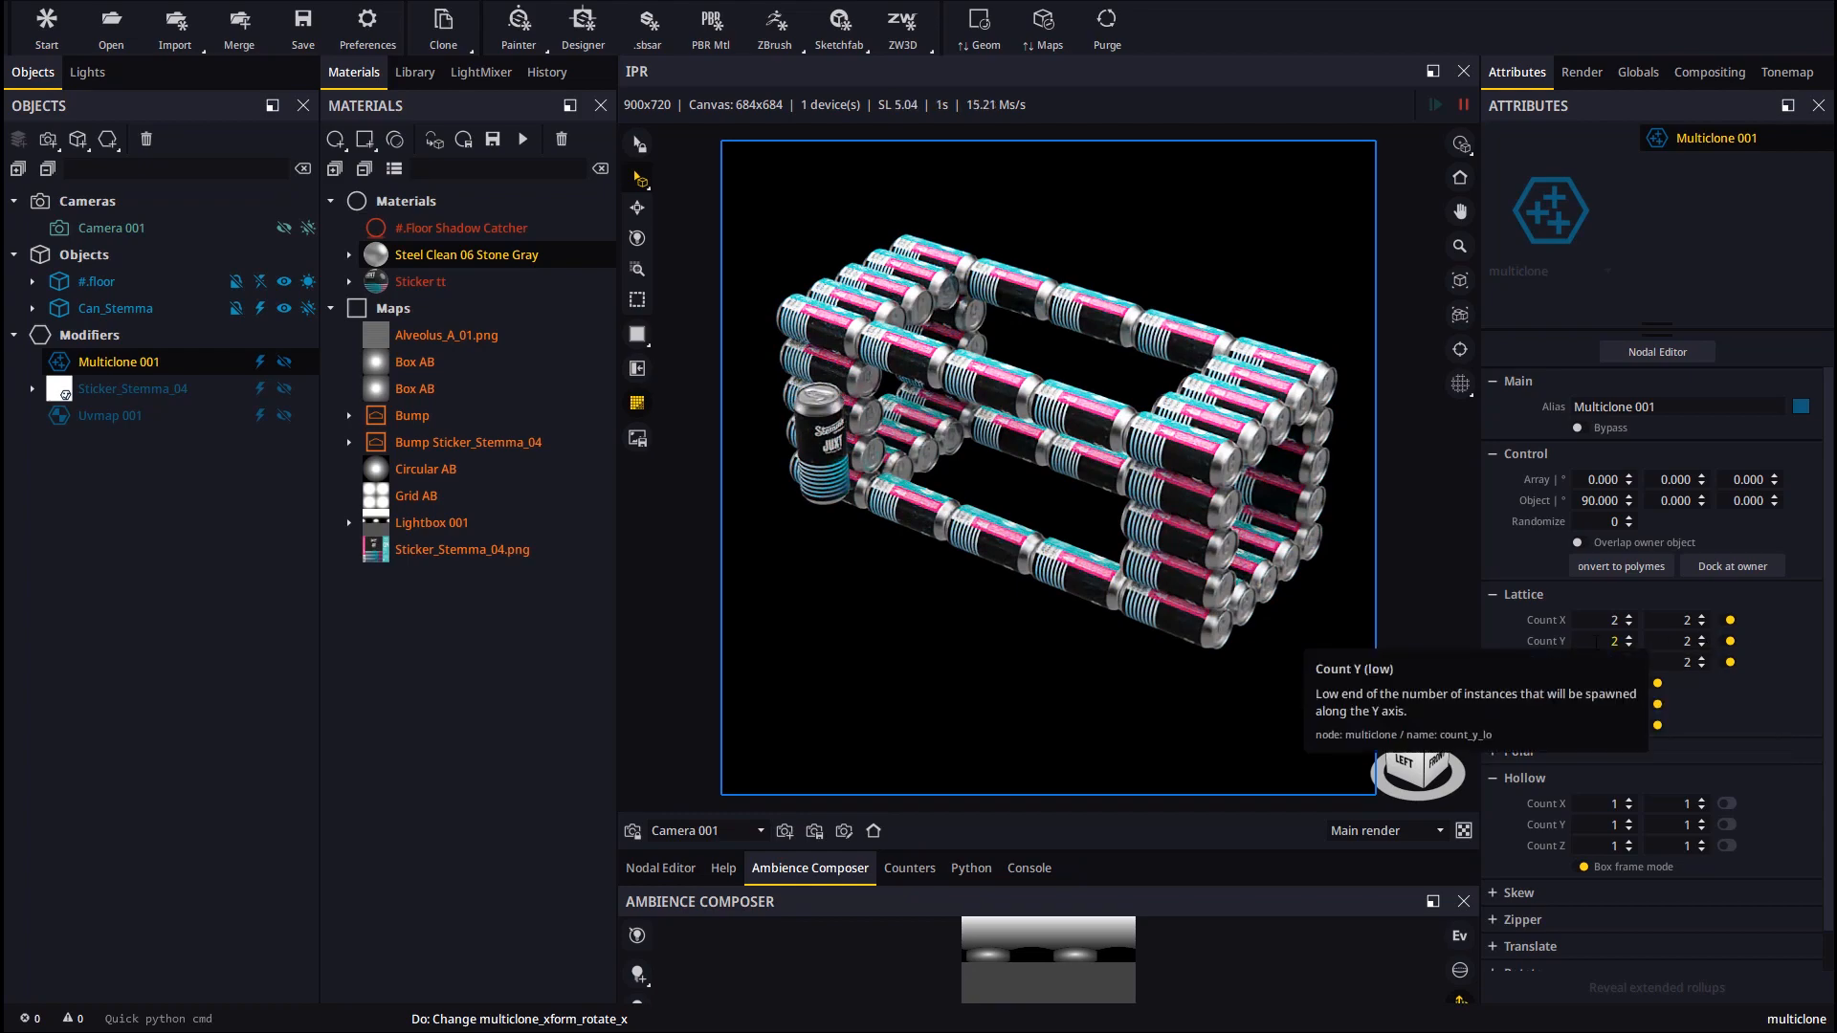
{"action": "left_click", "coordinate": [1629, 646]}
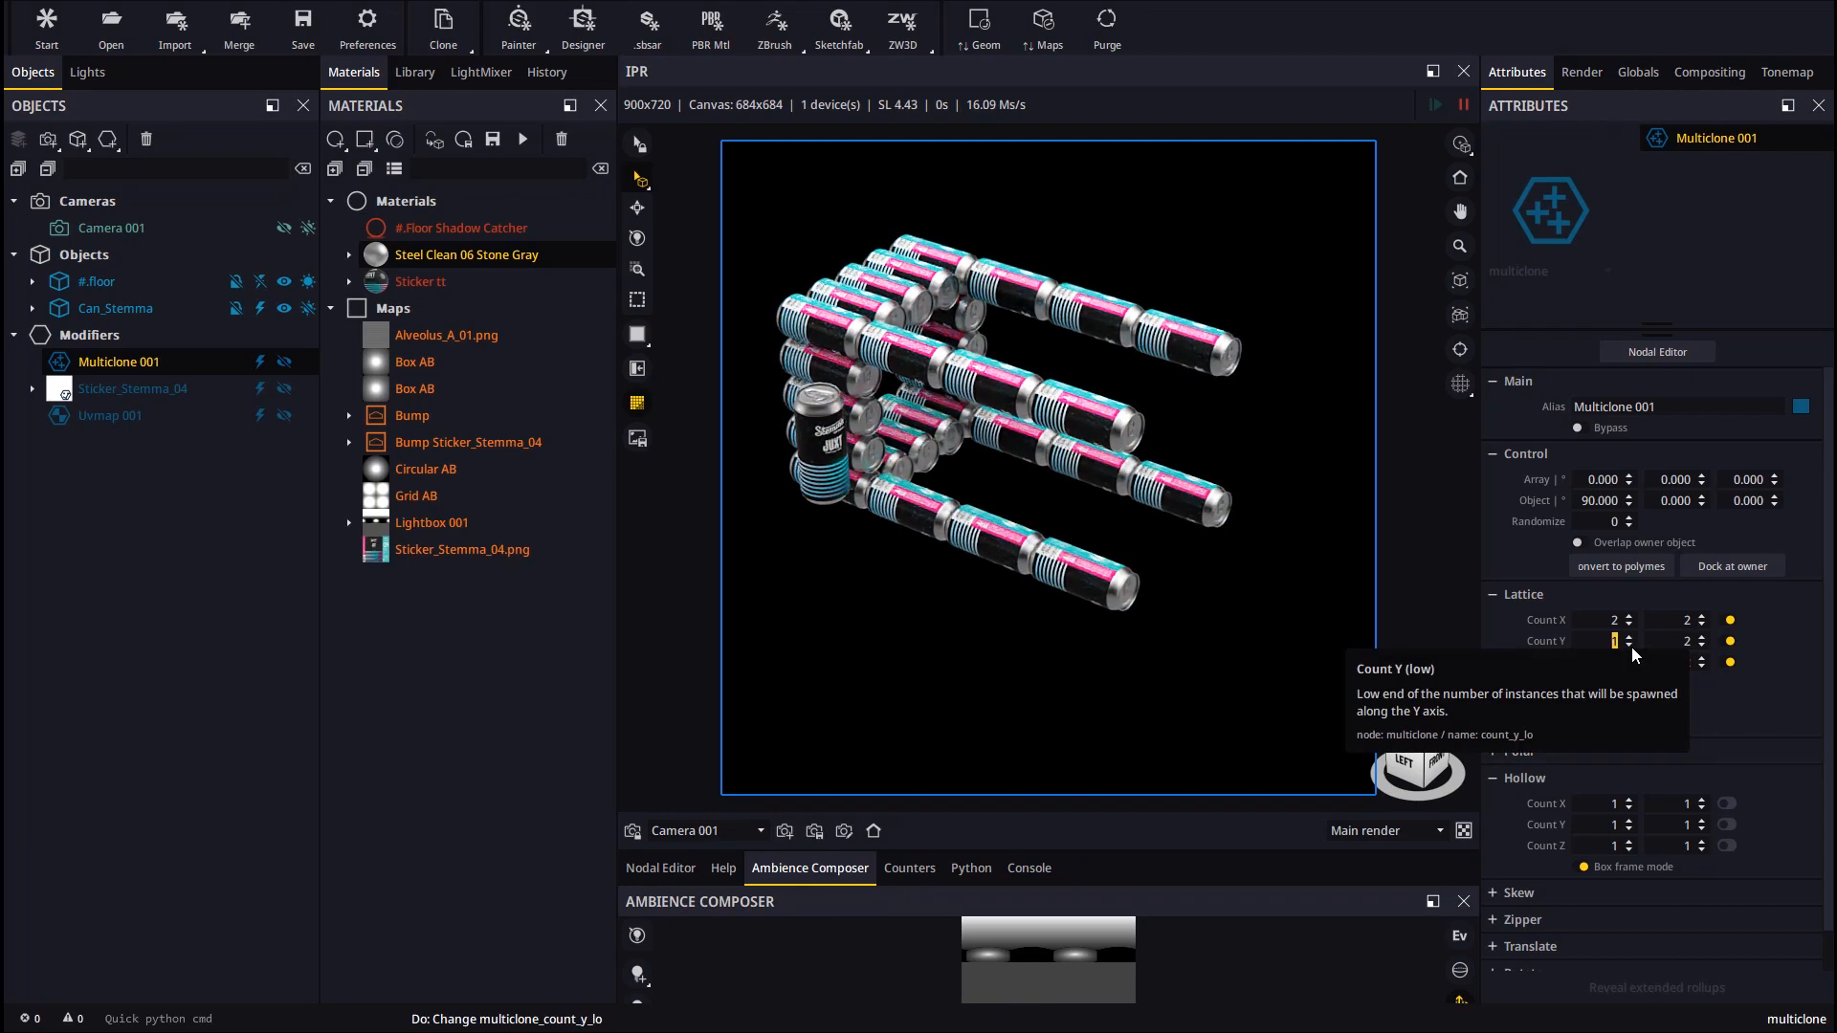
{"action": "left_click", "coordinate": [1629, 830]}
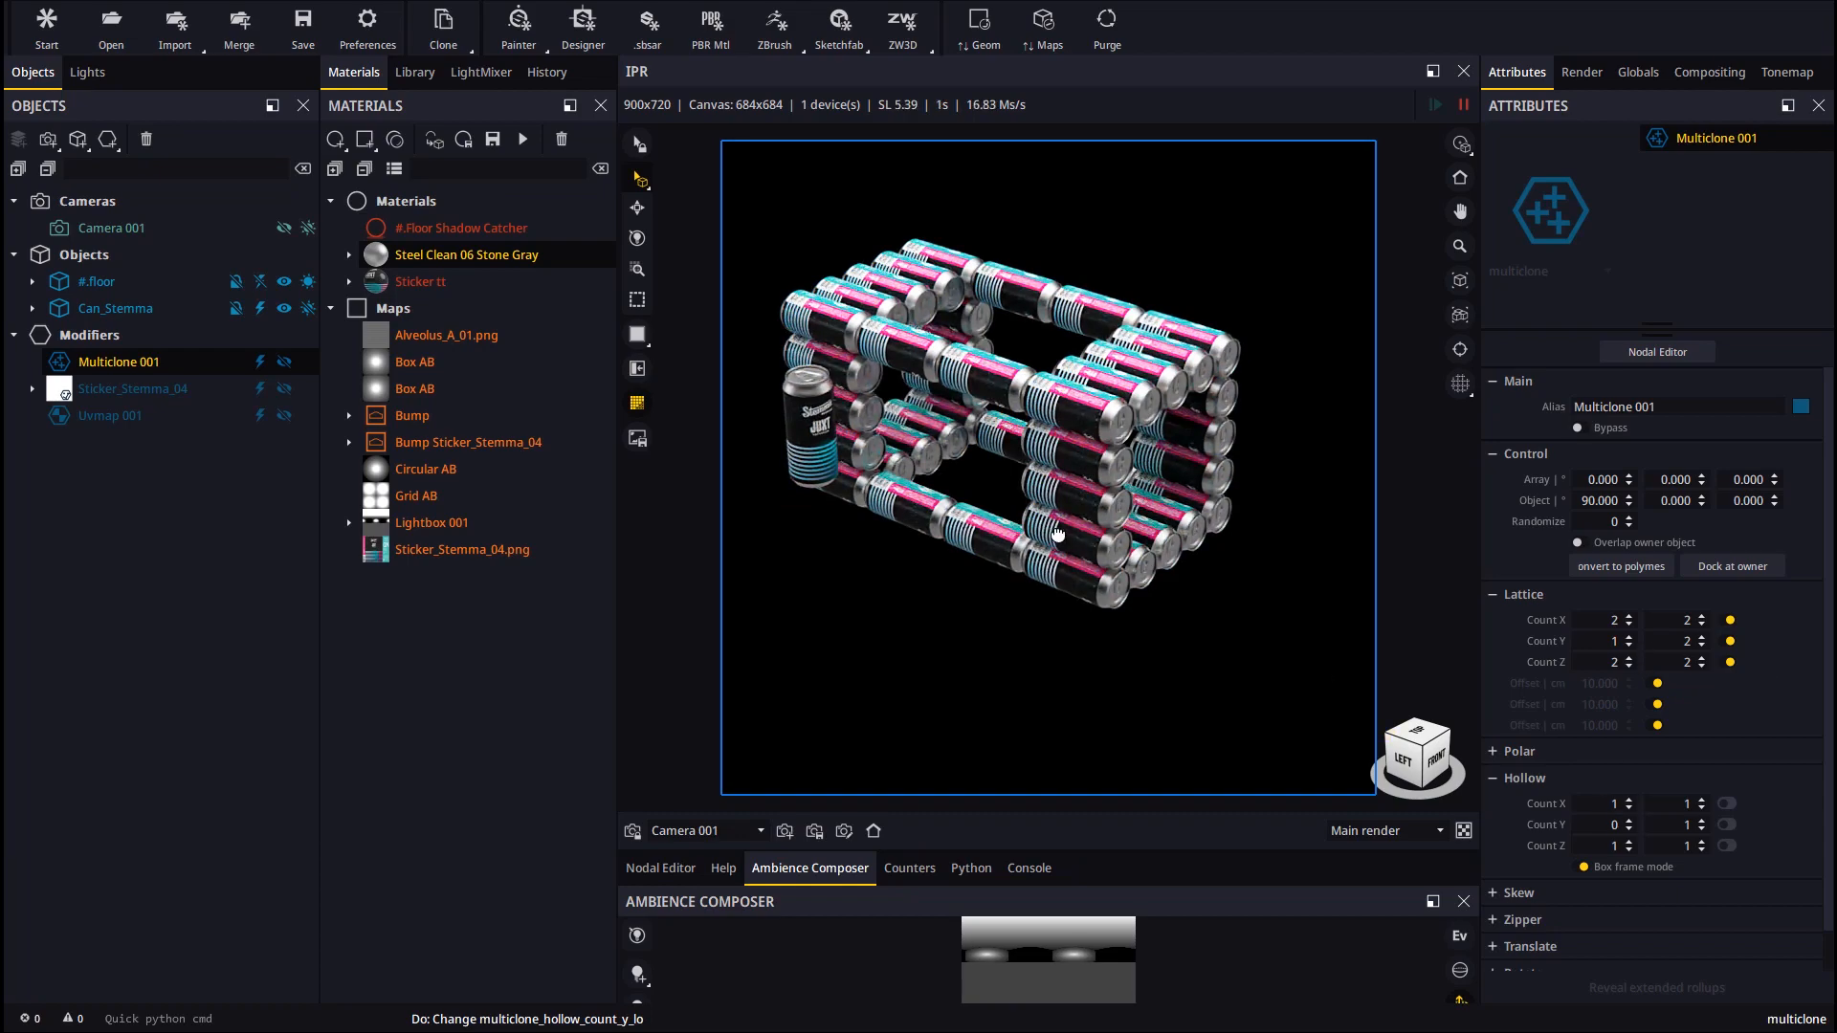
- Create and connect a second multiclone modifier on the Can_Stemma object and hide its gizmo
{"action": "left_click_drag", "start_coordinate": [1057, 534], "coordinate": [943, 499]}
{"action": "scroll", "coordinate": [1007, 473], "scroll_direction": "up", "scroll_amount": 4}
{"action": "middle_click_drag", "start_coordinate": [1005, 475], "coordinate": [1078, 518]}
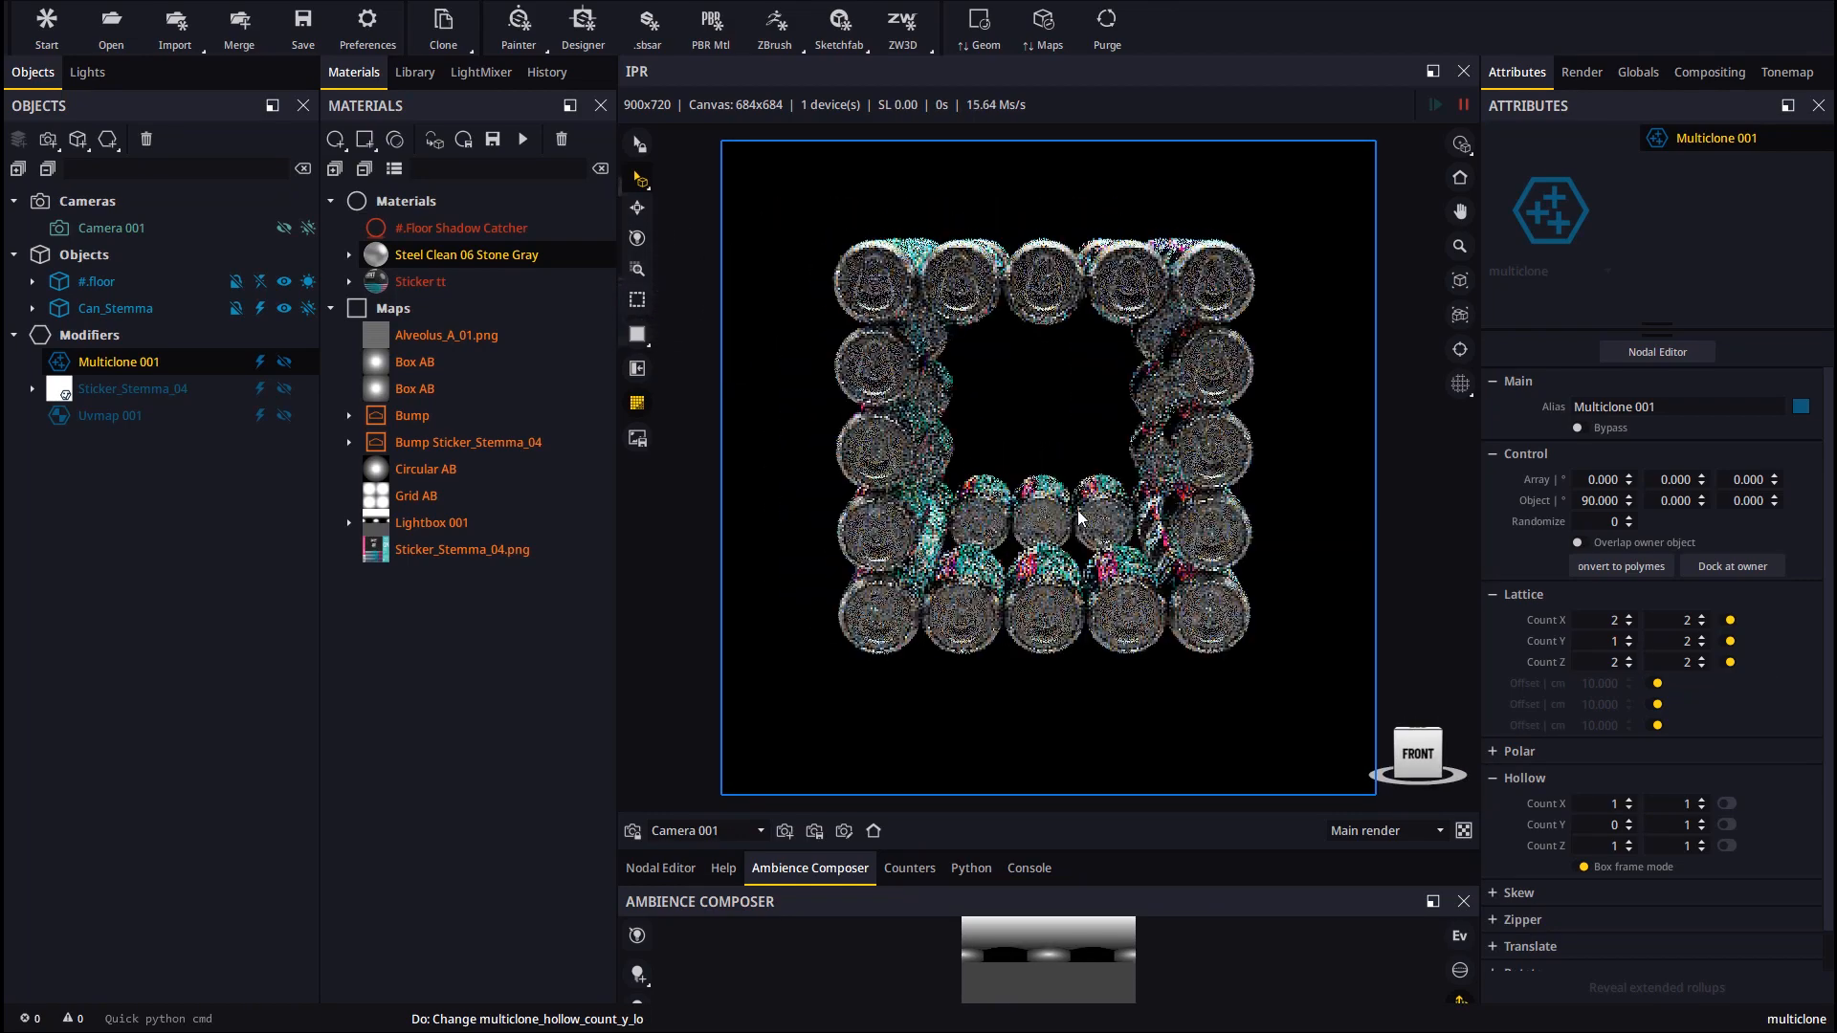
{"action": "left_click_drag", "start_coordinate": [1079, 517], "coordinate": [1120, 517]}
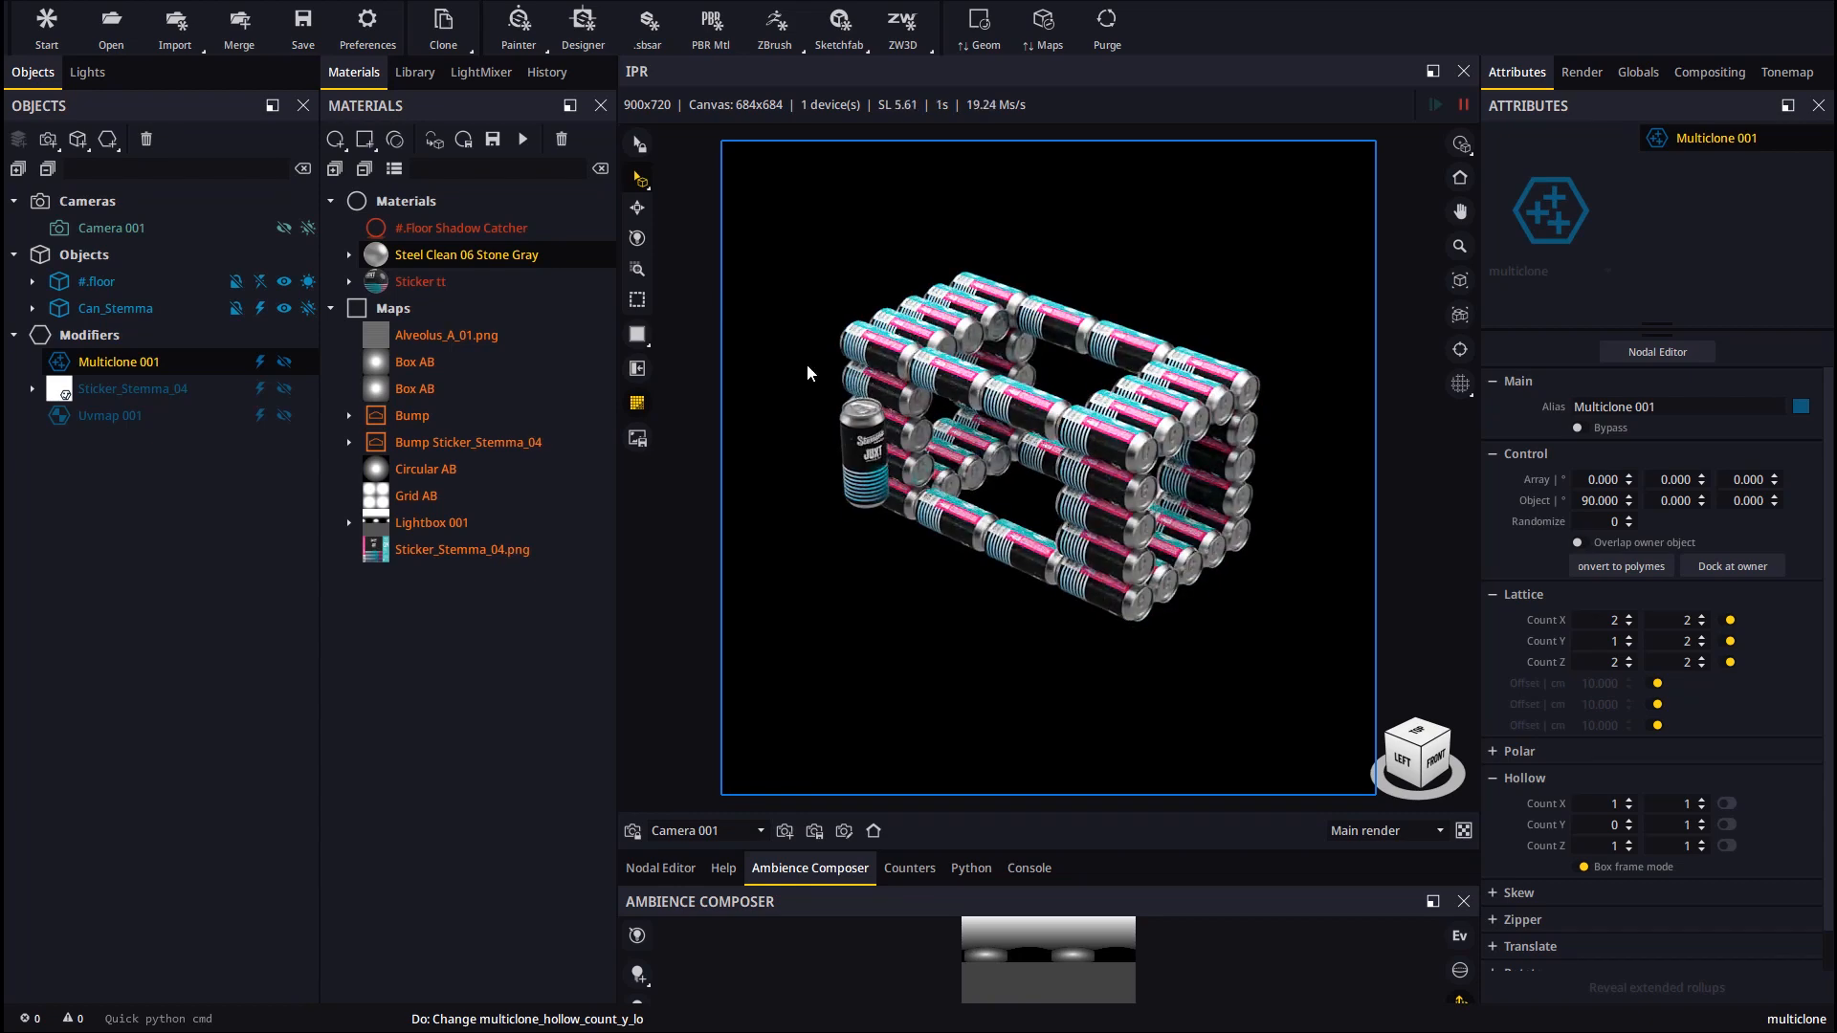
{"action": "left_click", "coordinate": [111, 508]}
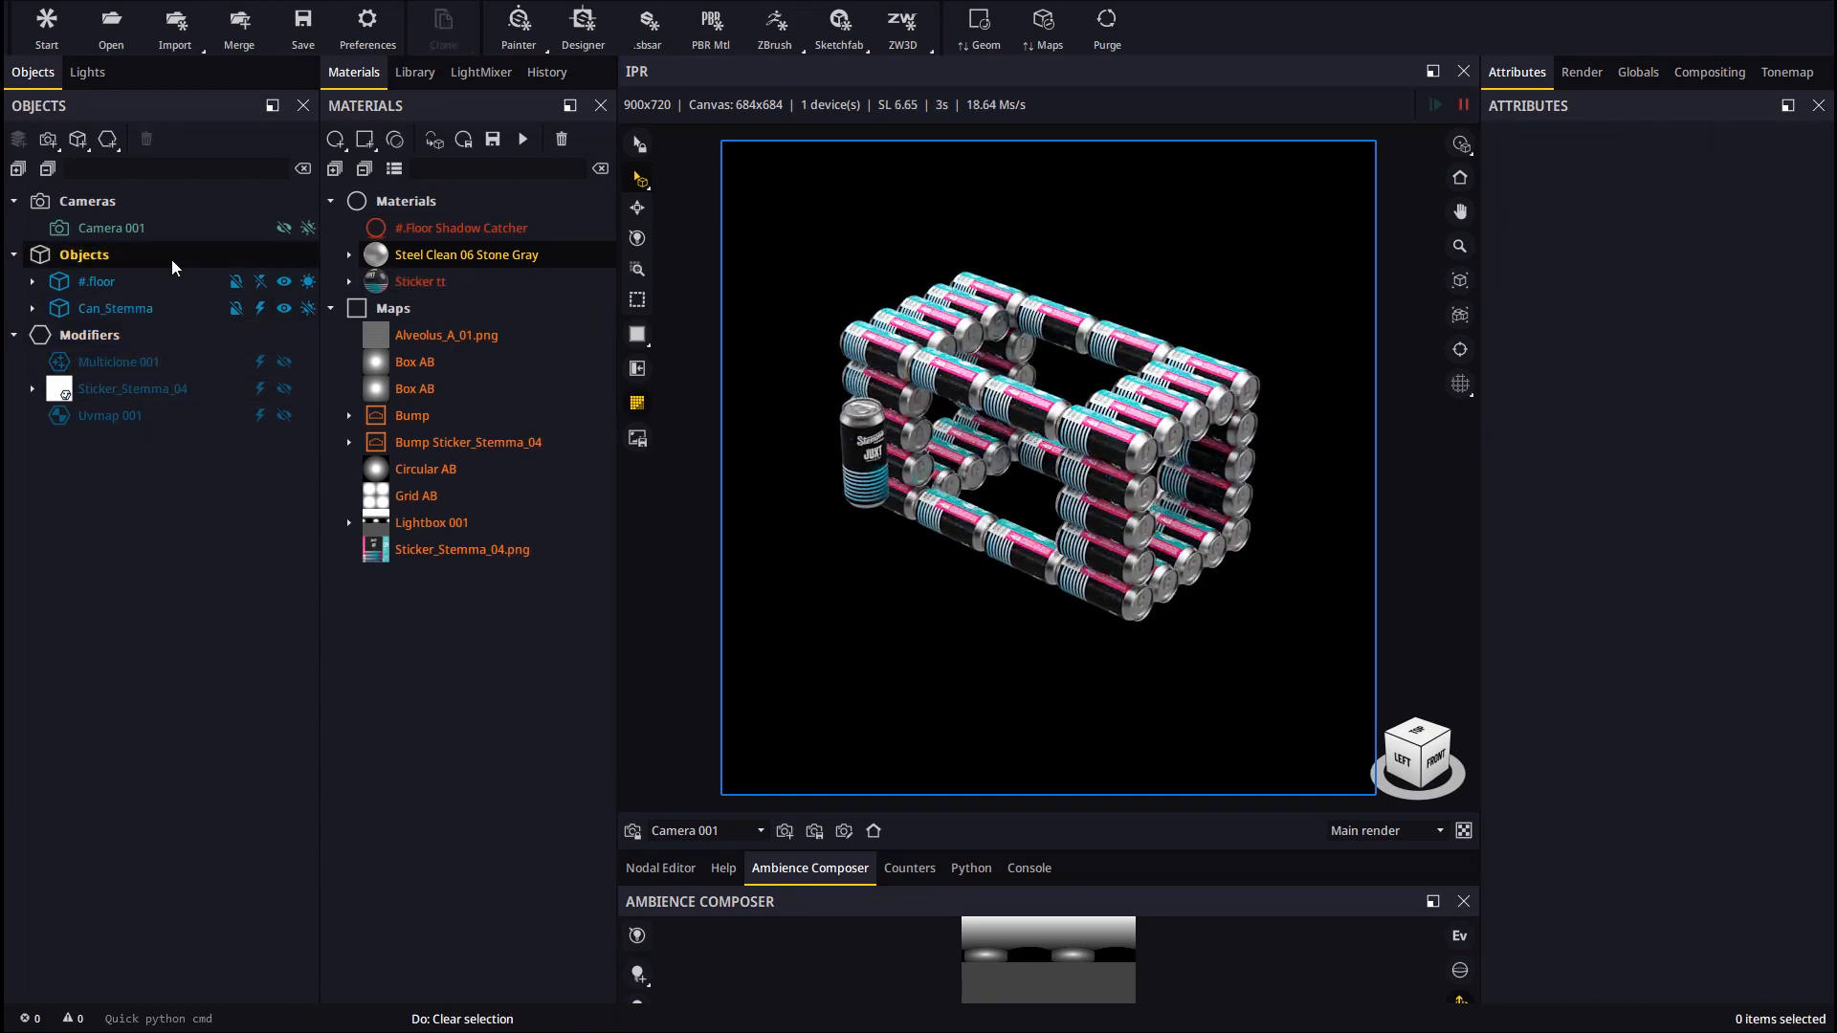
{"action": "left_click", "coordinate": [107, 309]}
{"action": "right_click", "coordinate": [107, 307]}
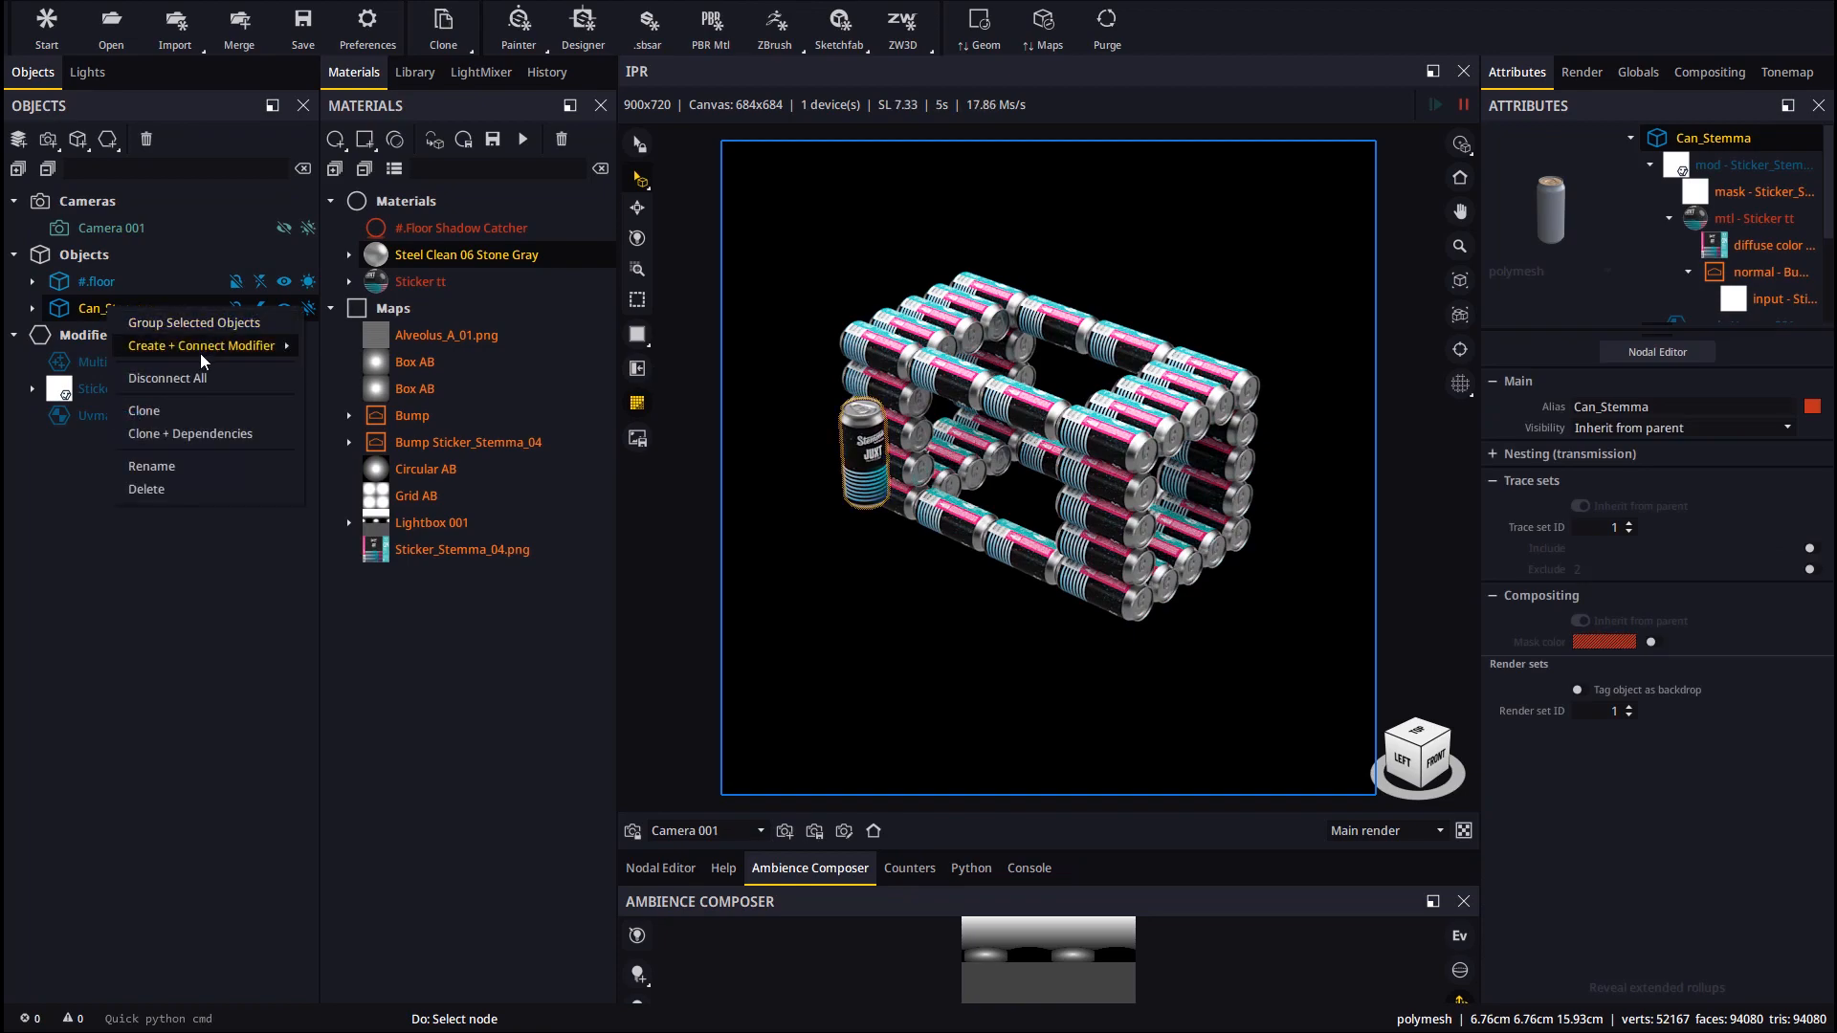
{"action": "mouse_move", "coordinate": [205, 347]}
{"action": "left_click", "coordinate": [359, 348]}
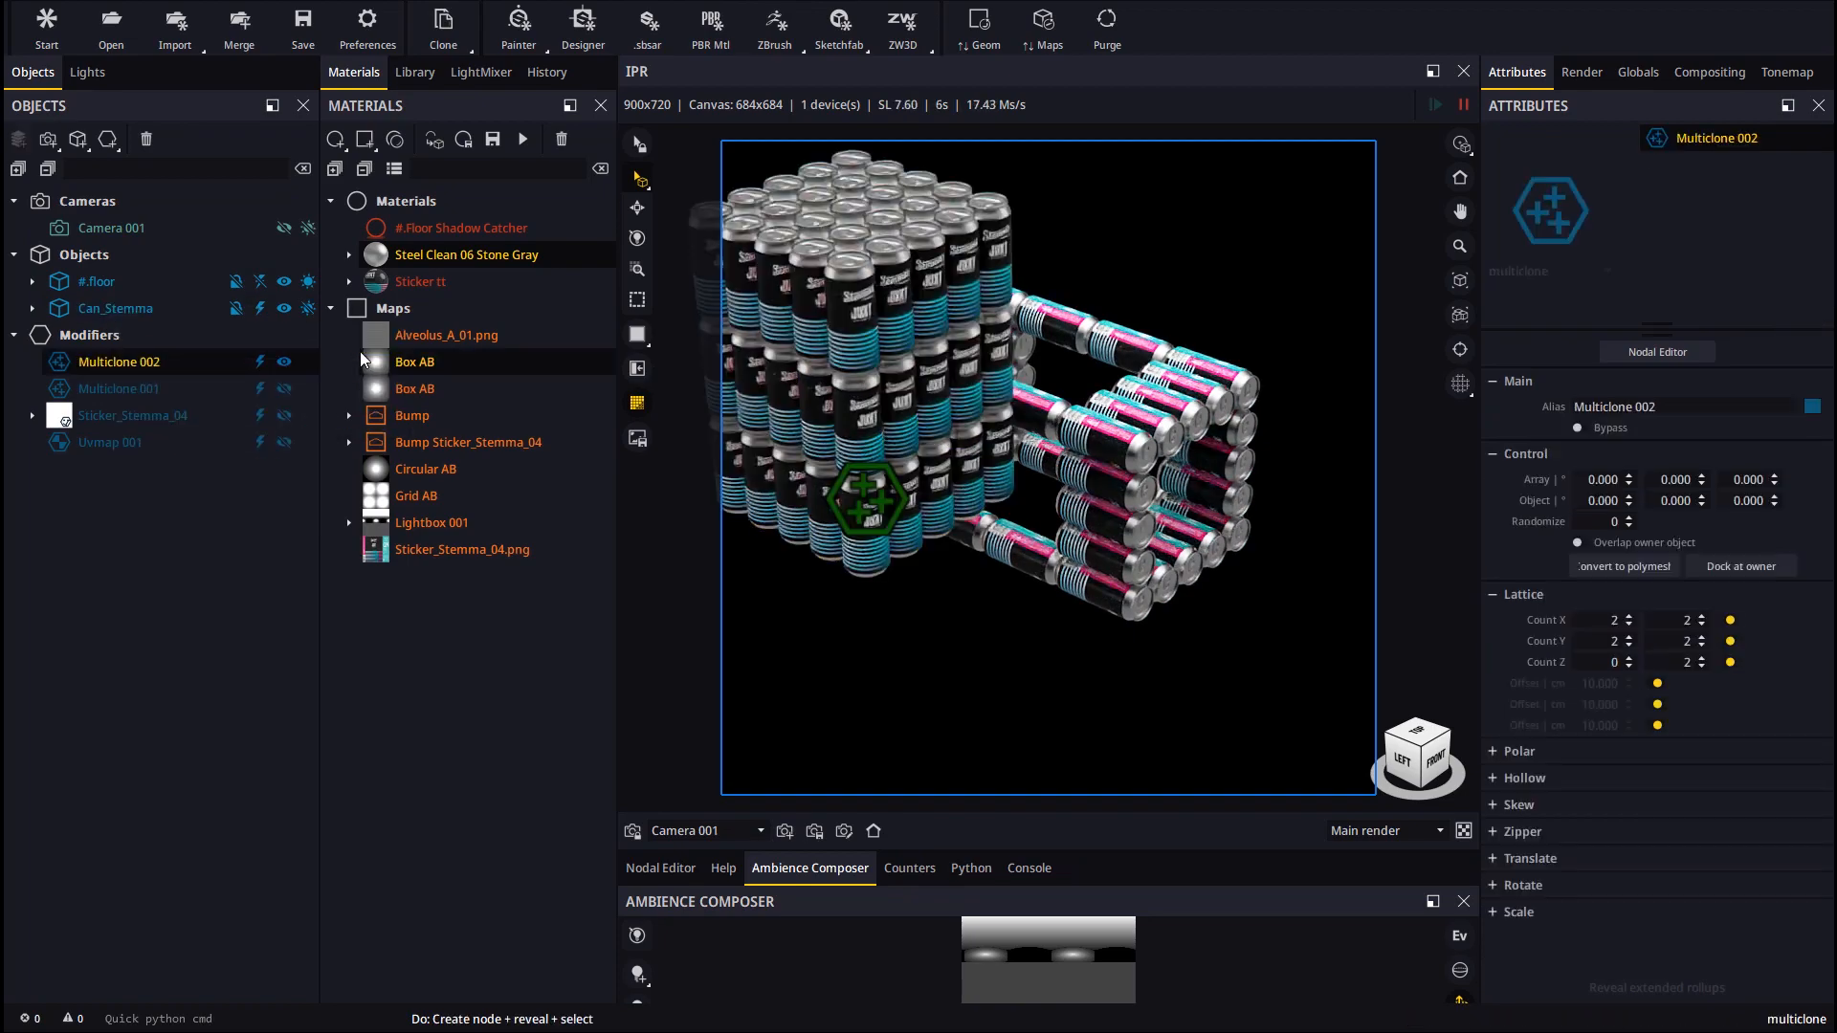
{"action": "left_click", "coordinate": [285, 361]}
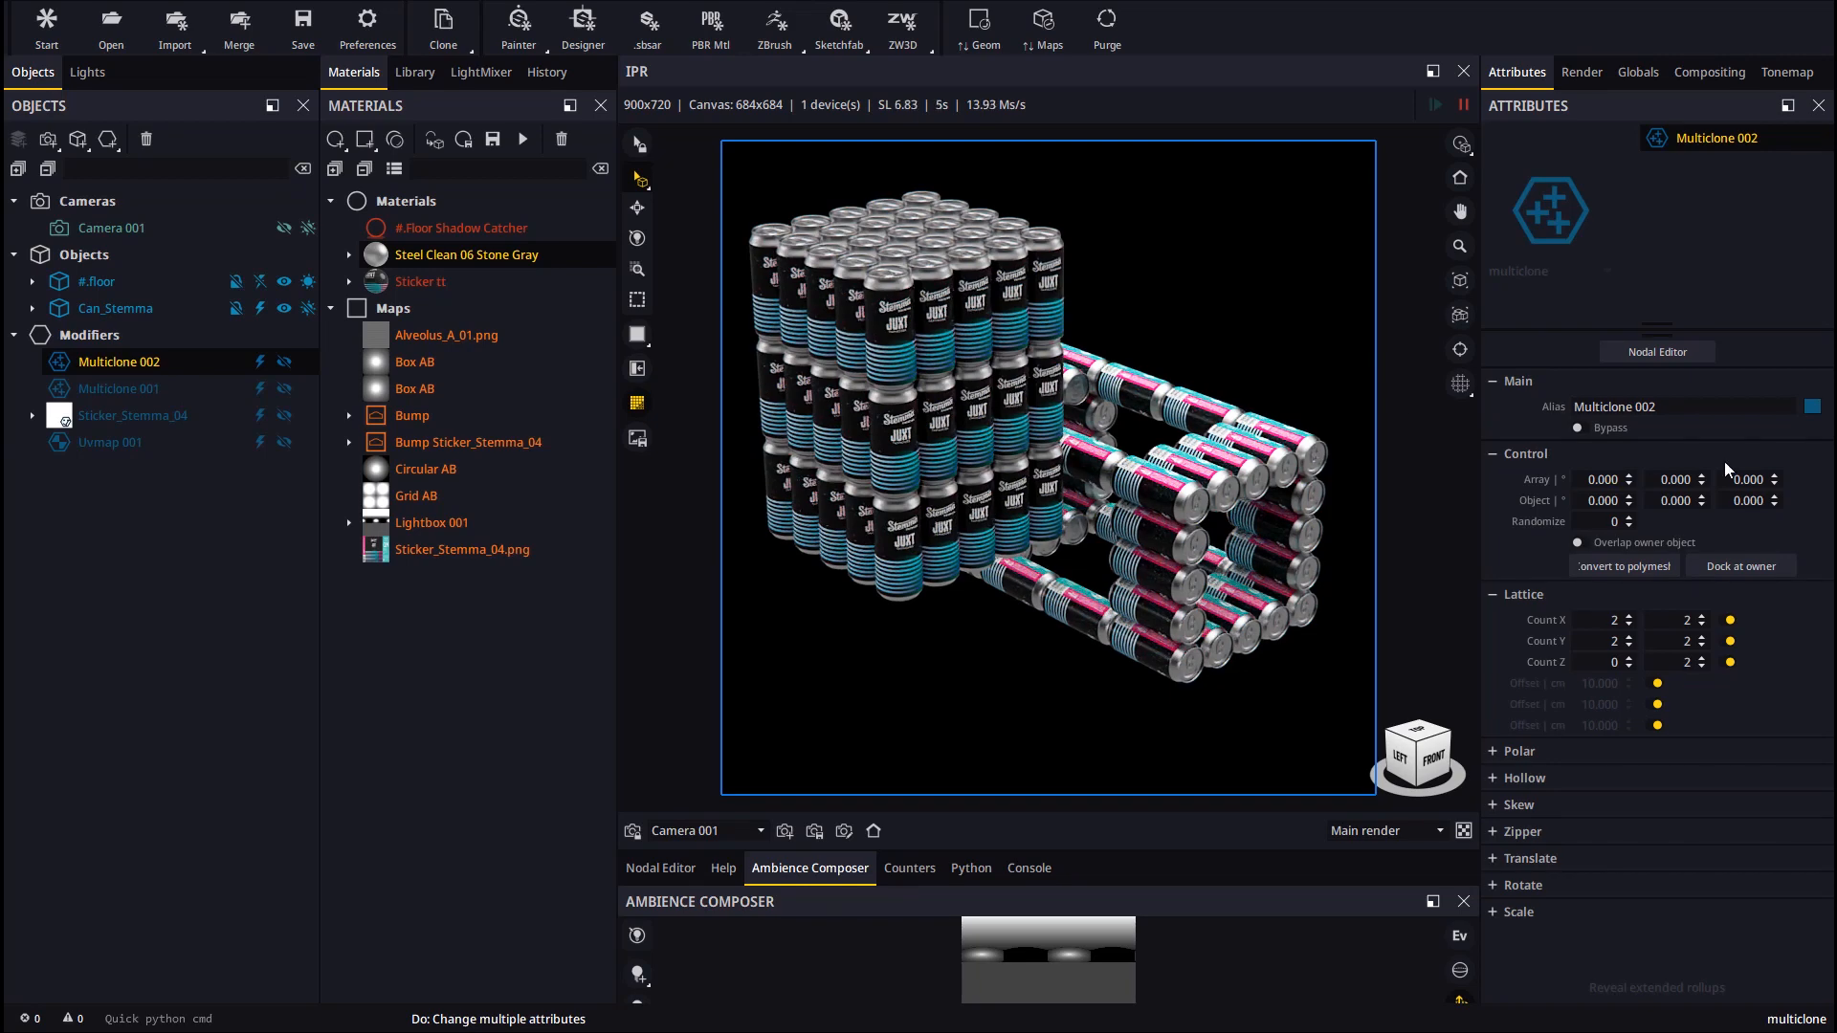
- Disable Multiclone 002's lattice Count Y, set Count X to 0 and 1 and high Count Z to 1, and overlap the owner object
{"action": "left_click", "coordinate": [1731, 642]}
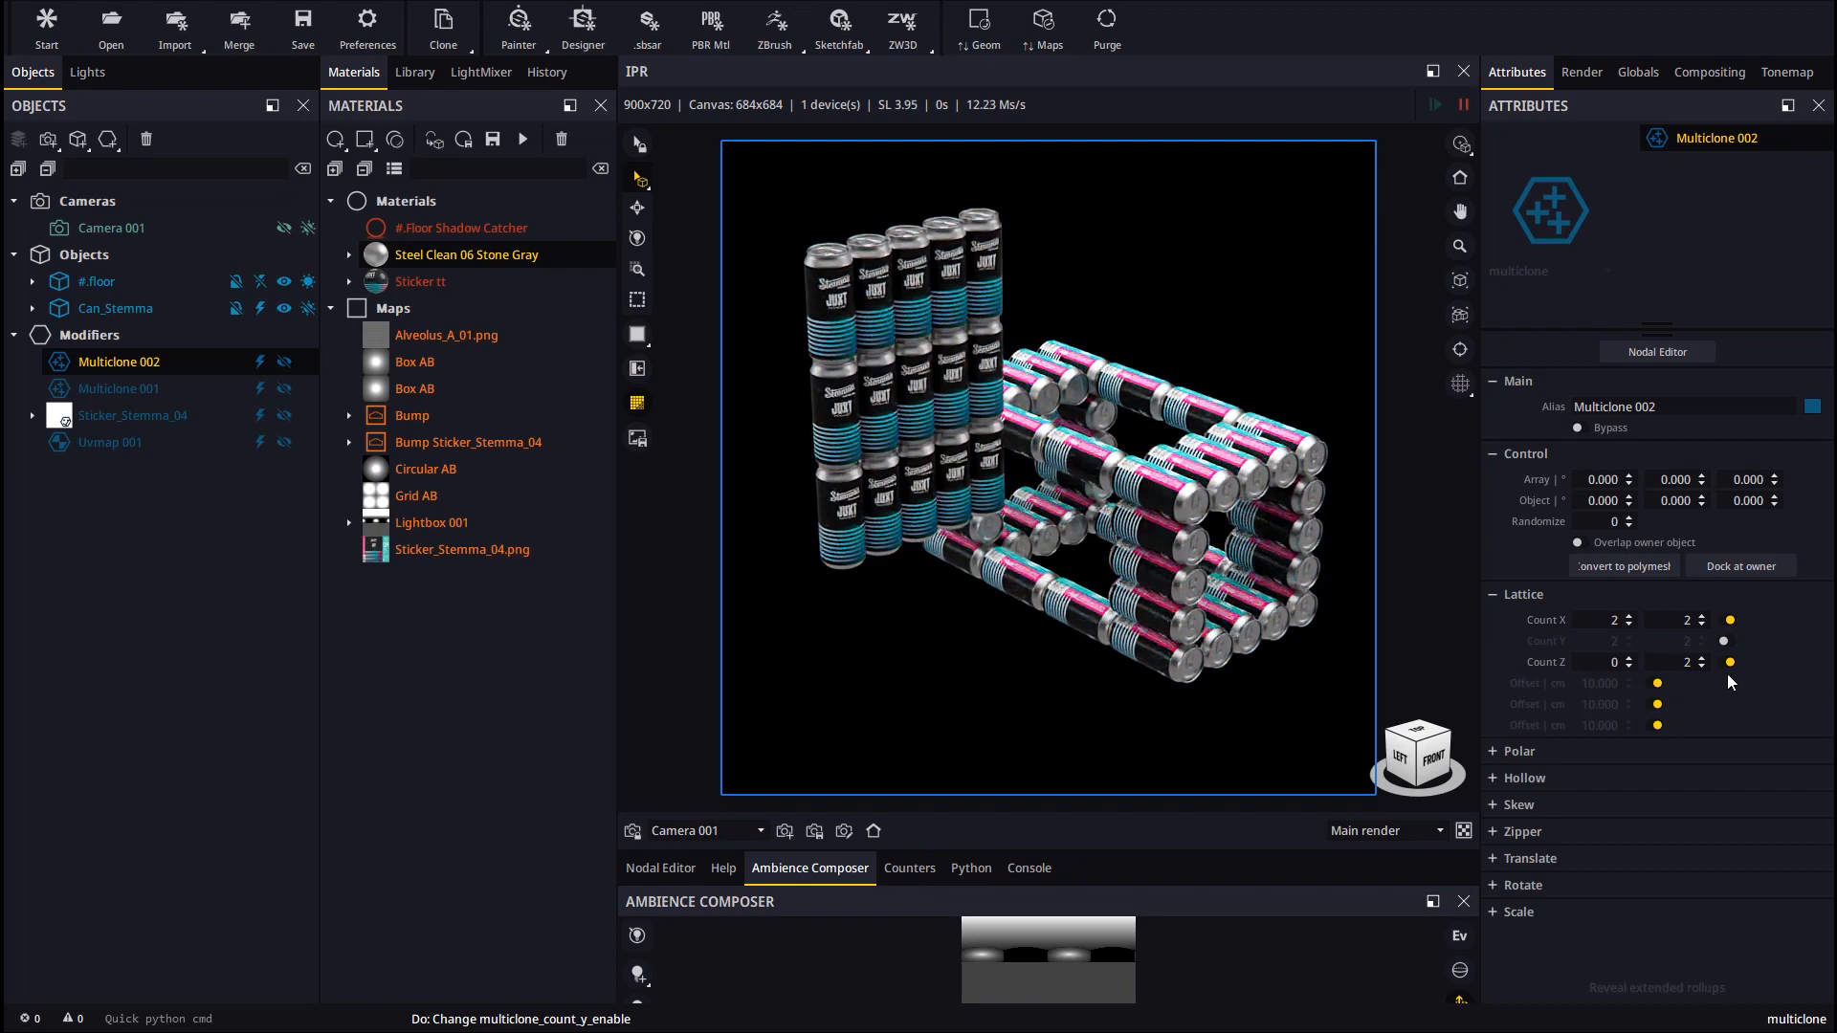
{"action": "left_click", "coordinate": [1628, 624]}
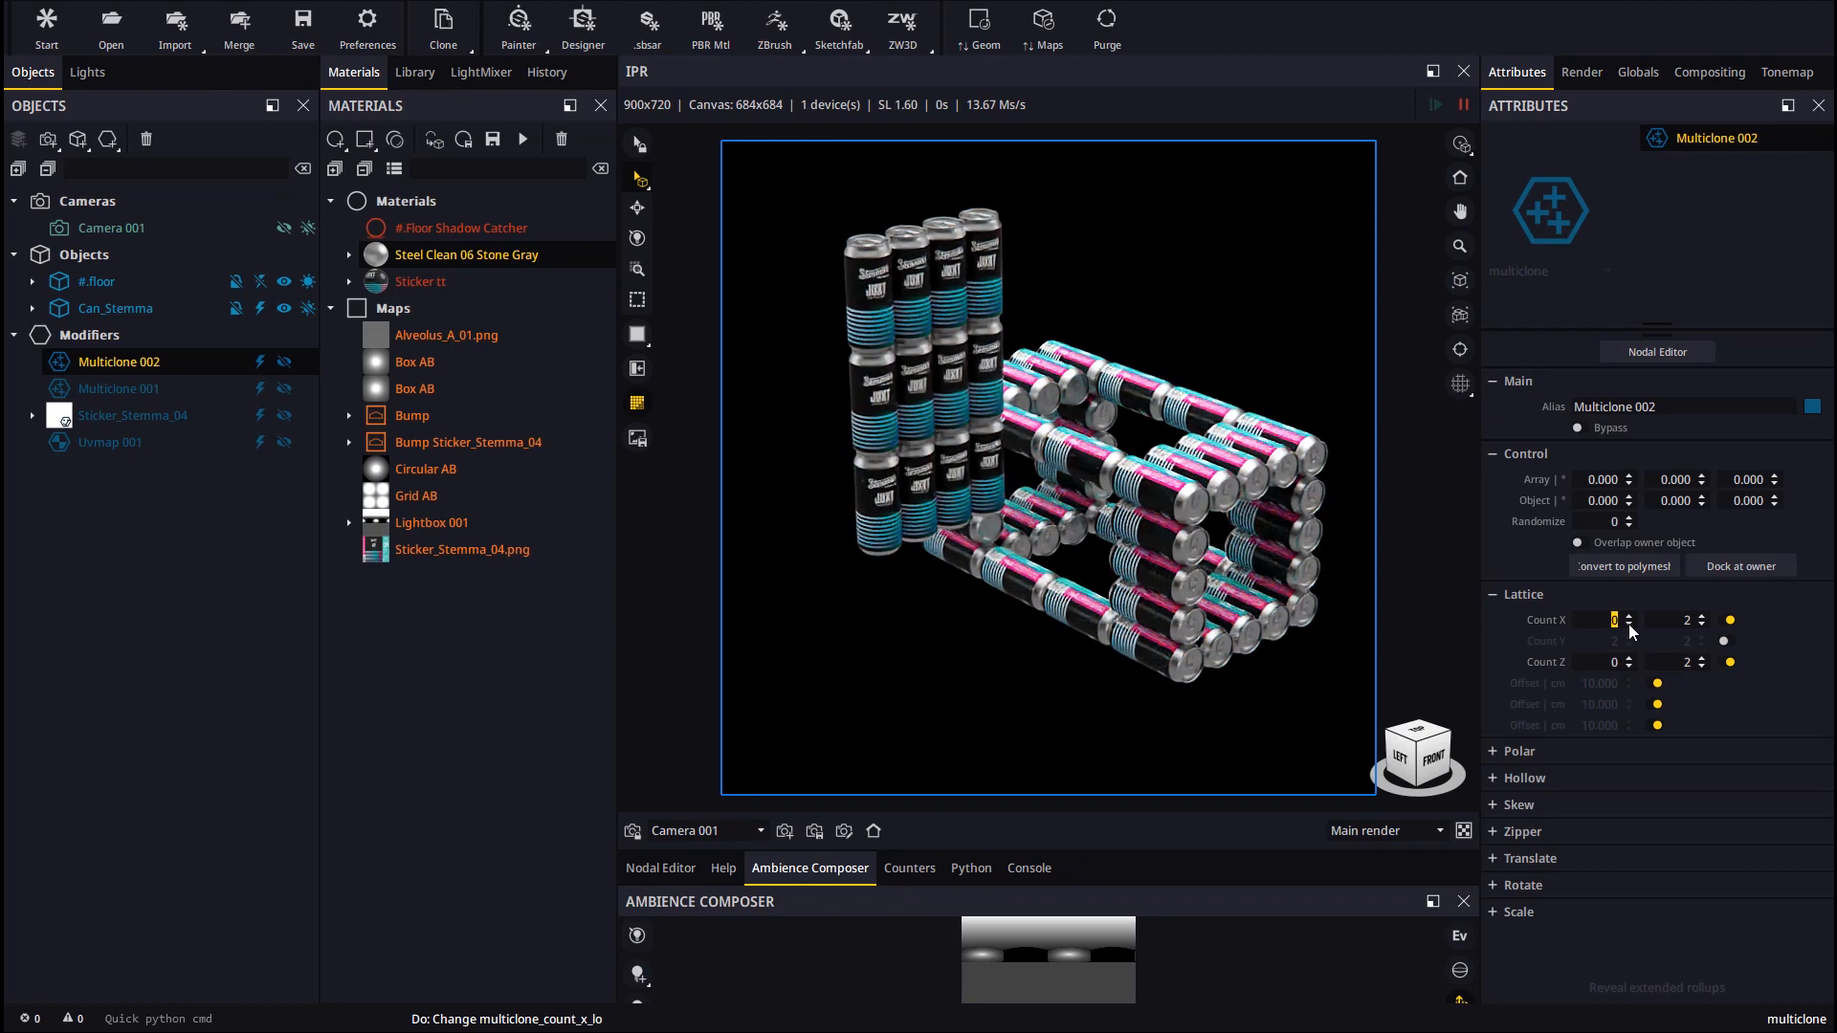
{"action": "left_click", "coordinate": [1702, 624]}
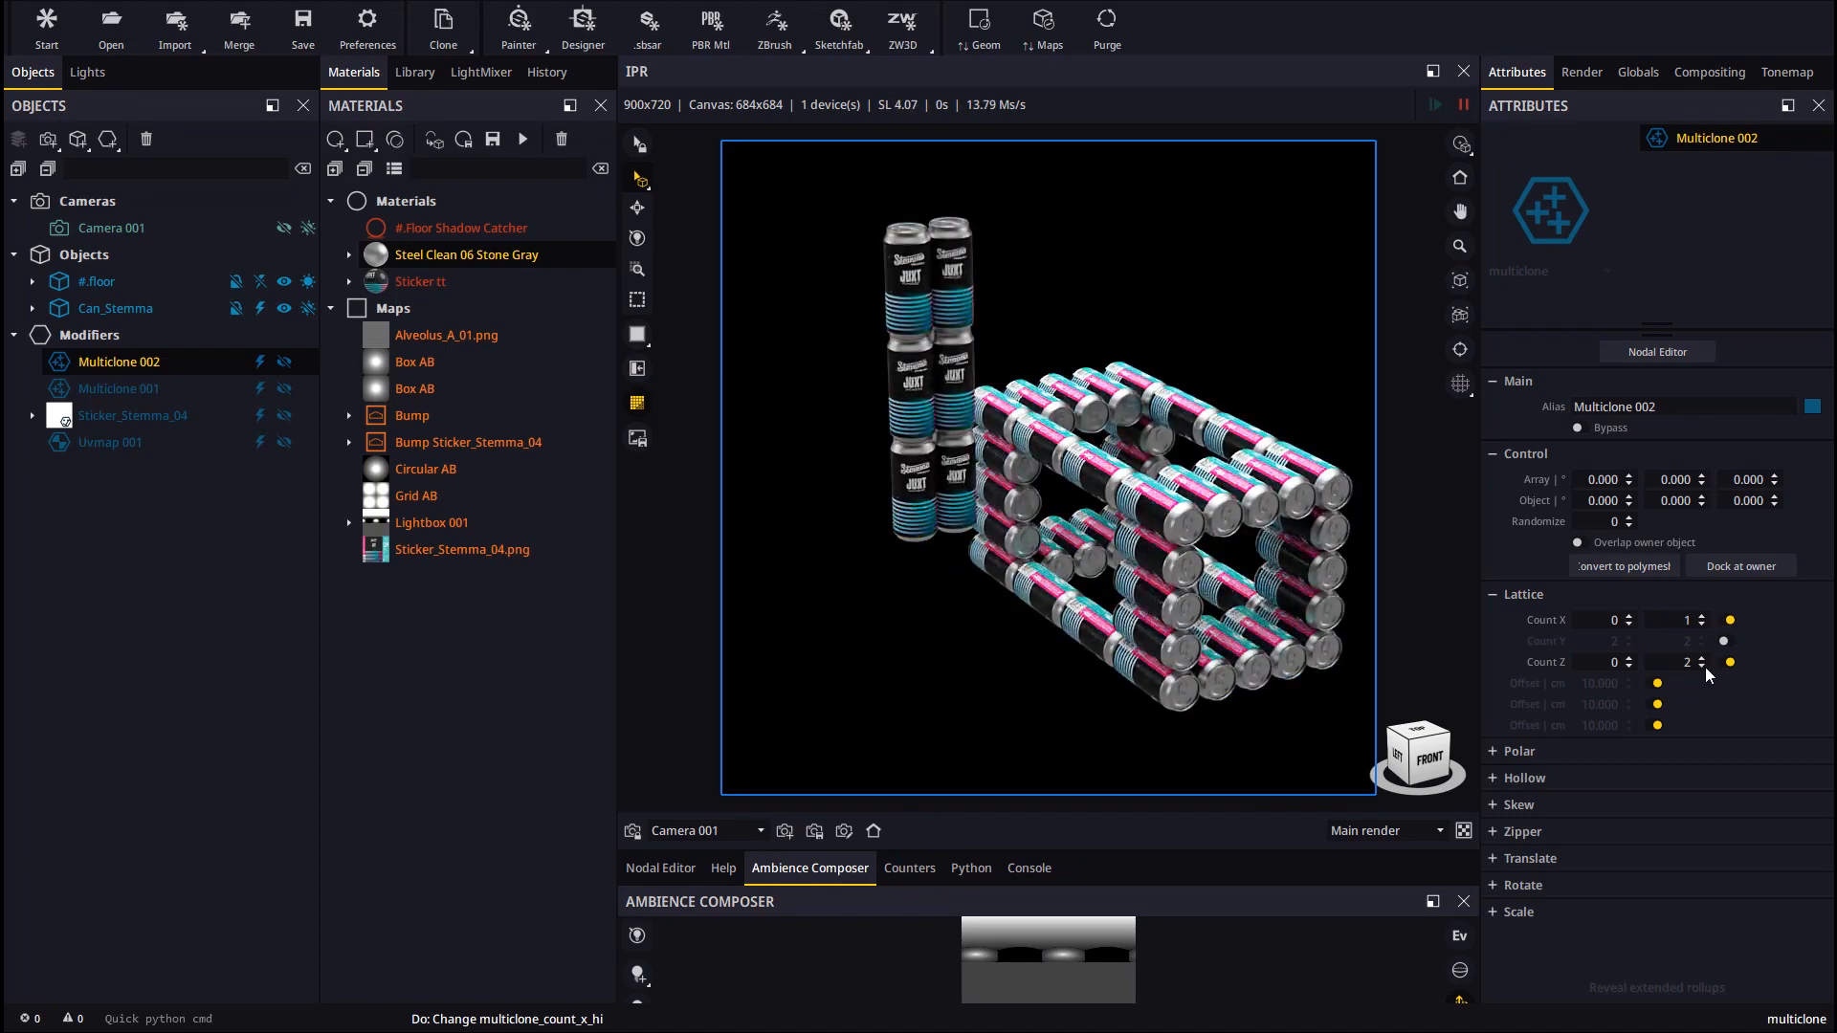
{"action": "left_click_drag", "start_coordinate": [1204, 560], "coordinate": [883, 476]}
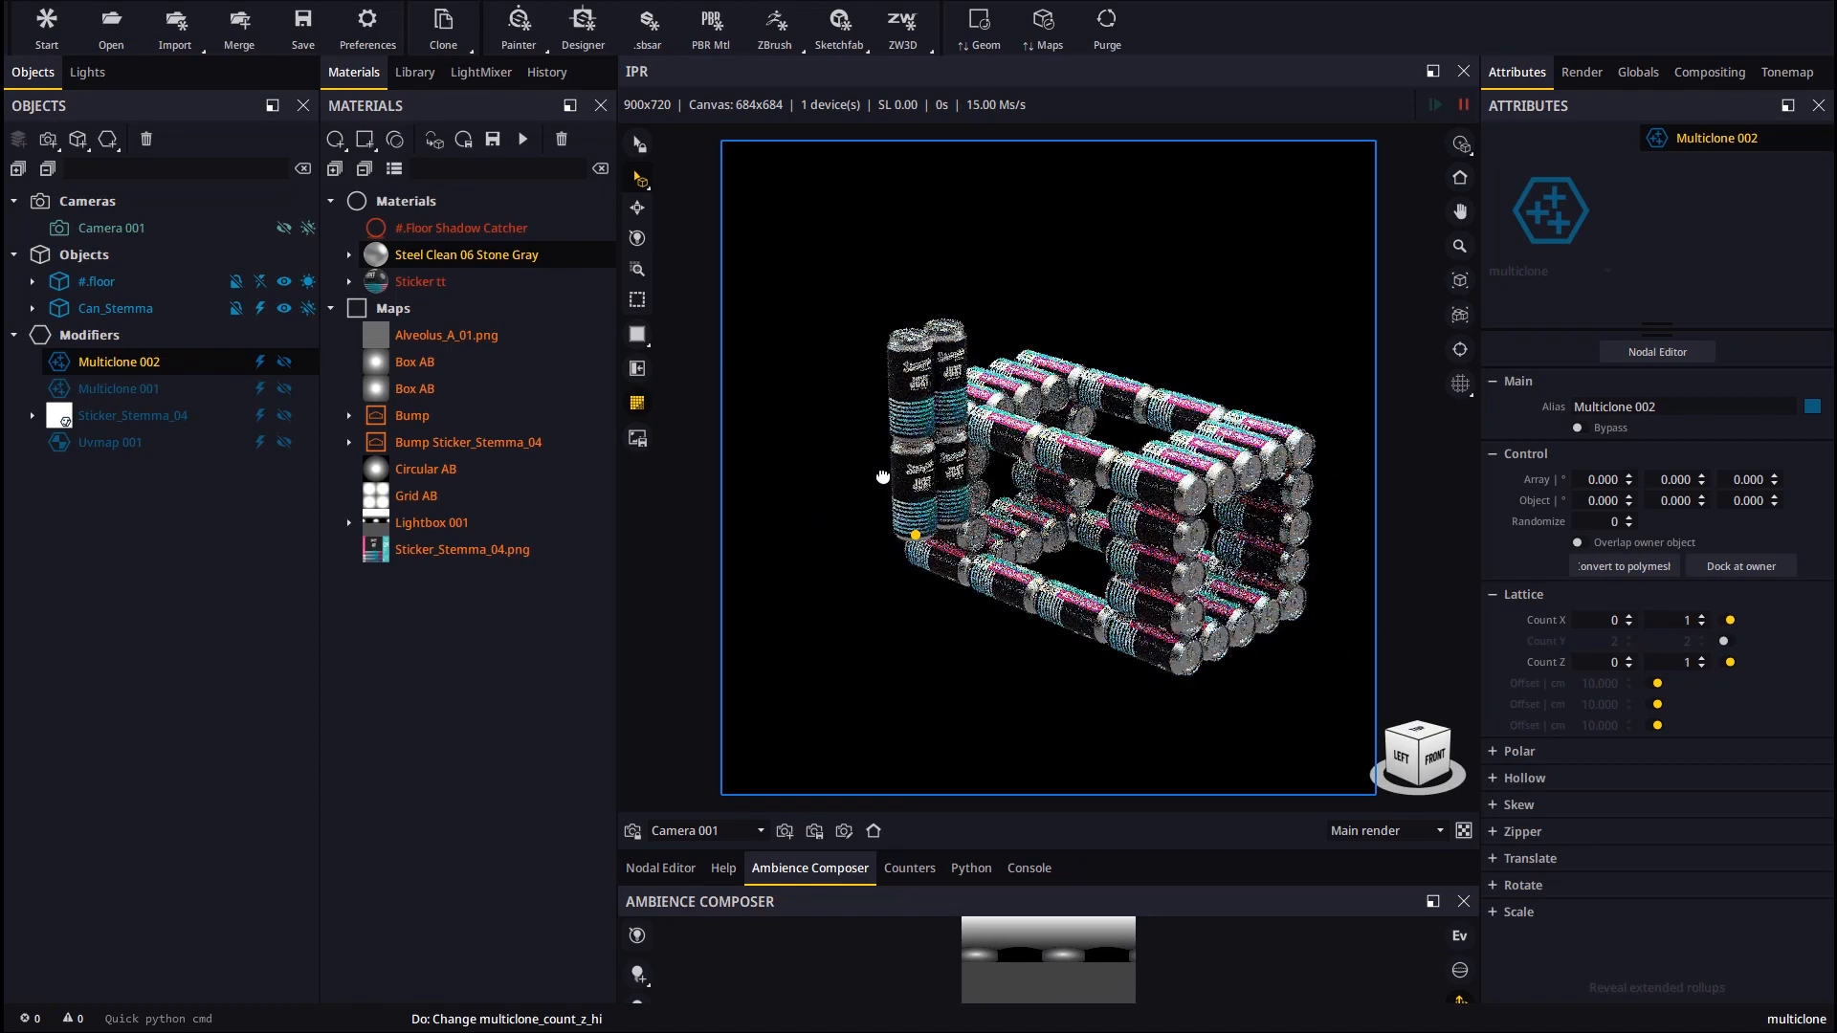
{"action": "left_click", "coordinate": [1579, 542]}
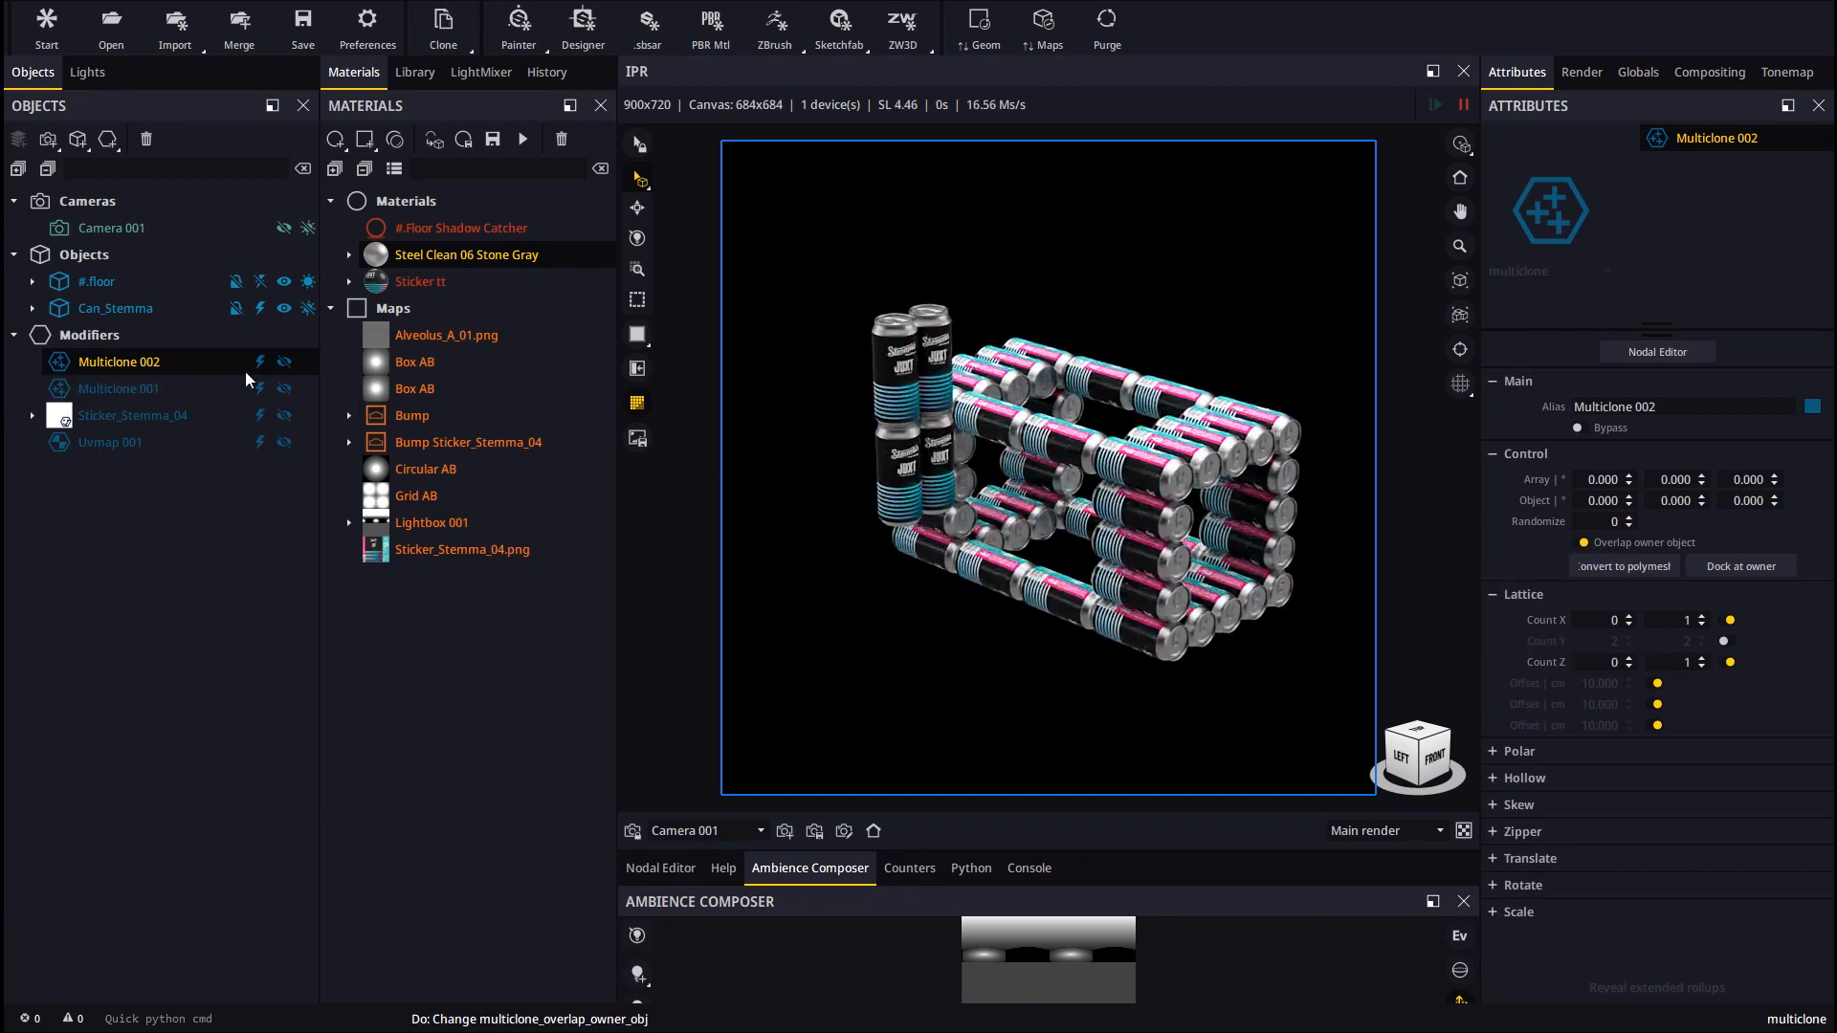
- Move the Multiclone 002 array along X to about -3.87 cm, in line with the can frame
{"action": "left_click", "coordinate": [638, 213]}
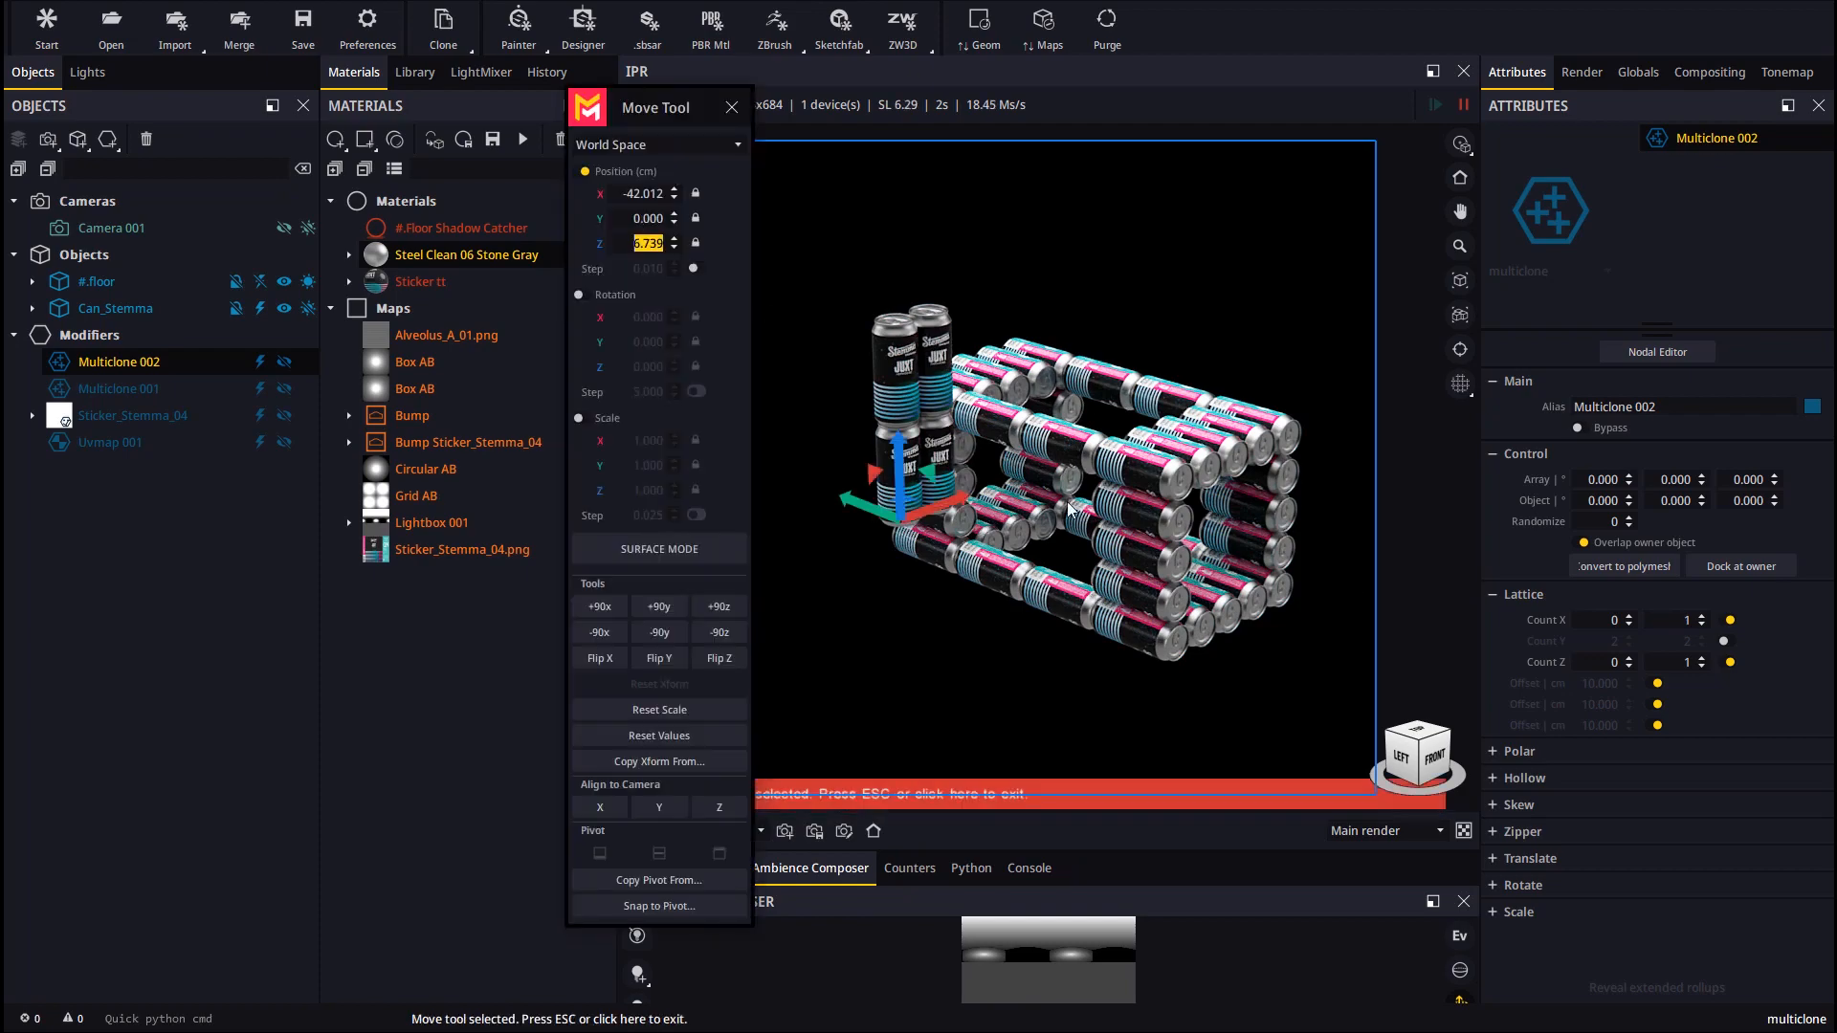
{"action": "left_click_drag", "start_coordinate": [933, 496], "coordinate": [1215, 633]}
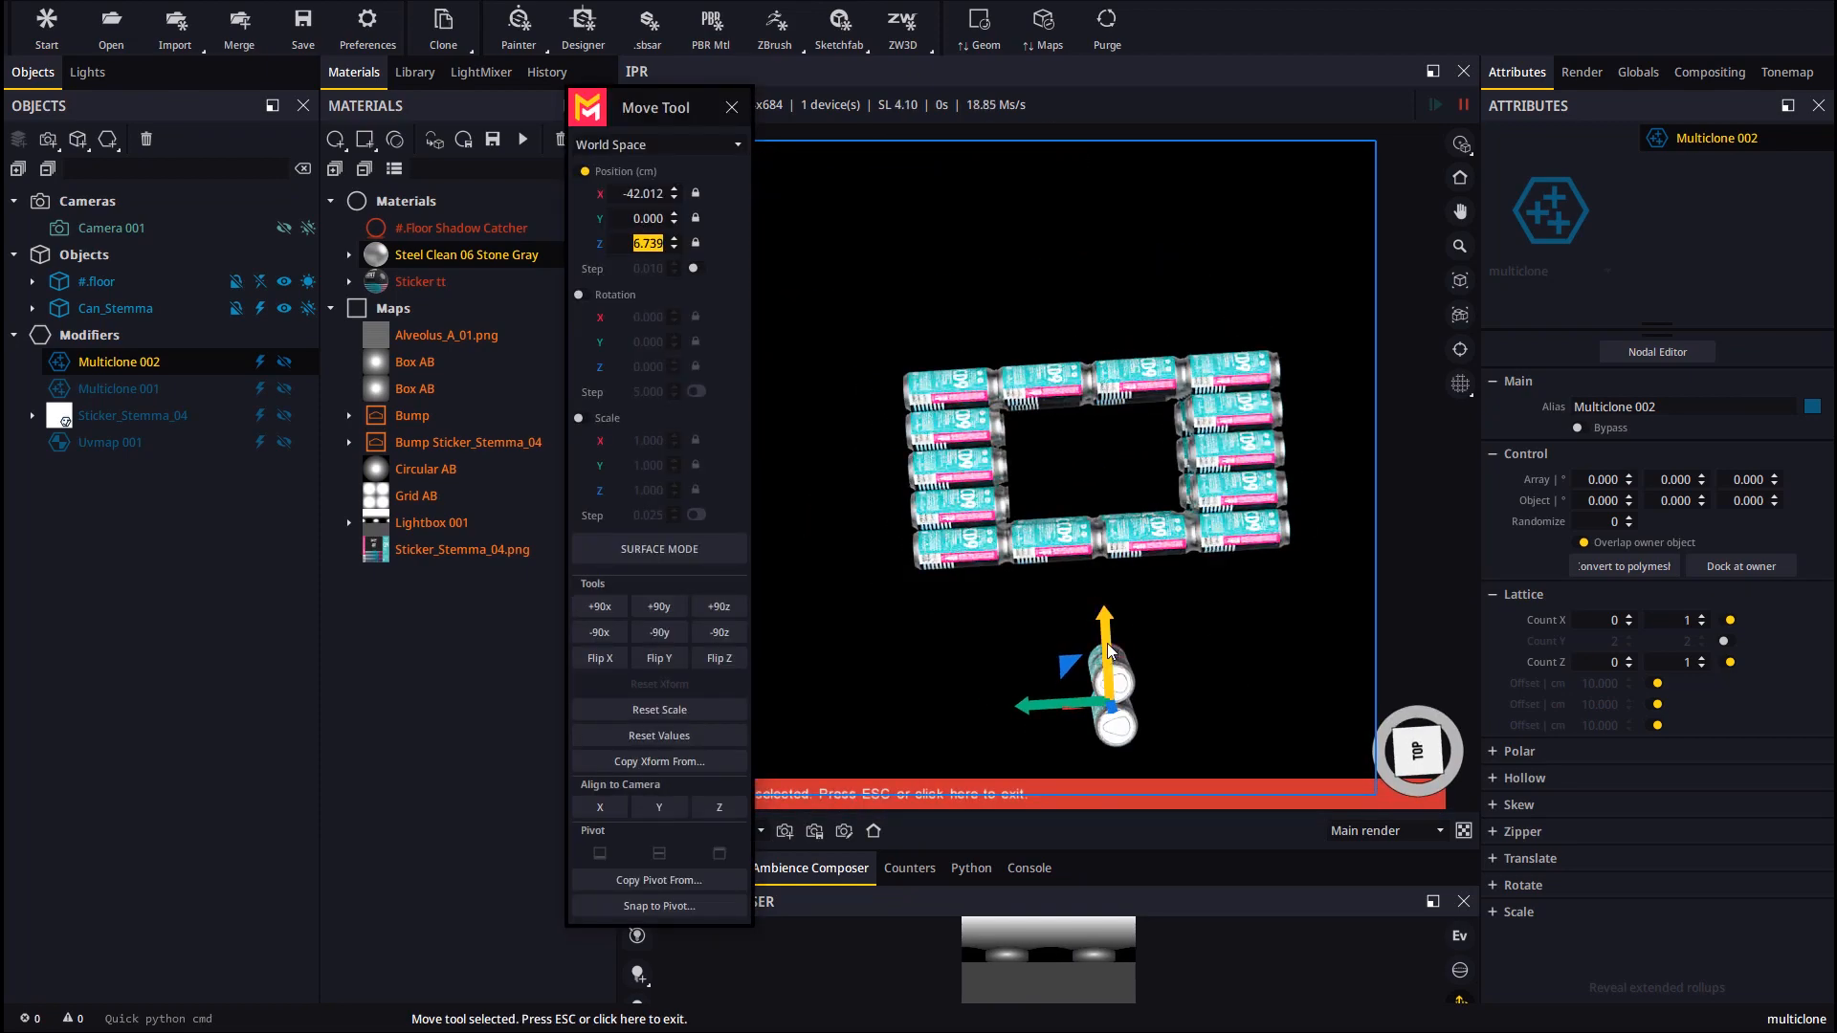
{"action": "left_click_drag", "start_coordinate": [1108, 651], "coordinate": [1101, 425]}
{"action": "left_click_drag", "start_coordinate": [1154, 547], "coordinate": [1013, 380]}
{"action": "middle_click_drag", "start_coordinate": [1089, 412], "coordinate": [1047, 352]}
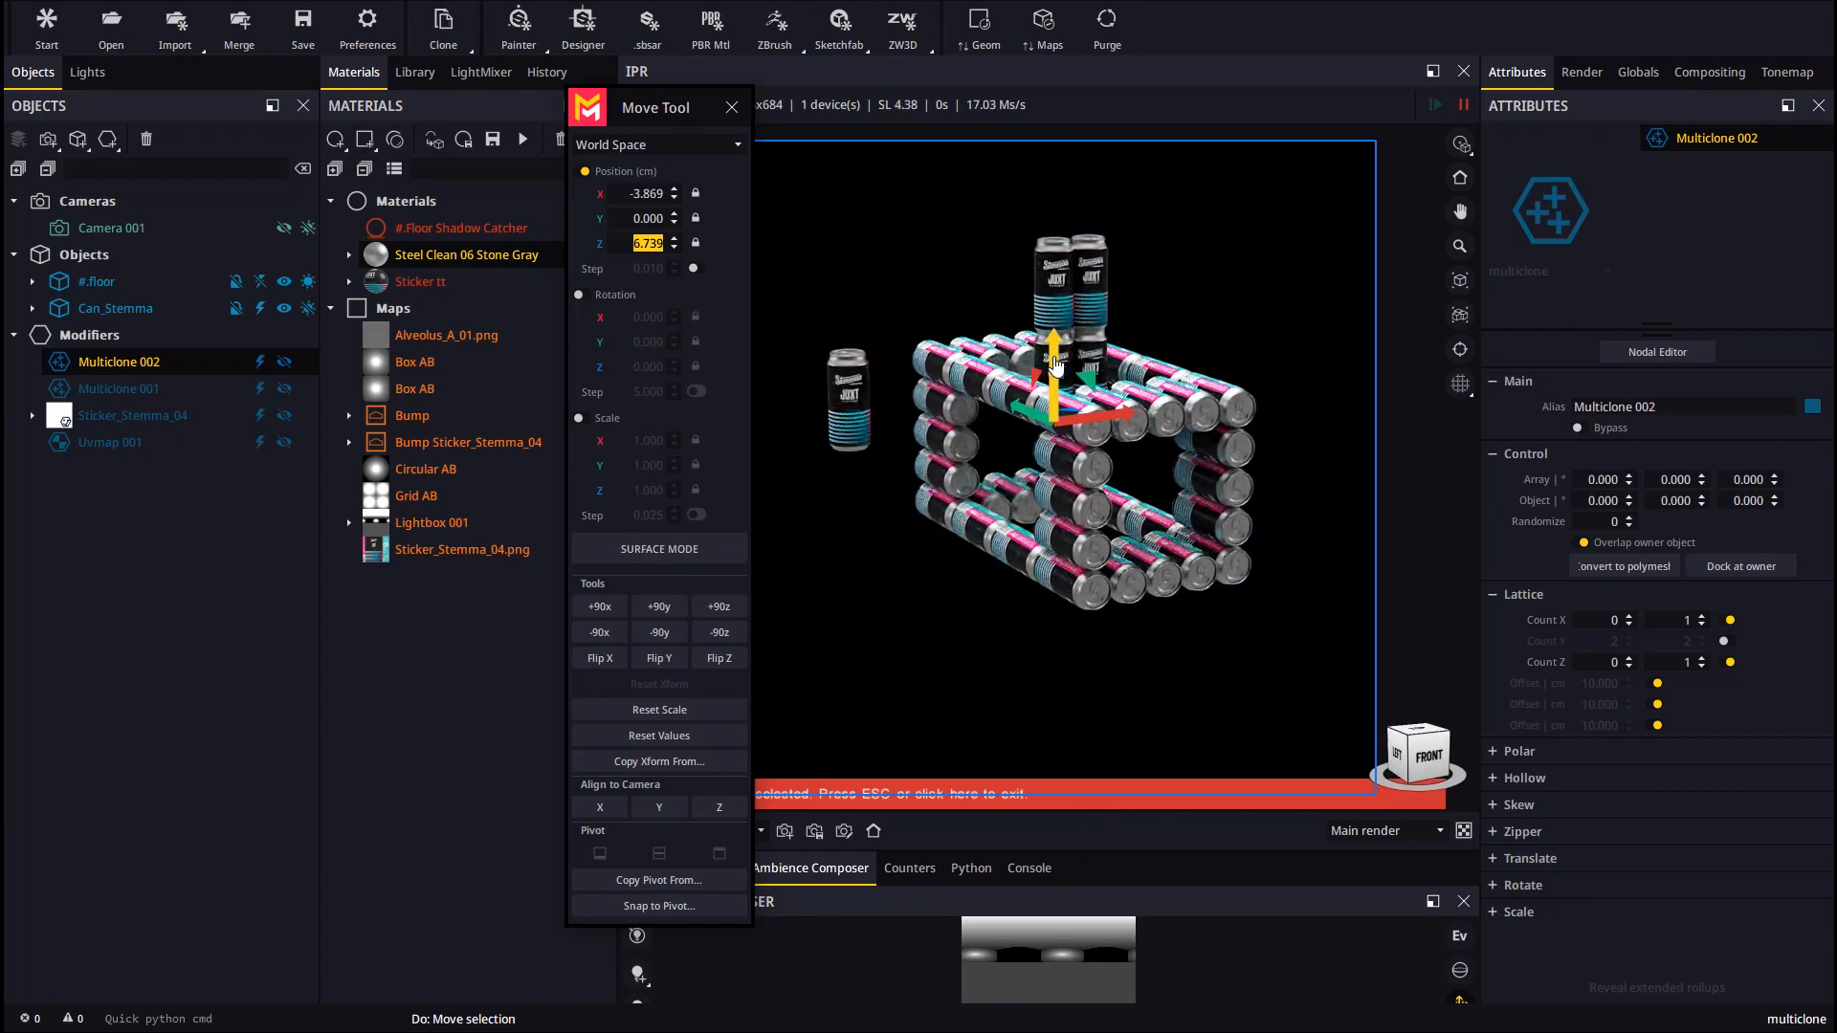
- Lower the upright cans inside the frame to about Z -27.42 cm and shift them to about Y 0.38 cm
{"action": "left_click_drag", "start_coordinate": [1054, 365], "coordinate": [1053, 520]}
{"action": "left_click_drag", "start_coordinate": [1172, 565], "coordinate": [1100, 516]}
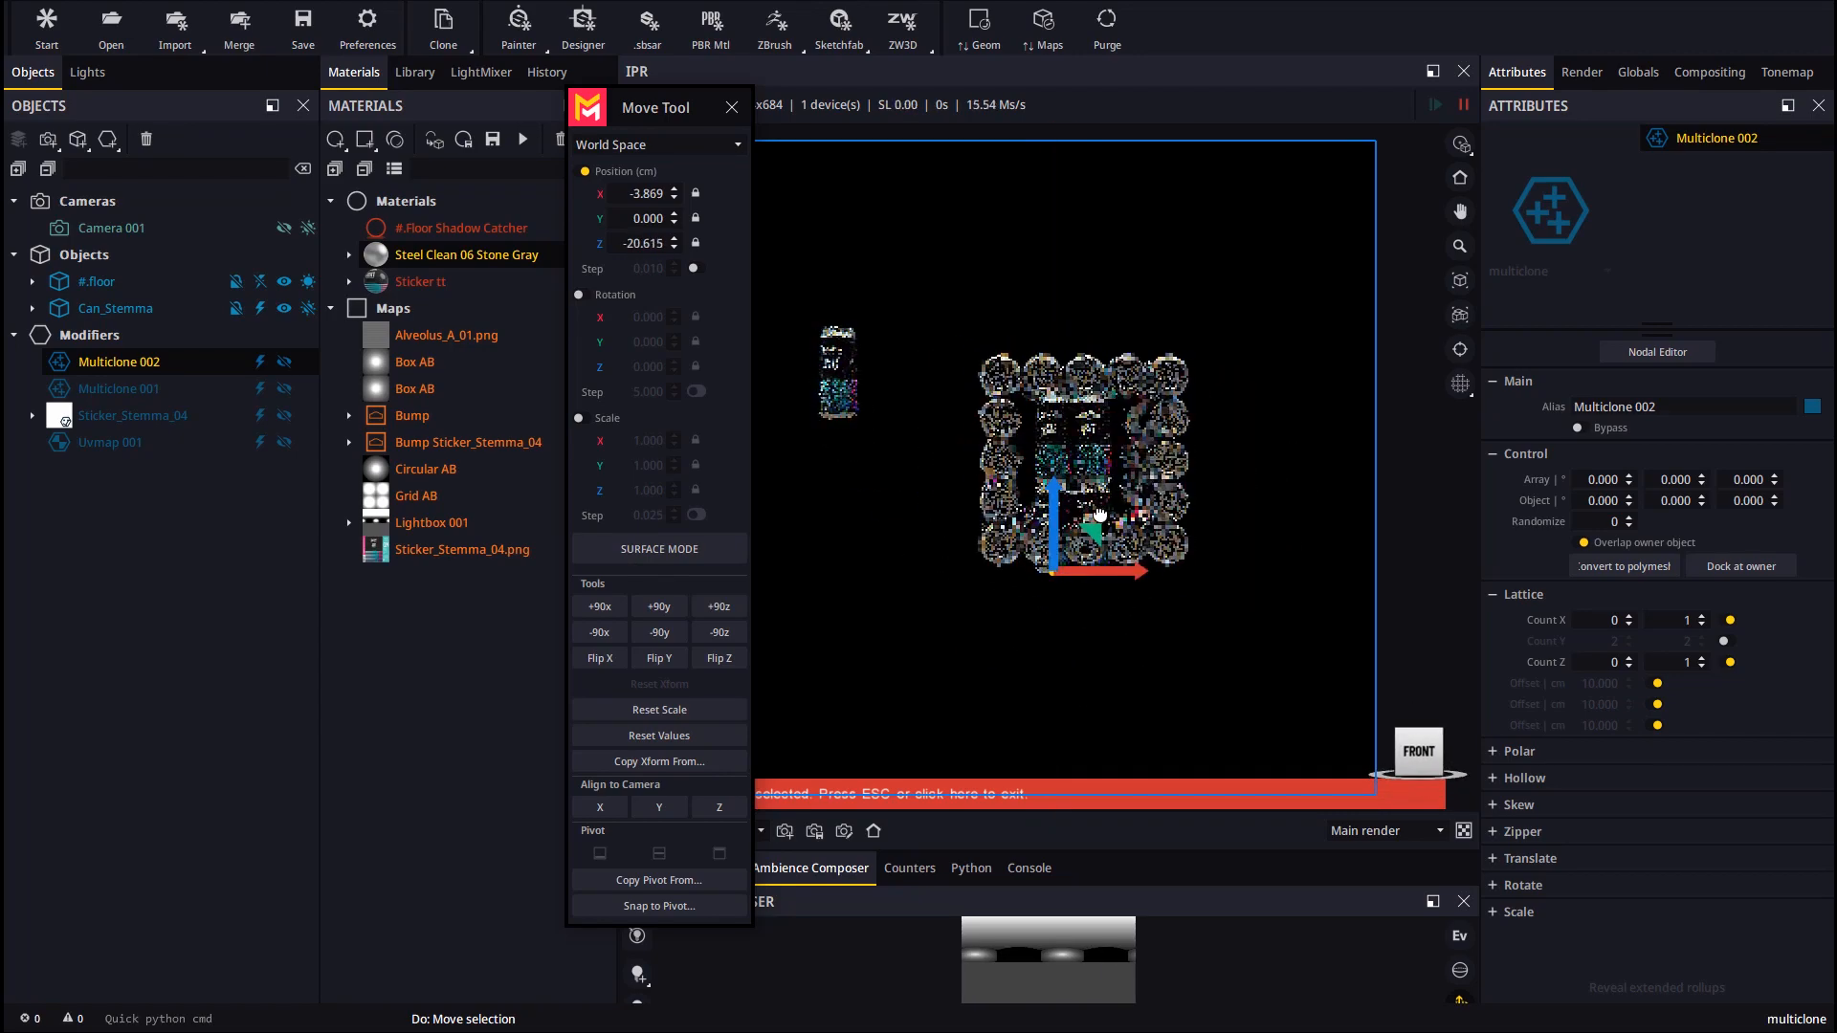
{"action": "scroll", "coordinate": [1100, 516], "scroll_direction": "up", "scroll_amount": 5}
{"action": "left_click_drag", "start_coordinate": [1058, 624], "coordinate": [1059, 671]}
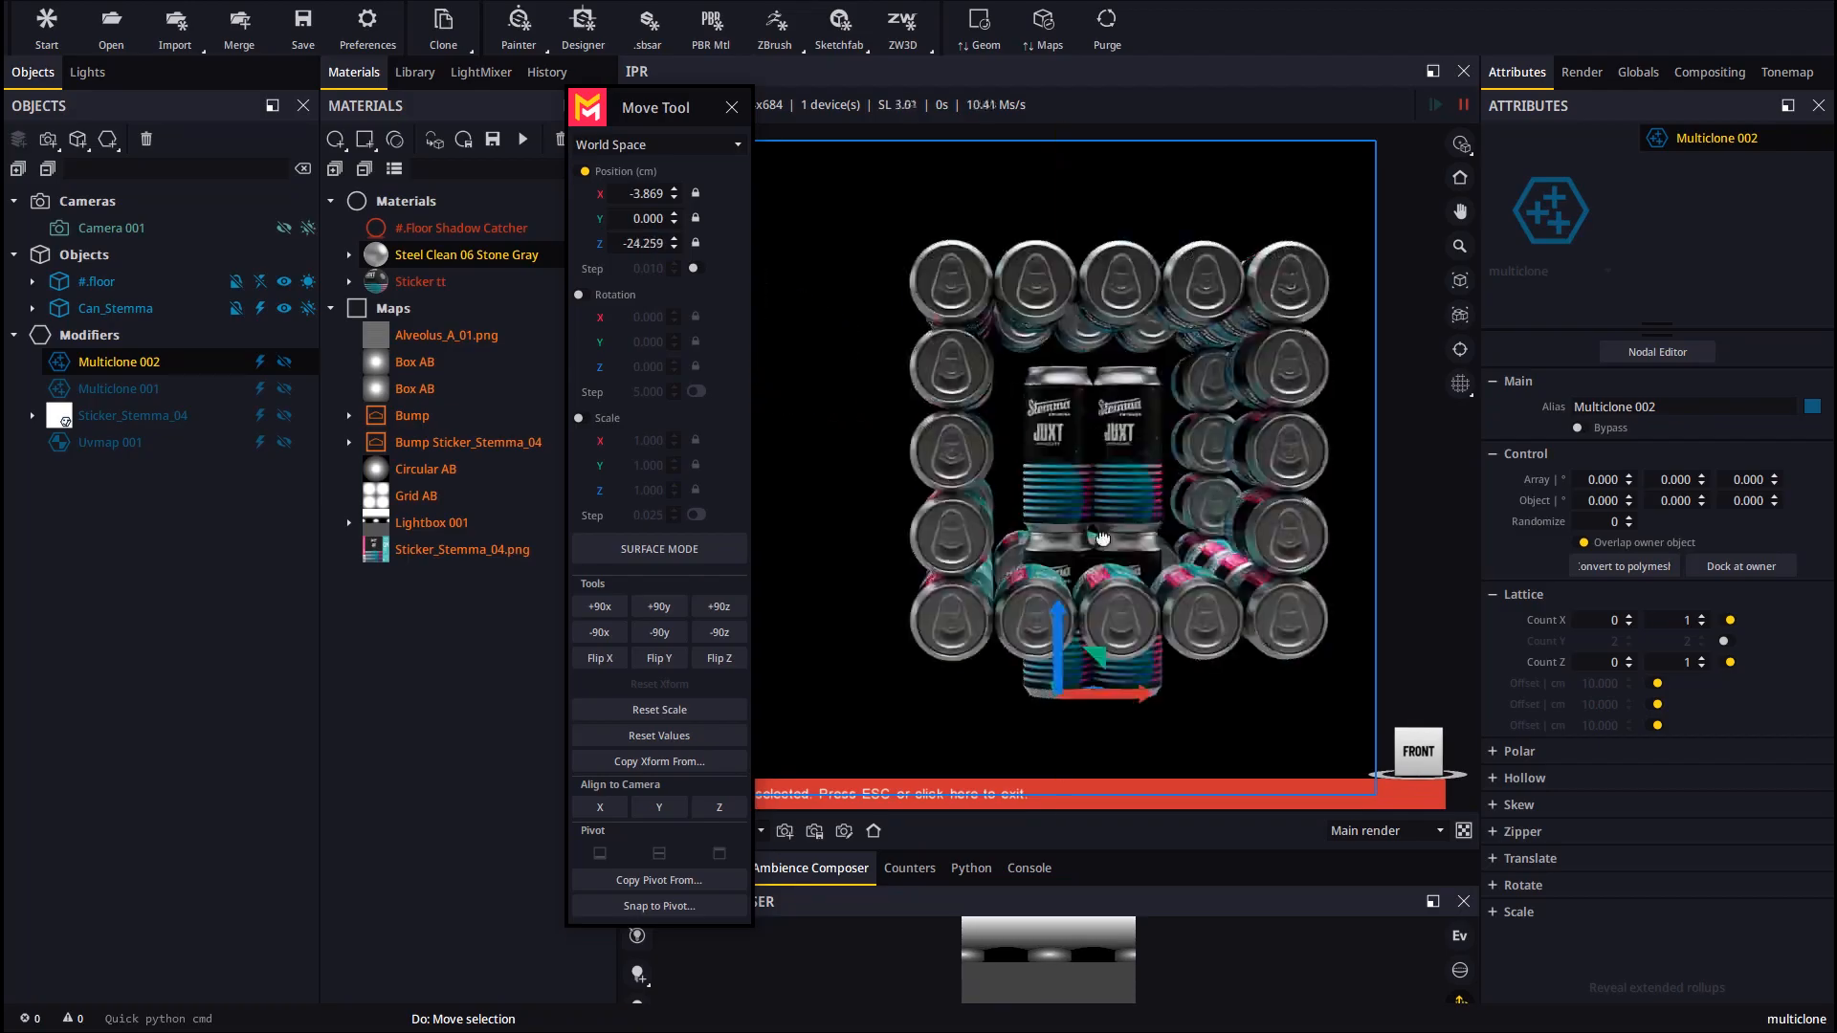
{"action": "scroll", "coordinate": [1005, 516], "scroll_direction": "up", "scroll_amount": 5}
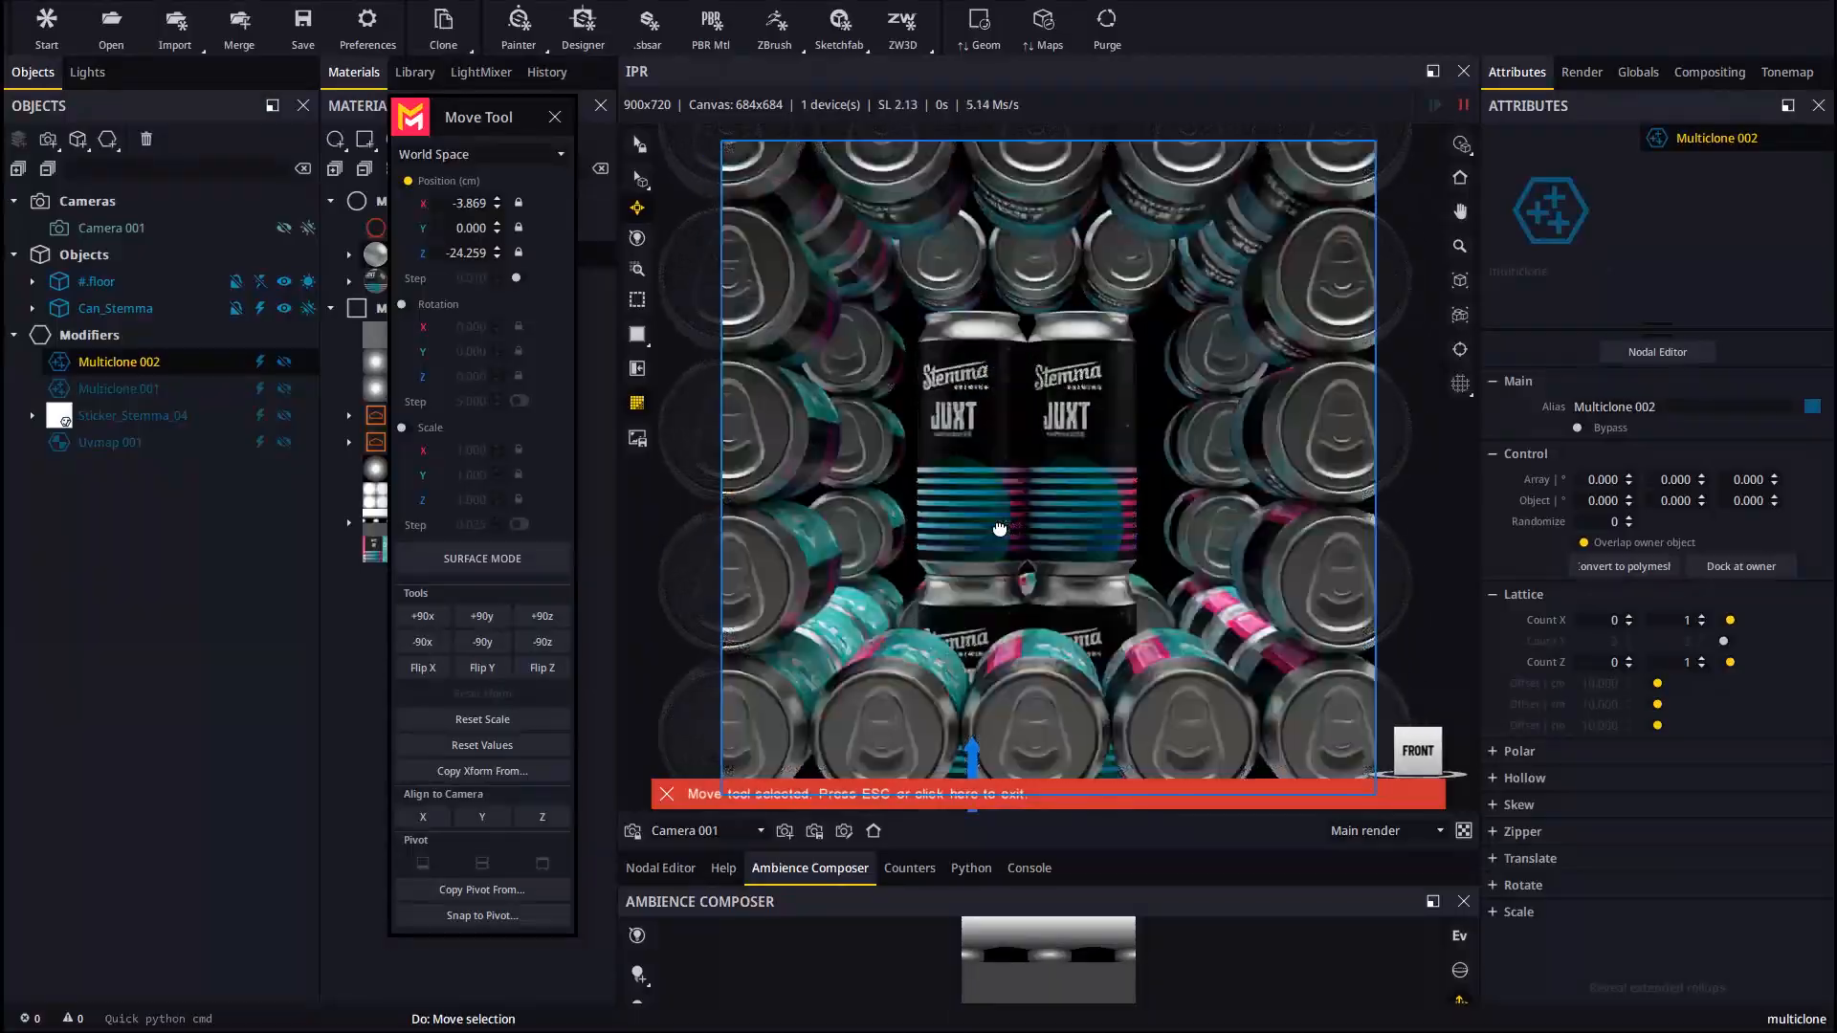
{"action": "scroll", "coordinate": [999, 529], "scroll_direction": "up", "scroll_amount": 1}
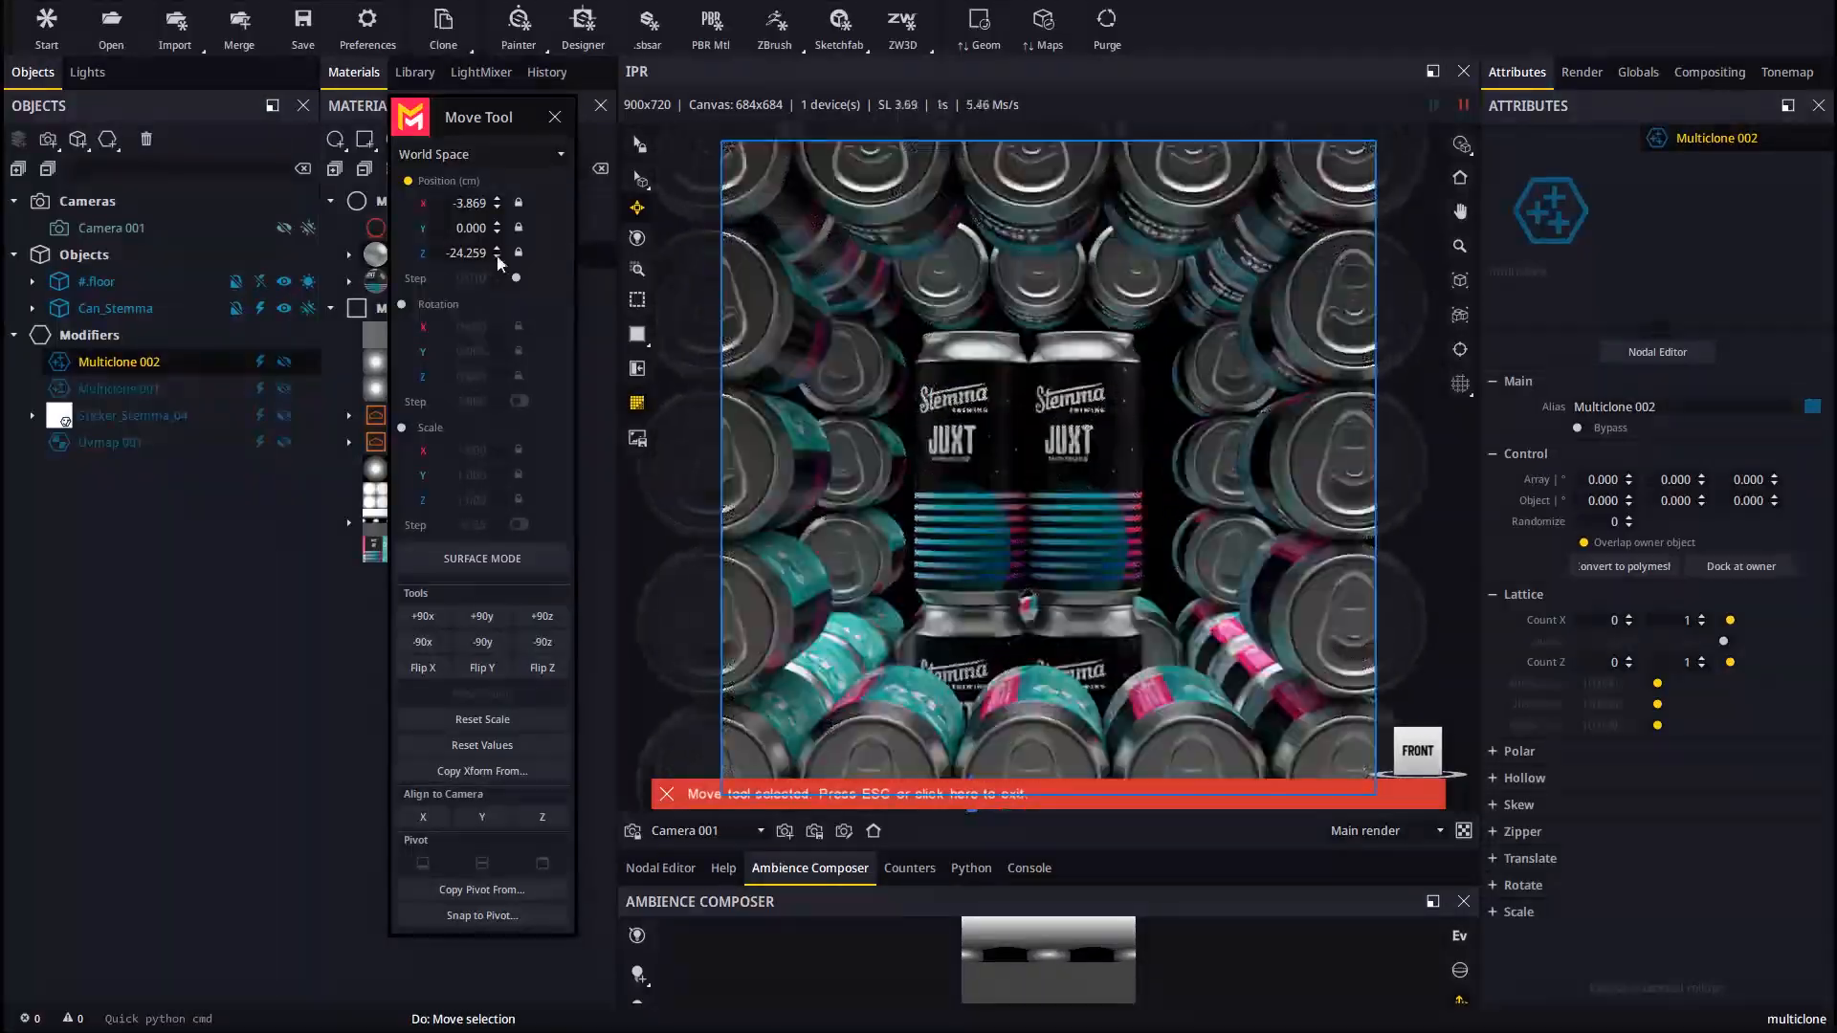
{"action": "left_click_drag", "start_coordinate": [499, 258], "coordinate": [1018, 493]}
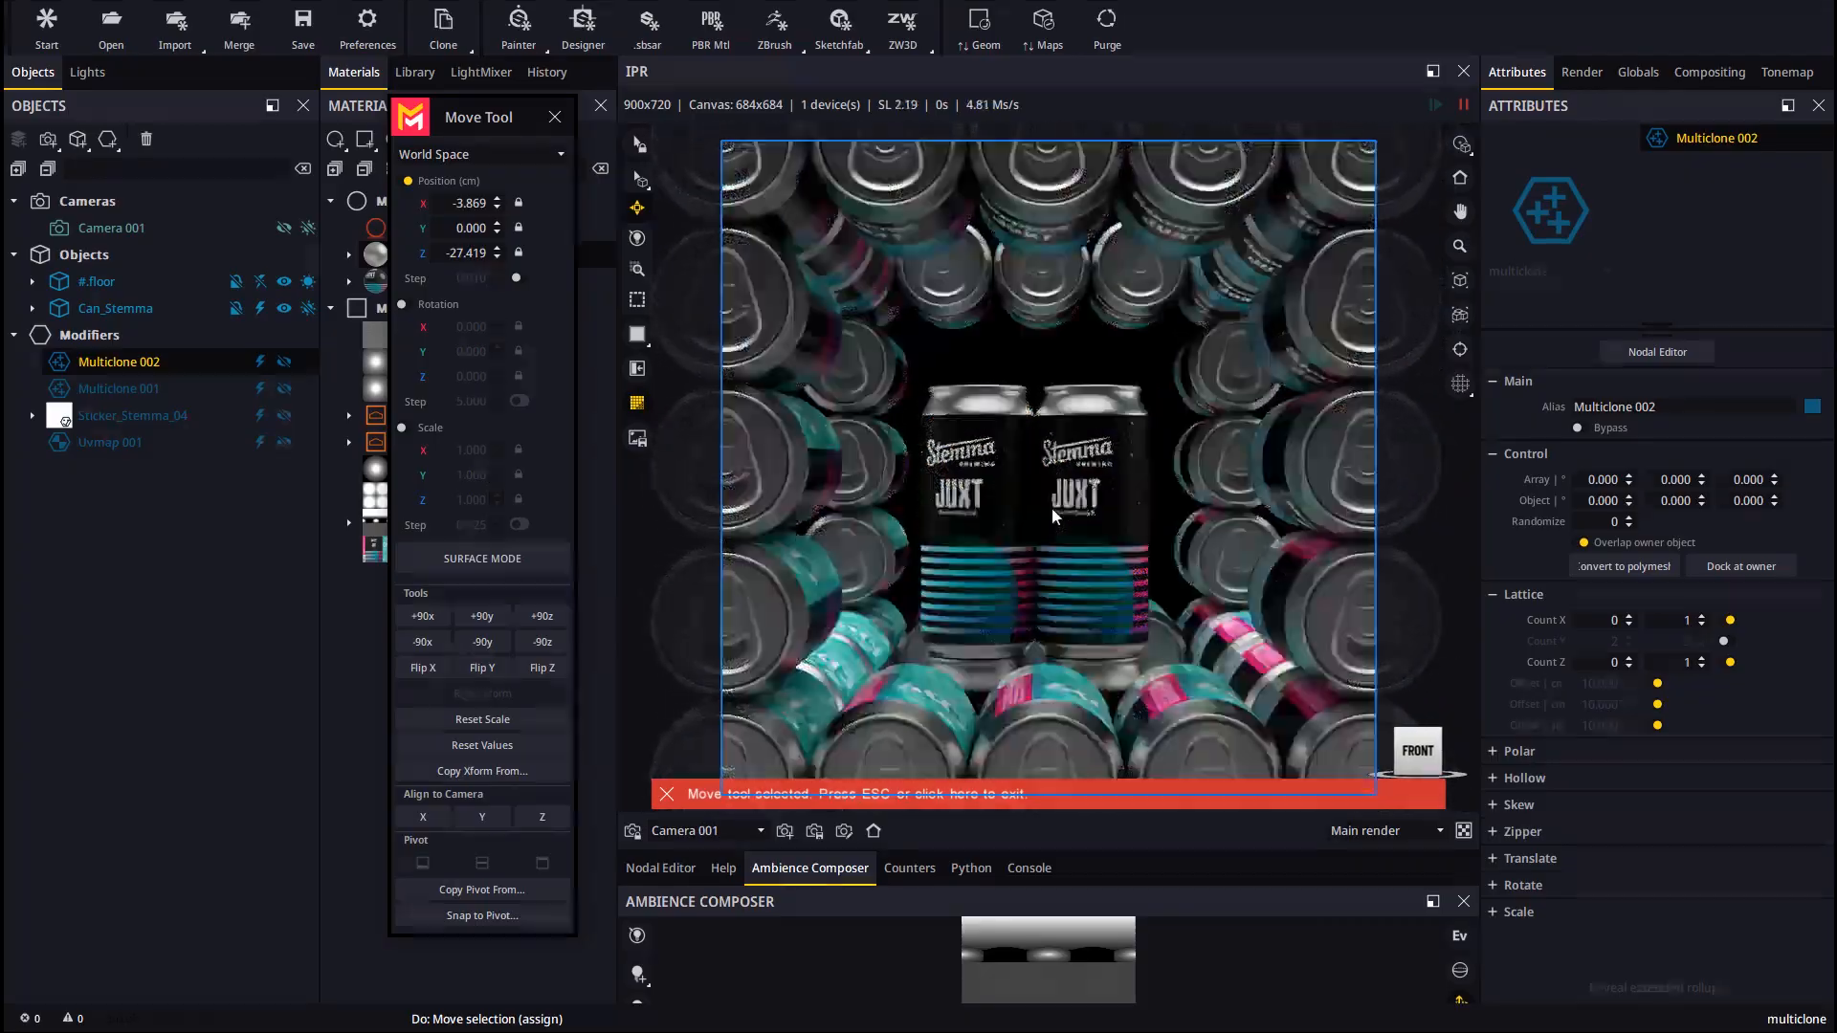
{"action": "left_click_drag", "start_coordinate": [497, 228], "coordinate": [497, 226]}
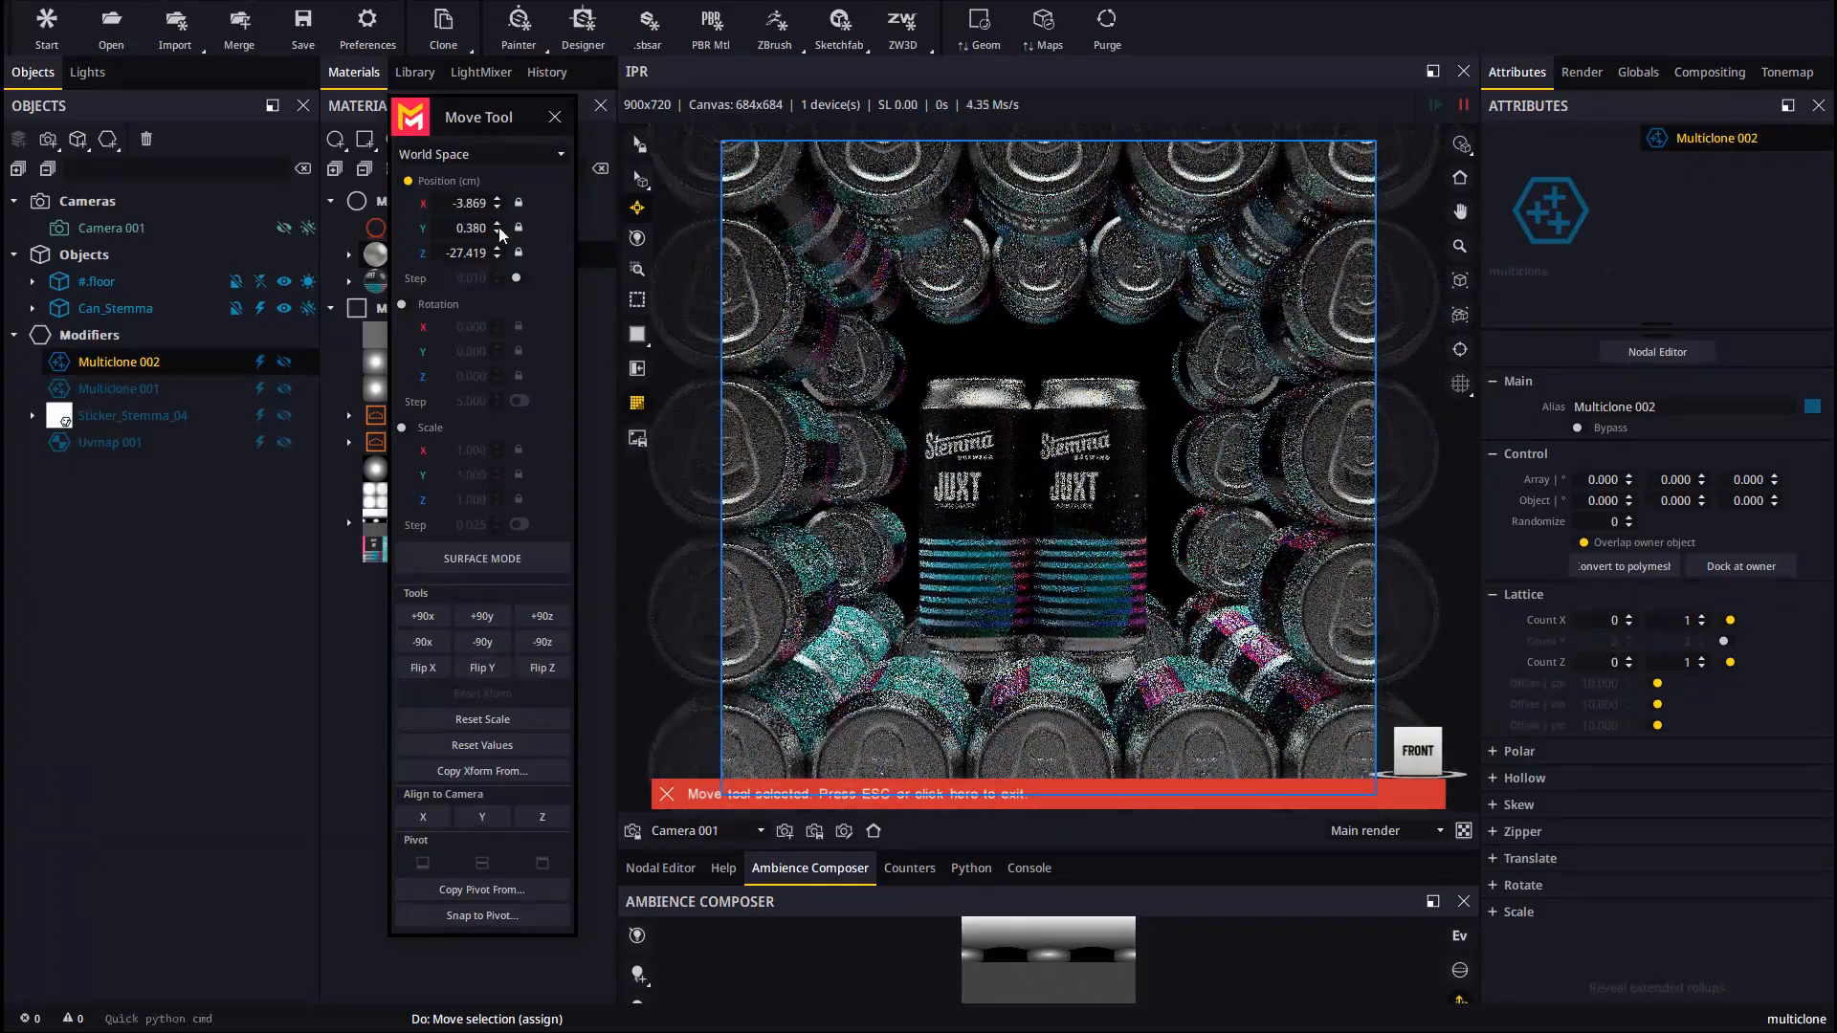
{"action": "left_click", "coordinate": [1008, 795]}
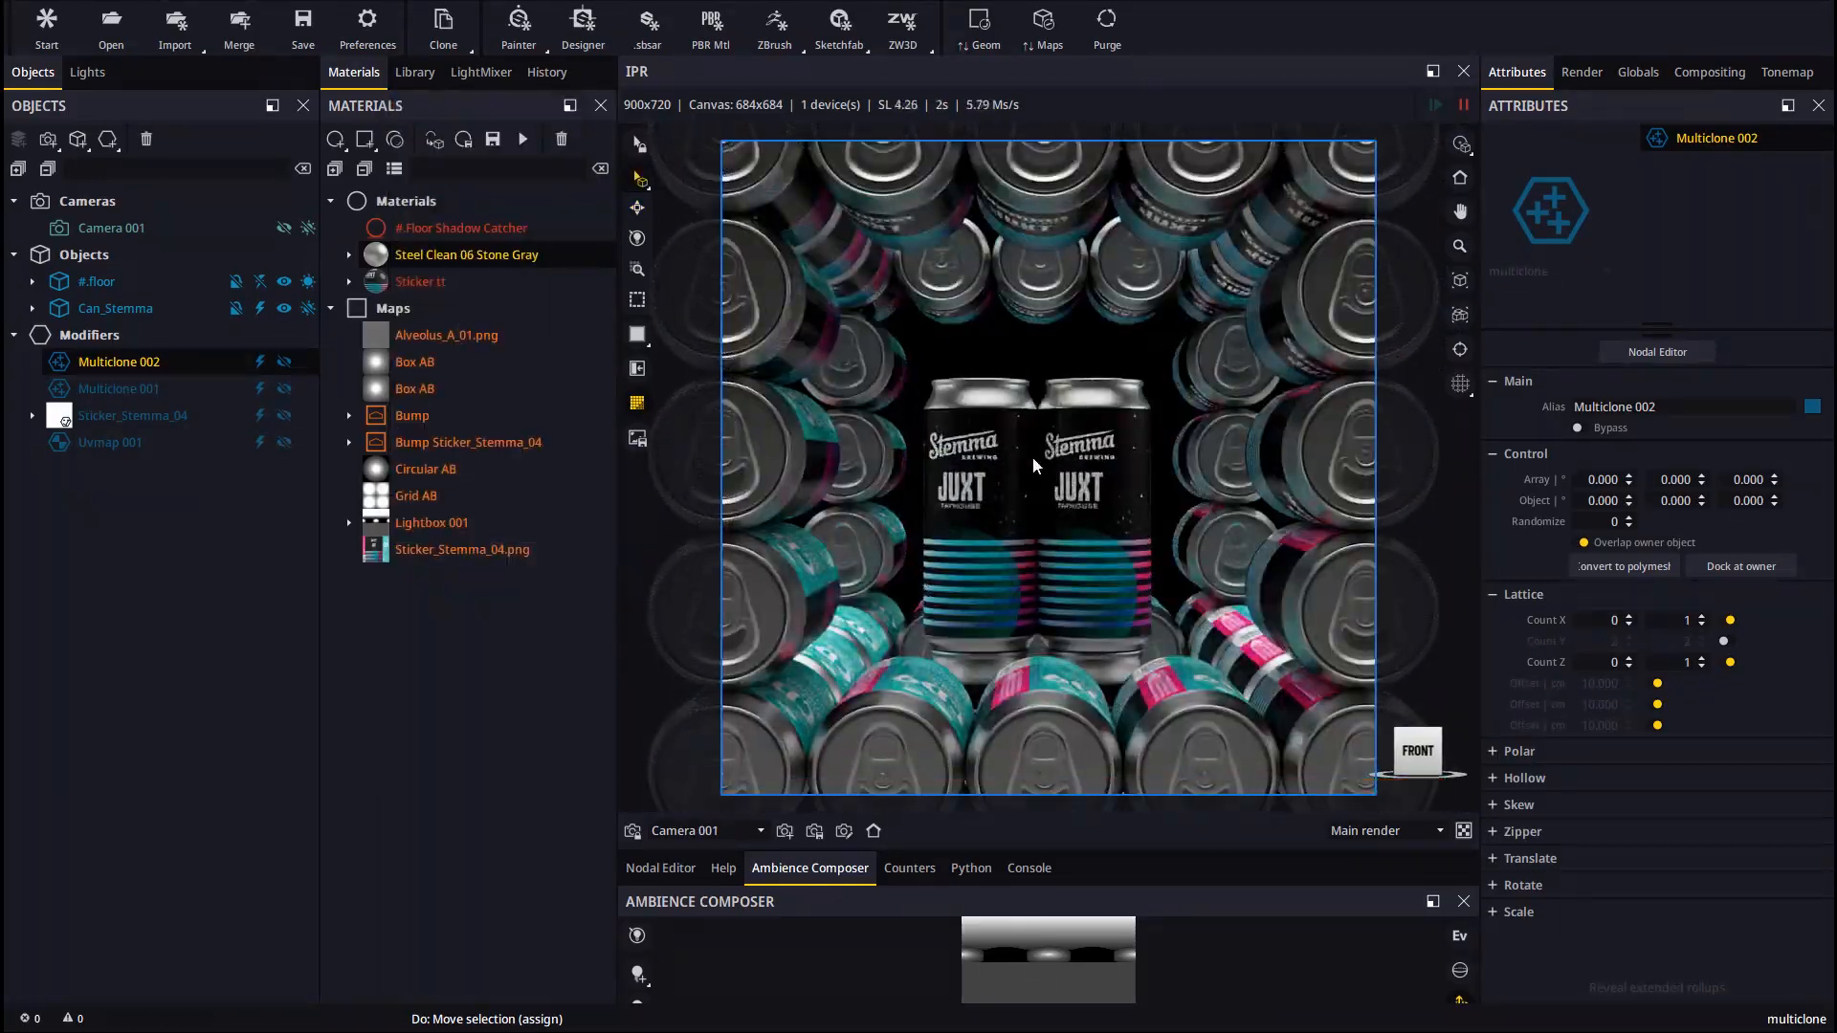
- Save the current front view as a new camera
{"action": "middle_click_drag", "start_coordinate": [1065, 457], "coordinate": [1065, 461]}
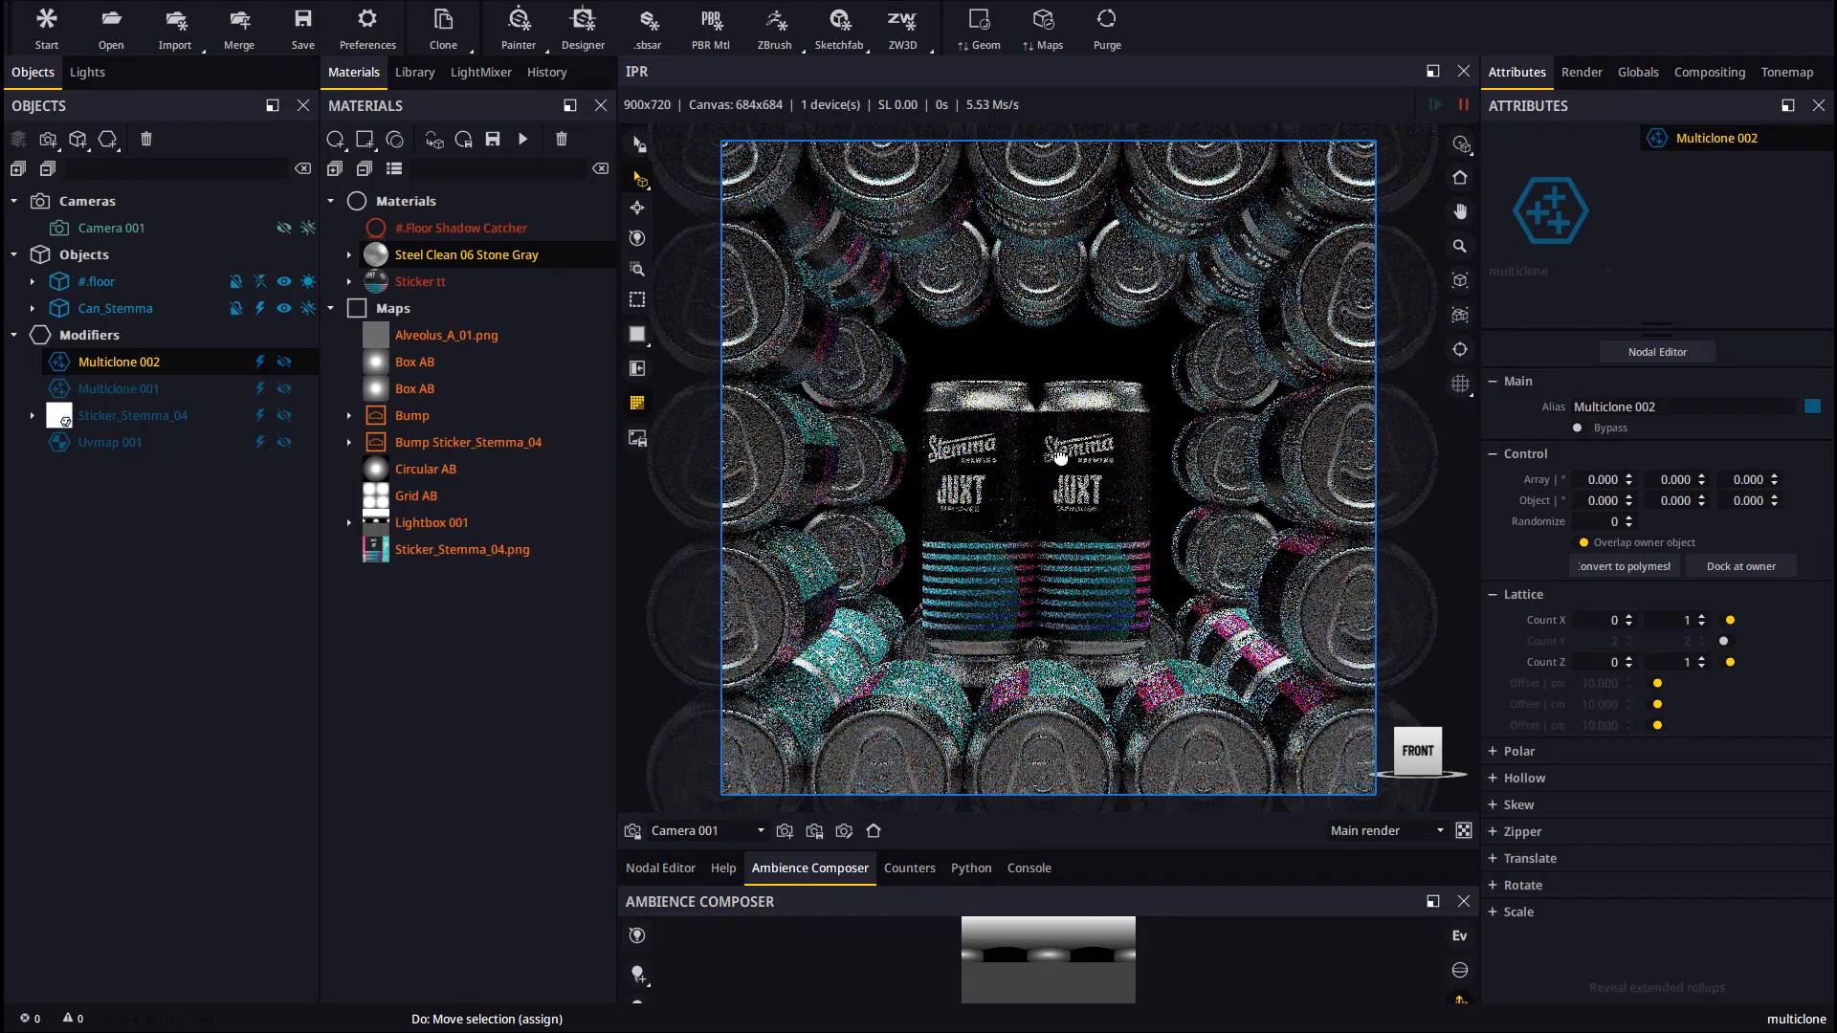
{"action": "left_click", "coordinate": [787, 831]}
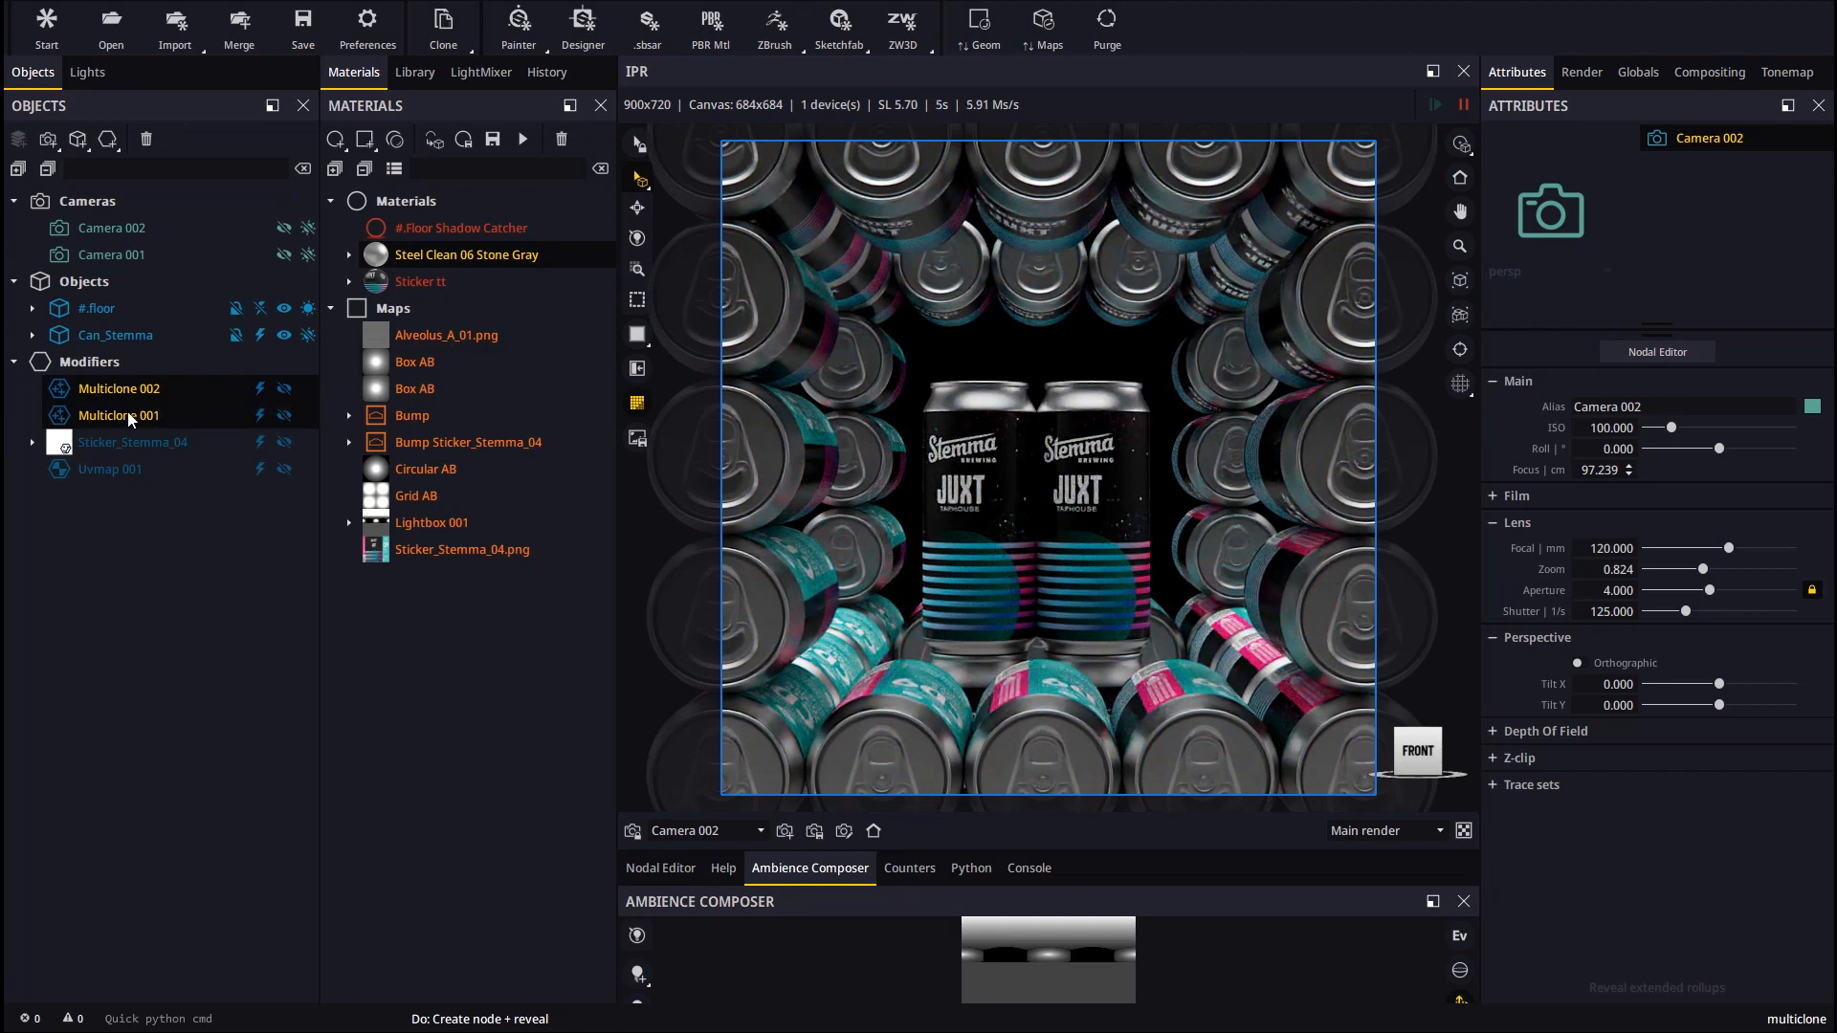
- Set the high end of Multiclone 001's Z rotation range to 360°
{"action": "left_click", "coordinate": [101, 414]}
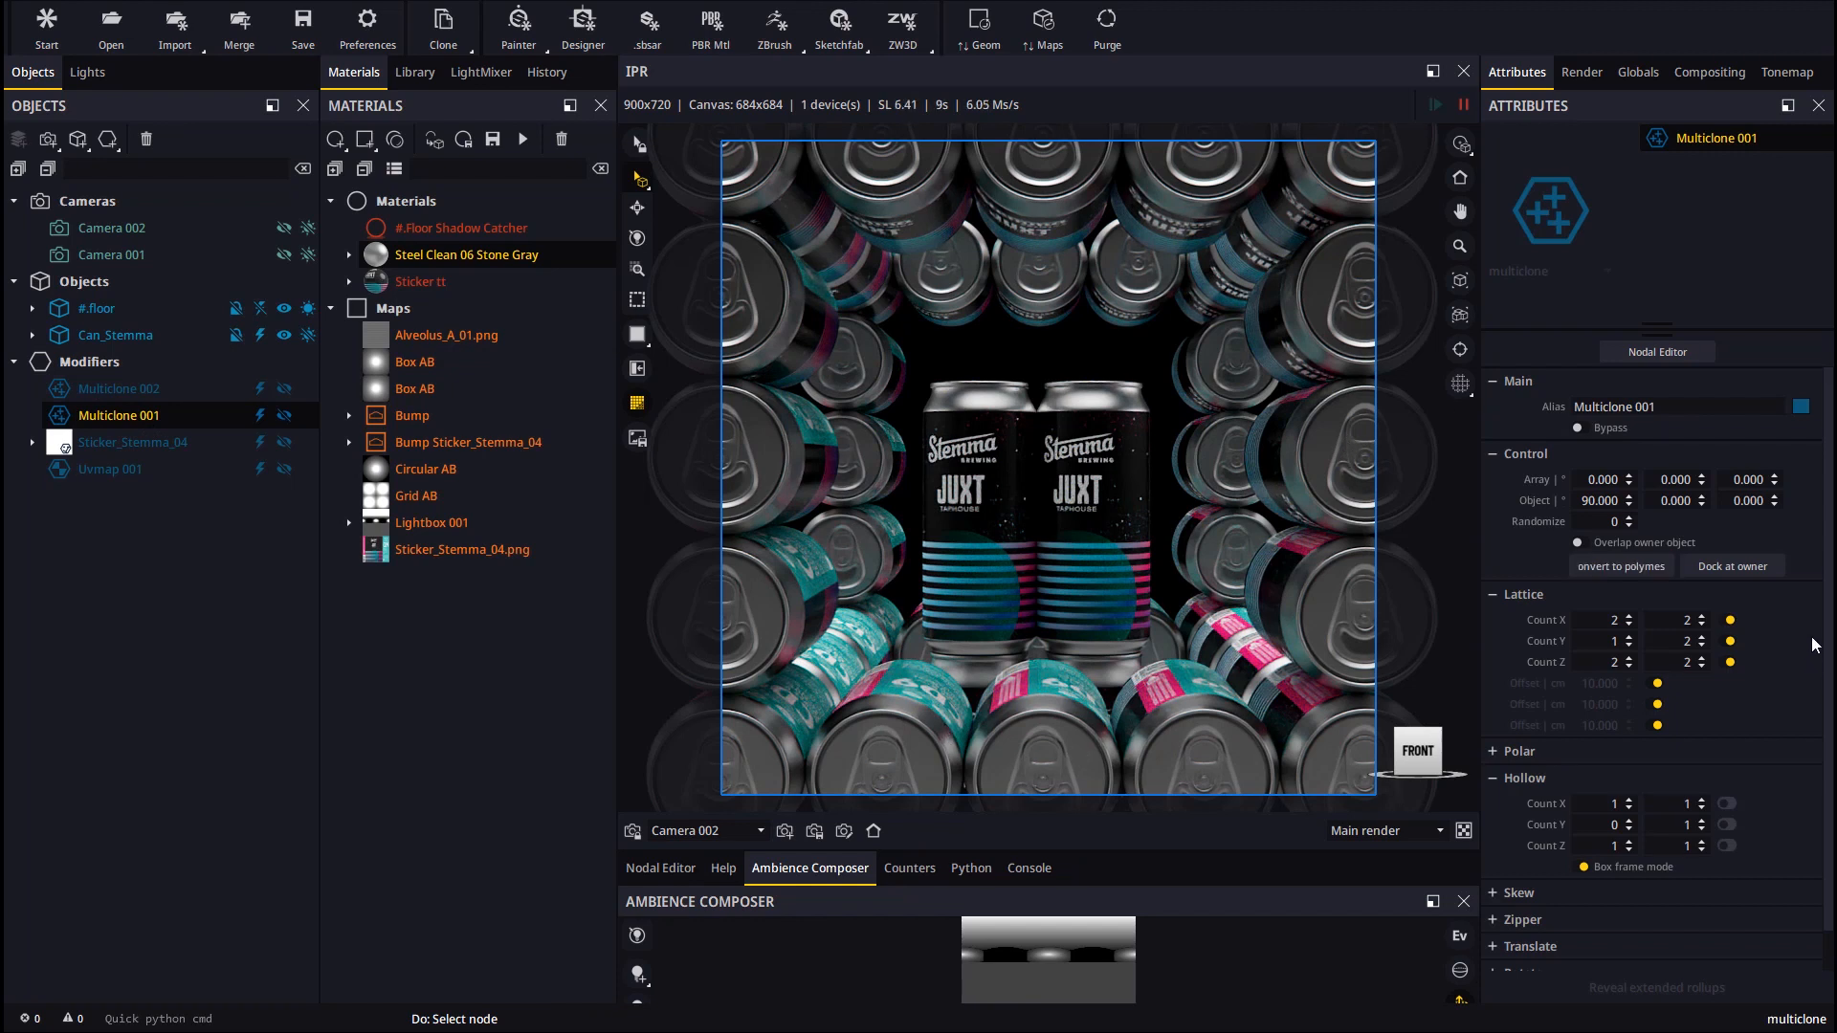
{"action": "scroll", "coordinate": [1815, 645], "scroll_direction": "down", "scroll_amount": 1}
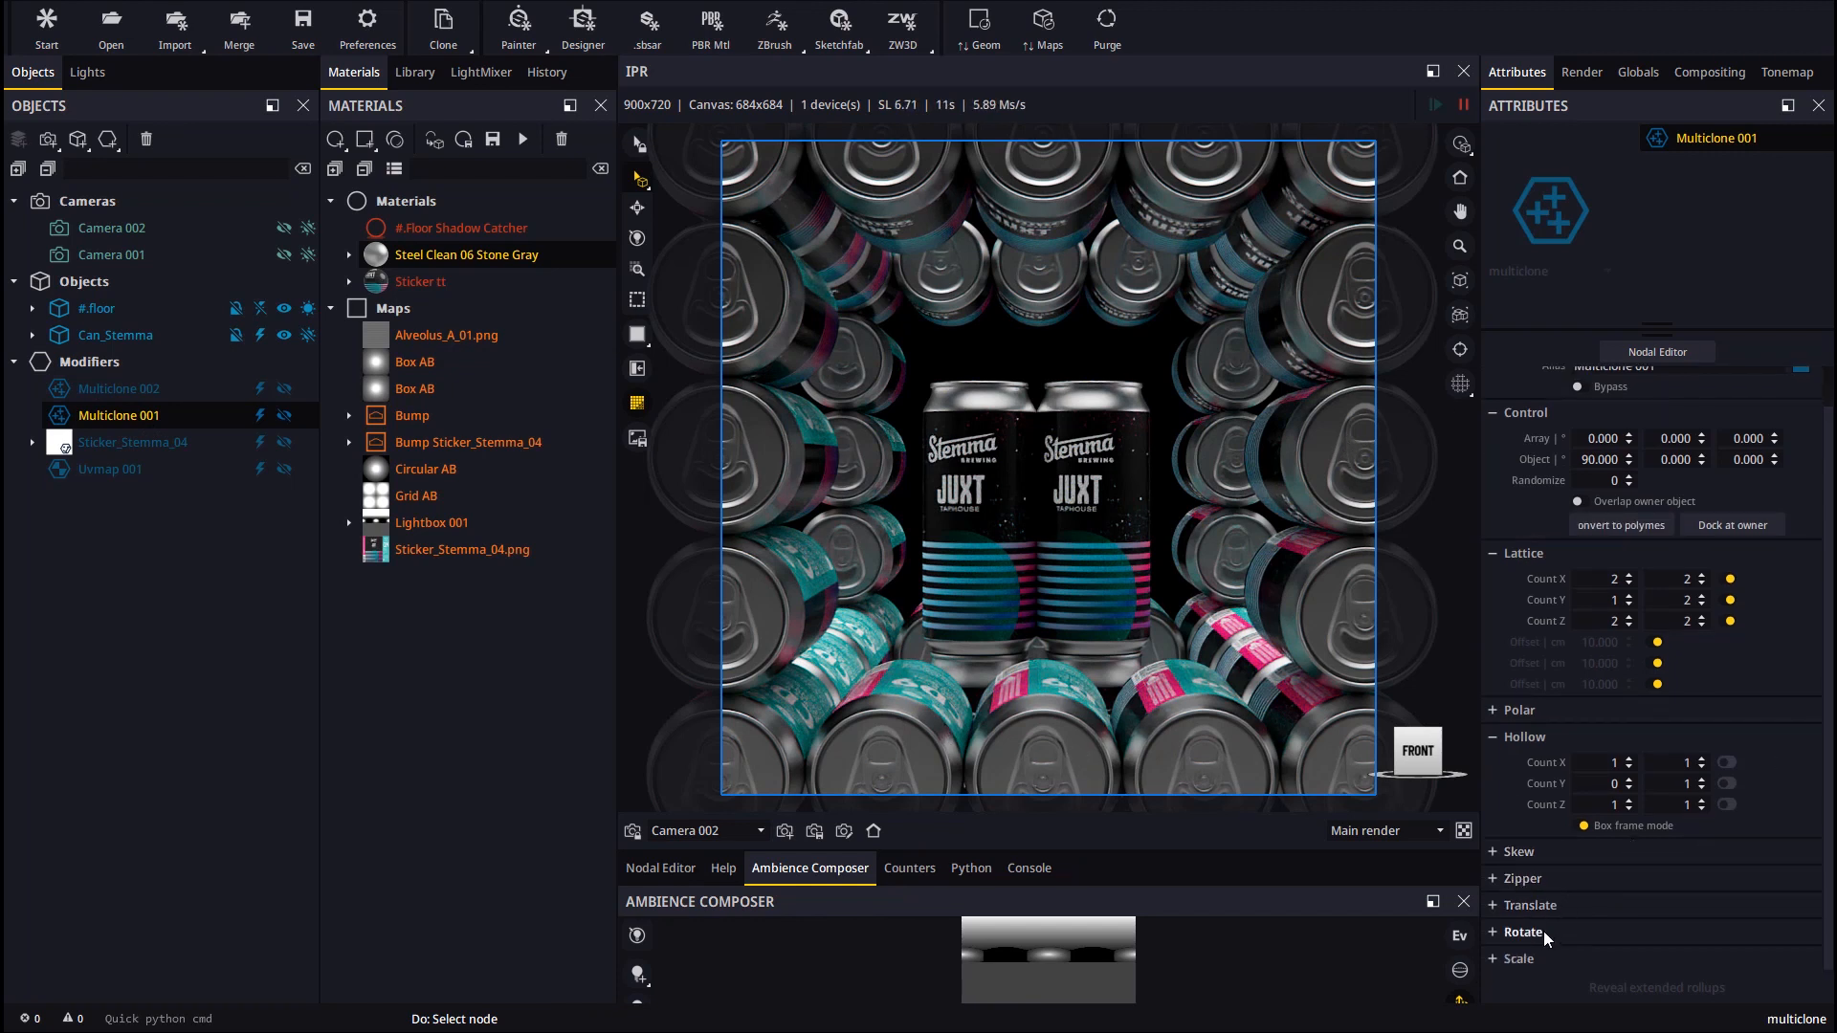
{"action": "left_click", "coordinate": [1519, 934]}
{"action": "left_click_drag", "start_coordinate": [1829, 818], "coordinate": [1824, 933]}
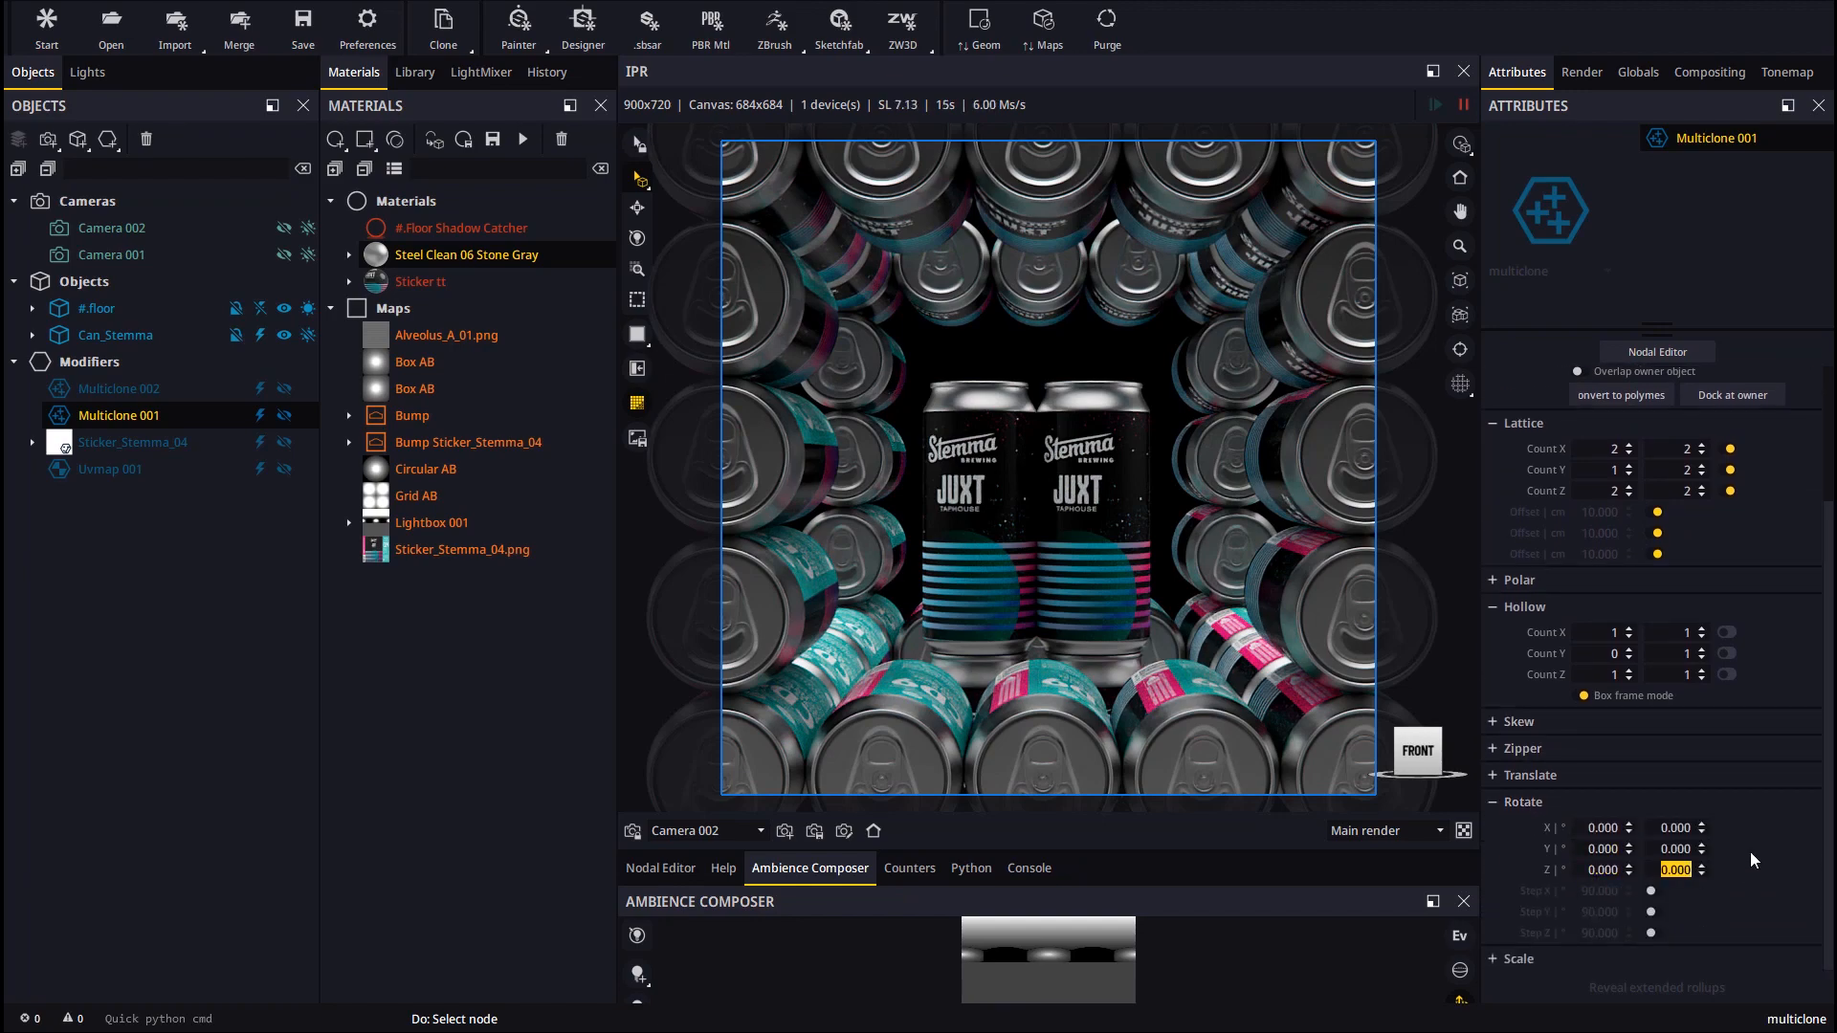
{"action": "type", "text": "360"}
{"action": "key", "text": "Return"}
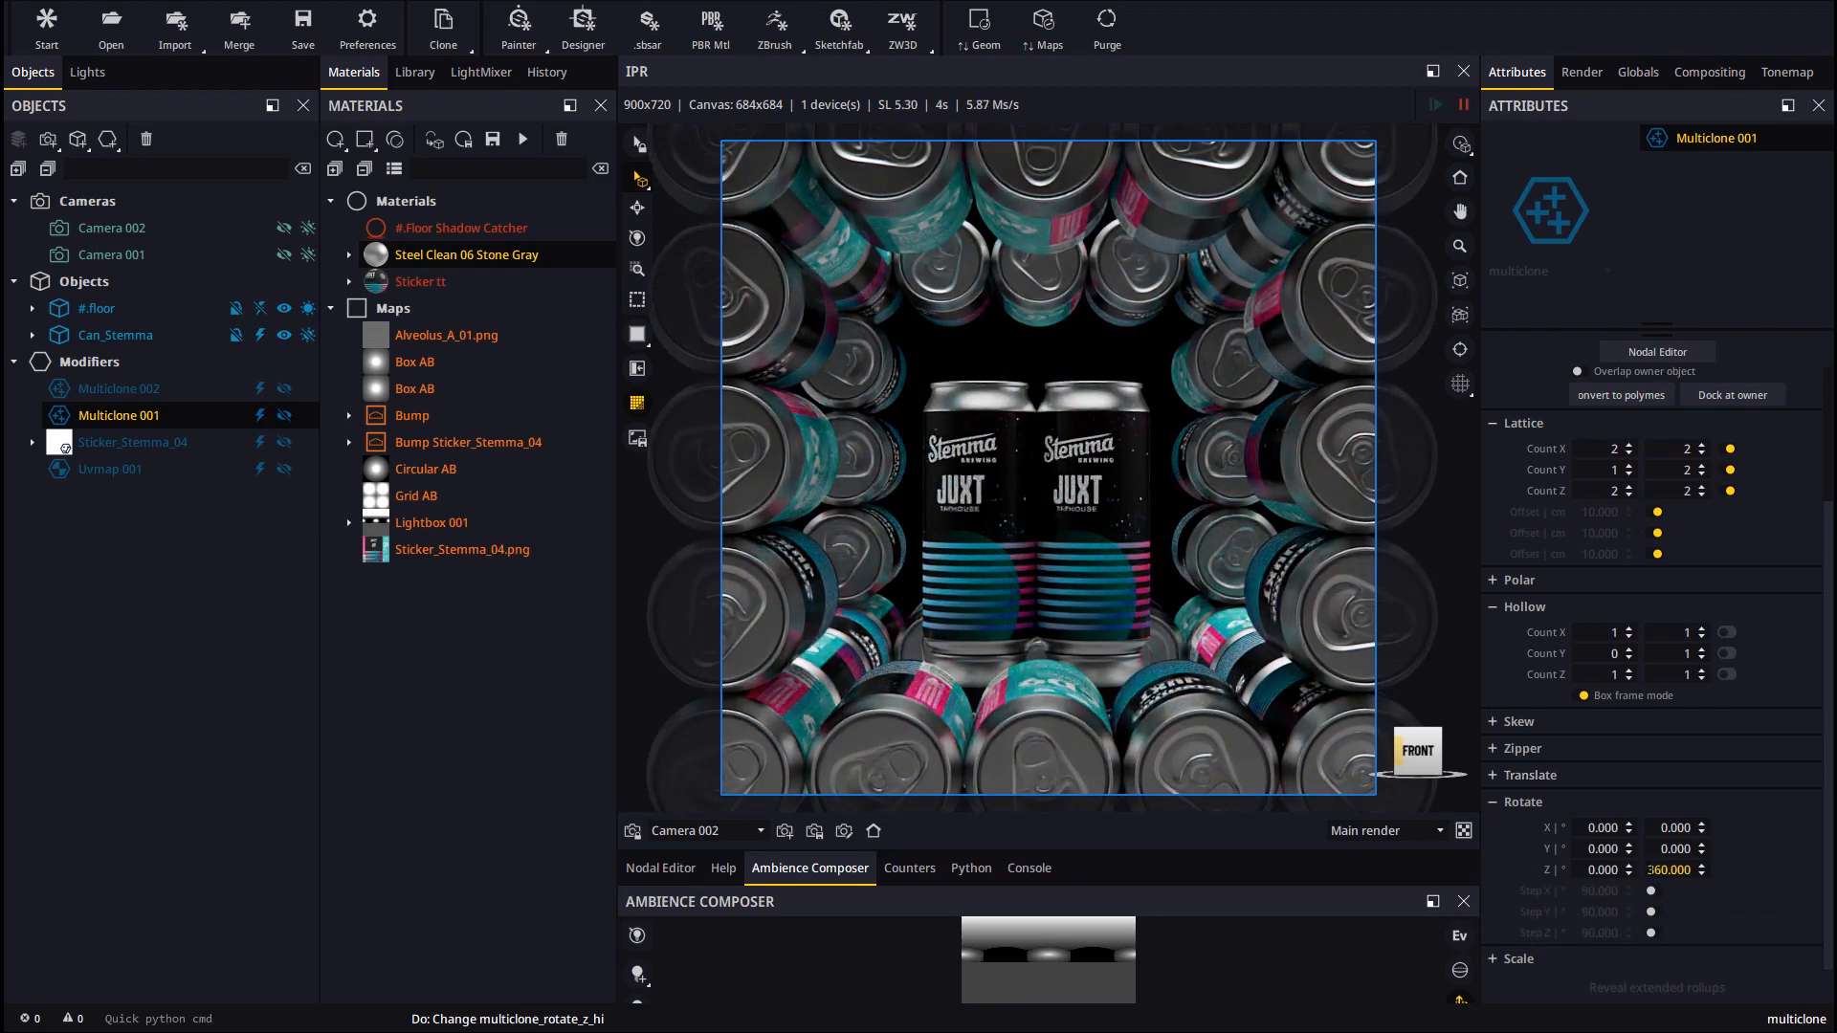
- Limit Multiclone 001's Z rotation range to -10° at the low end and 10° at the high end
{"action": "type", "text": "10"}
{"action": "key", "text": "Return"}
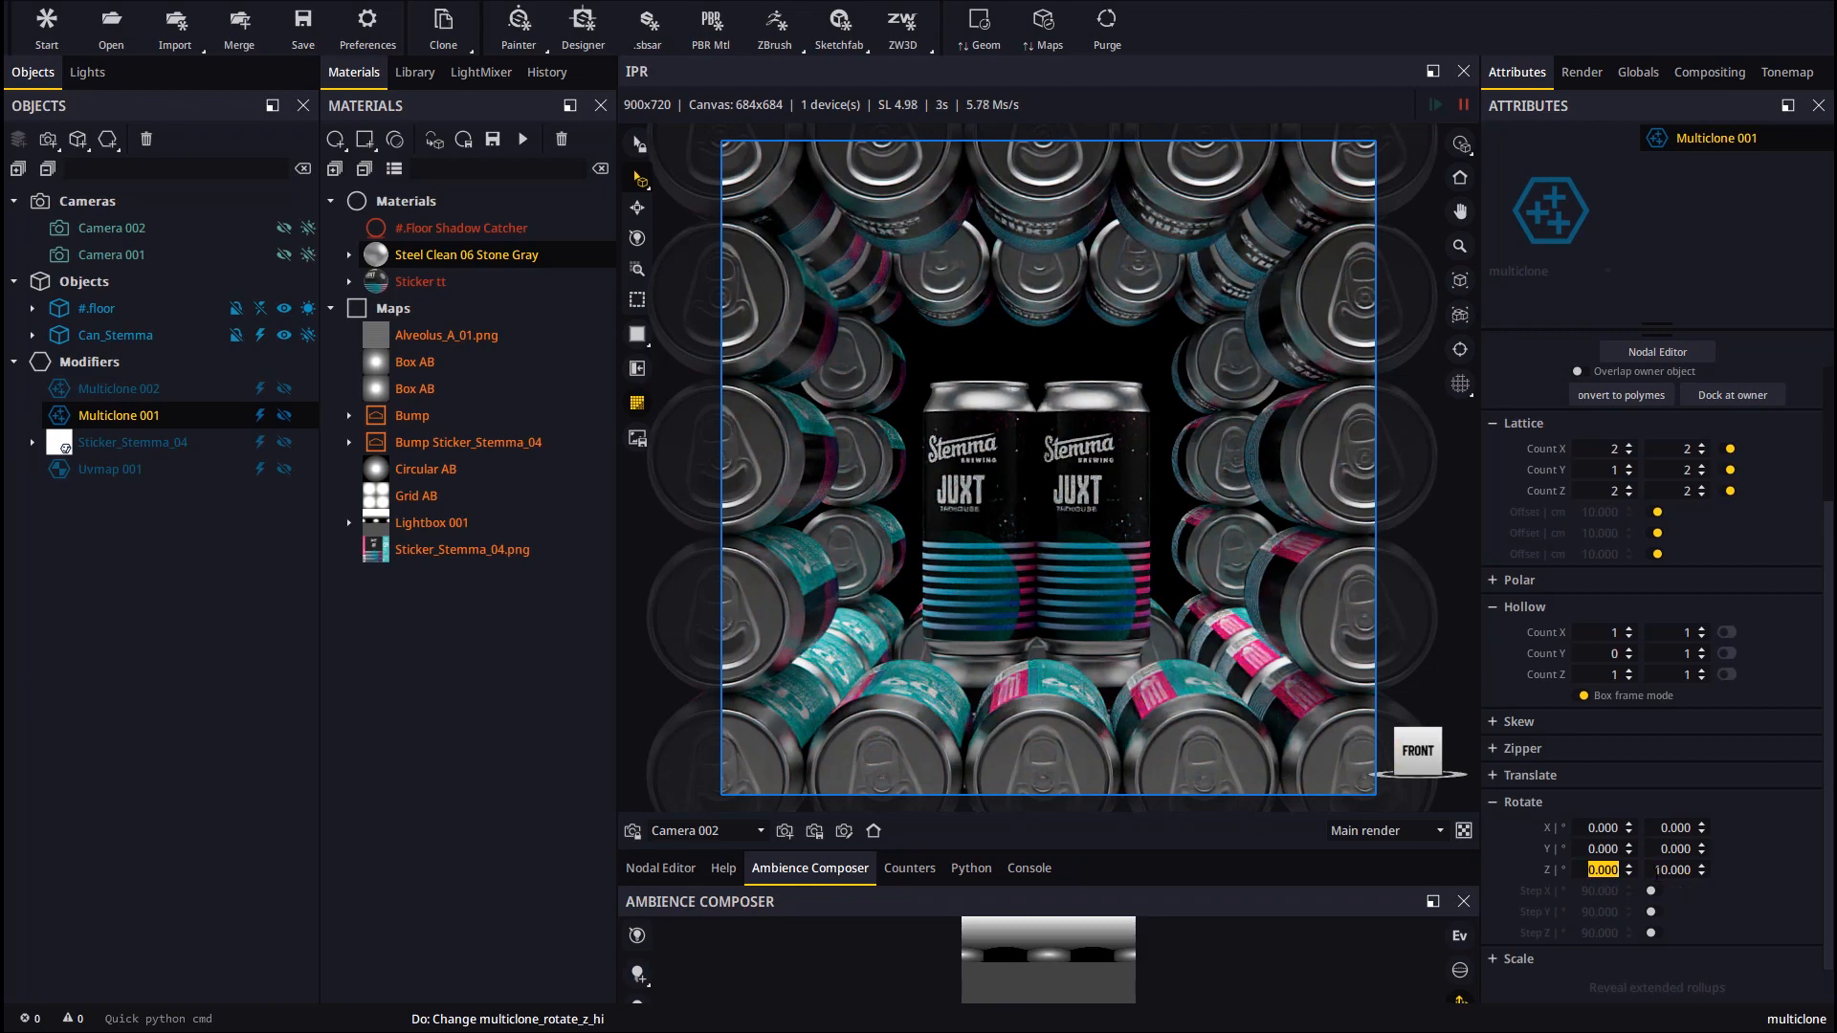
{"action": "type", "text": "-10"}
{"action": "key", "text": "Return"}
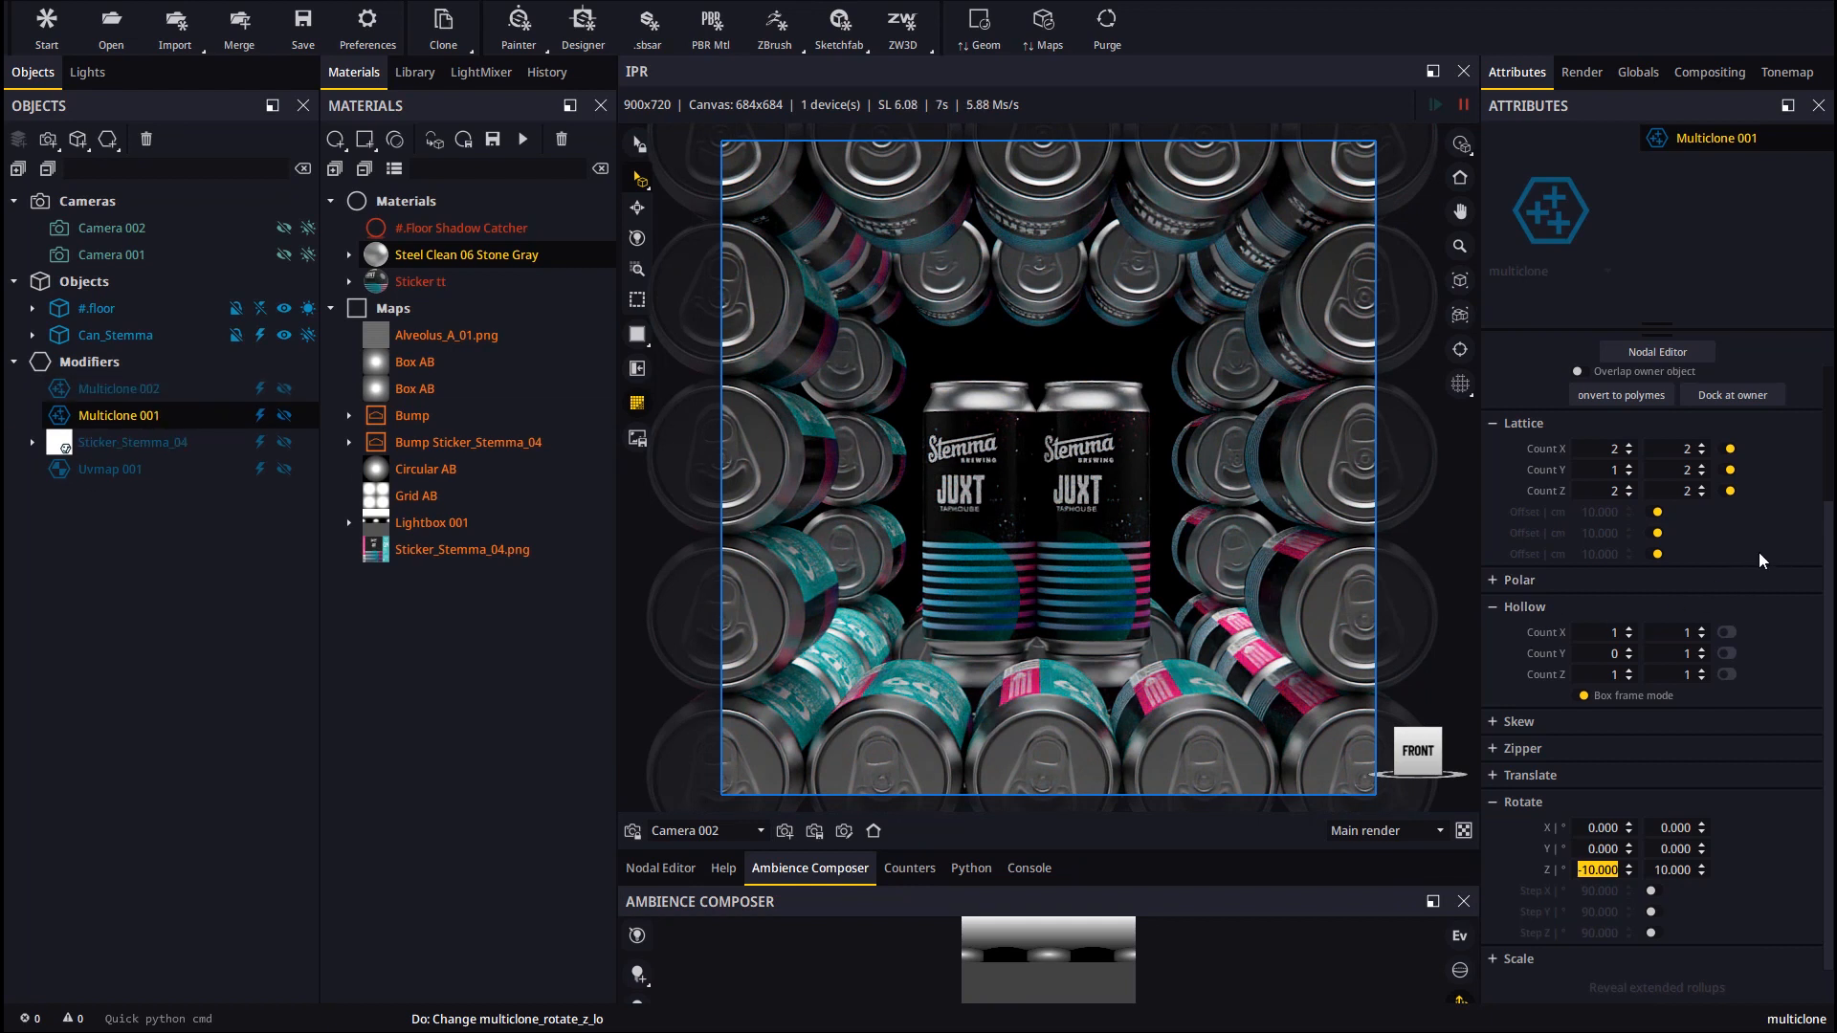
- Enable the Zipper on Multiclone 002 and set its Z rotation to about 27.8°
{"action": "left_click", "coordinate": [123, 387]}
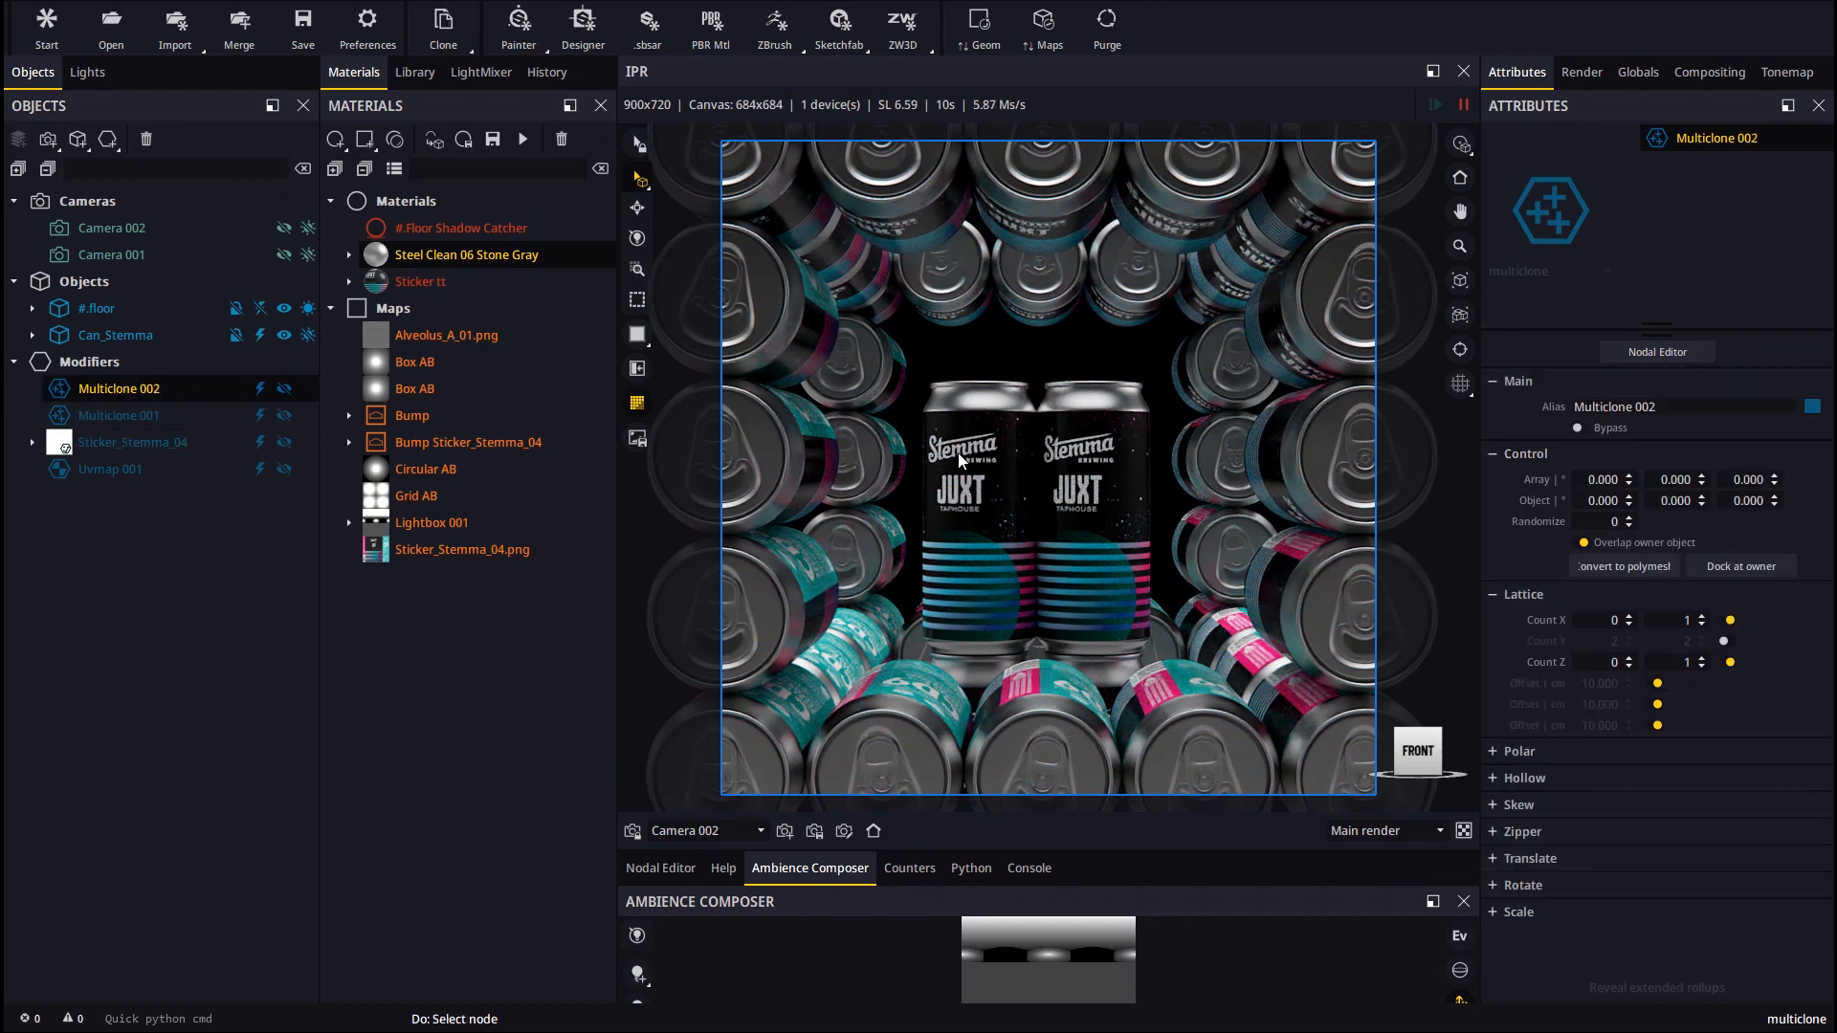
{"action": "left_click", "coordinate": [1522, 832]}
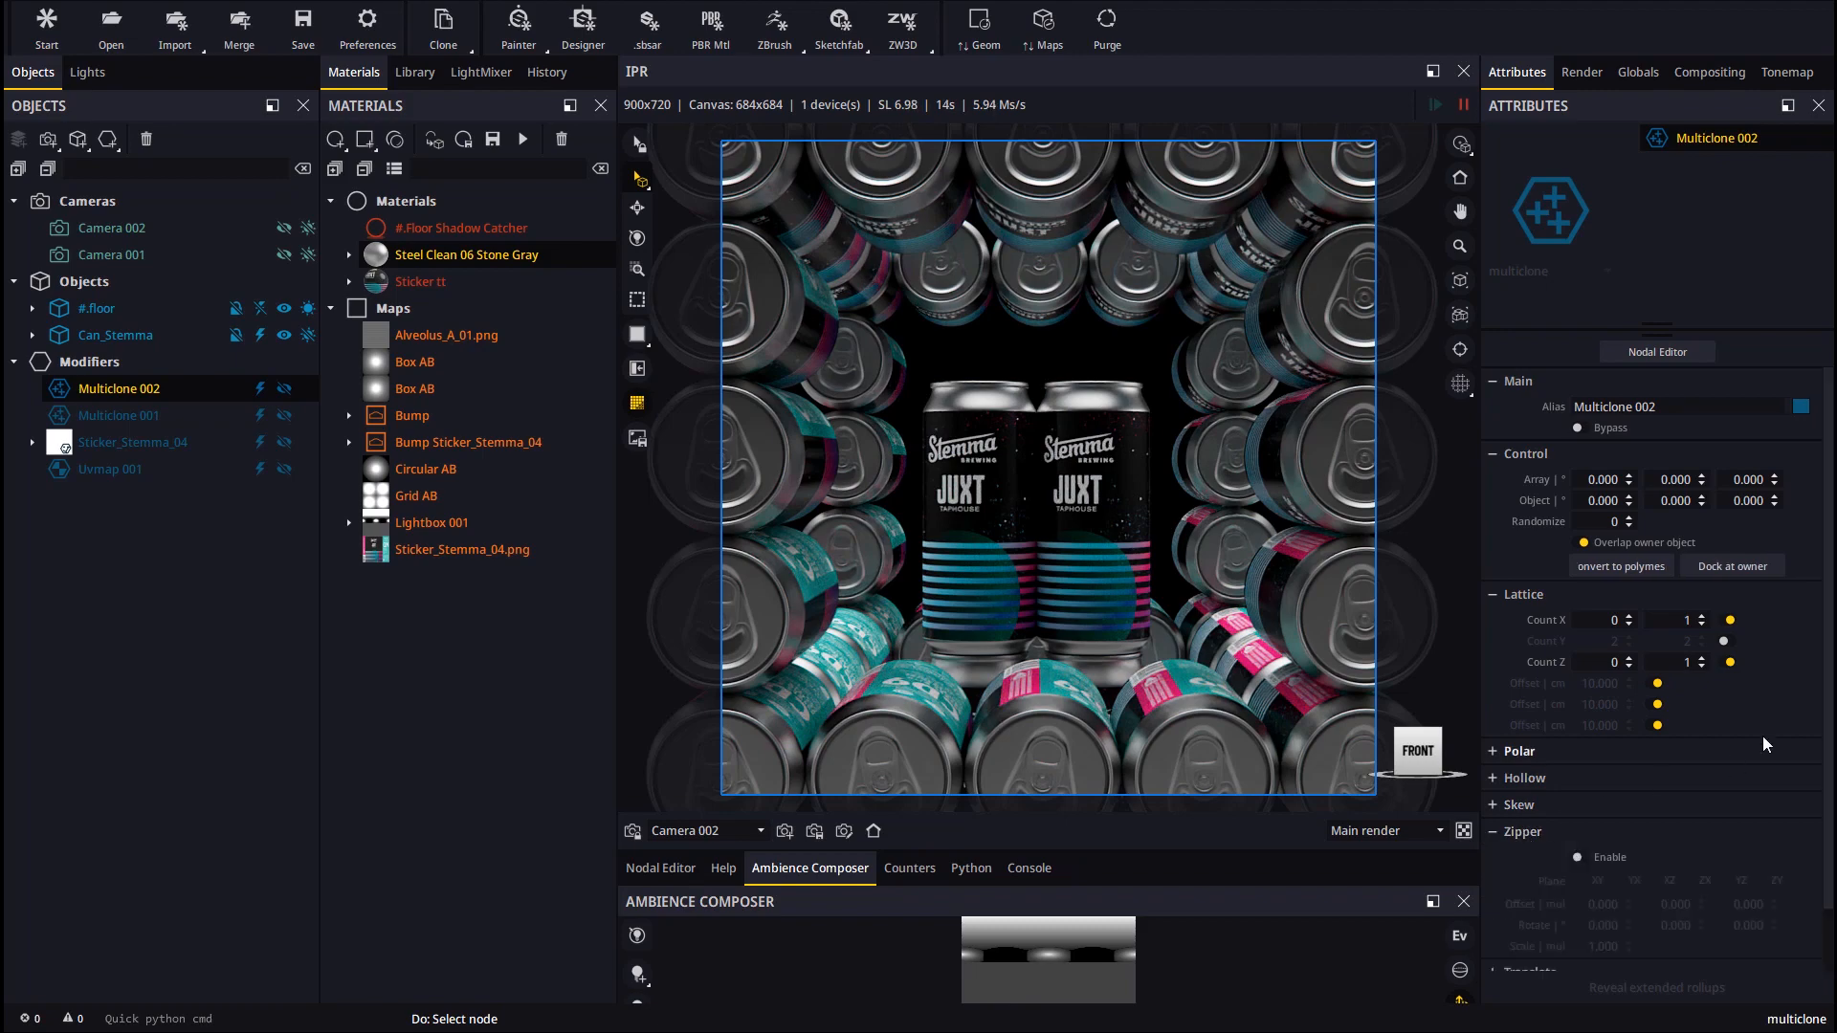
{"action": "scroll", "coordinate": [1623, 784], "scroll_direction": "down", "scroll_amount": 2}
{"action": "left_click", "coordinate": [1576, 792]}
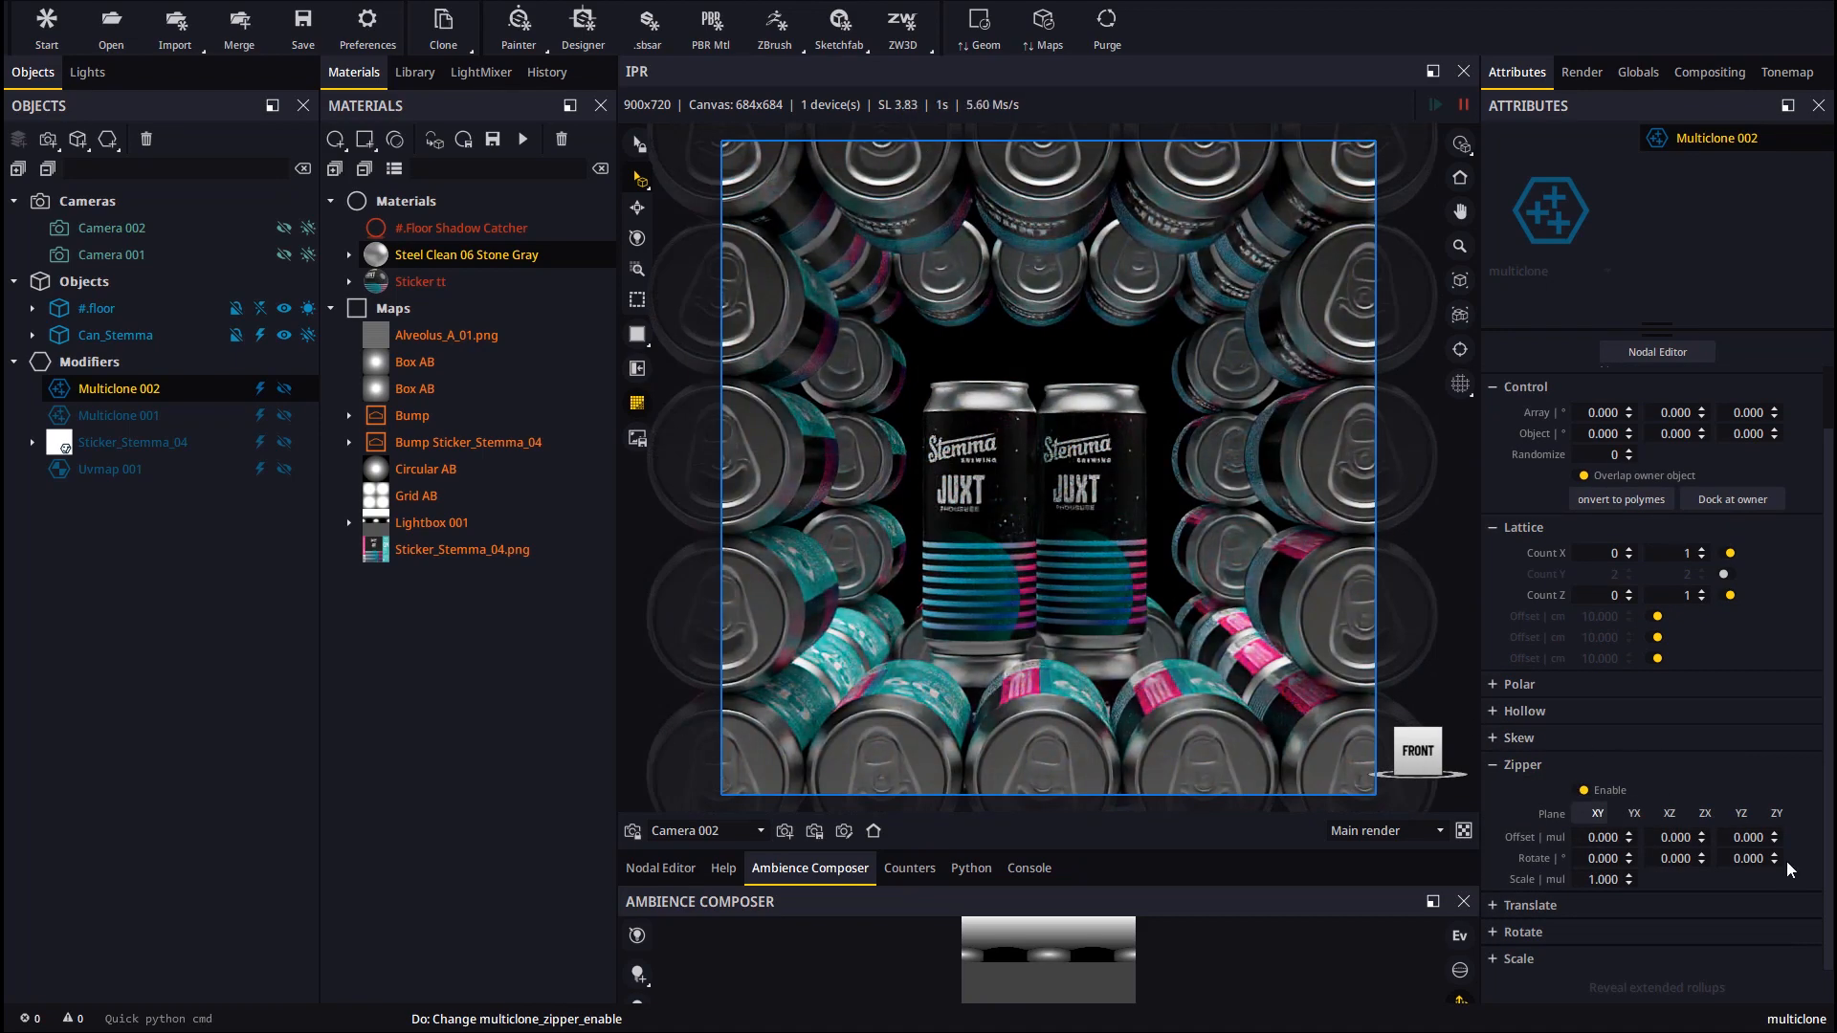
{"action": "left_click_drag", "start_coordinate": [1775, 858], "coordinate": [1809, 801]}
{"action": "left_click_drag", "start_coordinate": [1052, 464], "coordinate": [1059, 587]}
{"action": "middle_click_drag", "start_coordinate": [1069, 617], "coordinate": [1077, 541]}
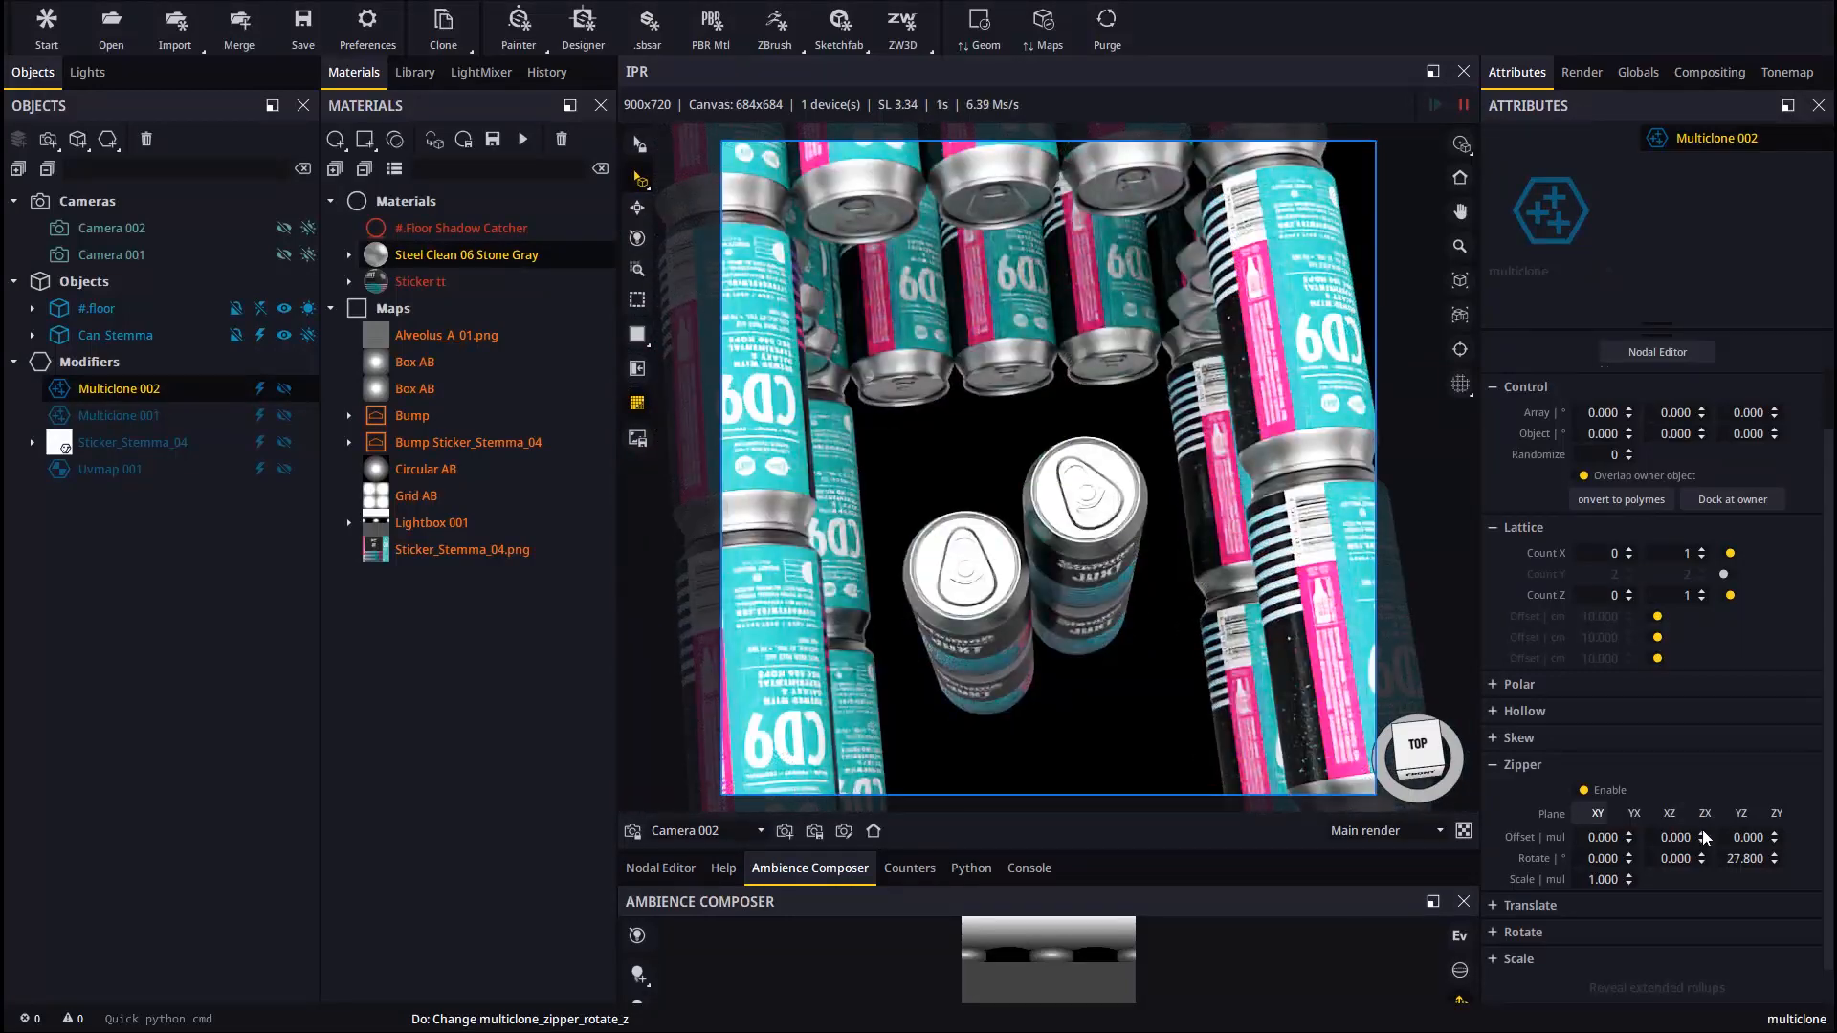
- Set the zipper's Y offset to -0.5 to realign the two can stacks, and restore the saved camera view
{"action": "mouse_move", "coordinate": [1702, 834]}
{"action": "left_mouse_down"}
{"action": "mouse_move", "coordinate": [1716, 894]}
{"action": "mouse_move", "coordinate": [1700, 861]}
{"action": "left_mouse_up"}
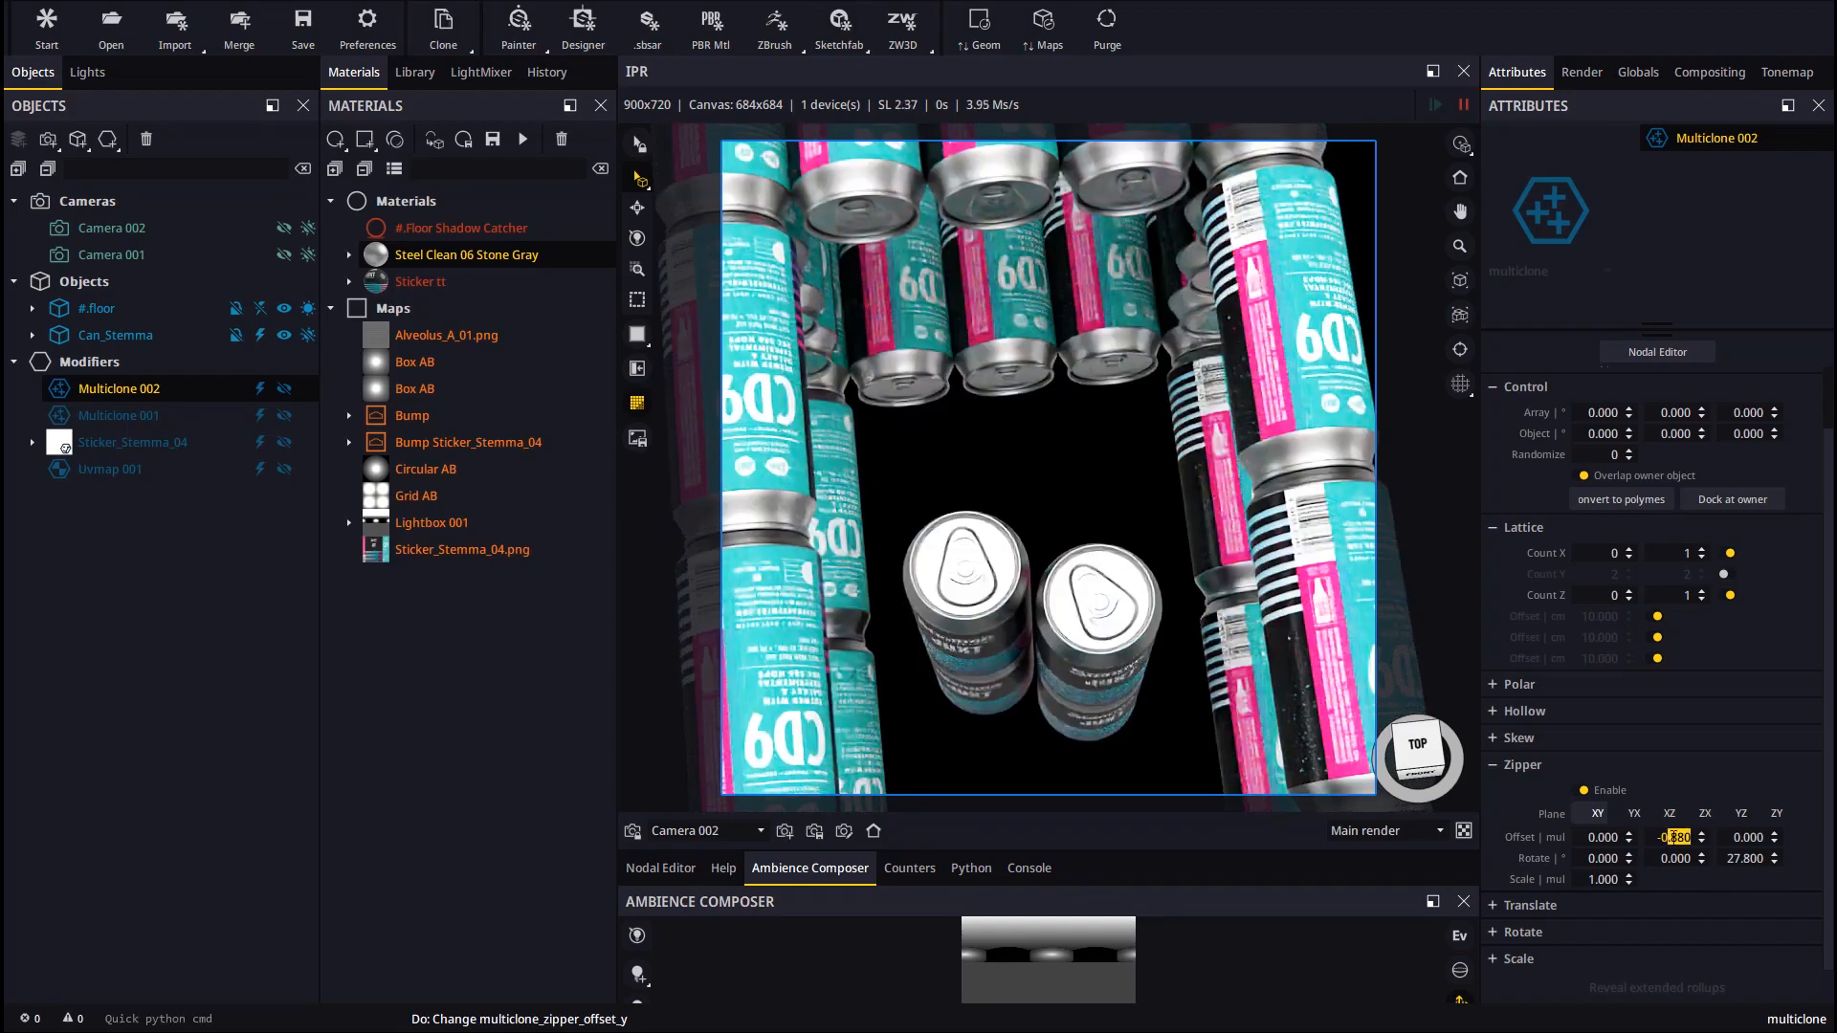
{"action": "left_click", "coordinate": [1673, 837]}
{"action": "key", "text": "BackSpace"}
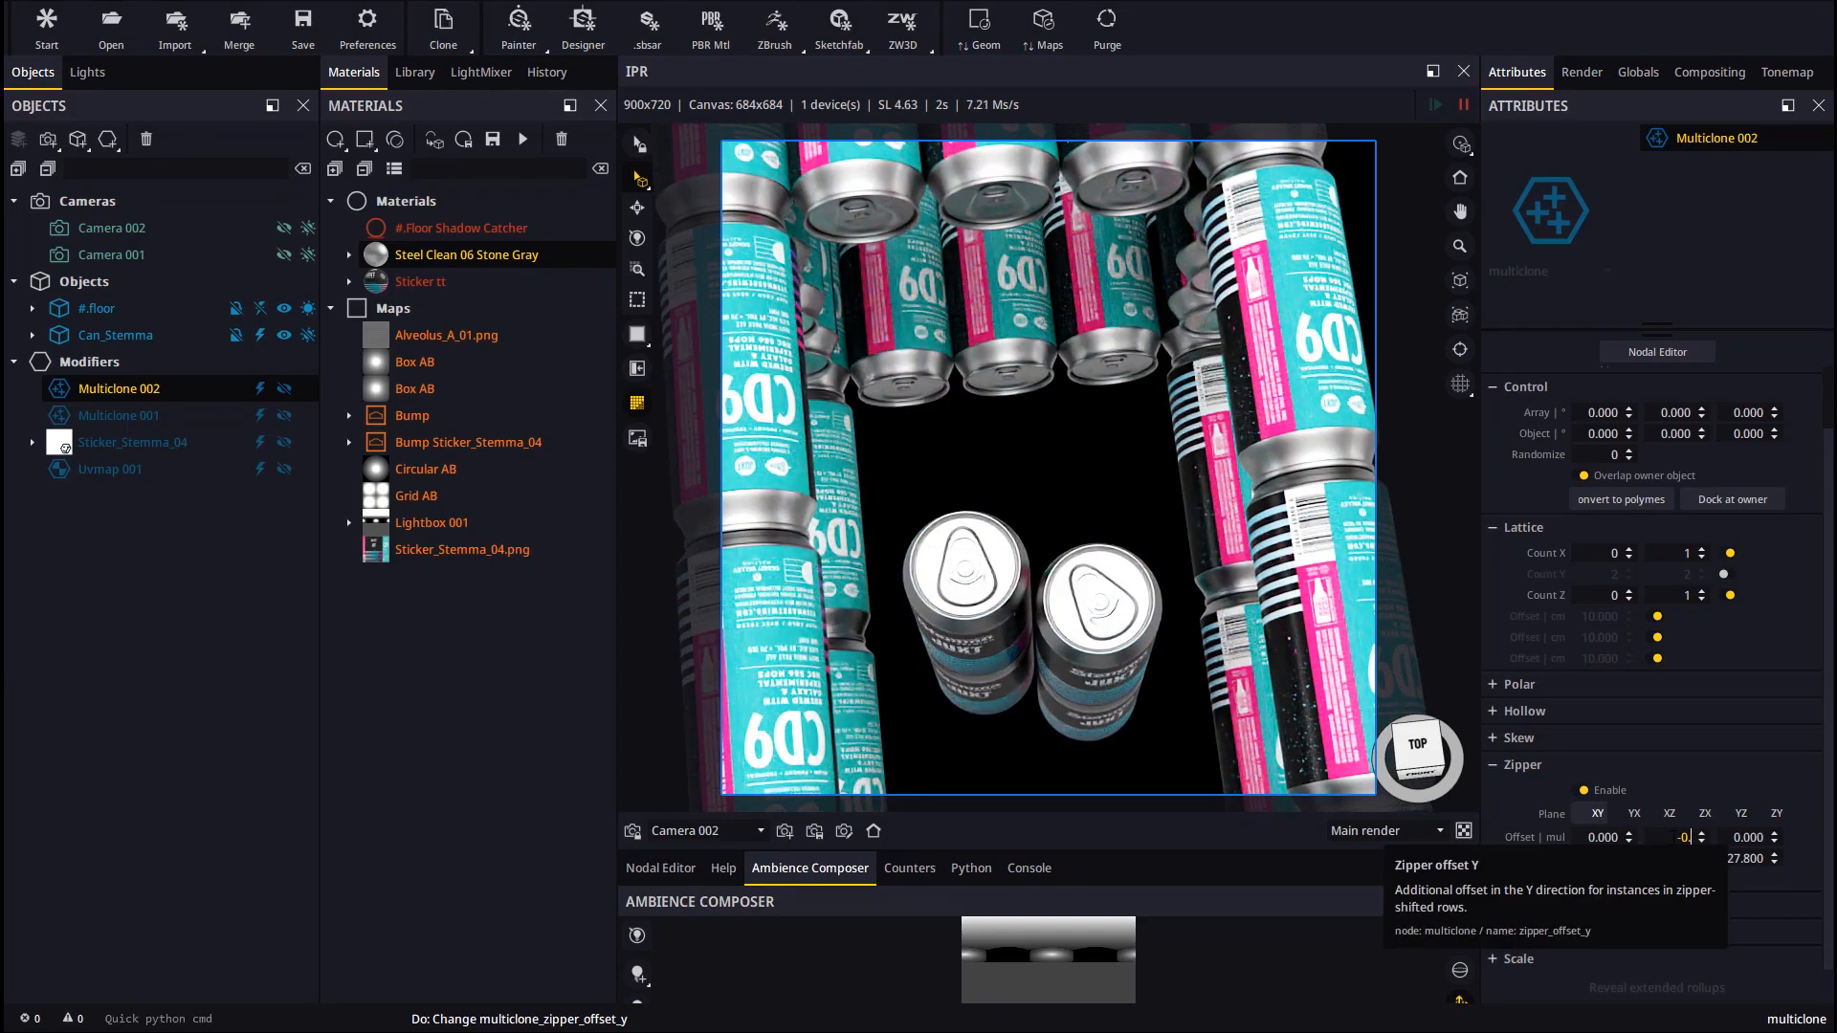
{"action": "type", "text": "-0.5"}
{"action": "key", "text": "Return"}
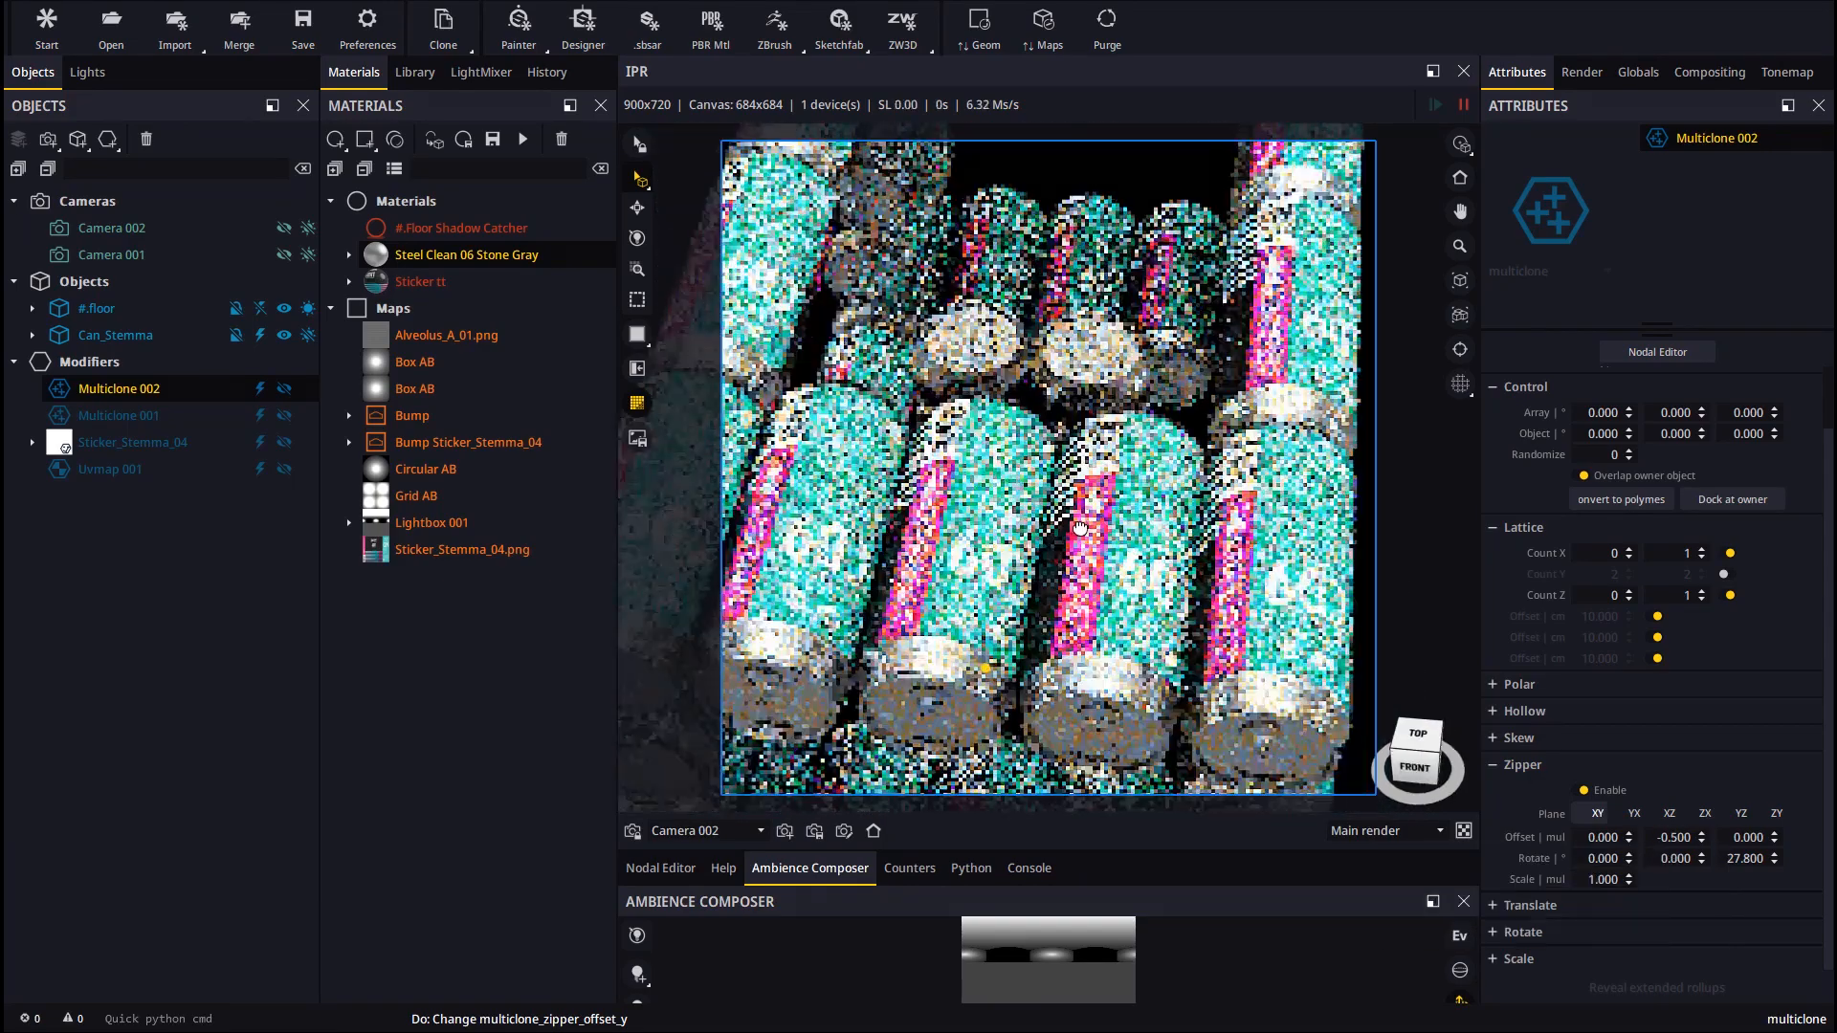
{"action": "left_click", "coordinate": [874, 831]}
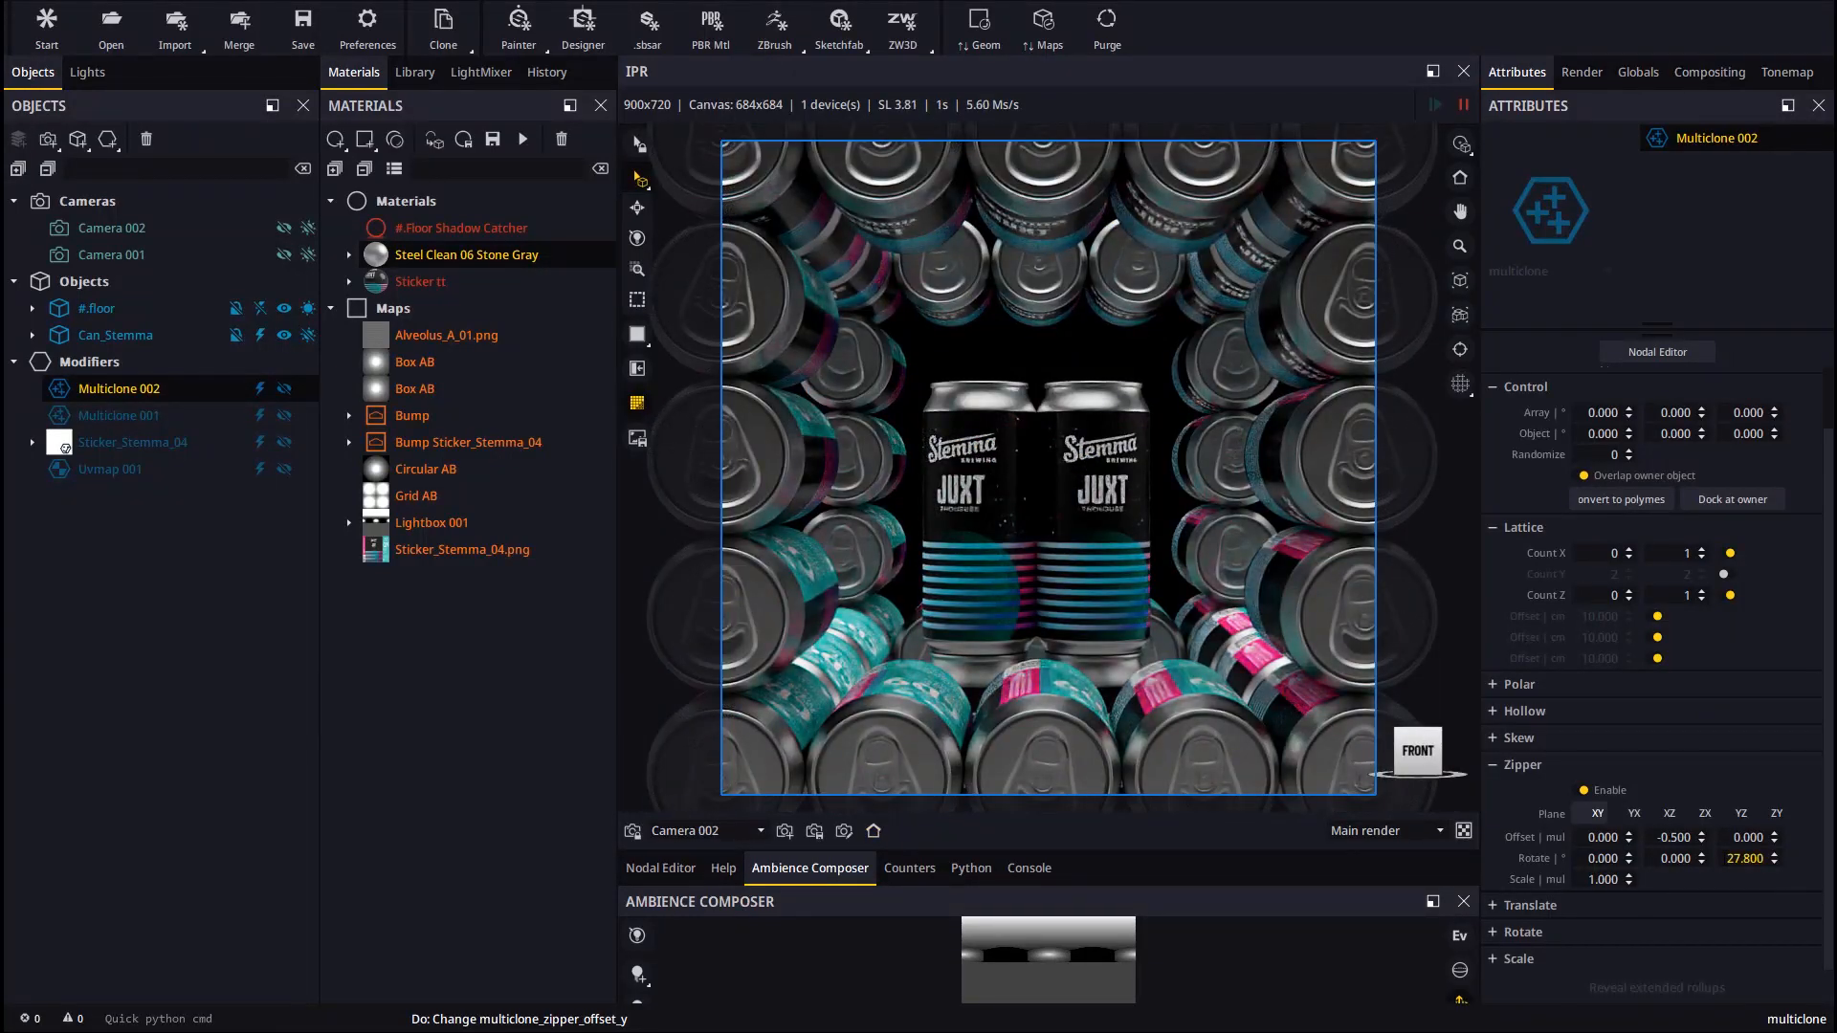
- Show the second can's back label by setting the zipper's Z rotation to about 193.4° and the Object Z rotation to about 14°
{"action": "type", "text": "180"}
{"action": "key", "text": "Return"}
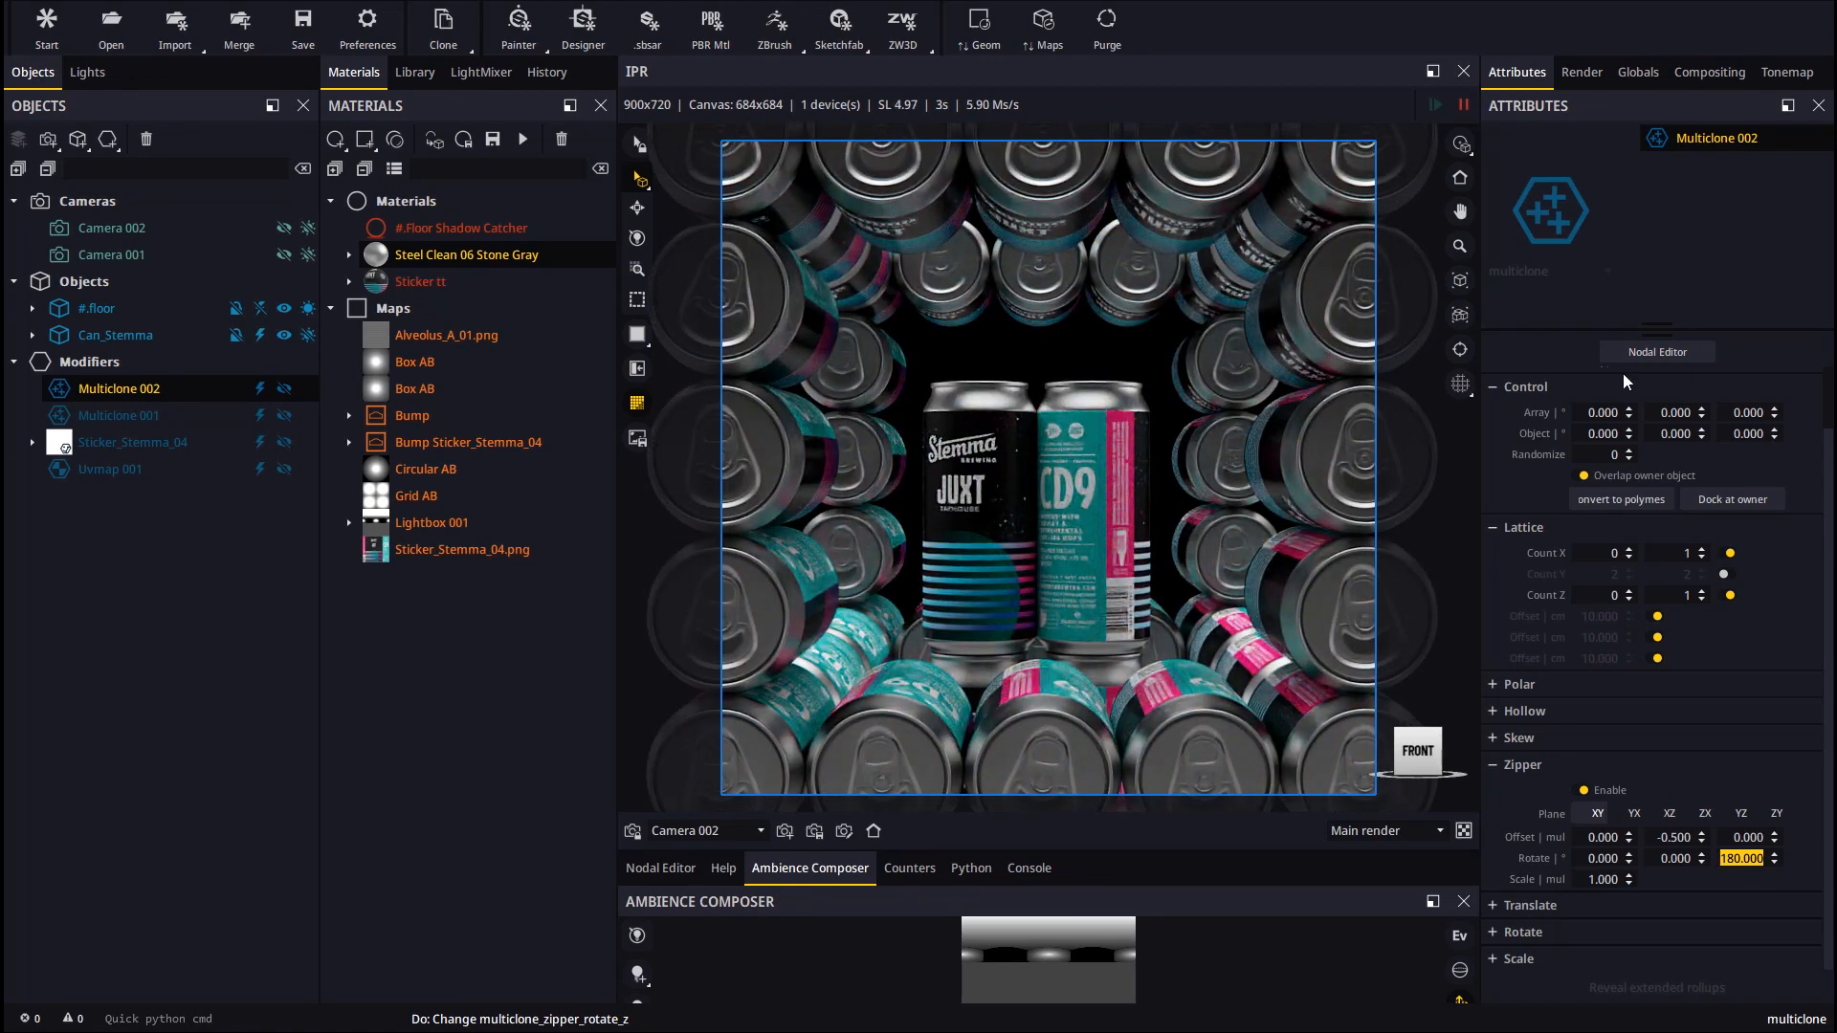
{"action": "left_click_drag", "start_coordinate": [1777, 437], "coordinate": [1763, 365]}
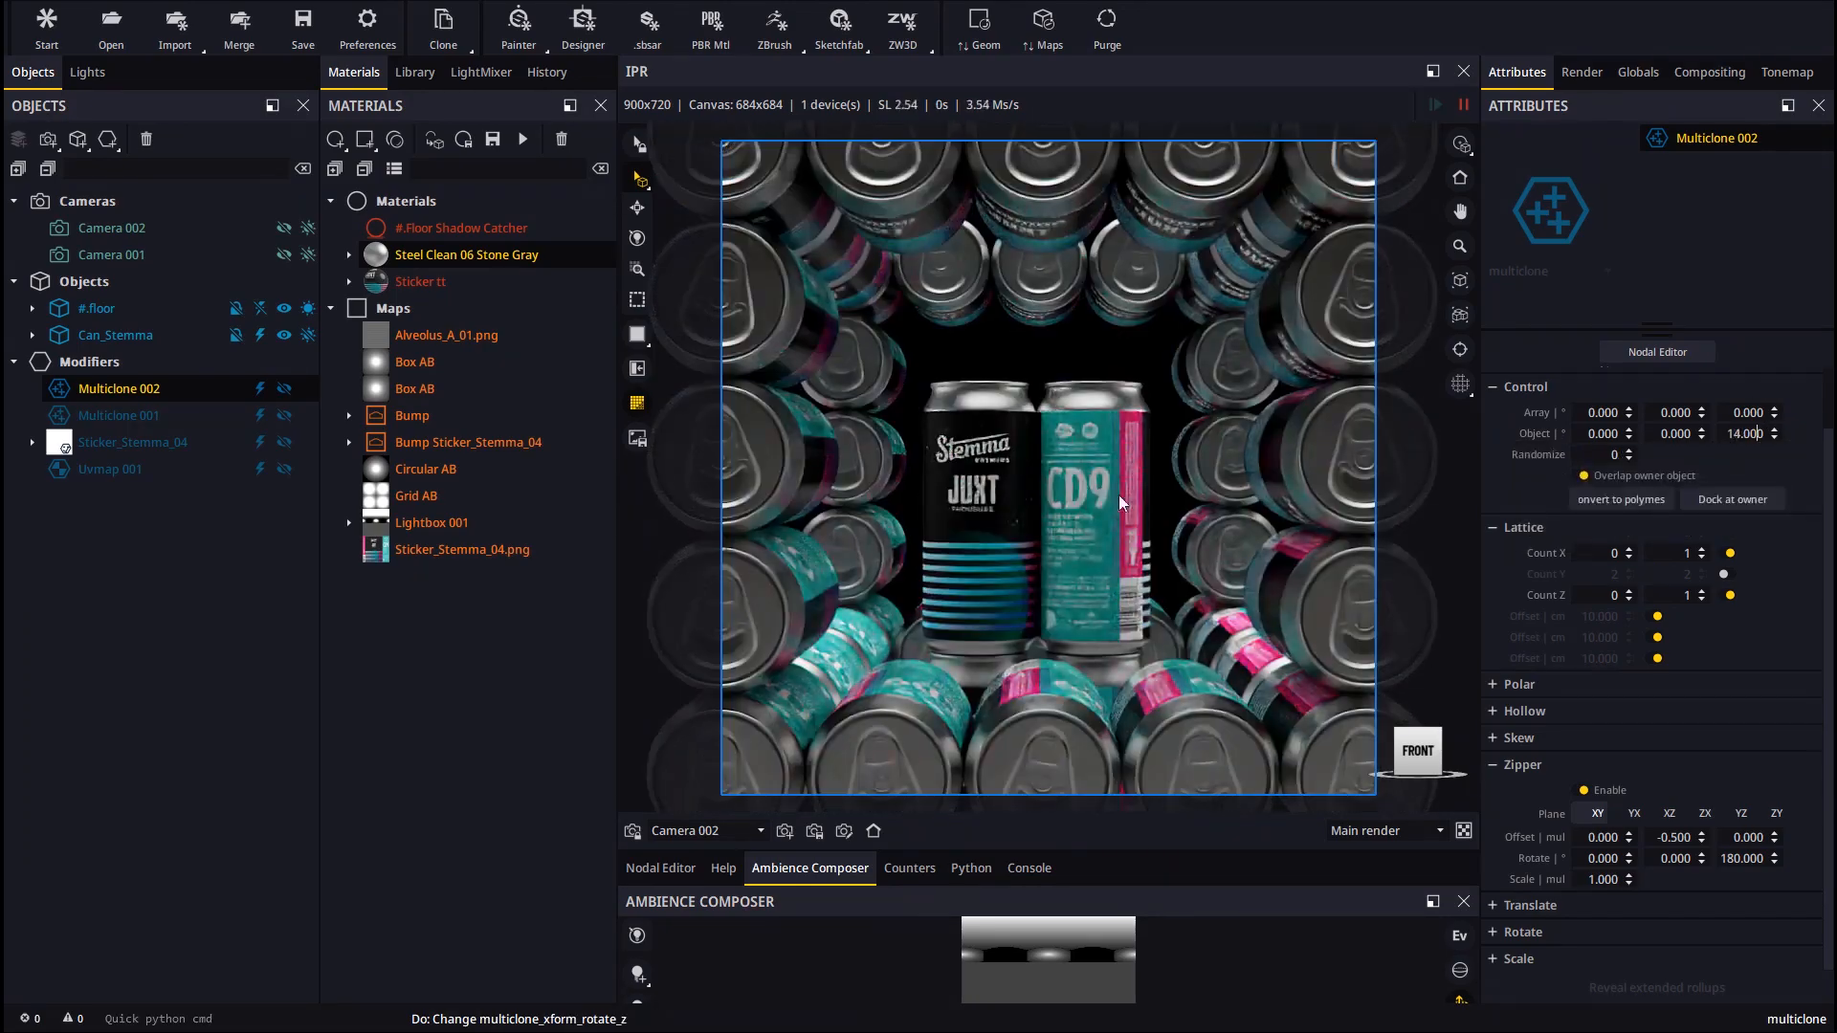
{"action": "left_click_drag", "start_coordinate": [1776, 866], "coordinate": [1775, 800]}
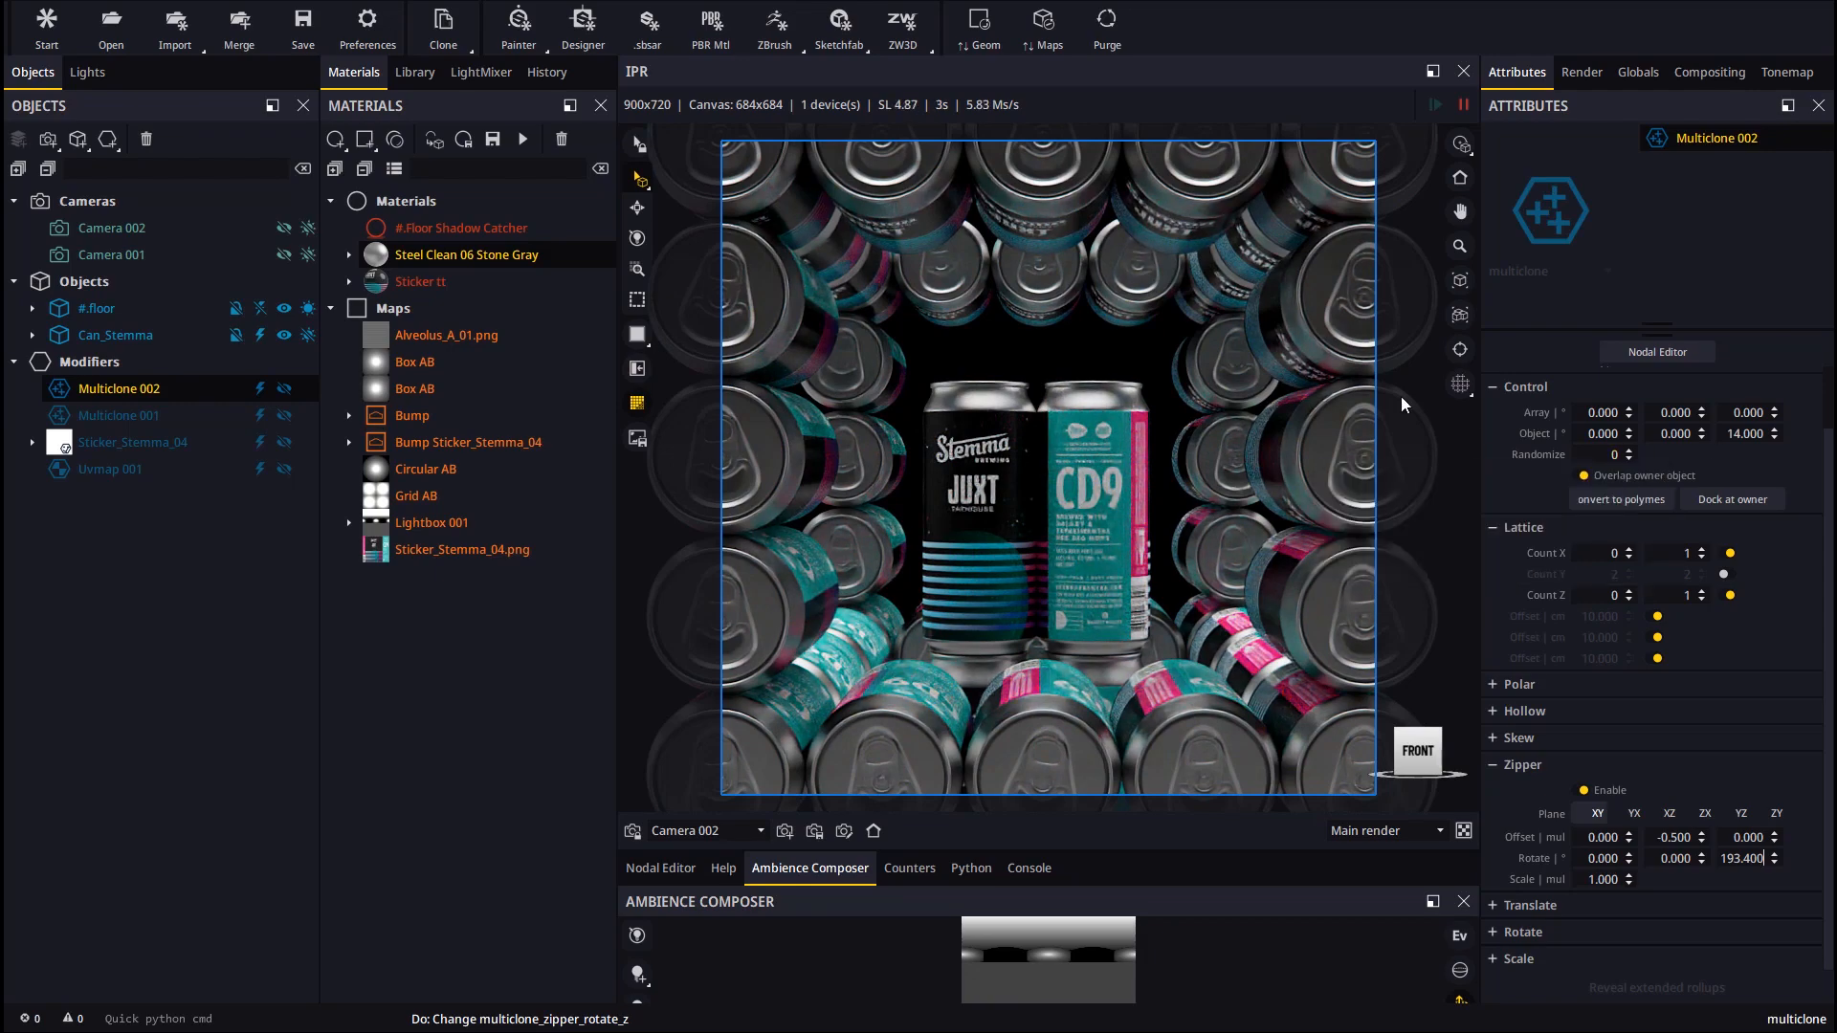
- Override the automatic X offset of Multiclone 002's lattice and set it to about 7.34 cm, leaving a small gap between the cans
{"action": "left_click", "coordinate": [1656, 619]}
{"action": "left_click", "coordinate": [1654, 618]}
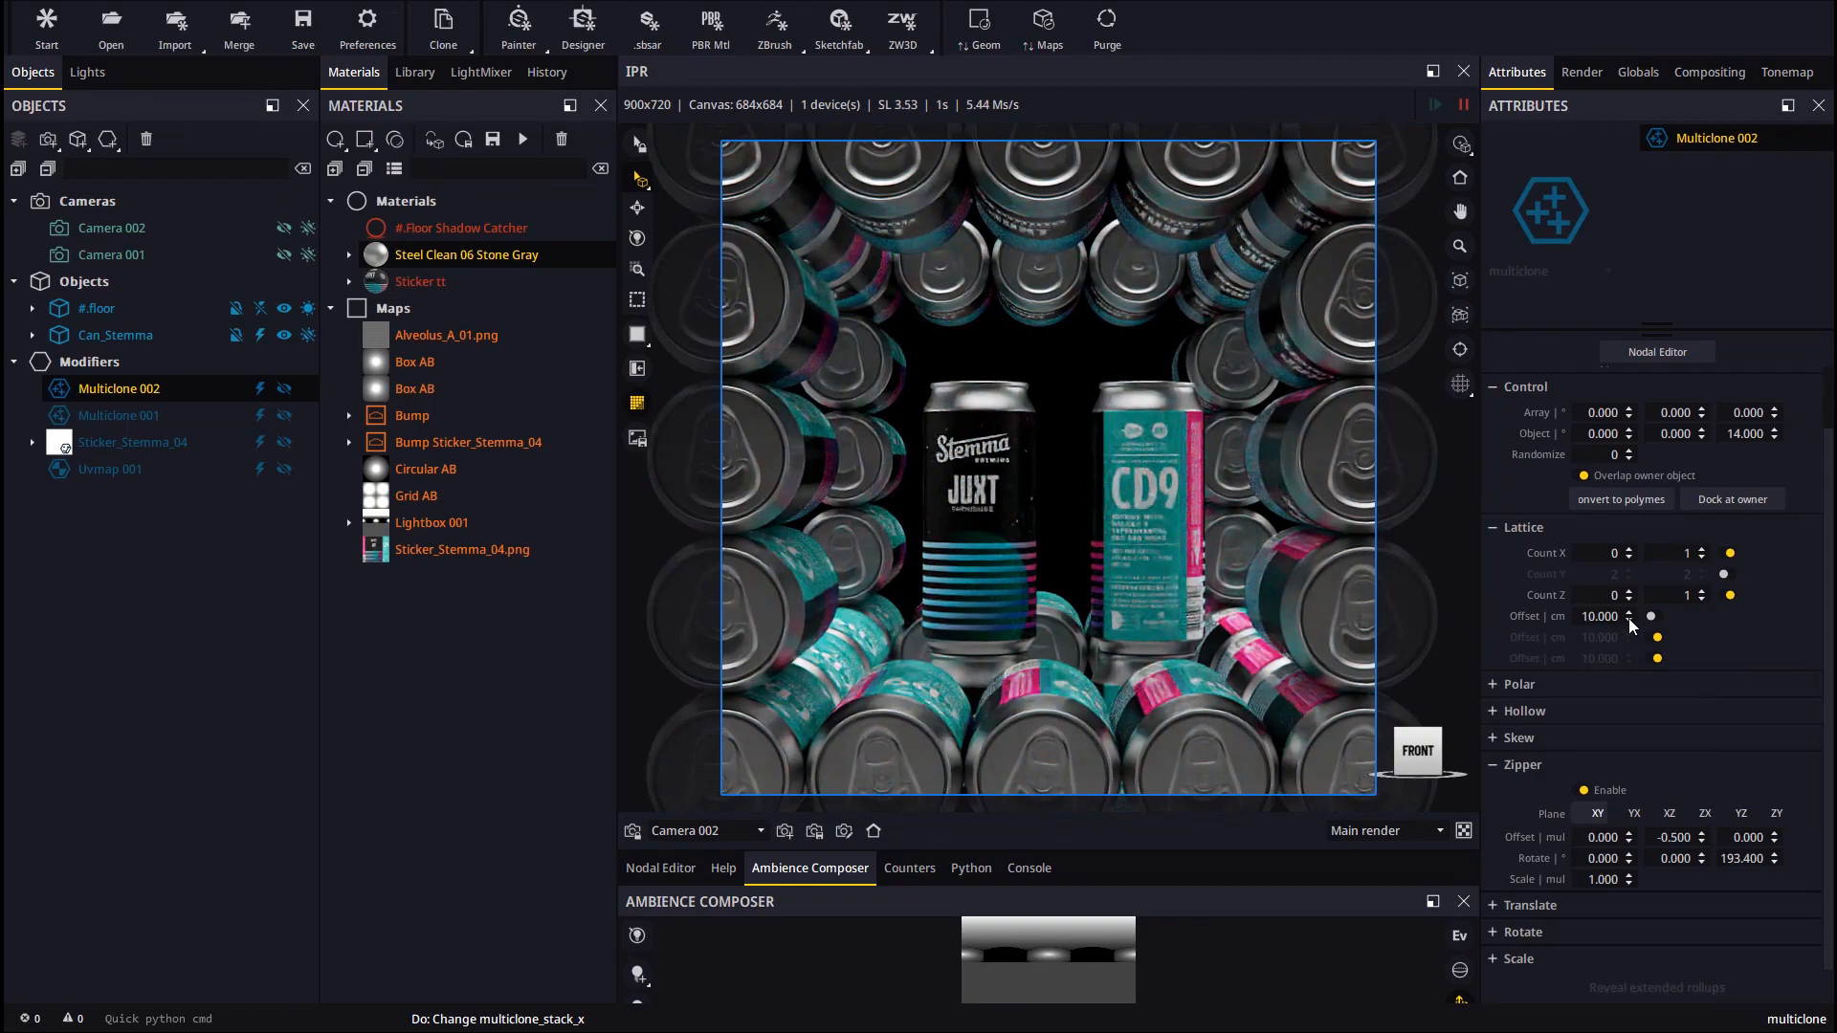
{"action": "left_click_drag", "start_coordinate": [1632, 625], "coordinate": [1643, 745]}
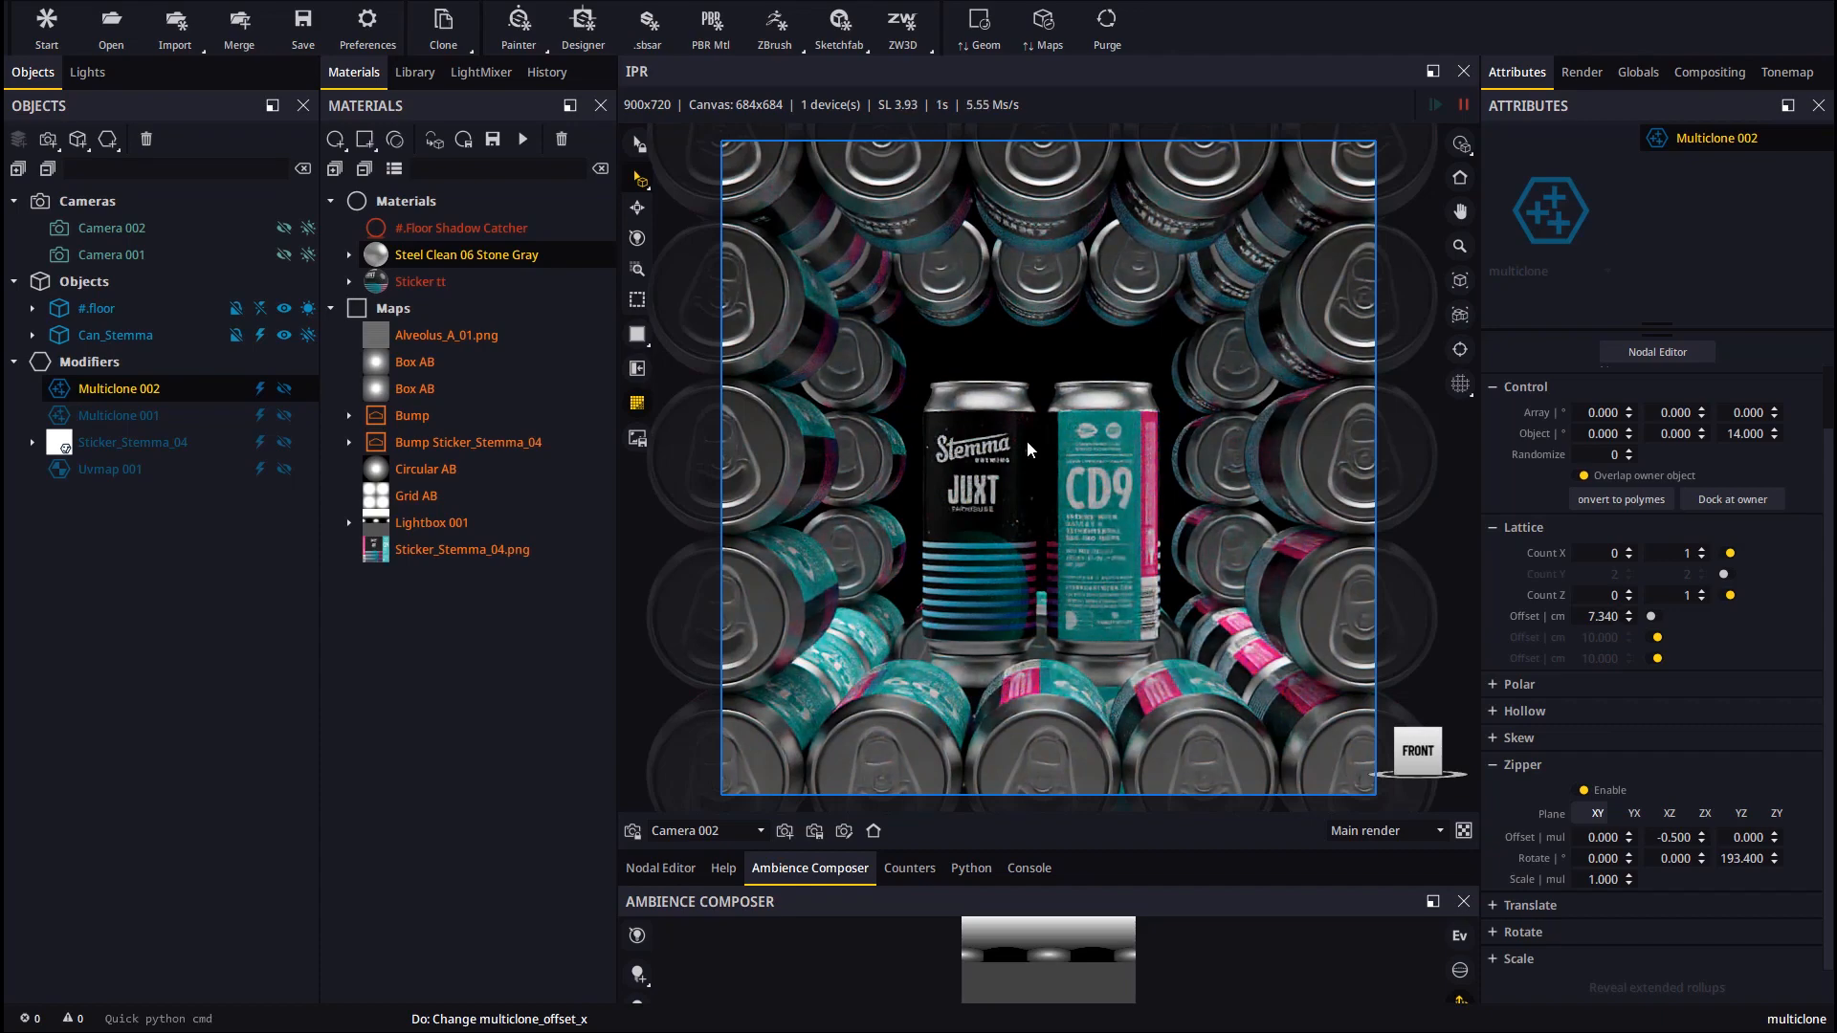
- Enable depth of field, focus Camera 002 on the front Juxt can's label, and set the aperture to about 3.35
{"action": "right_click", "coordinate": [960, 439]}
{"action": "left_click", "coordinate": [1020, 602]}
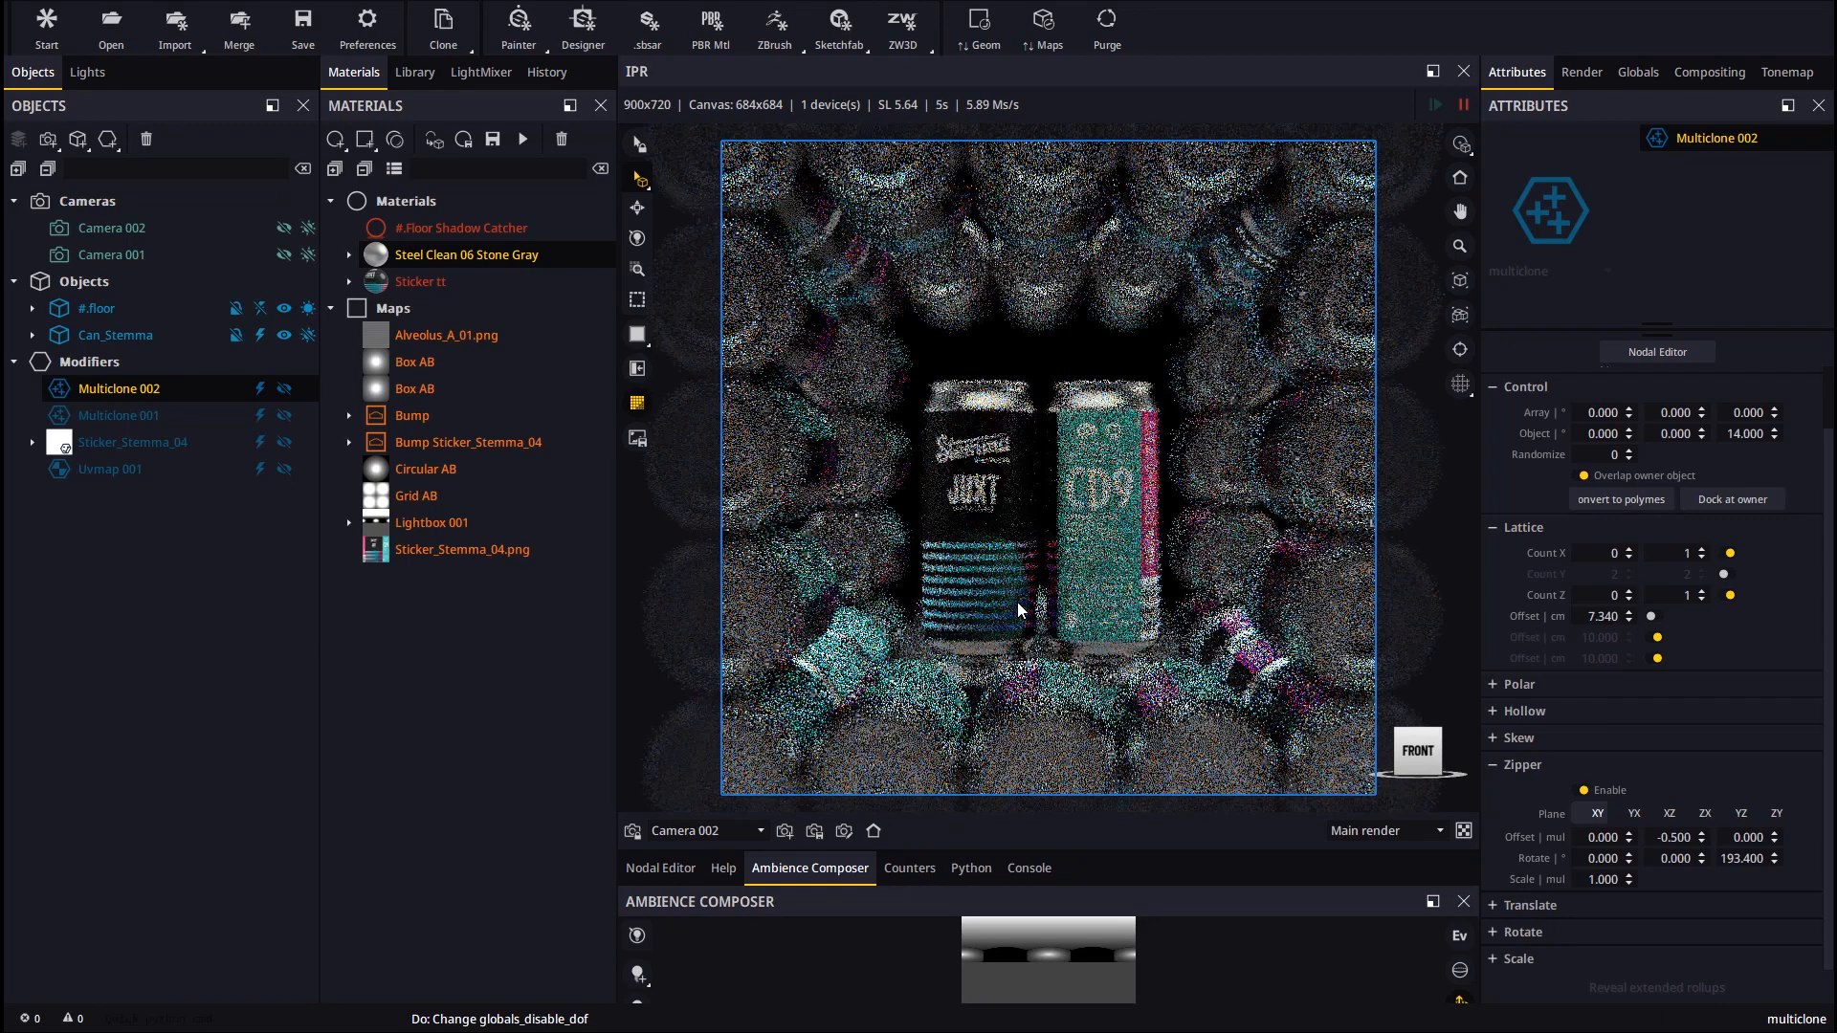
{"action": "left_click", "coordinate": [960, 456]}
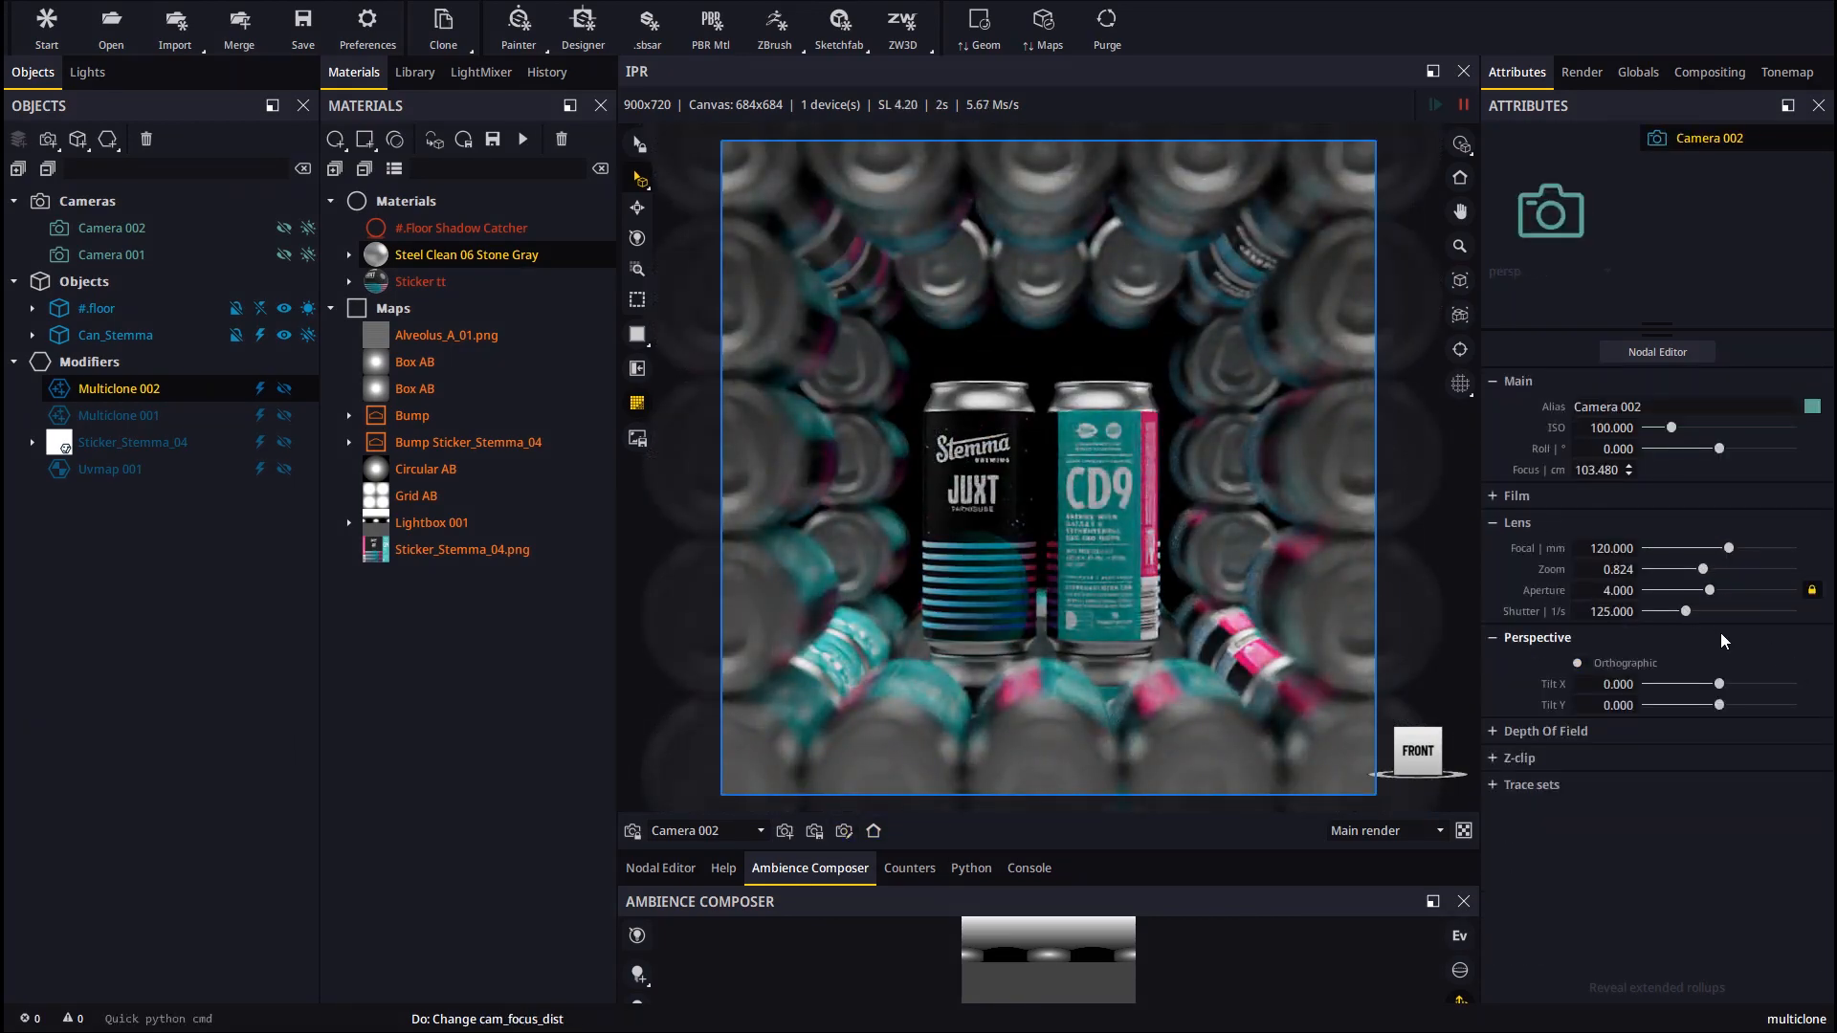
{"action": "mouse_move", "coordinate": [1712, 590]}
{"action": "left_mouse_down"}
{"action": "mouse_move", "coordinate": [1730, 589]}
{"action": "mouse_move", "coordinate": [1709, 597]}
{"action": "left_mouse_up"}
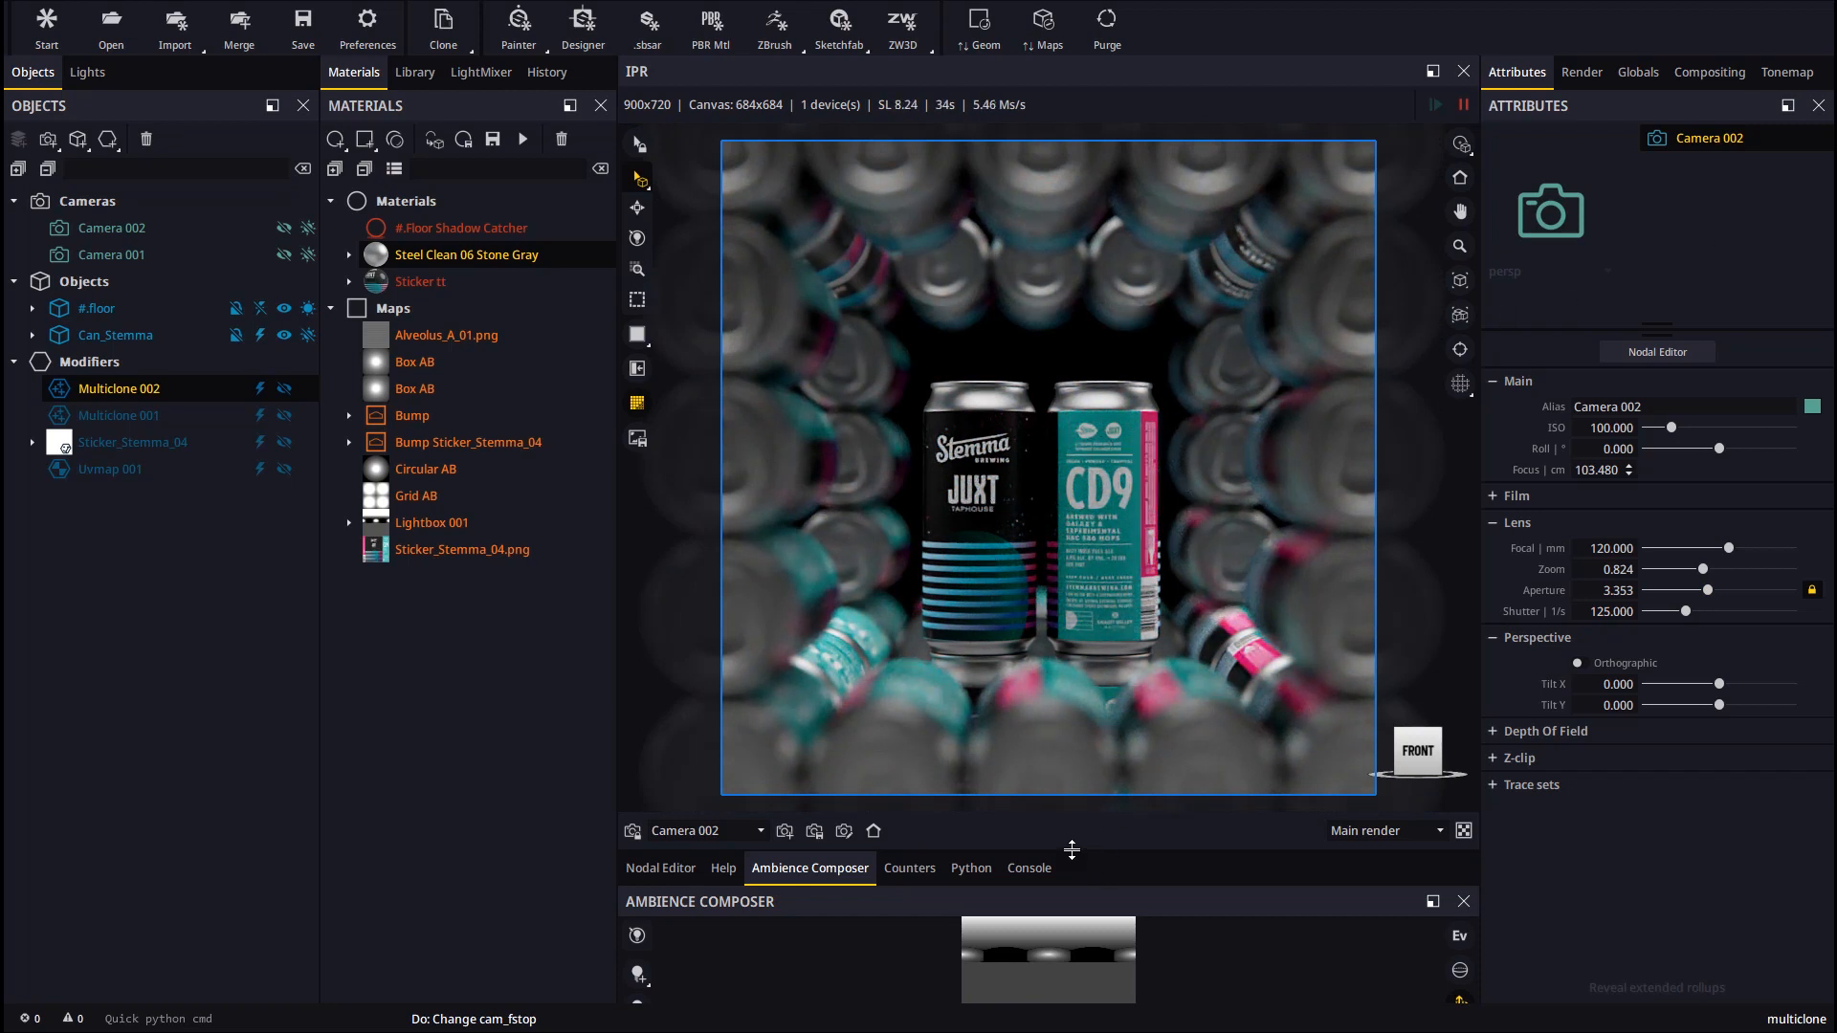
- Enlarge the Ambience Composer and place a Grid AB light from the lighting library behind the two cans
{"action": "left_click_drag", "start_coordinate": [1071, 850], "coordinate": [1072, 625]}
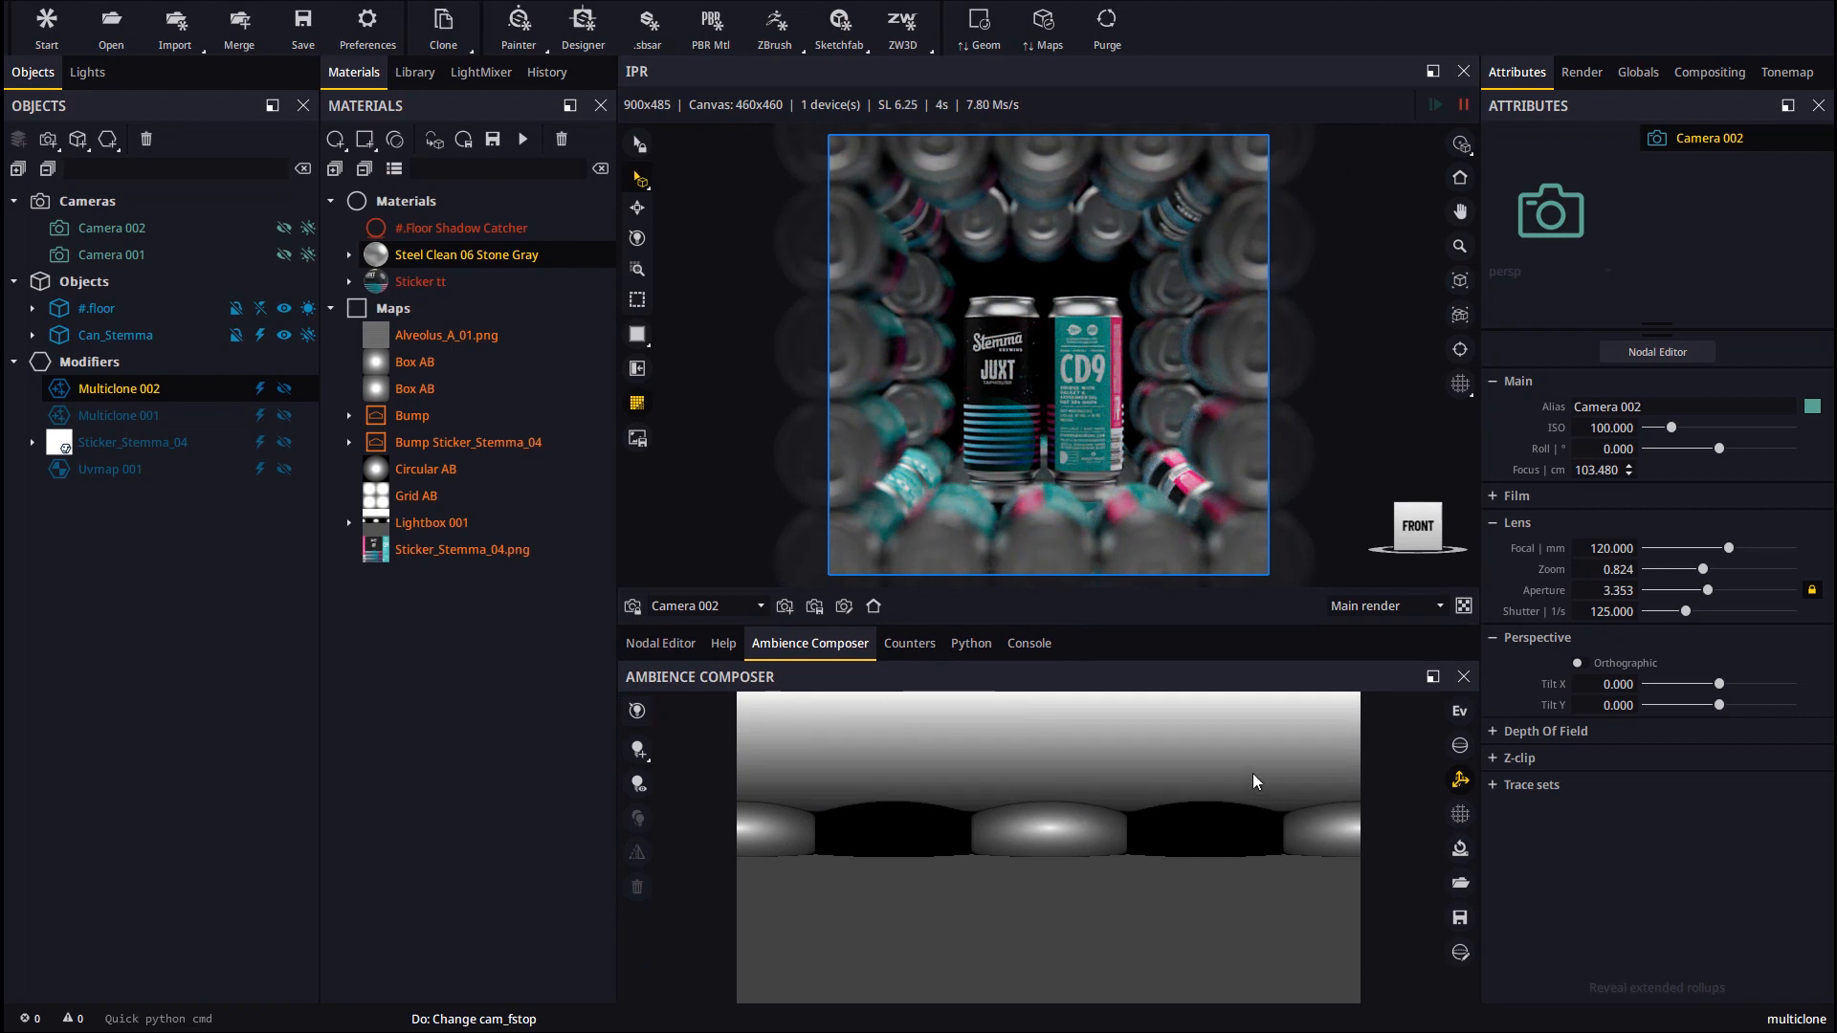
{"action": "left_click", "coordinate": [415, 72]}
{"action": "left_click", "coordinate": [421, 138]}
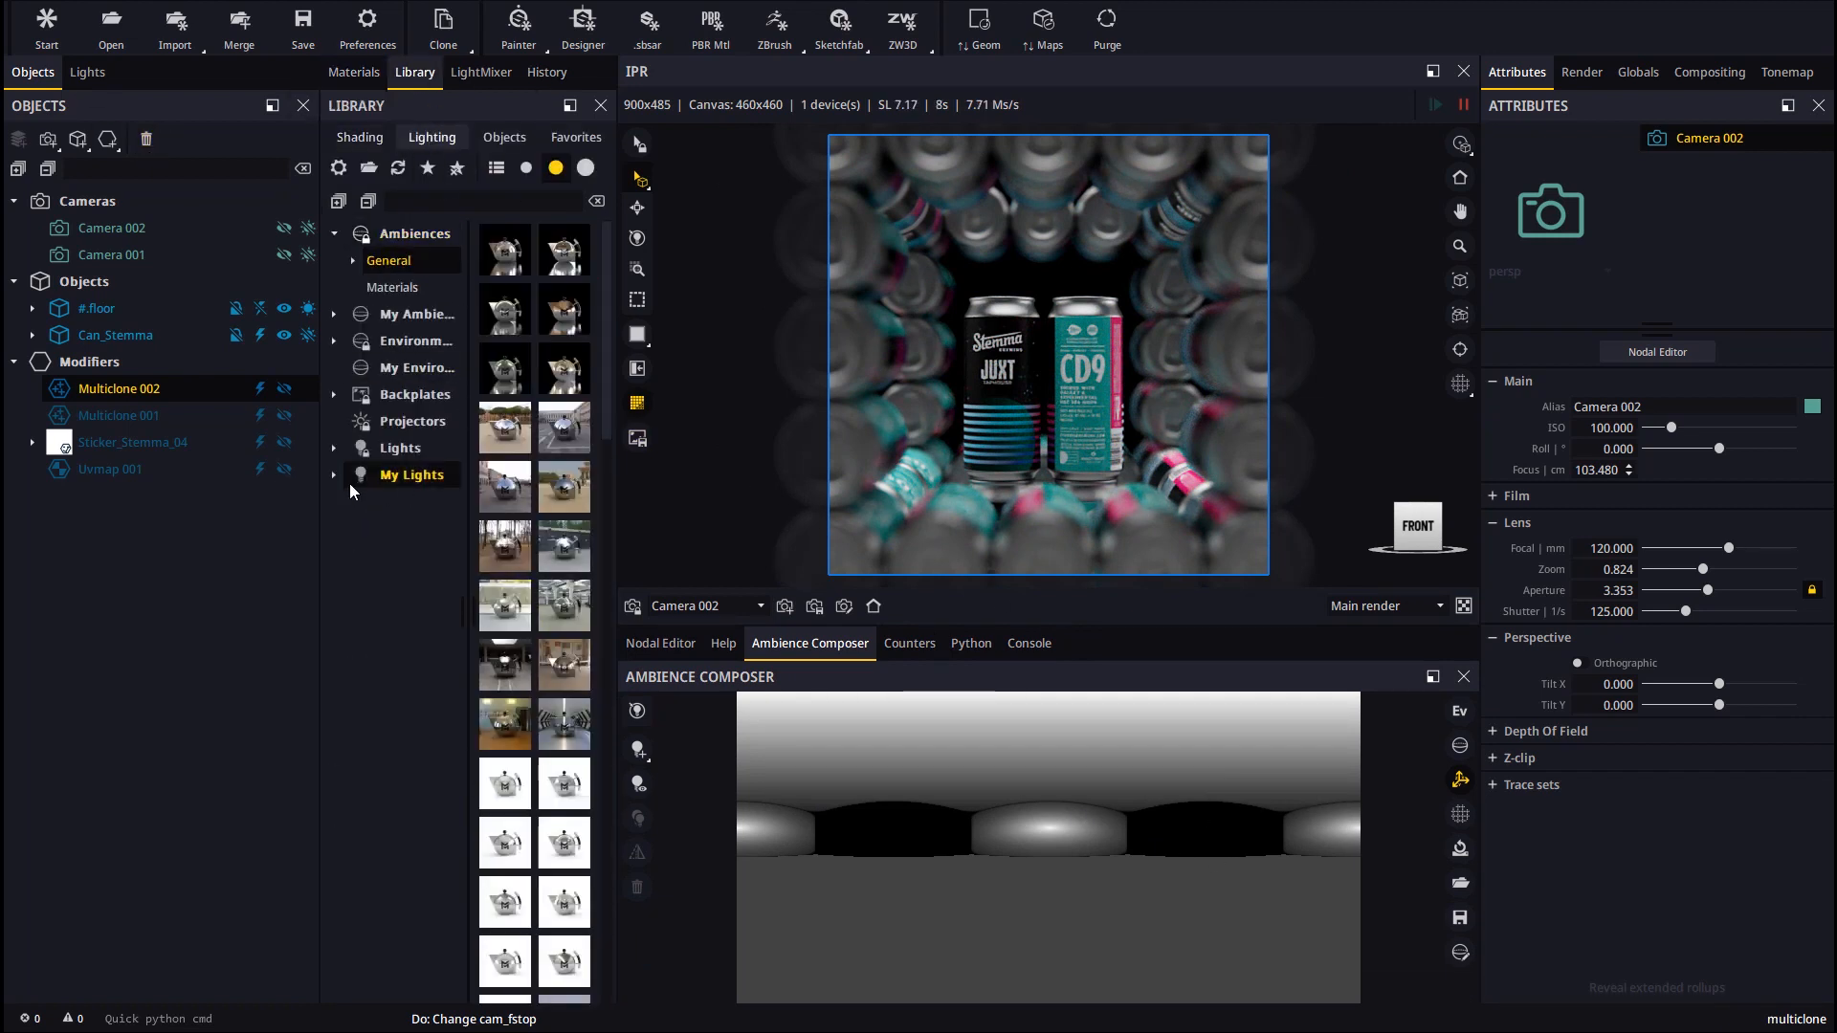
{"action": "left_click", "coordinate": [336, 448]}
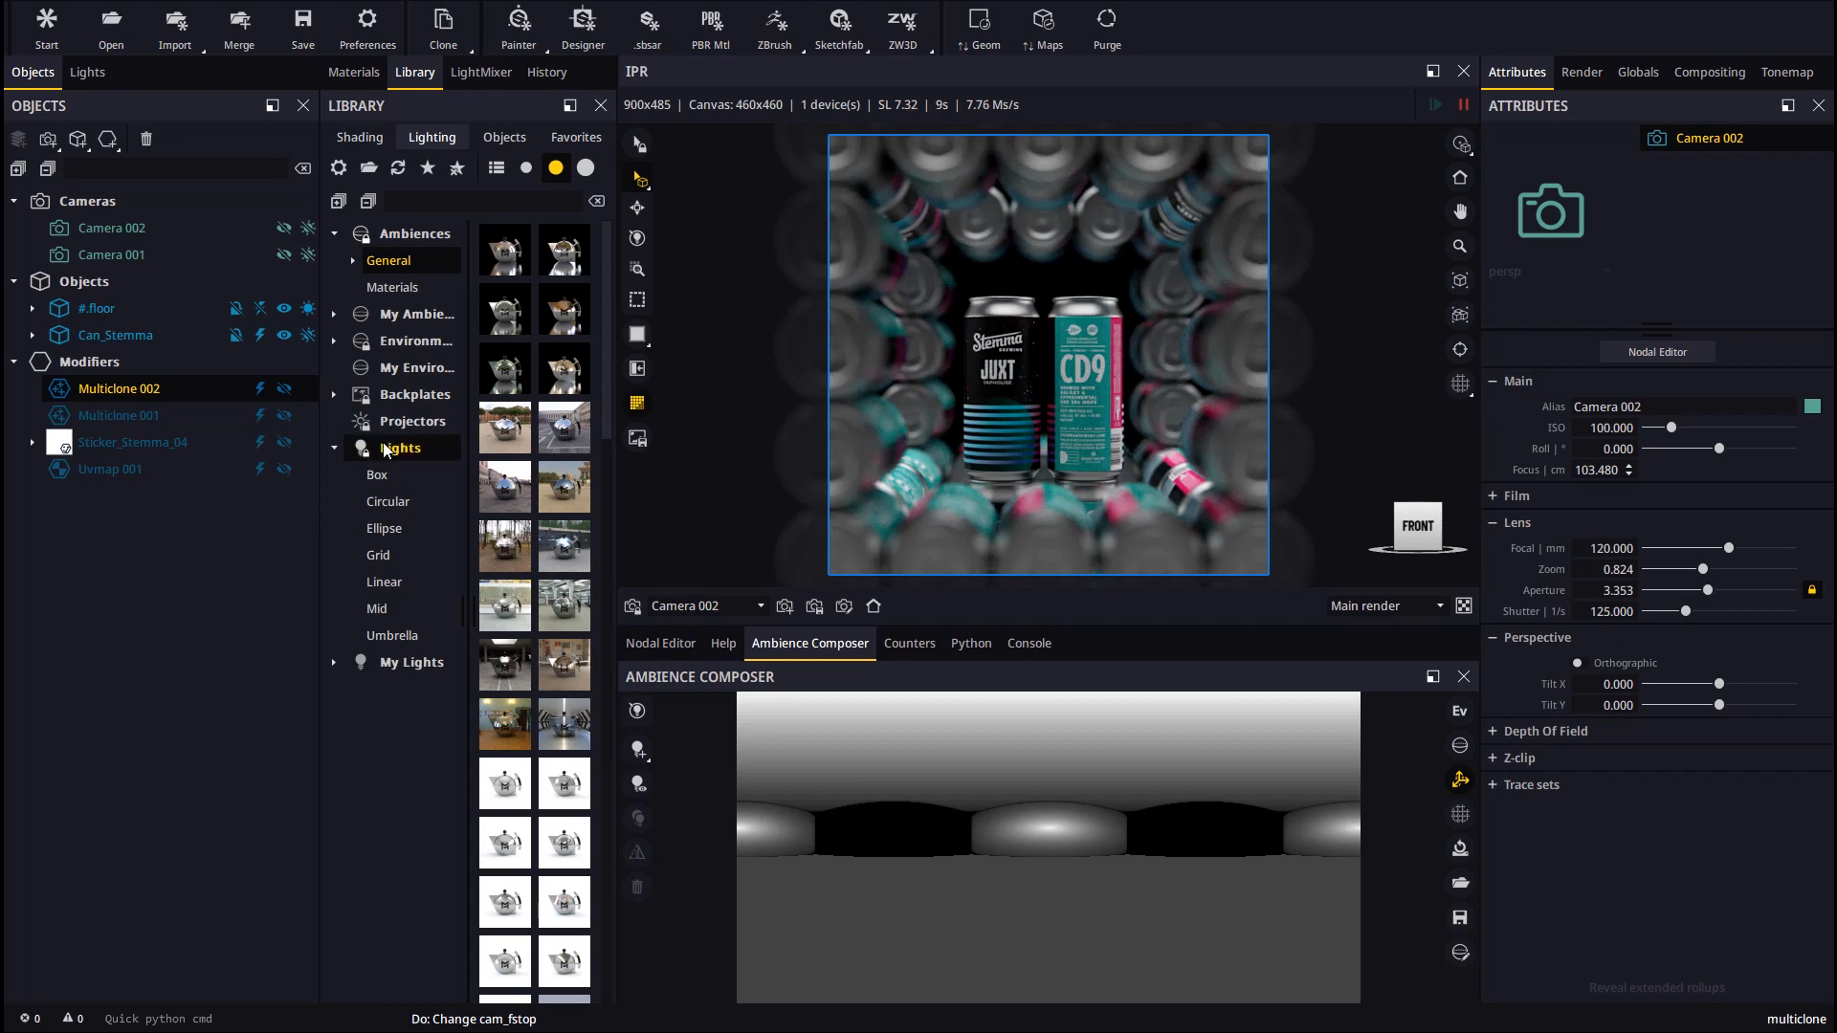
{"action": "left_click", "coordinate": [380, 556]}
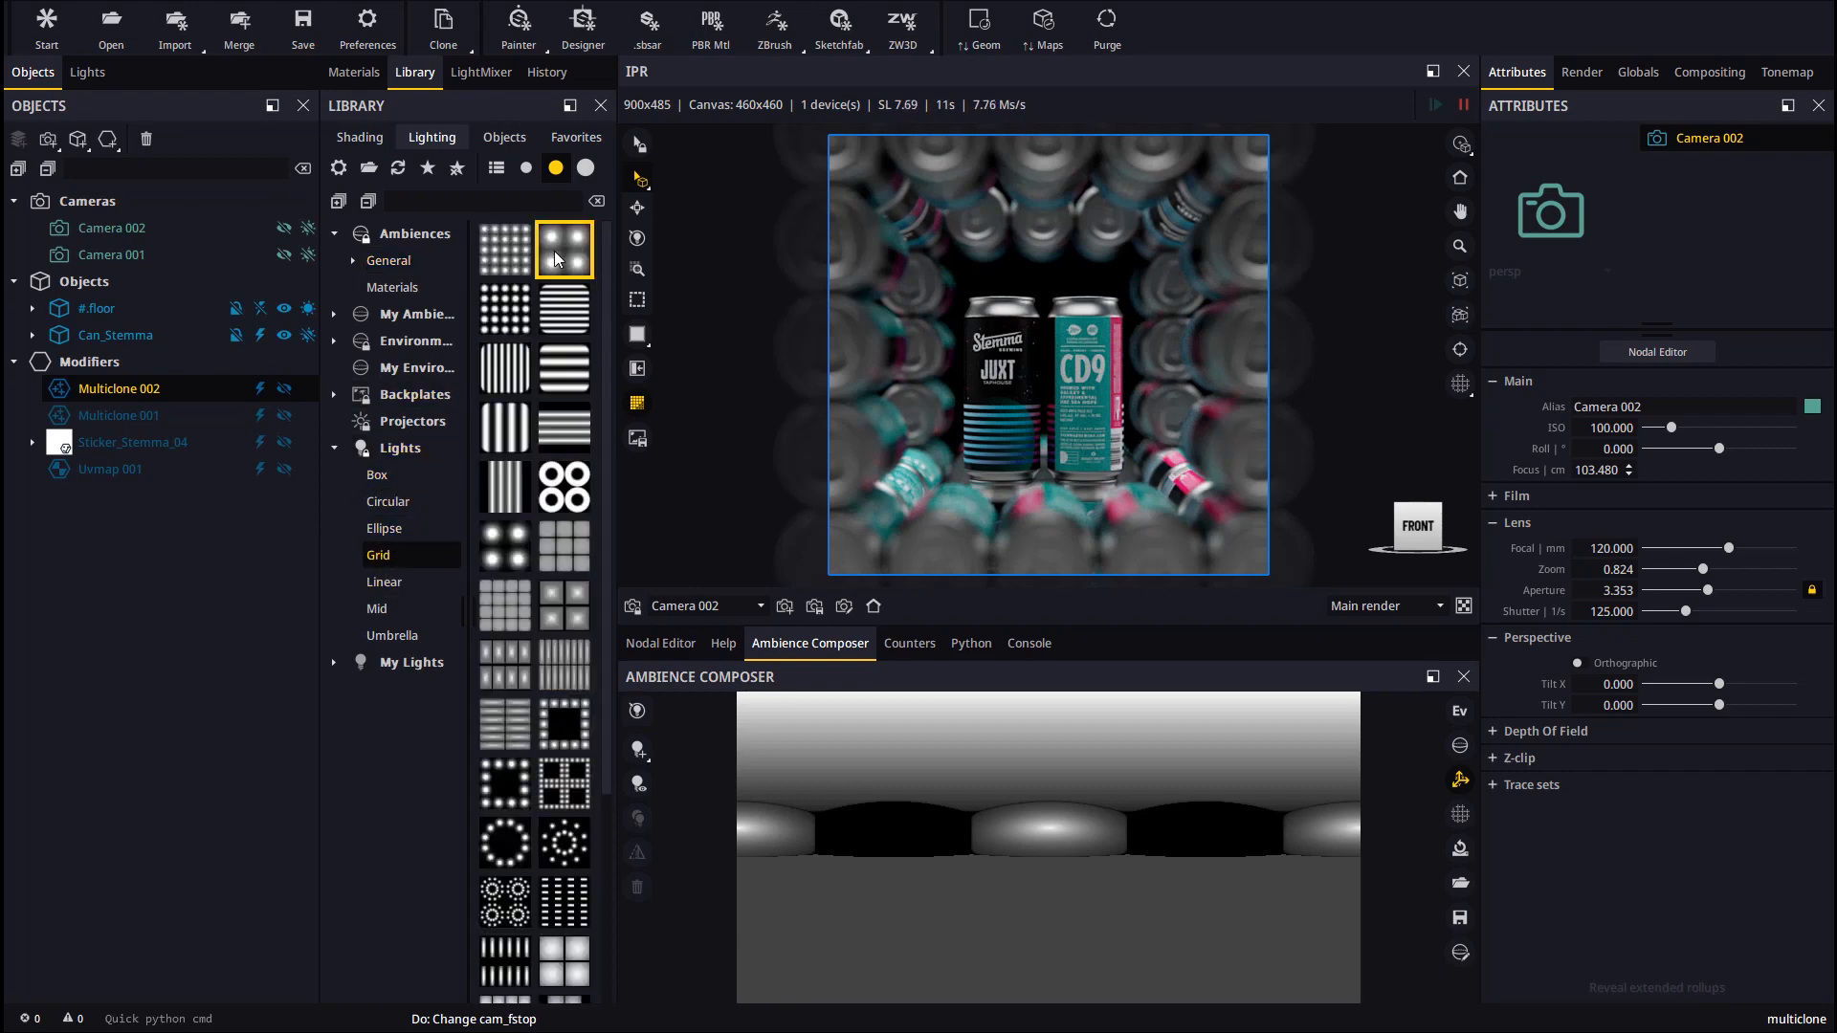
{"action": "left_click_drag", "start_coordinate": [556, 258], "coordinate": [1287, 782]}
{"action": "mouse_move", "coordinate": [1184, 790]}
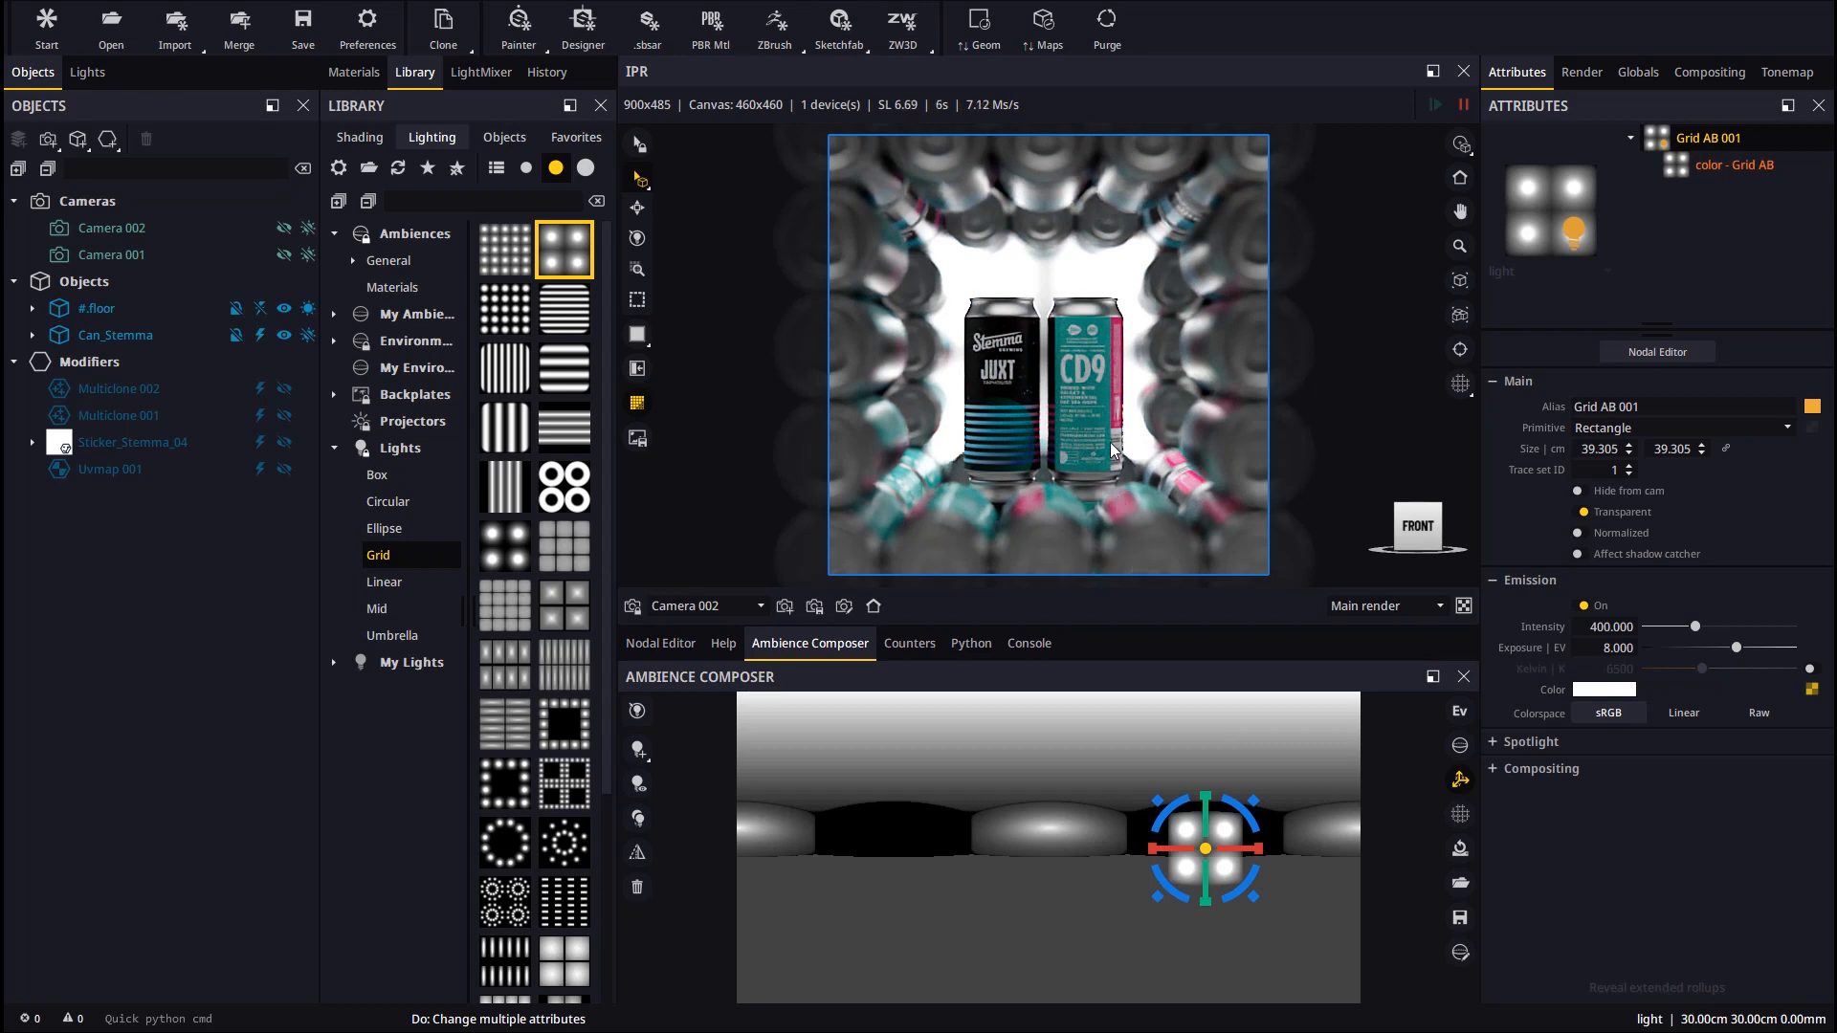
- Sample the can label's pink as the grid light's color and raise its intensity to about 3345
{"action": "left_click", "coordinate": [1612, 693]}
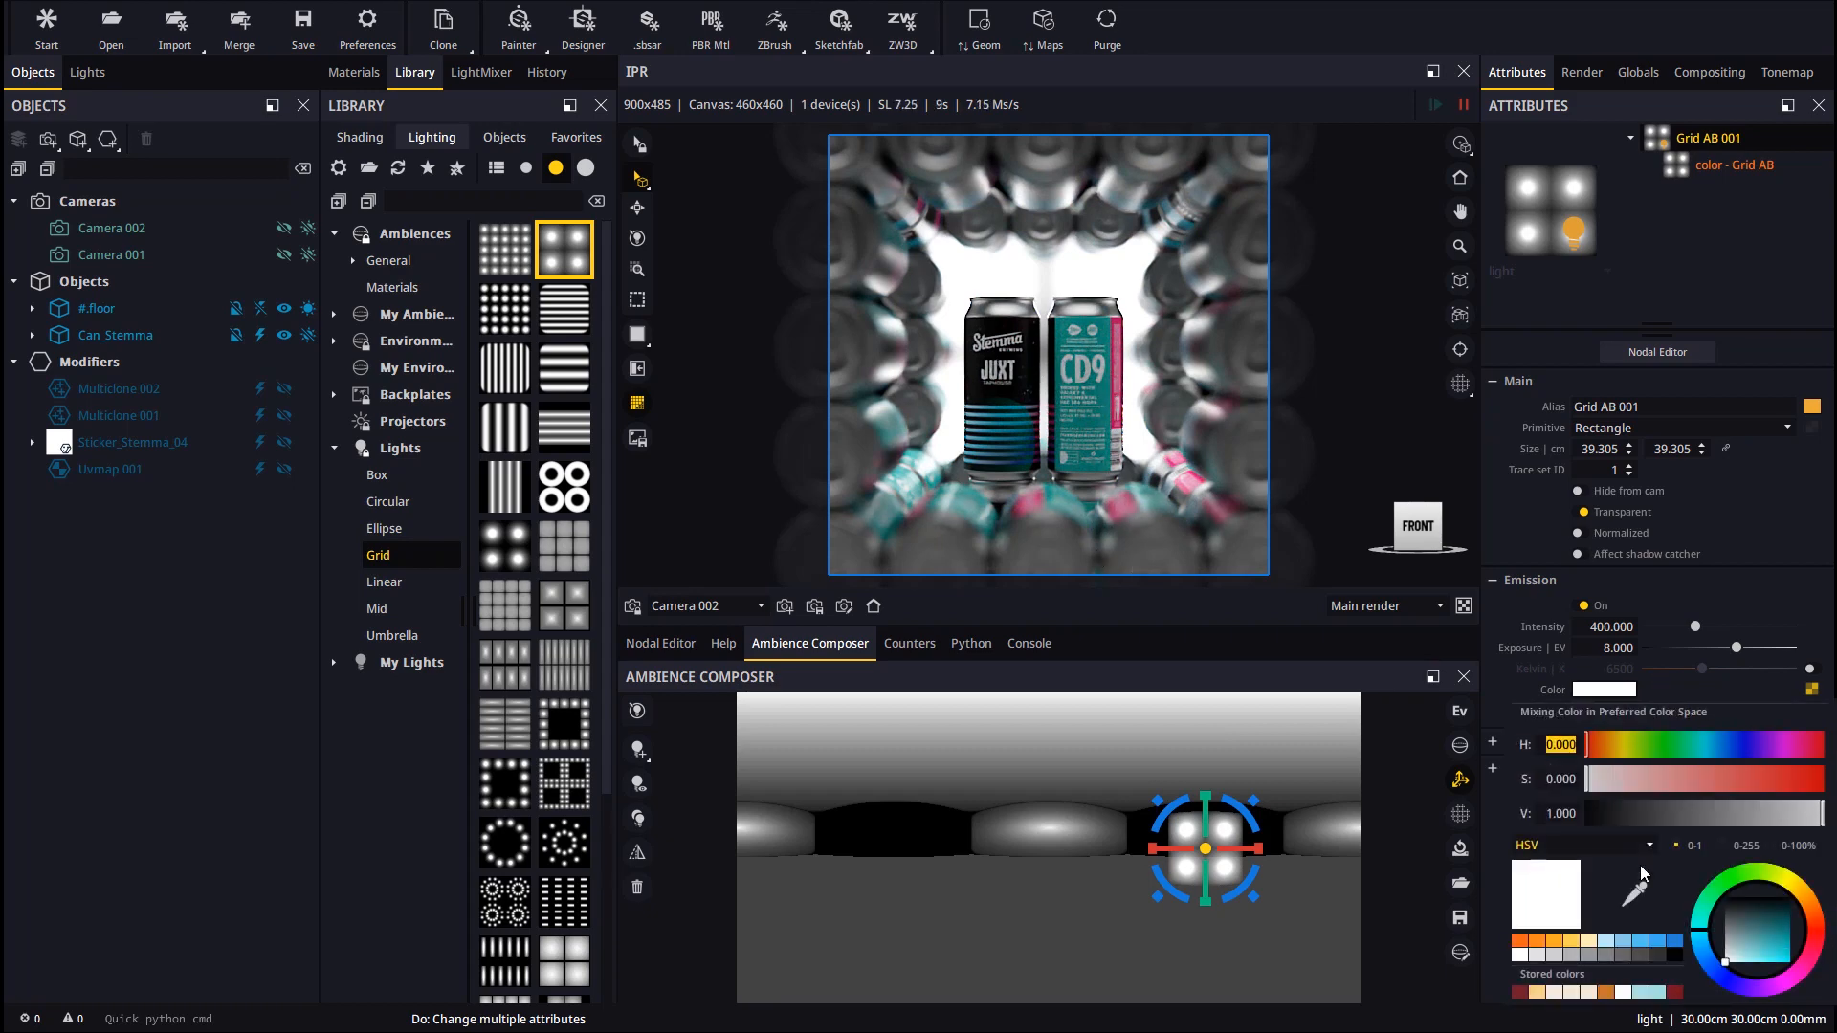
{"action": "left_click", "coordinate": [1634, 889]}
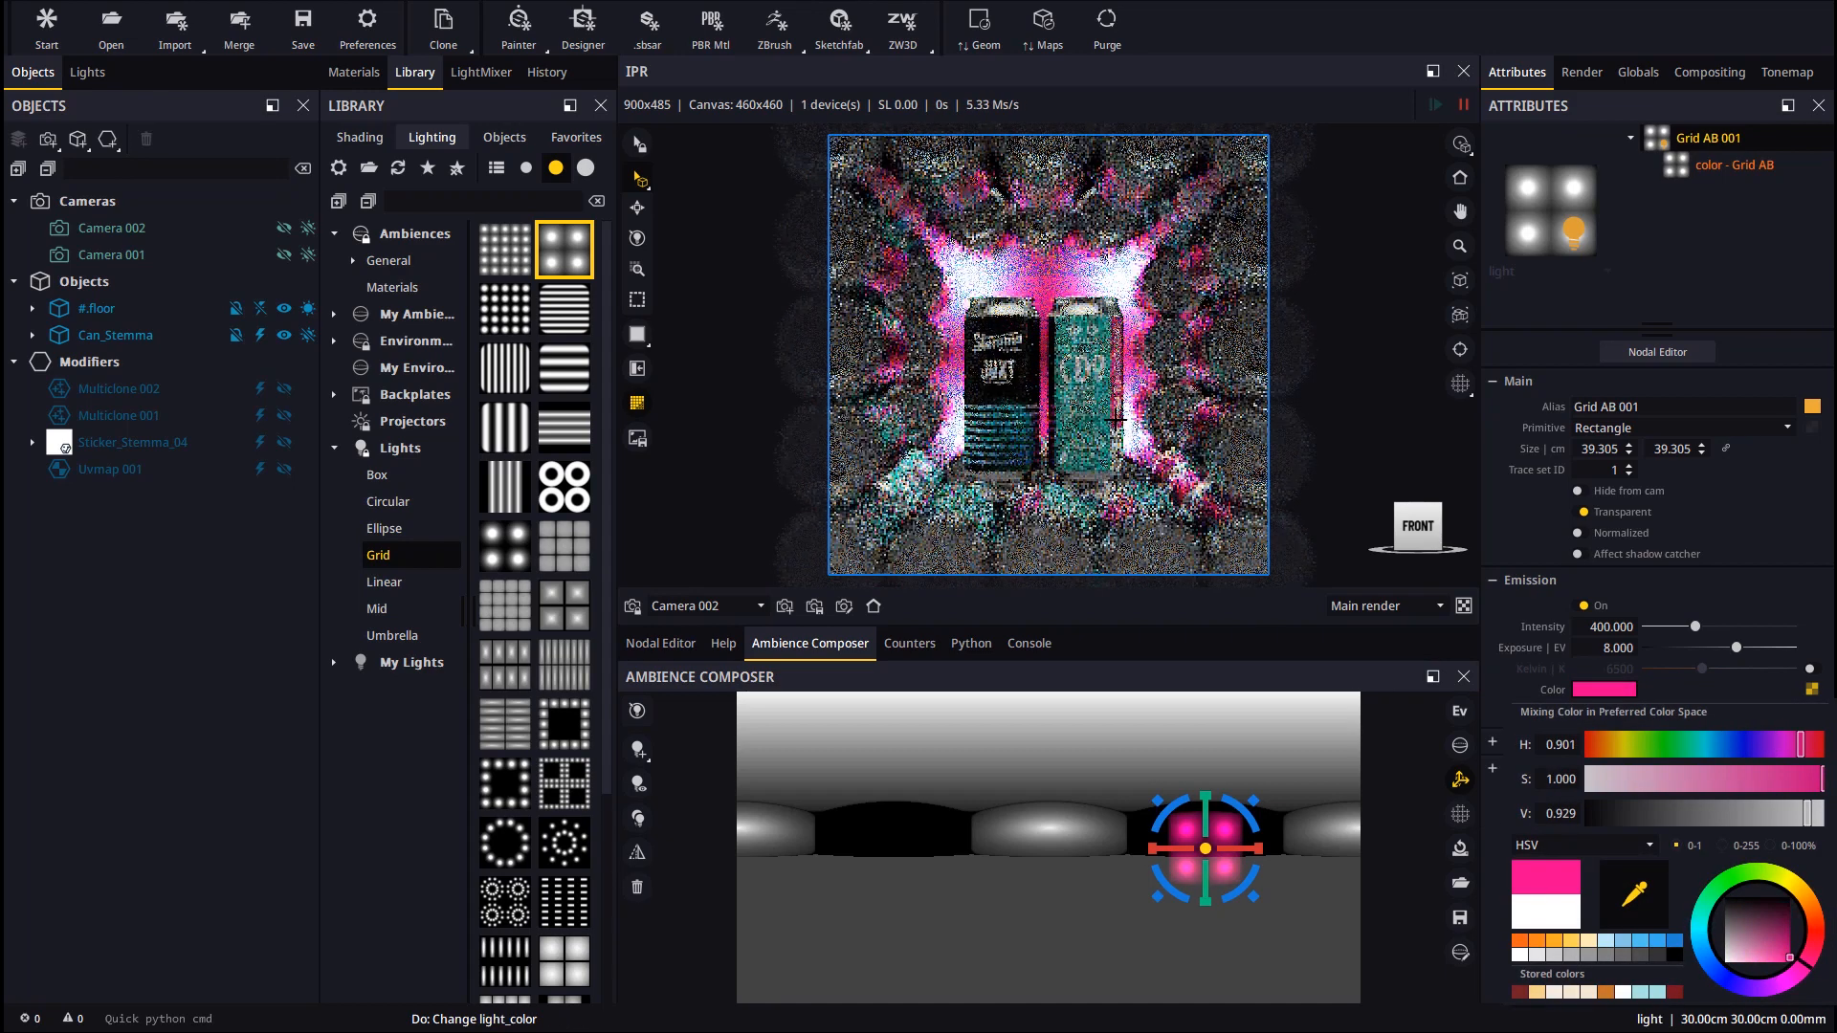
{"action": "left_click", "coordinate": [1114, 421]}
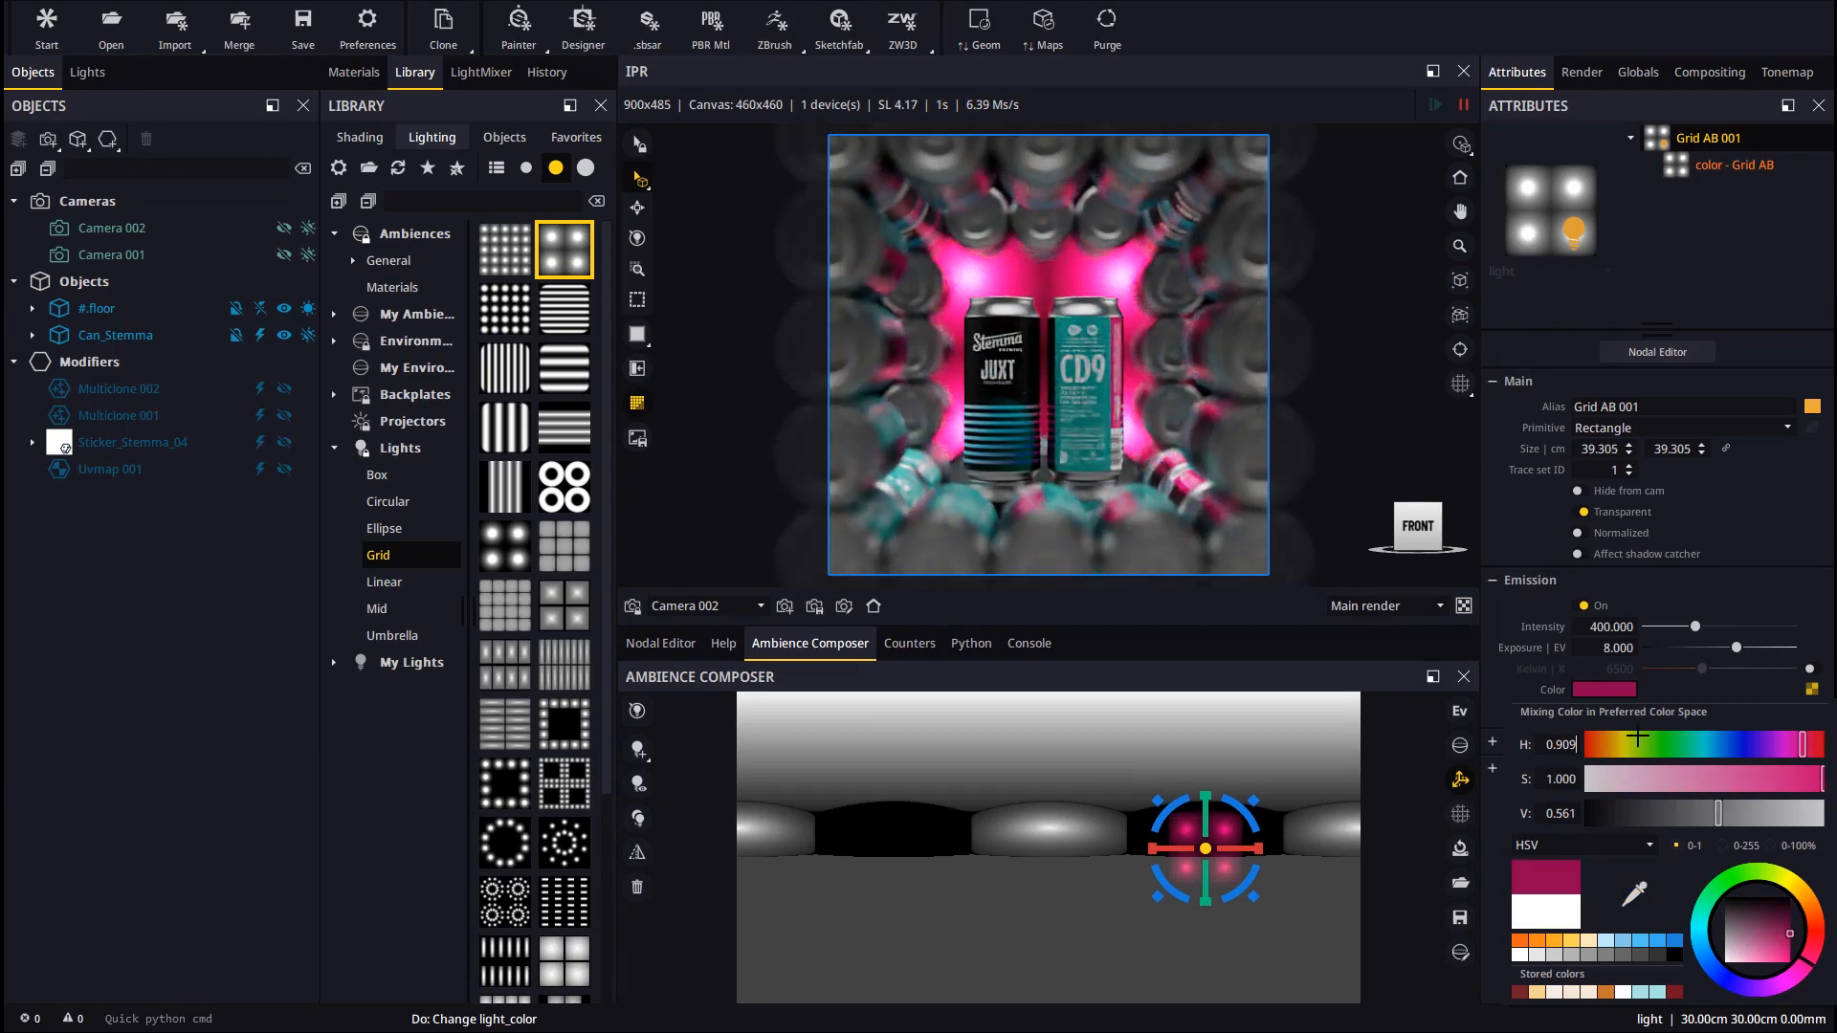
{"action": "left_click_drag", "start_coordinate": [1701, 627], "coordinate": [1720, 626]}
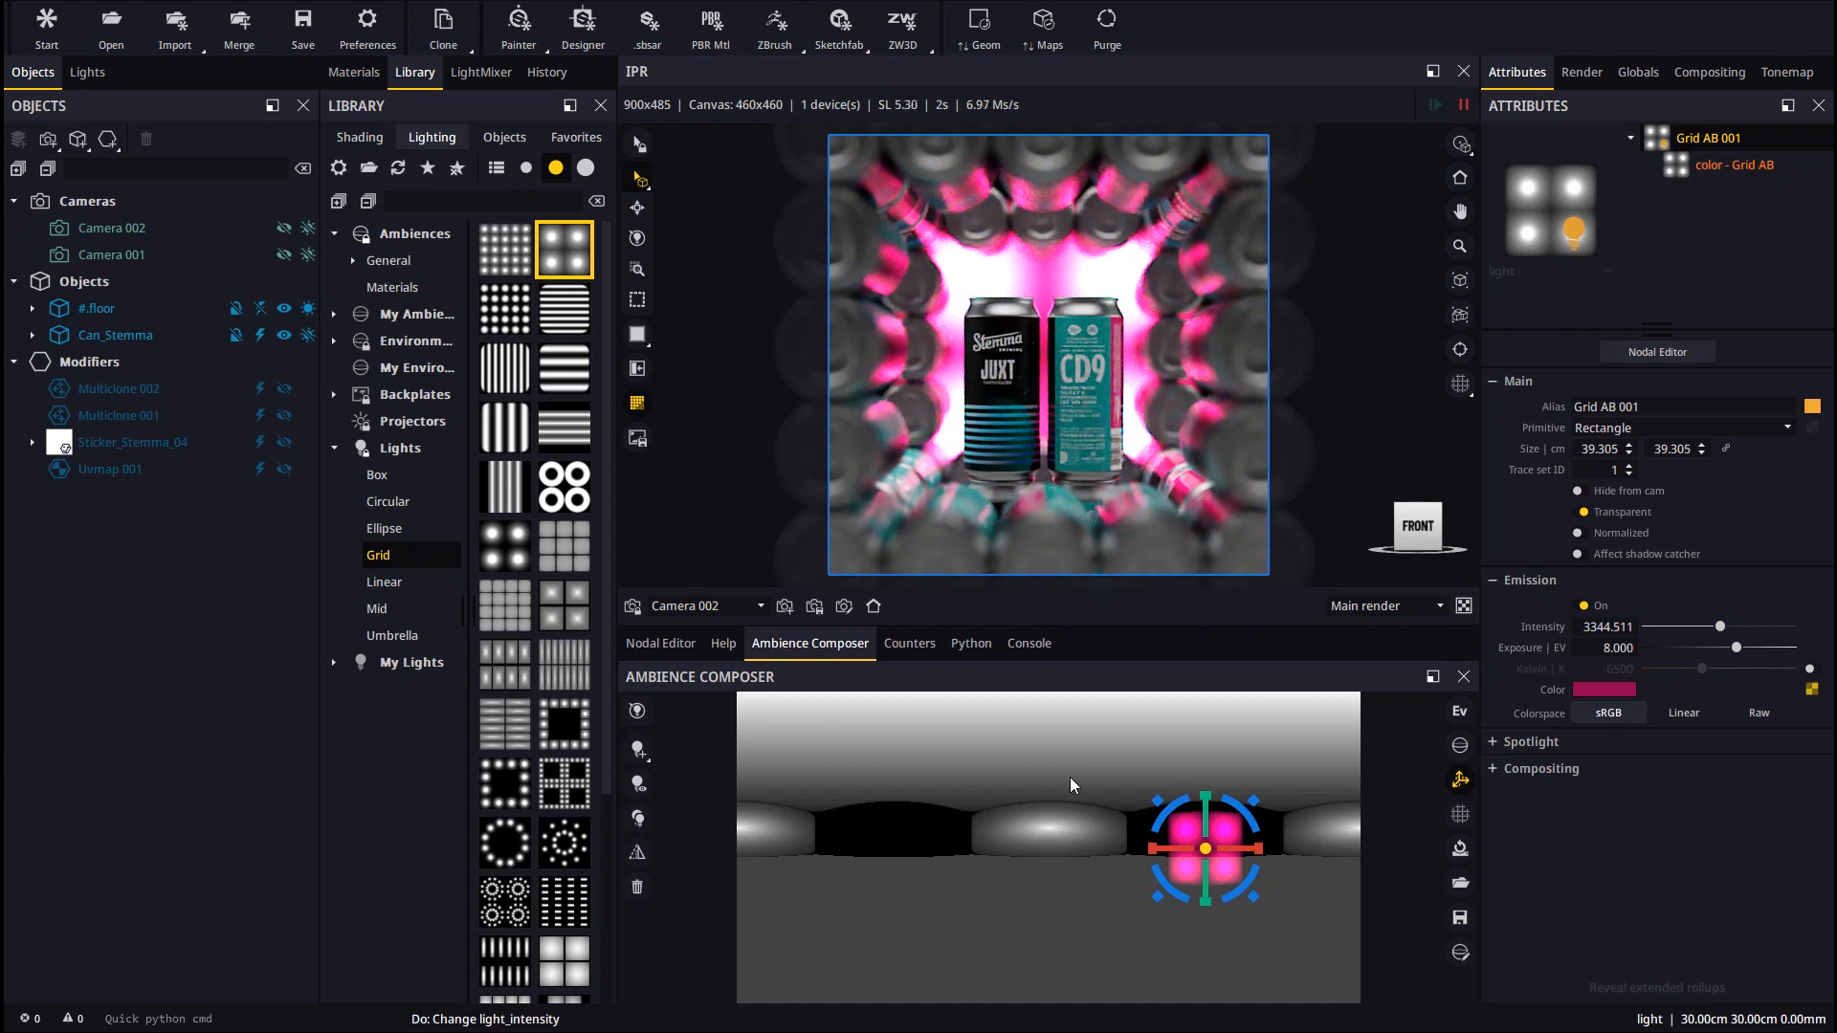
- Create a new light at the center of the environment map and scale it up to about 55 cm square
{"action": "left_click", "coordinate": [377, 475]}
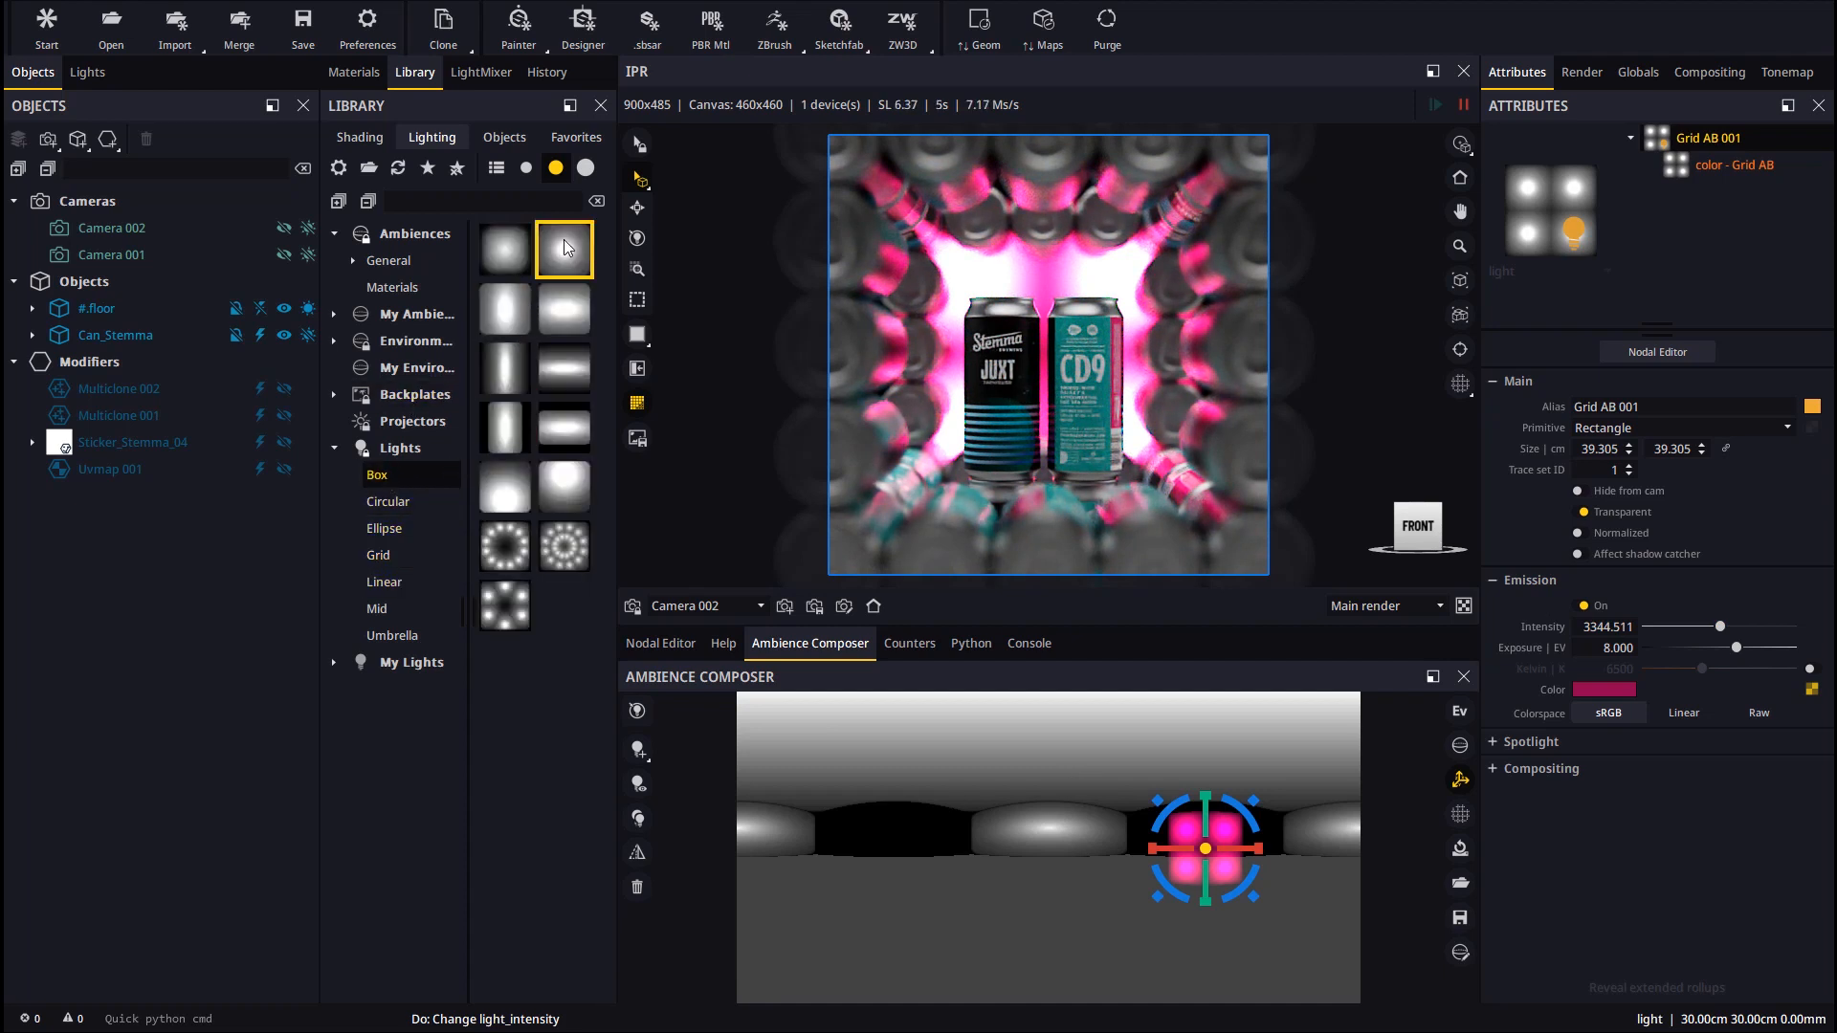
{"action": "left_click", "coordinate": [639, 751]}
{"action": "left_click", "coordinate": [796, 749]}
{"action": "left_click", "coordinate": [1048, 824]}
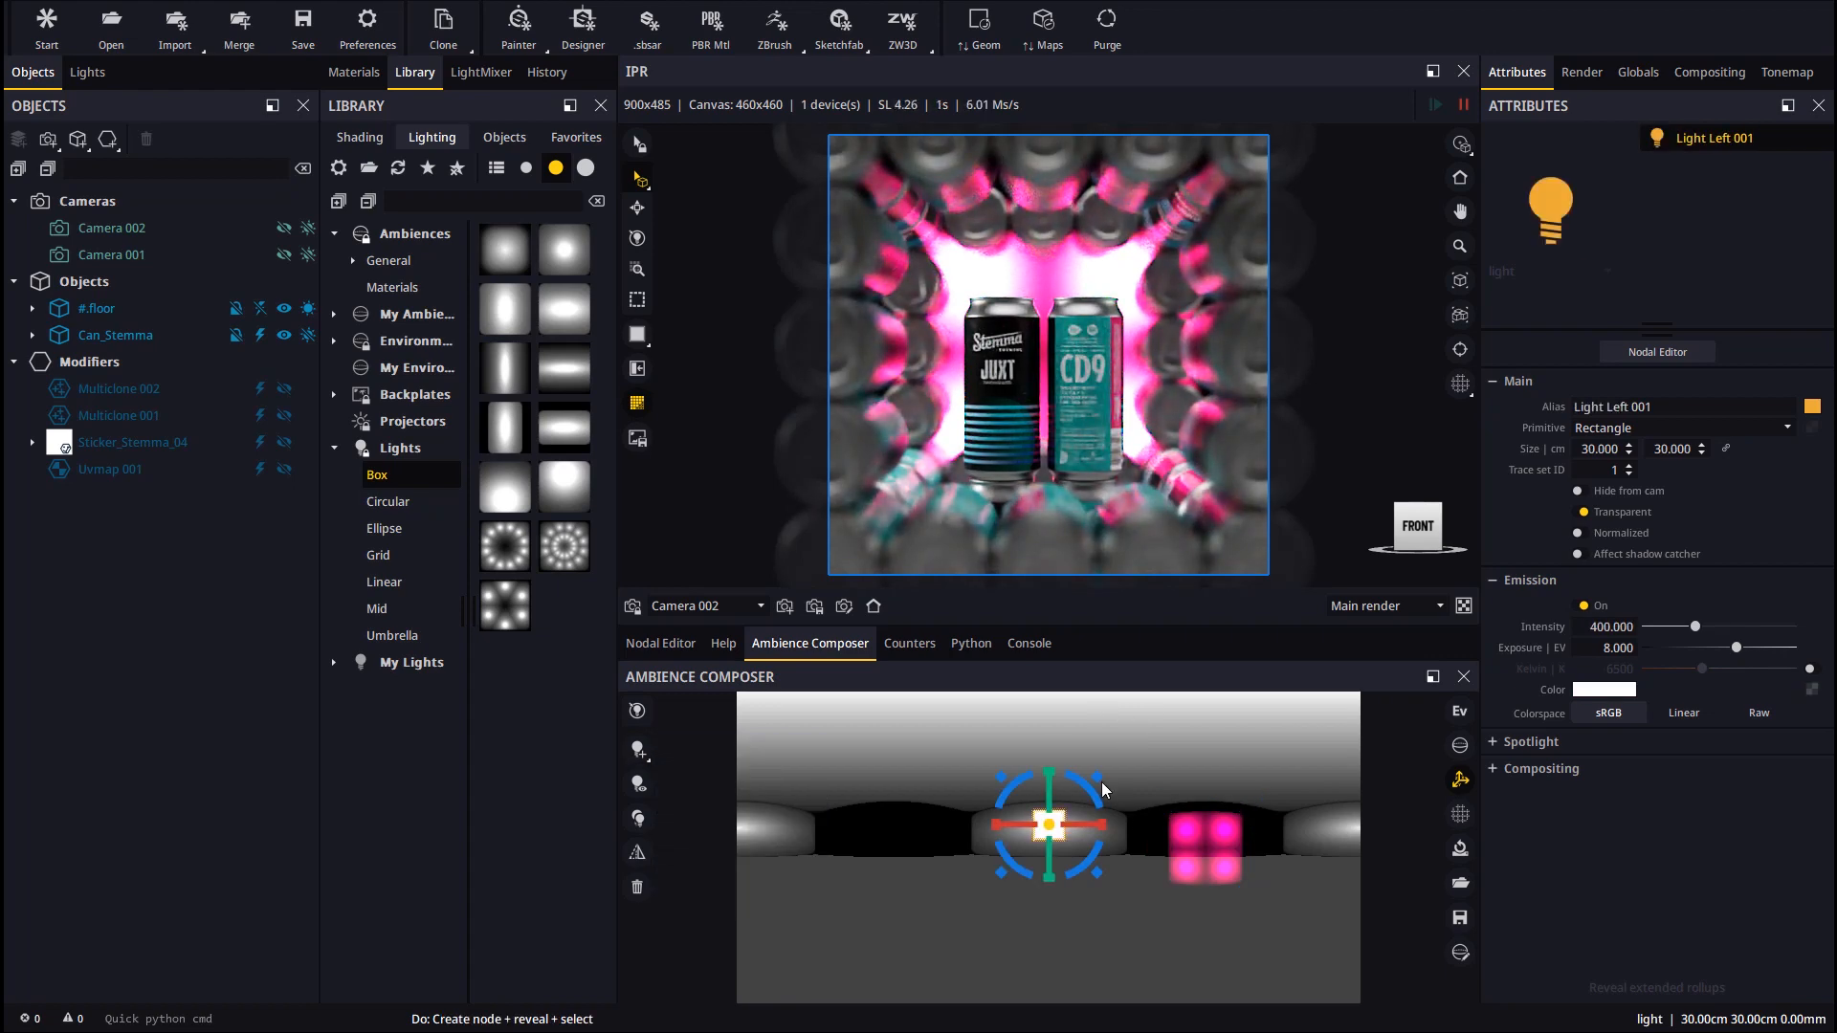
{"action": "left_click_drag", "start_coordinate": [1100, 783], "coordinate": [1191, 744]}
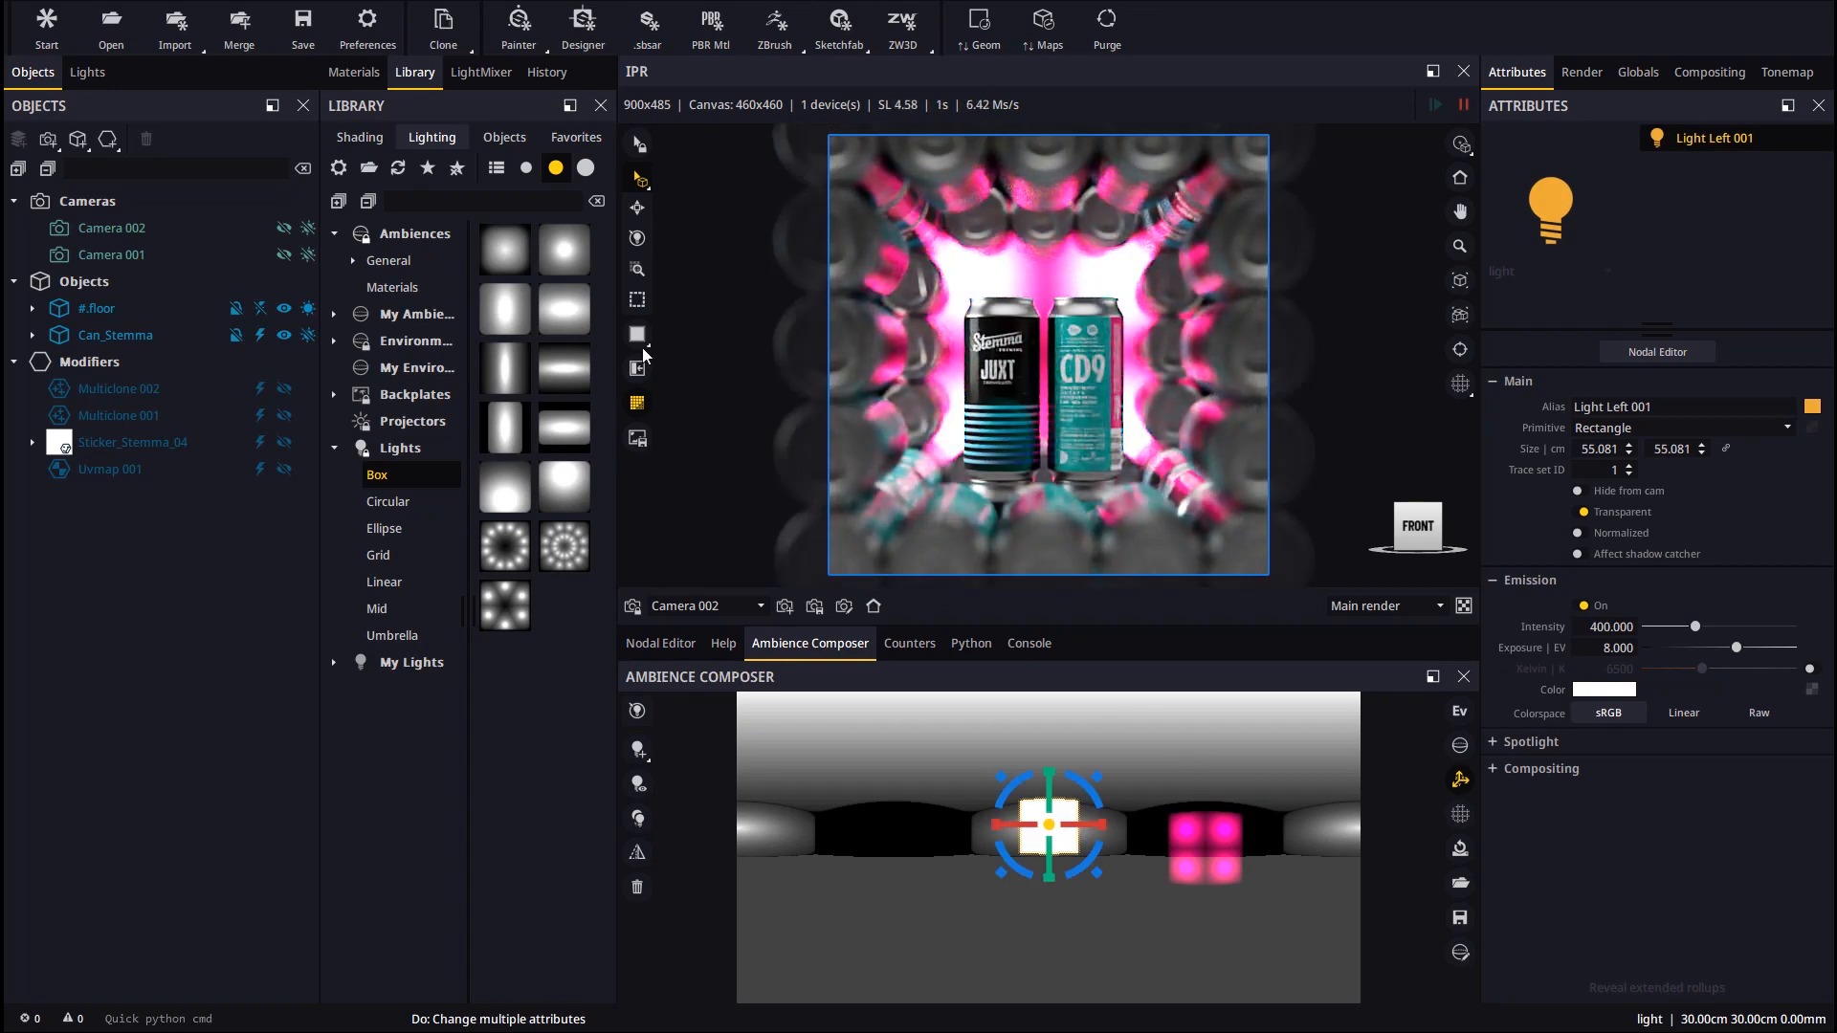
- Apply the Box AB gradient to the new central light and stretch it to about 128 by 298 cm
{"action": "left_click", "coordinate": [87, 71]}
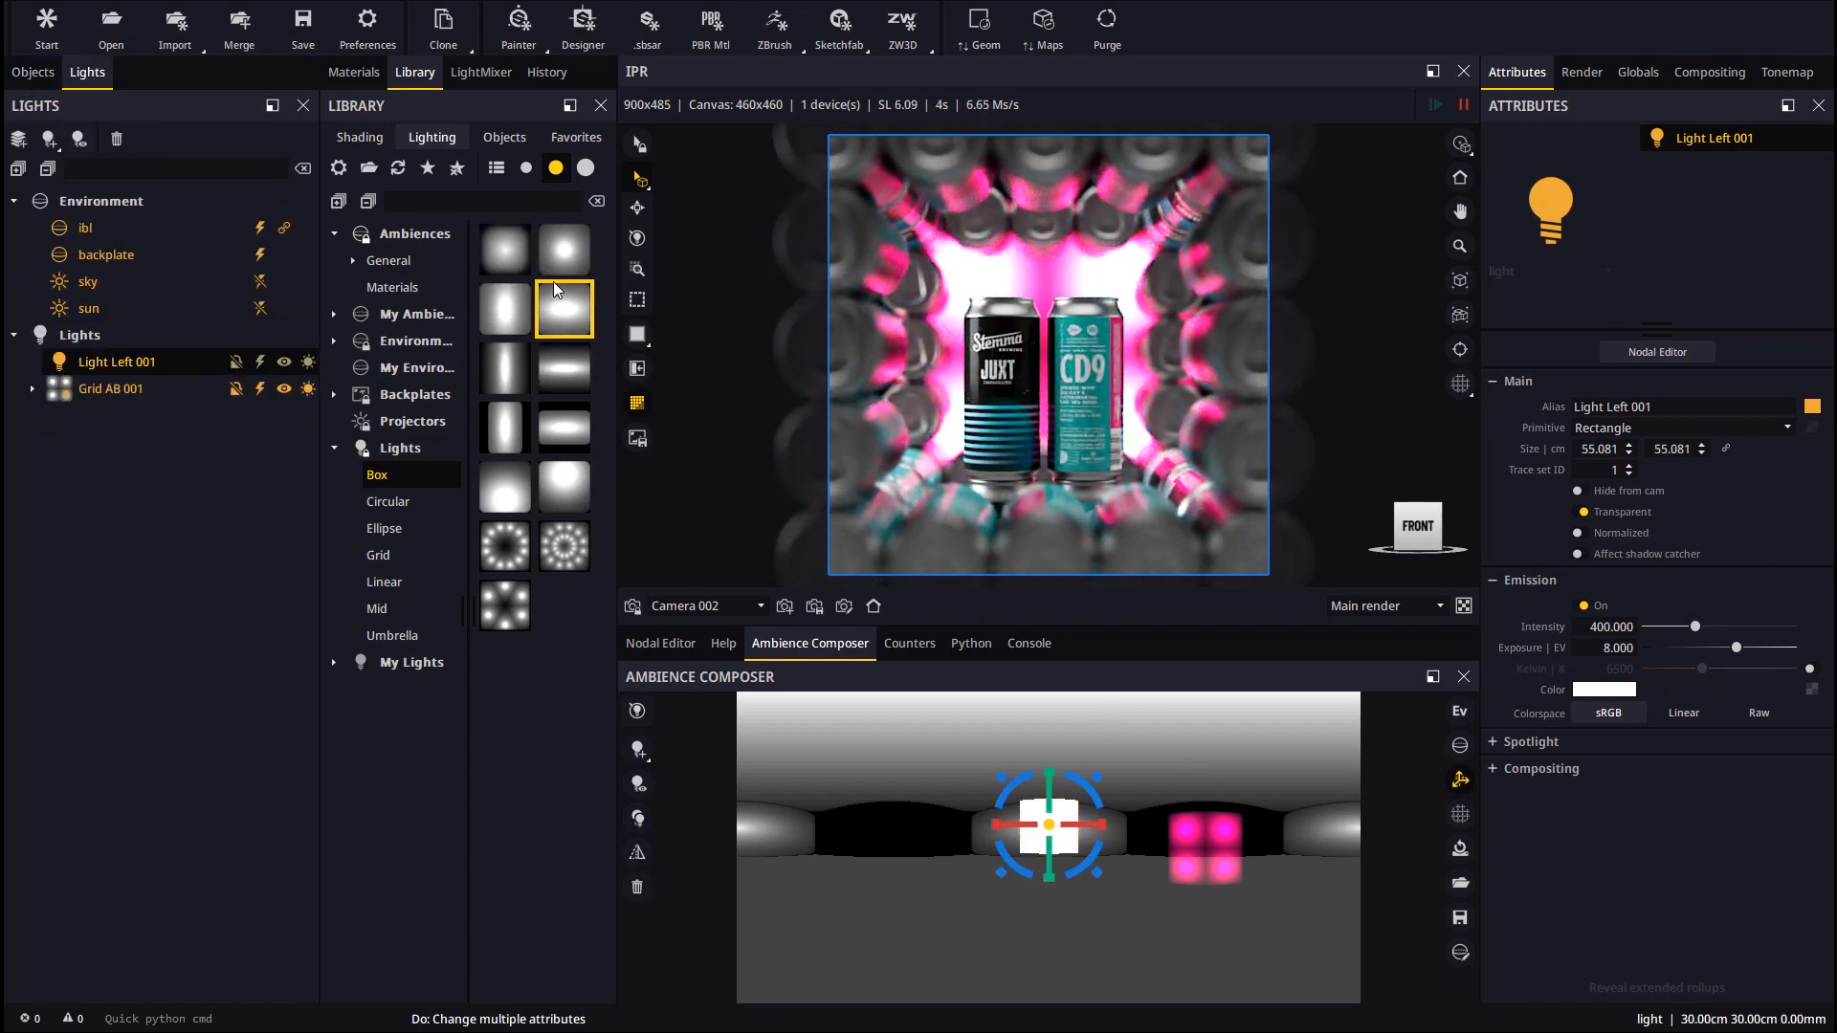
{"action": "left_click_drag", "start_coordinate": [562, 253], "coordinate": [1079, 846]}
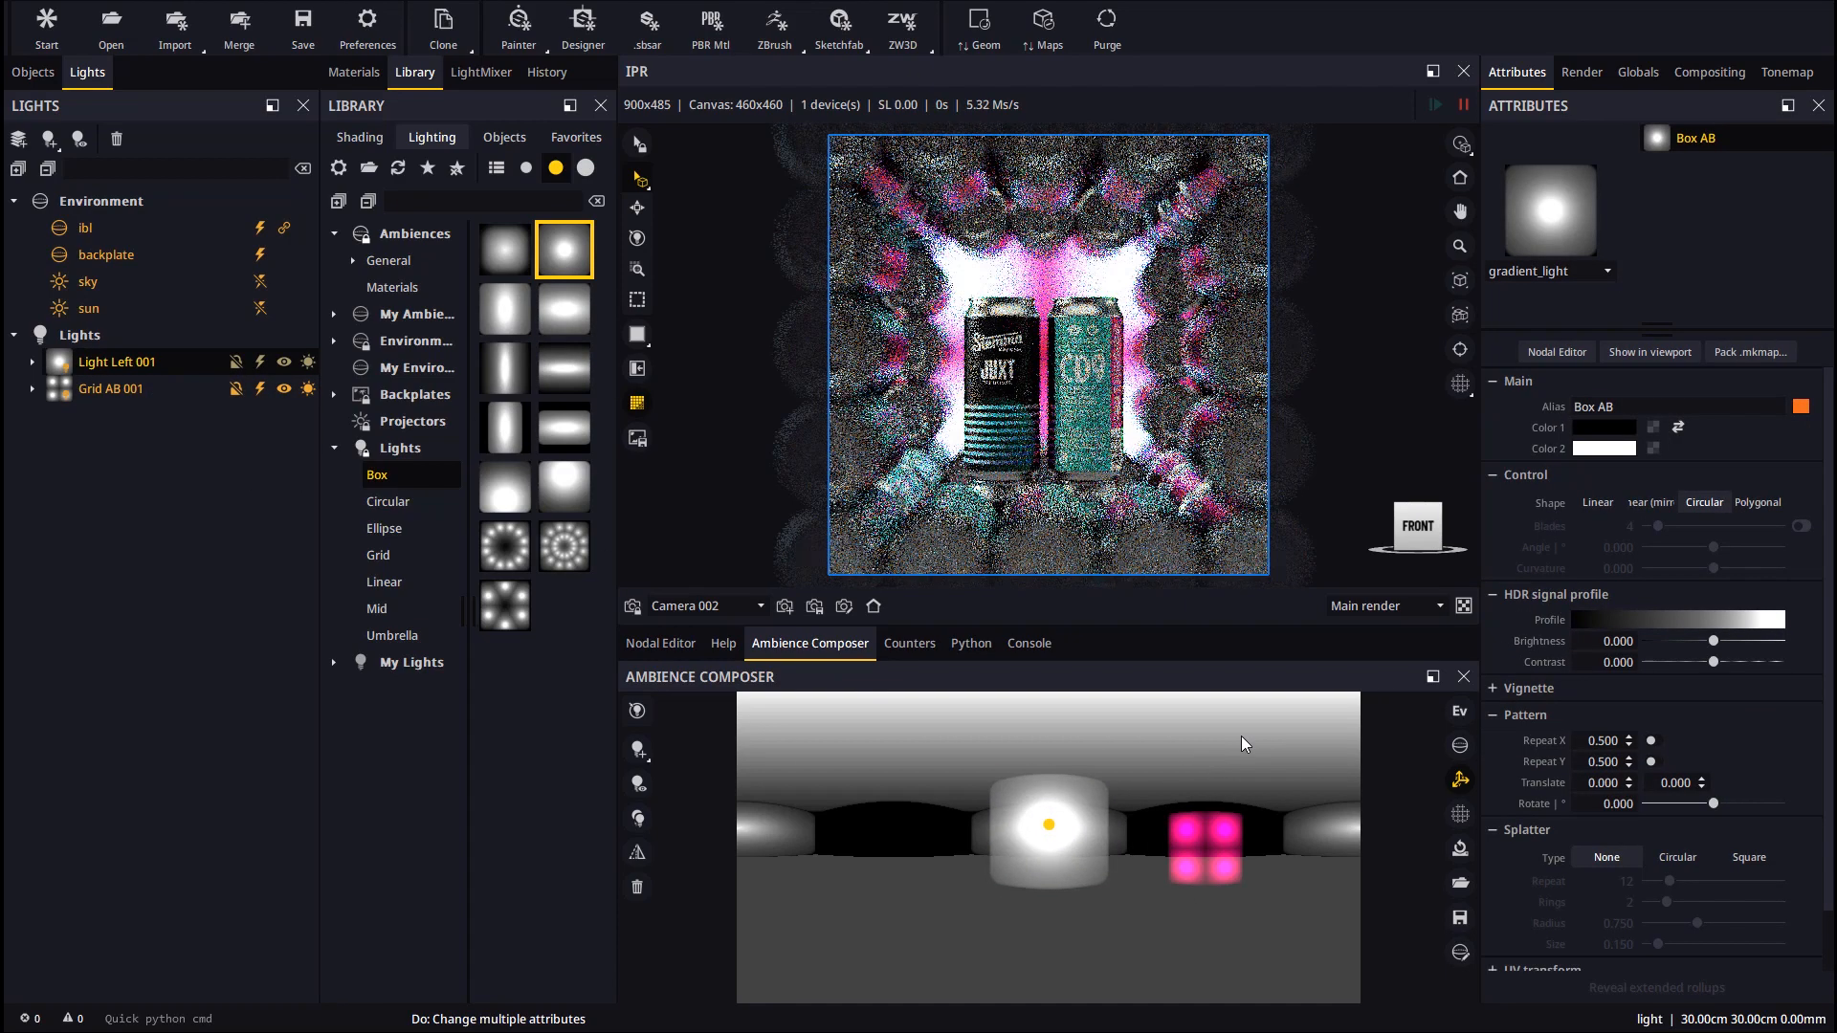
{"action": "left_click_drag", "start_coordinate": [1049, 771], "coordinate": [1053, 624]}
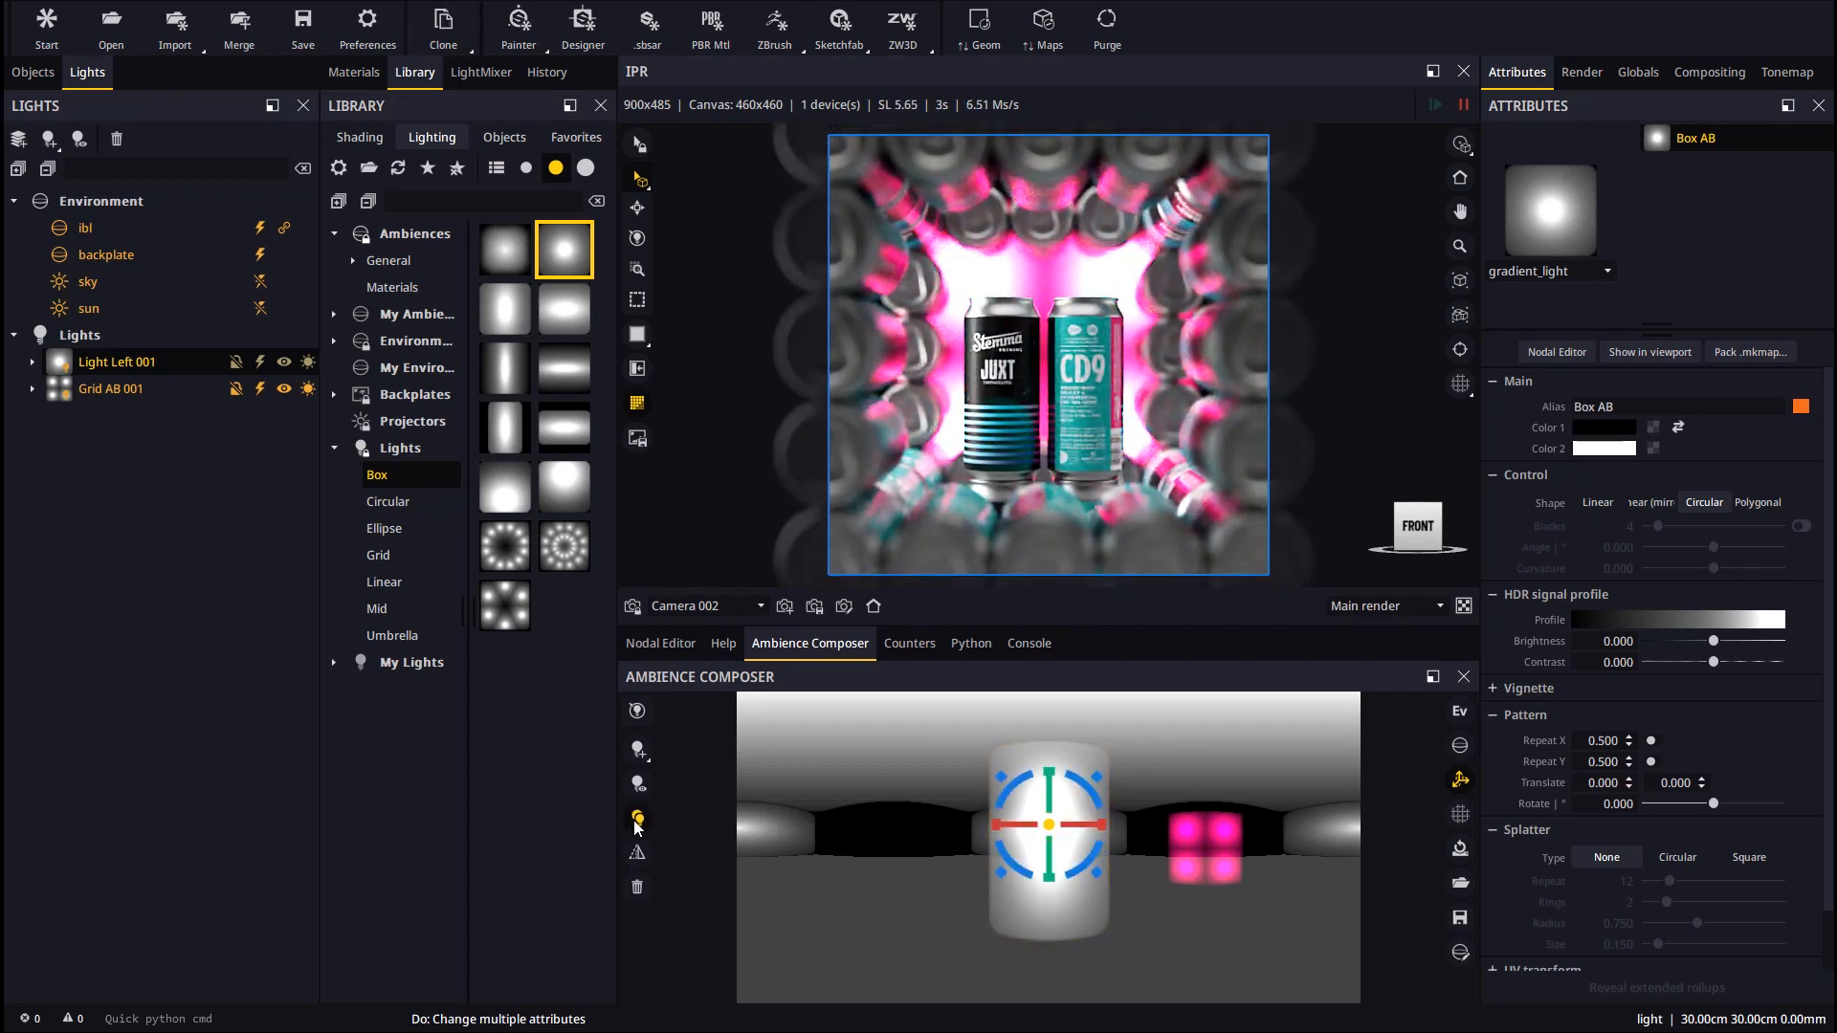
- Duplicate the tall box light and position the copy with the Normalight tool so it lights the outer edge of the CD9 can
{"action": "left_click", "coordinate": [637, 711]}
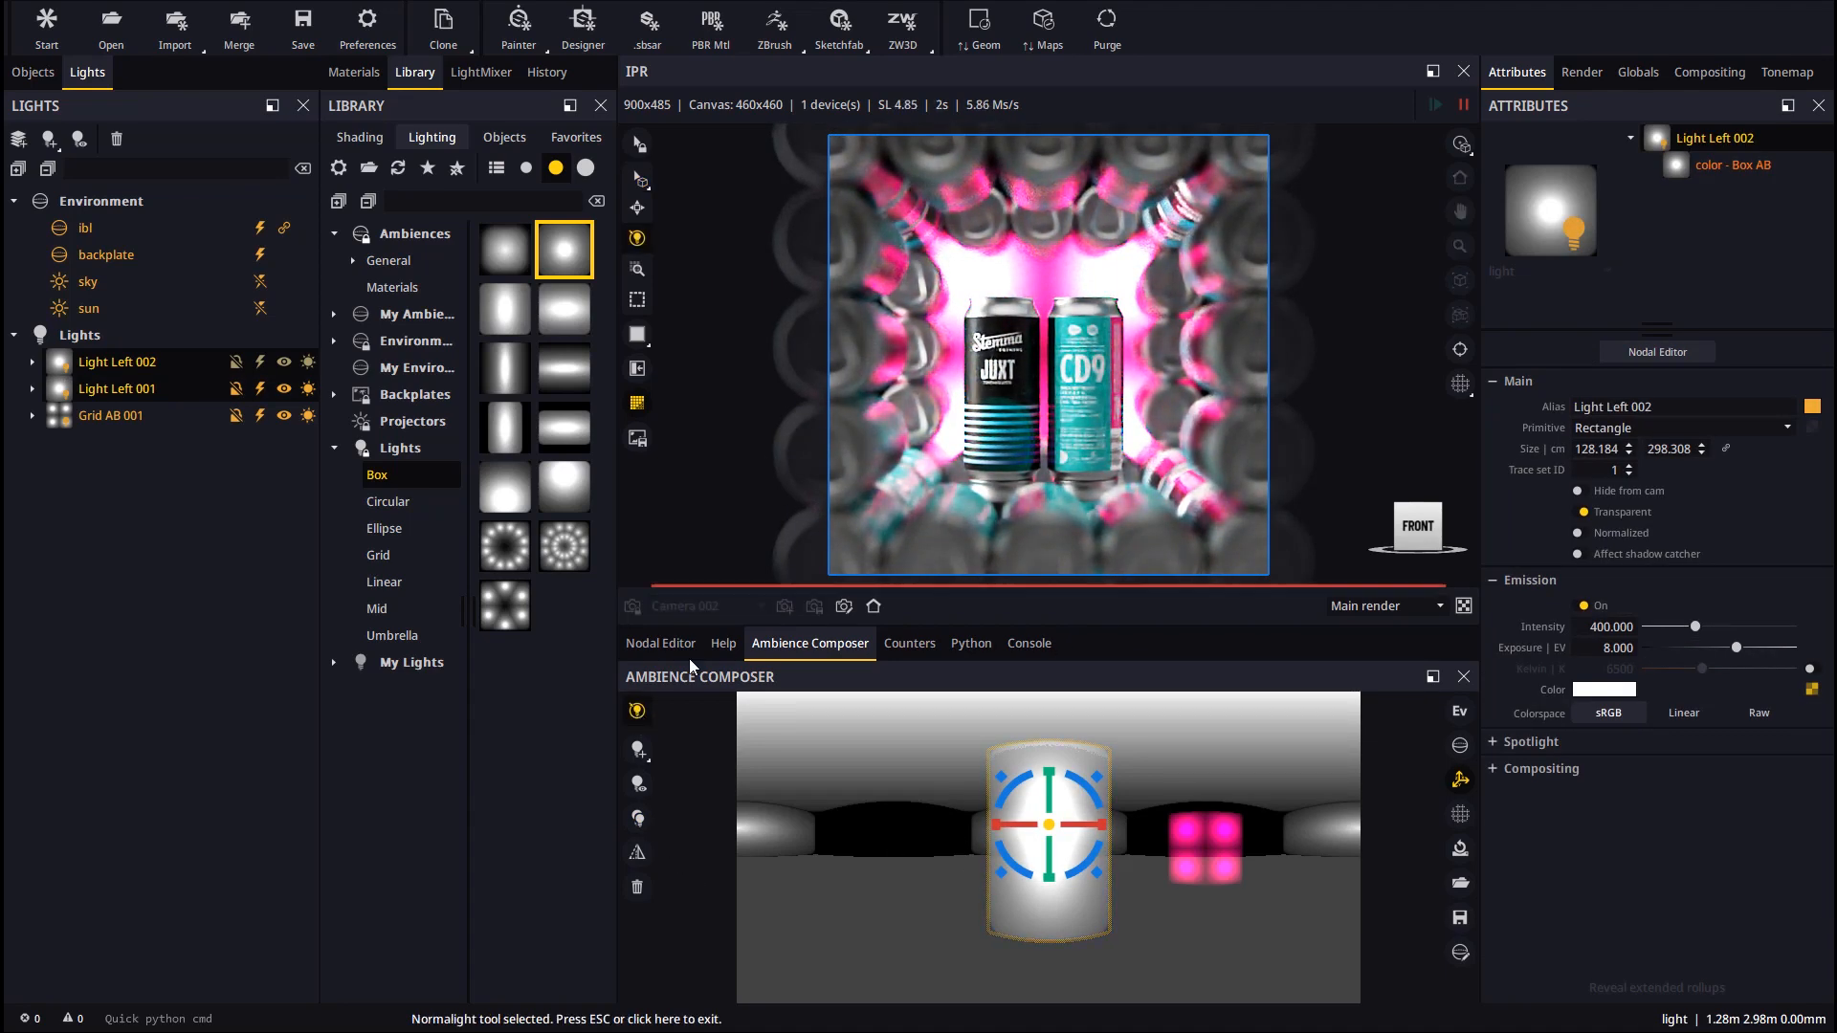
{"action": "left_click", "coordinate": [1108, 362]}
{"action": "left_click", "coordinate": [1144, 386]}
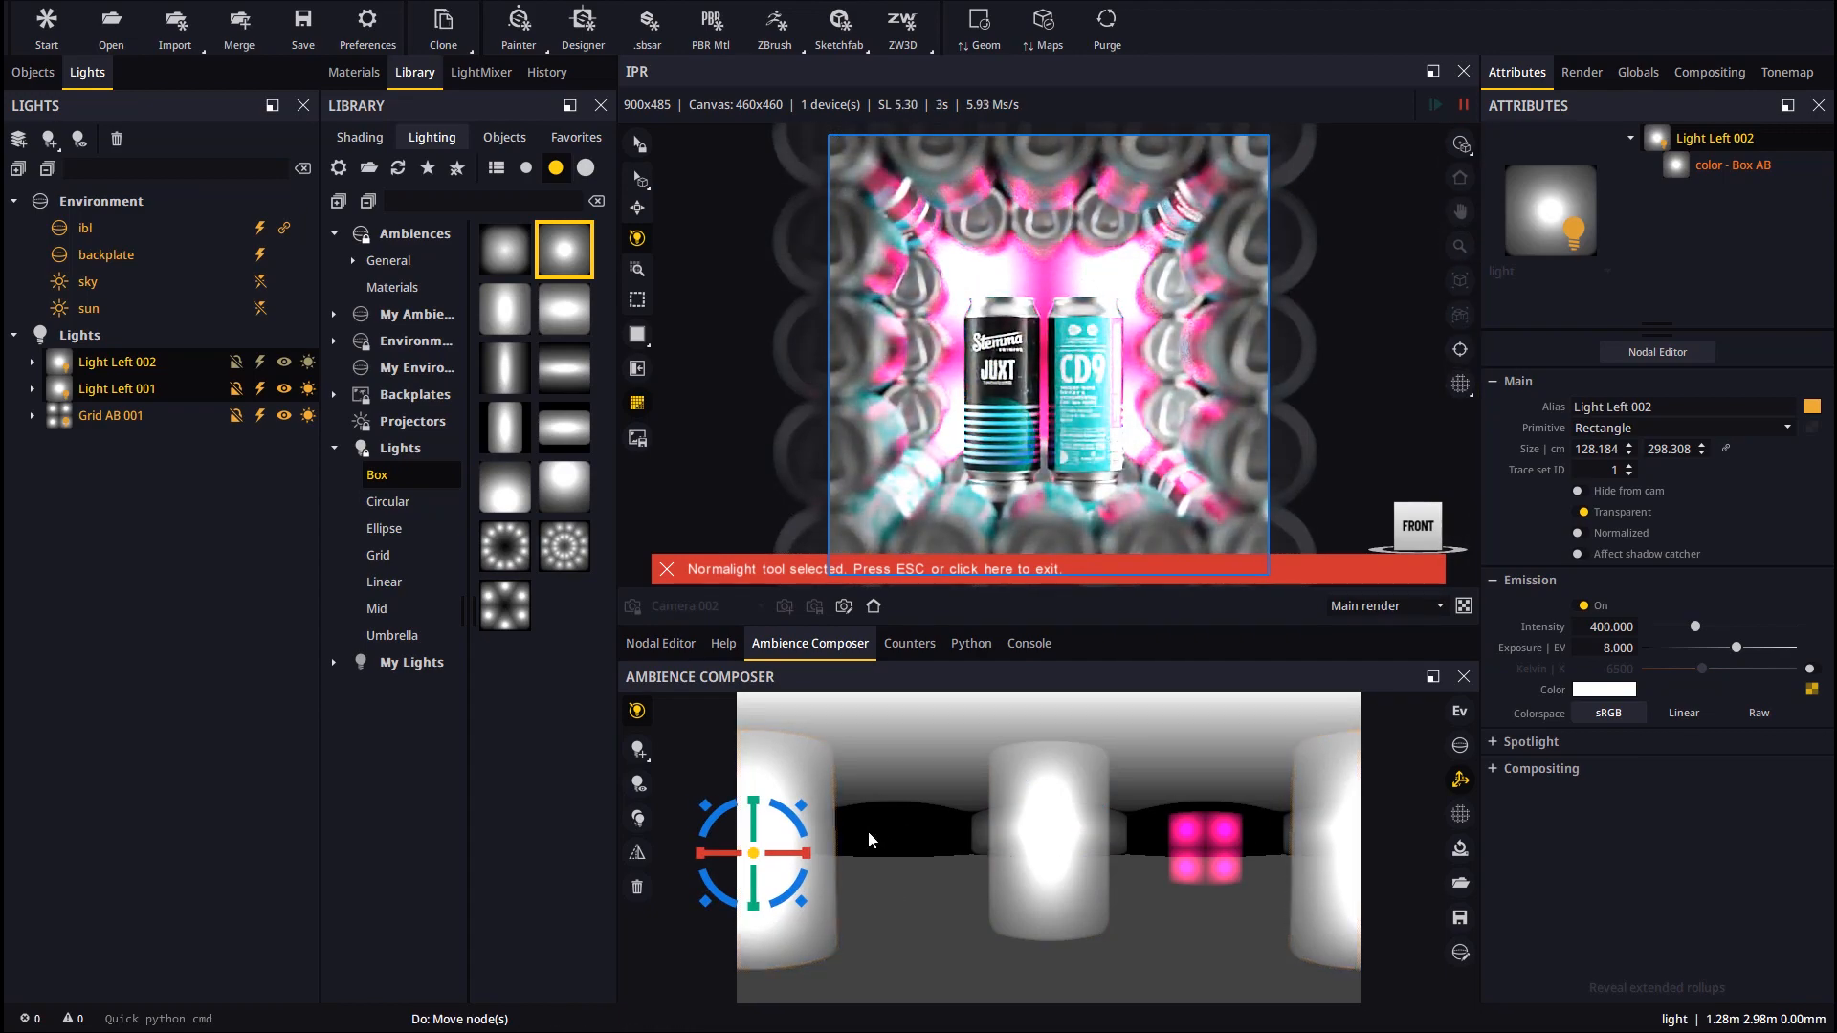
{"action": "left_click", "coordinate": [1121, 372]}
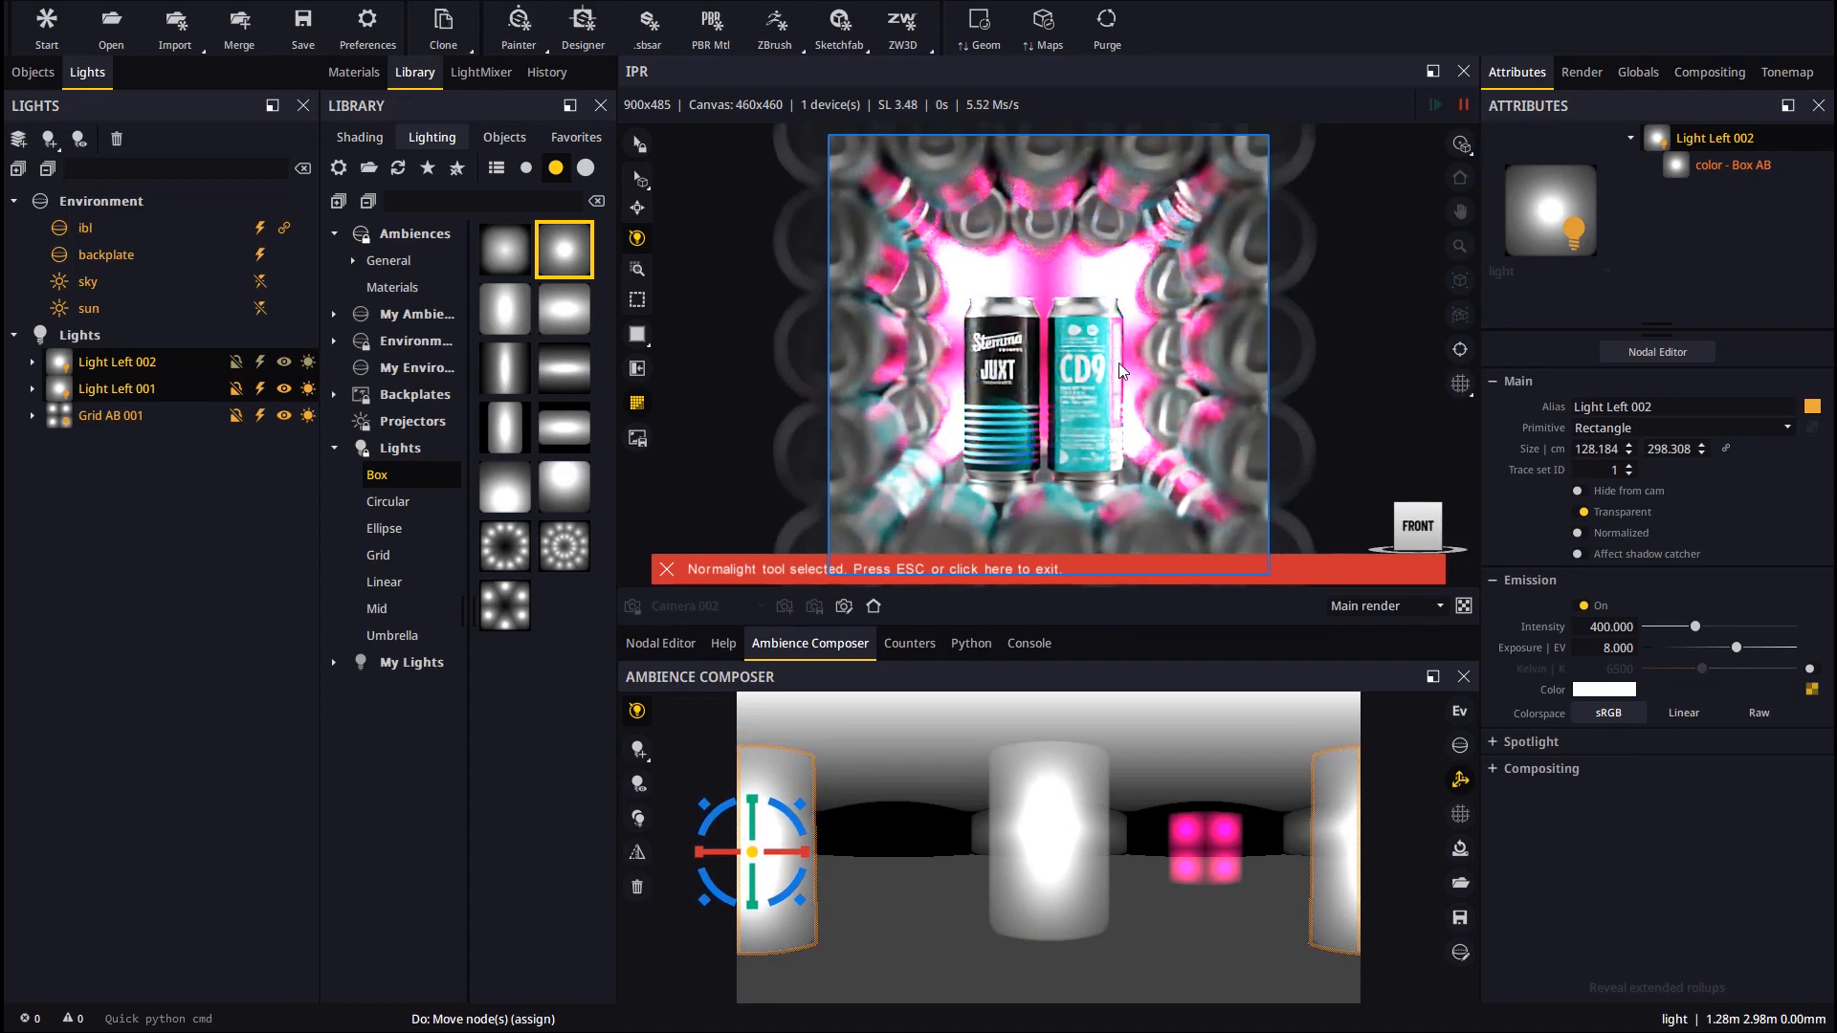
{"action": "scroll", "coordinate": [910, 830], "scroll_direction": "down", "scroll_amount": 1}
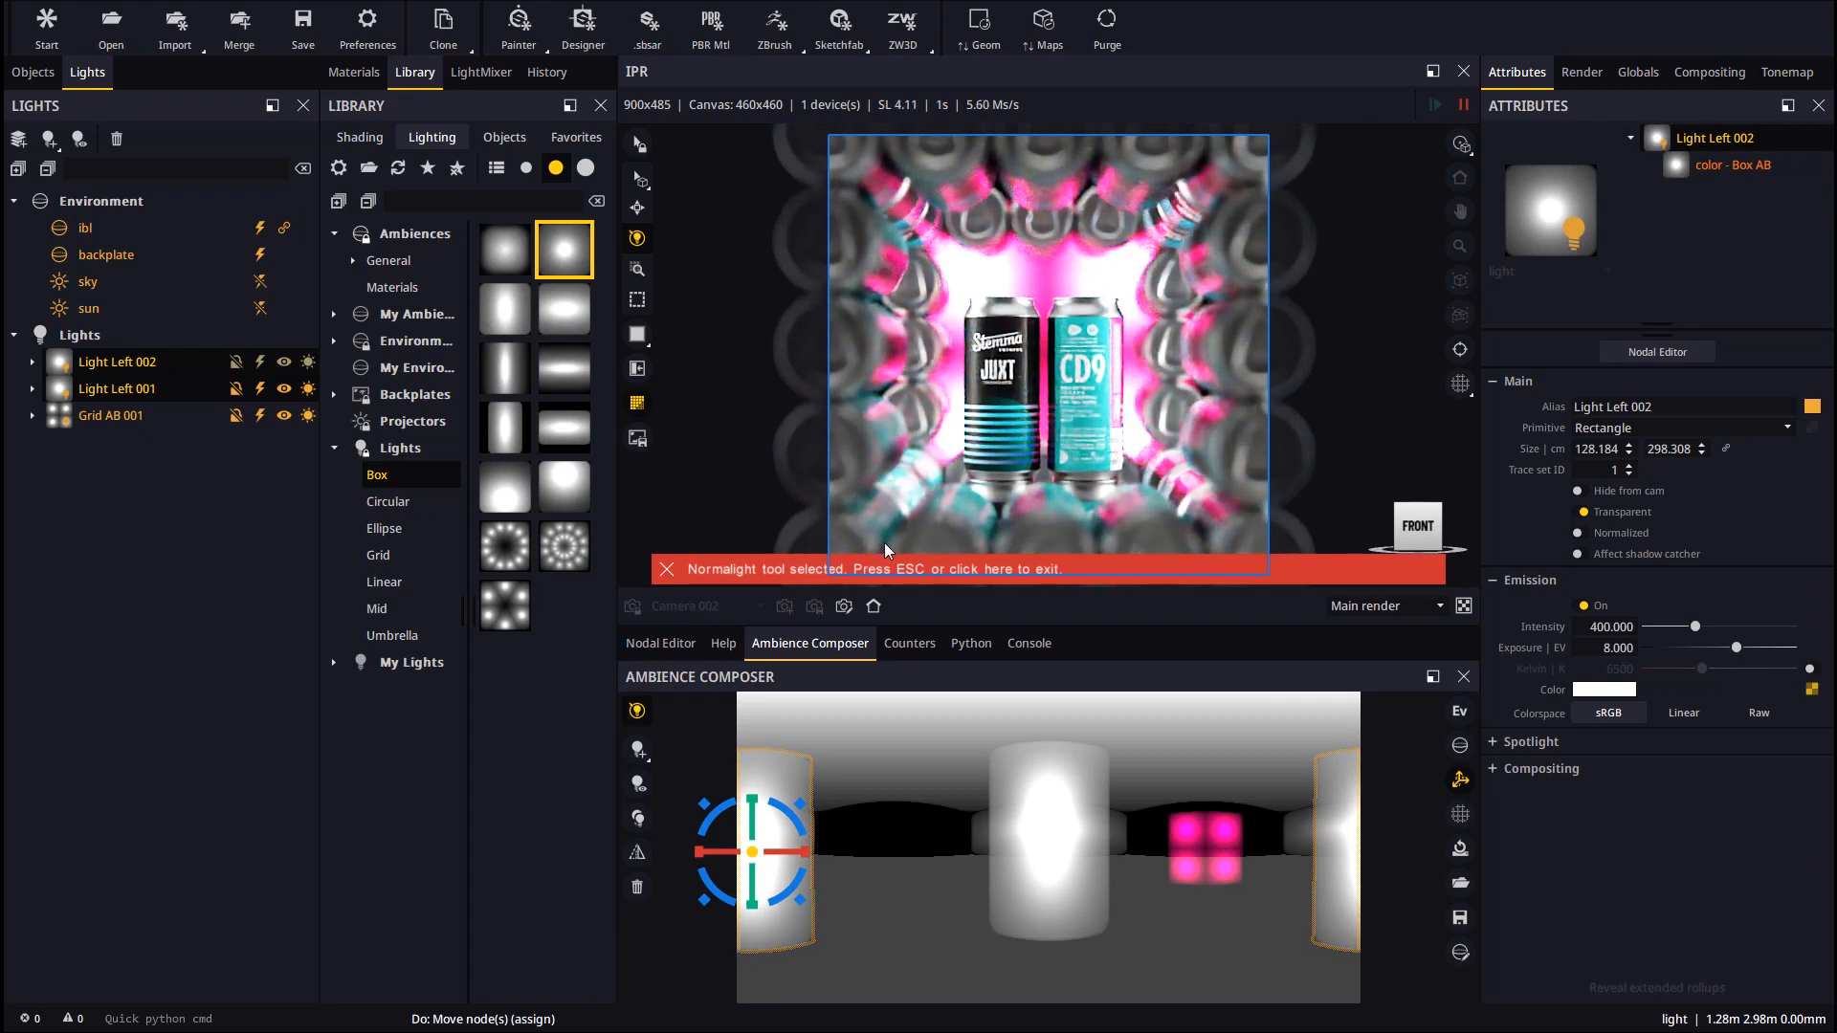
{"action": "left_click", "coordinate": [859, 576]}
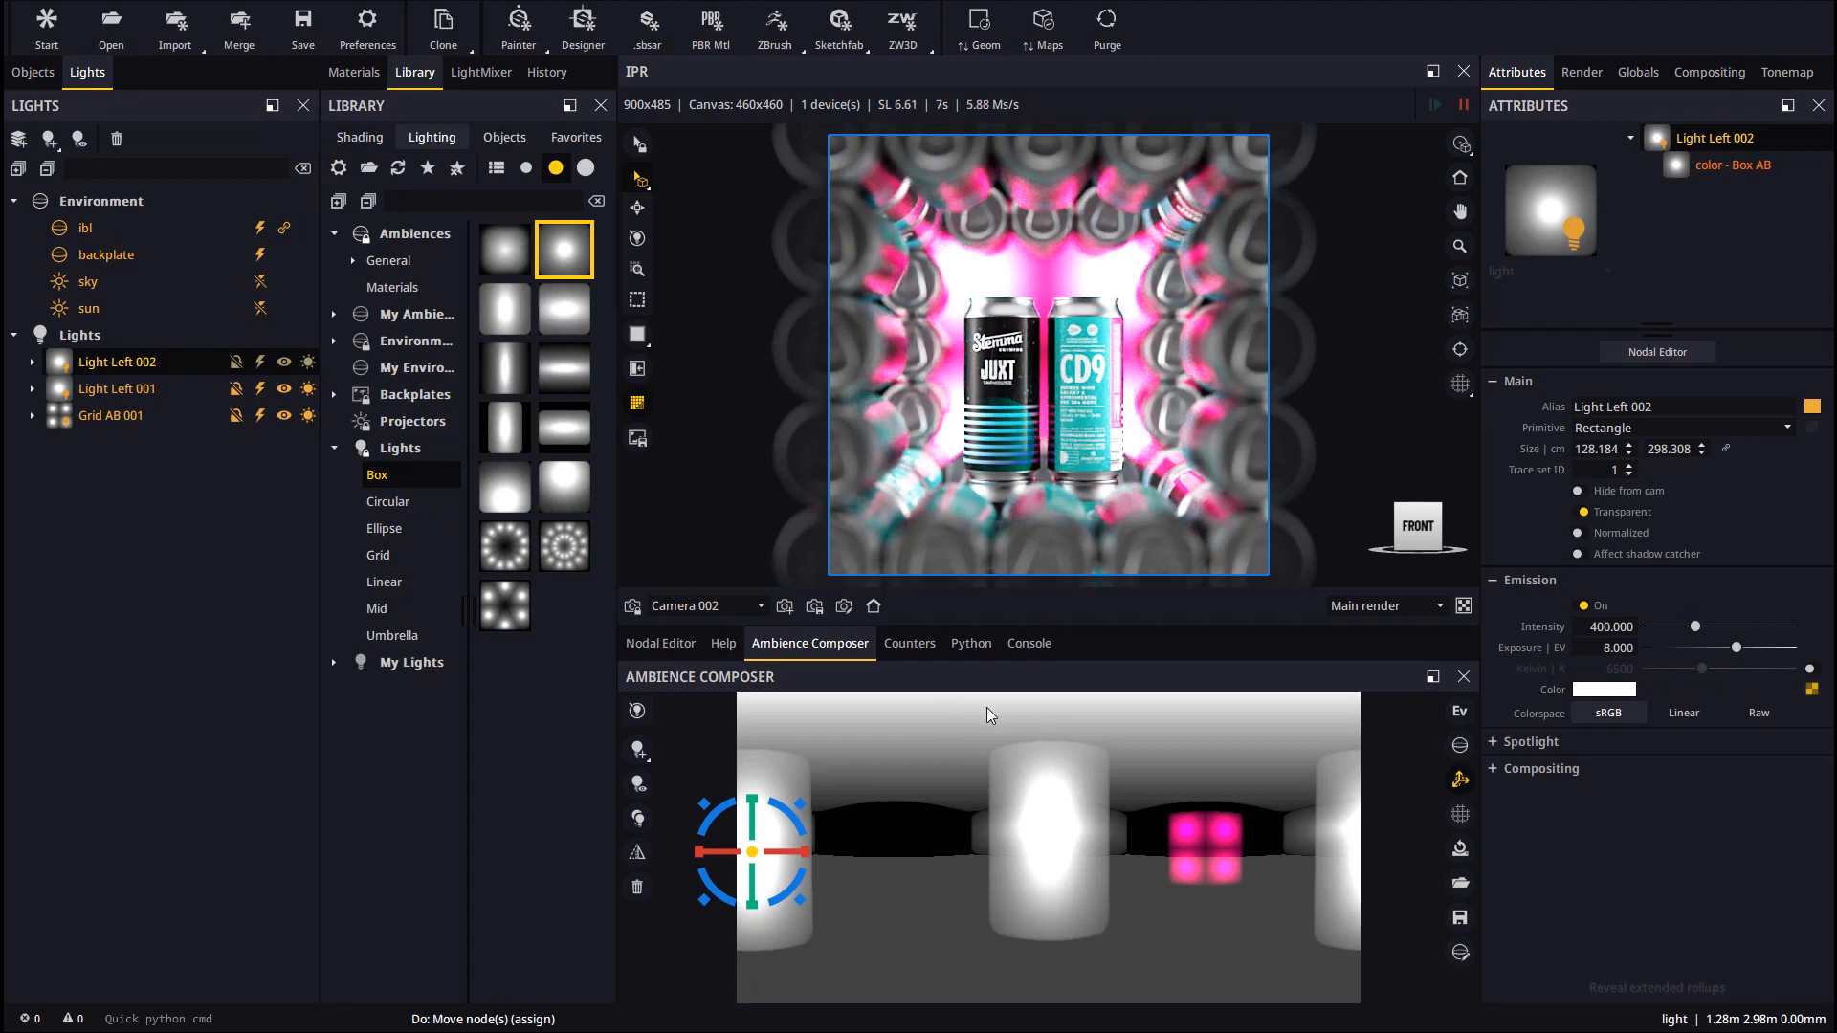
- Add a Circular AB light about 68 cm in size and move it overhead in the environment
{"action": "left_click", "coordinate": [435, 505]}
{"action": "left_click_drag", "start_coordinate": [563, 249], "coordinate": [1148, 816]}
{"action": "left_click_drag", "start_coordinate": [954, 706], "coordinate": [1245, 730]}
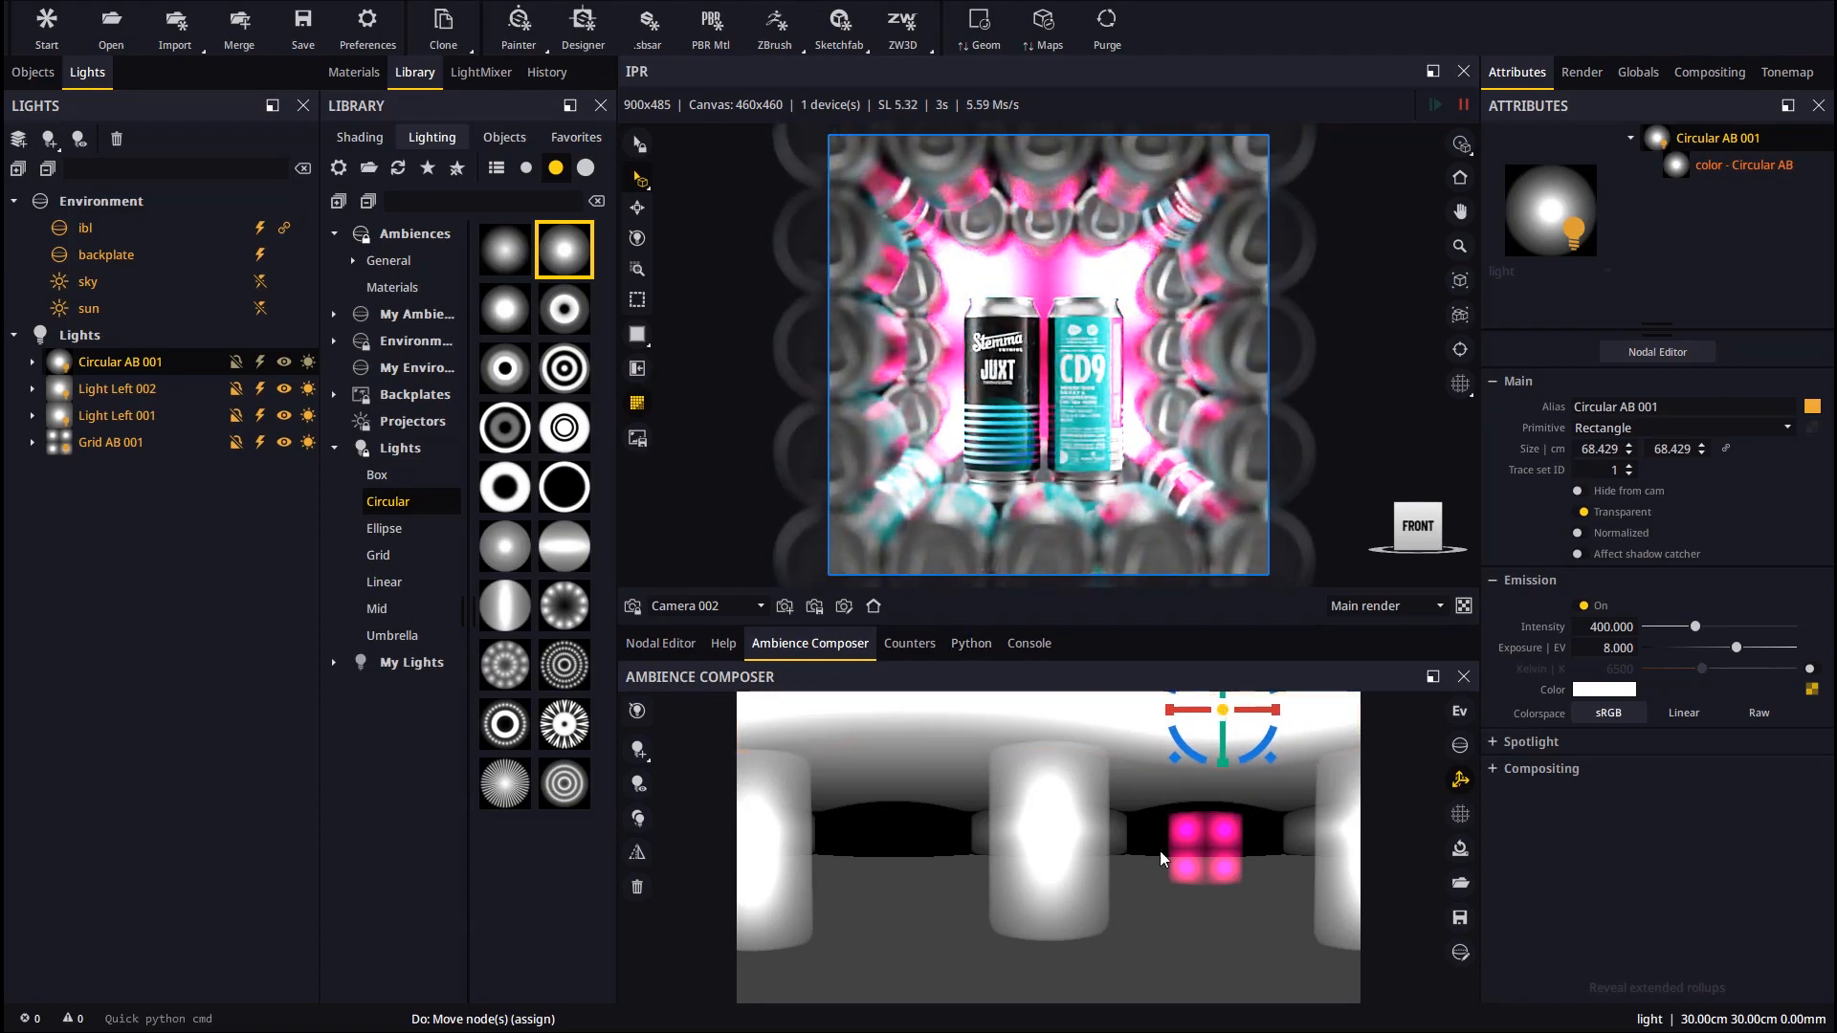
- Enlarge the render view, engage the LightMixer with all four light channels muted, and lower the ambient power to about 0.112
{"action": "left_click_drag", "start_coordinate": [1032, 623], "coordinate": [1033, 823]}
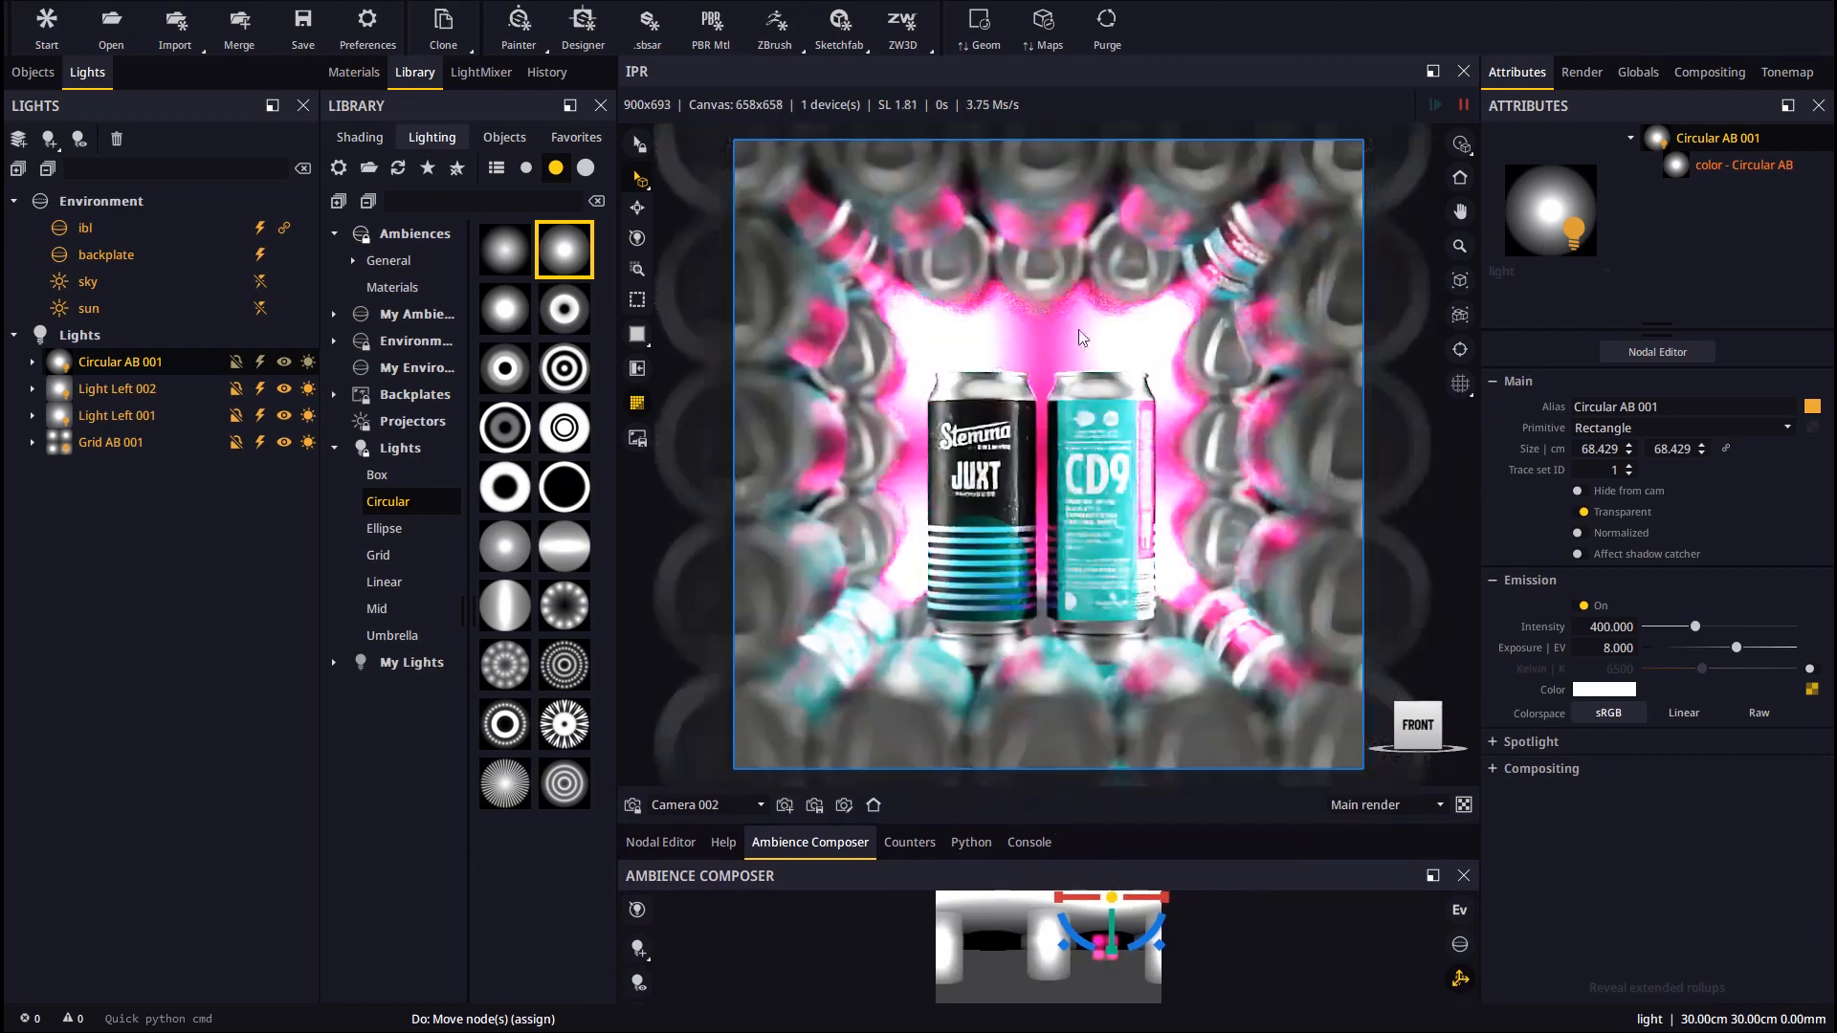
{"action": "left_click", "coordinate": [481, 71]}
{"action": "left_click", "coordinate": [335, 138]}
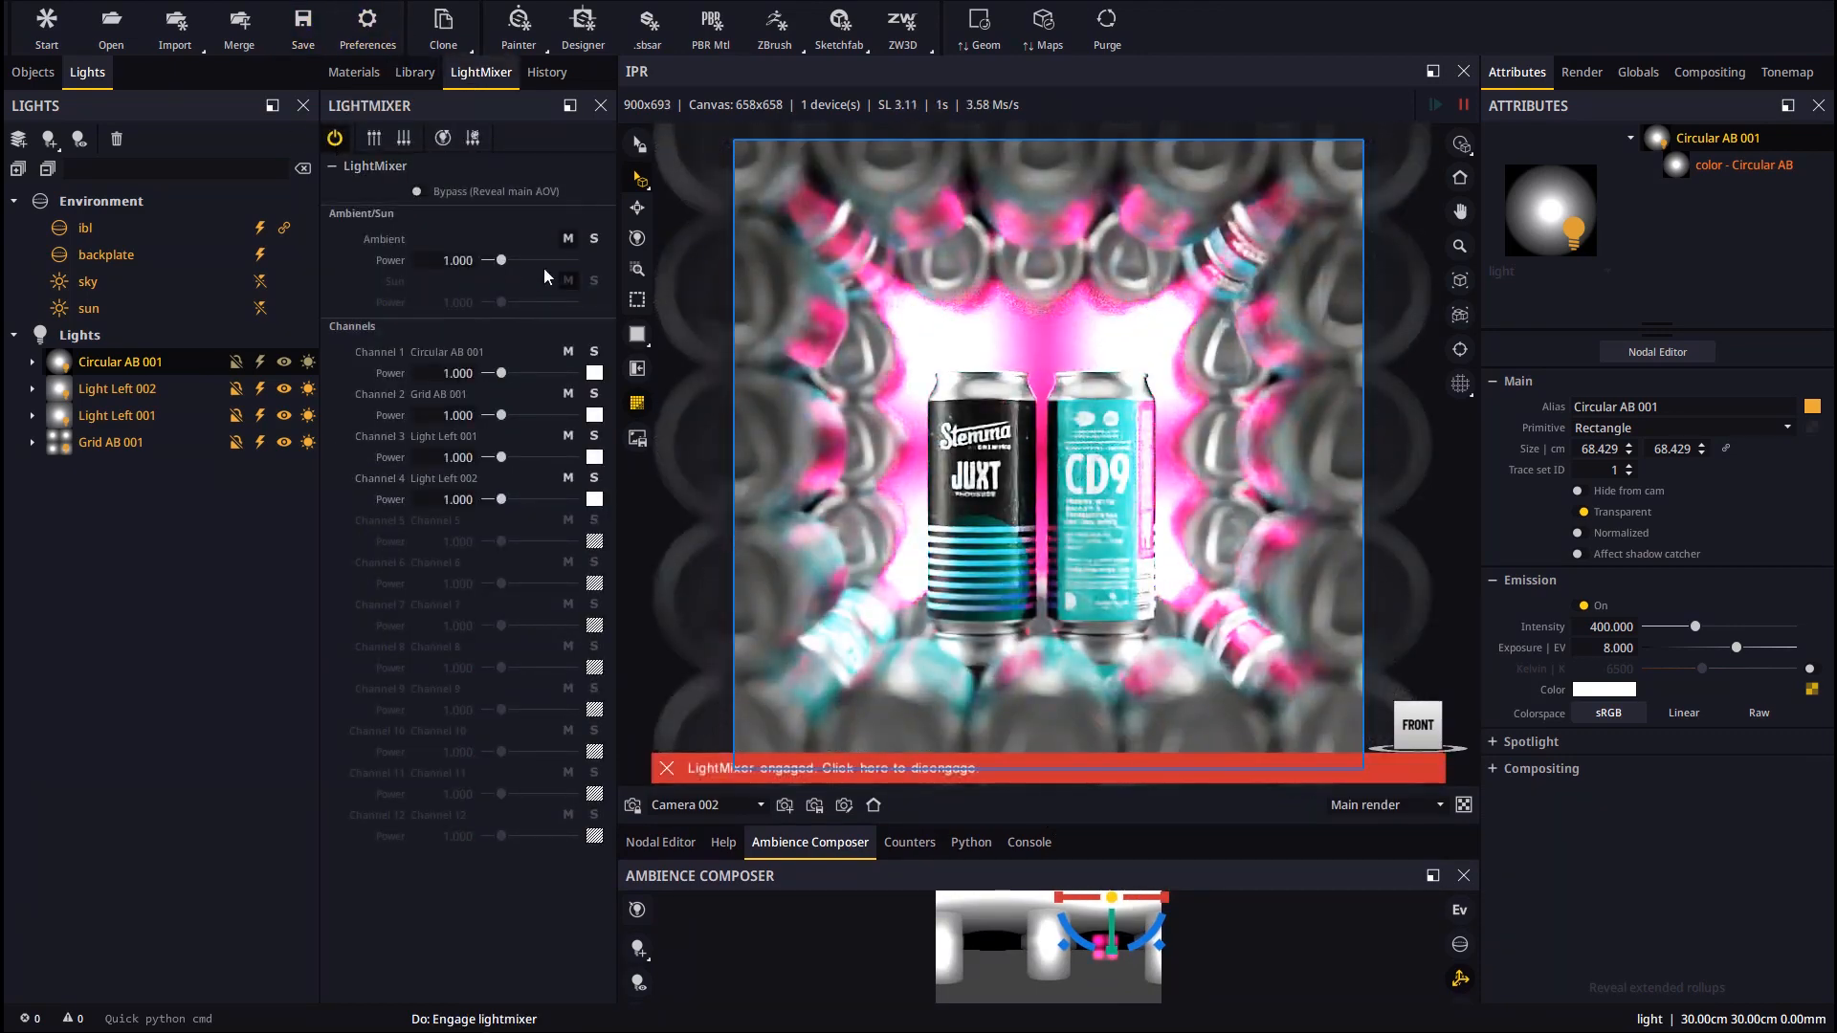
{"action": "left_click", "coordinate": [403, 138]}
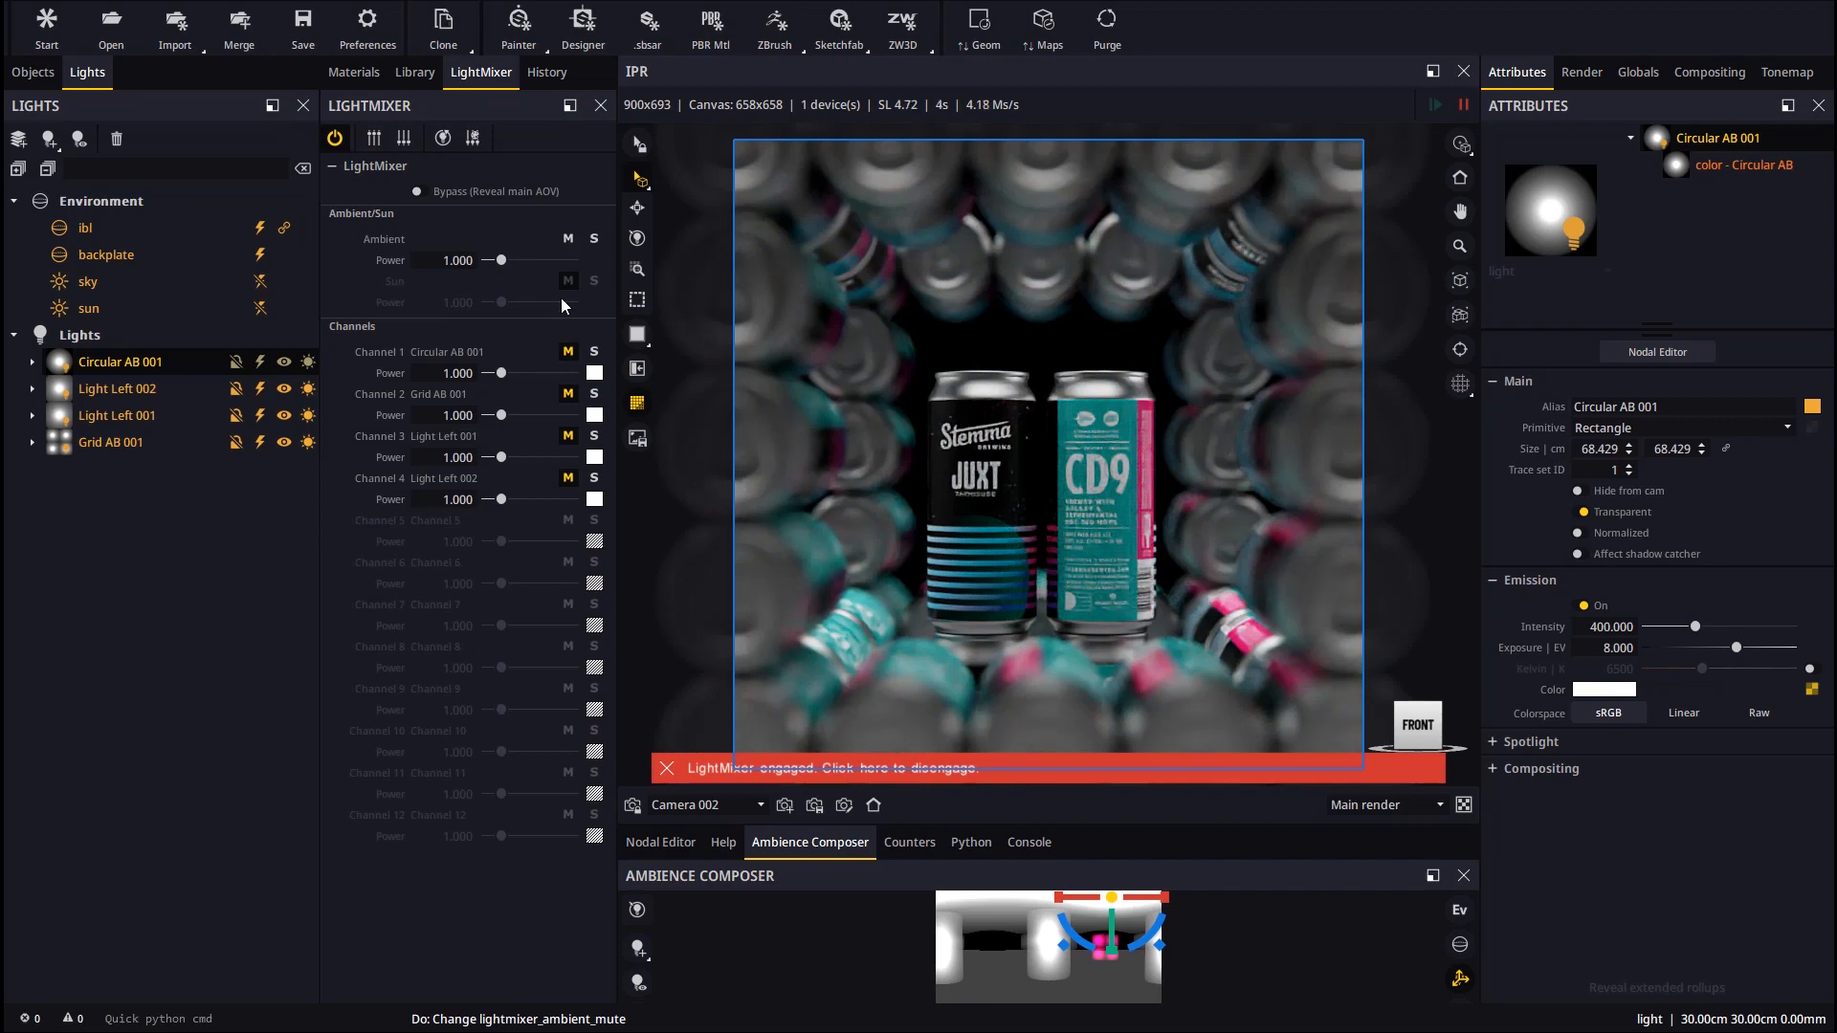
{"action": "left_click_drag", "start_coordinate": [504, 262], "coordinate": [497, 263]}
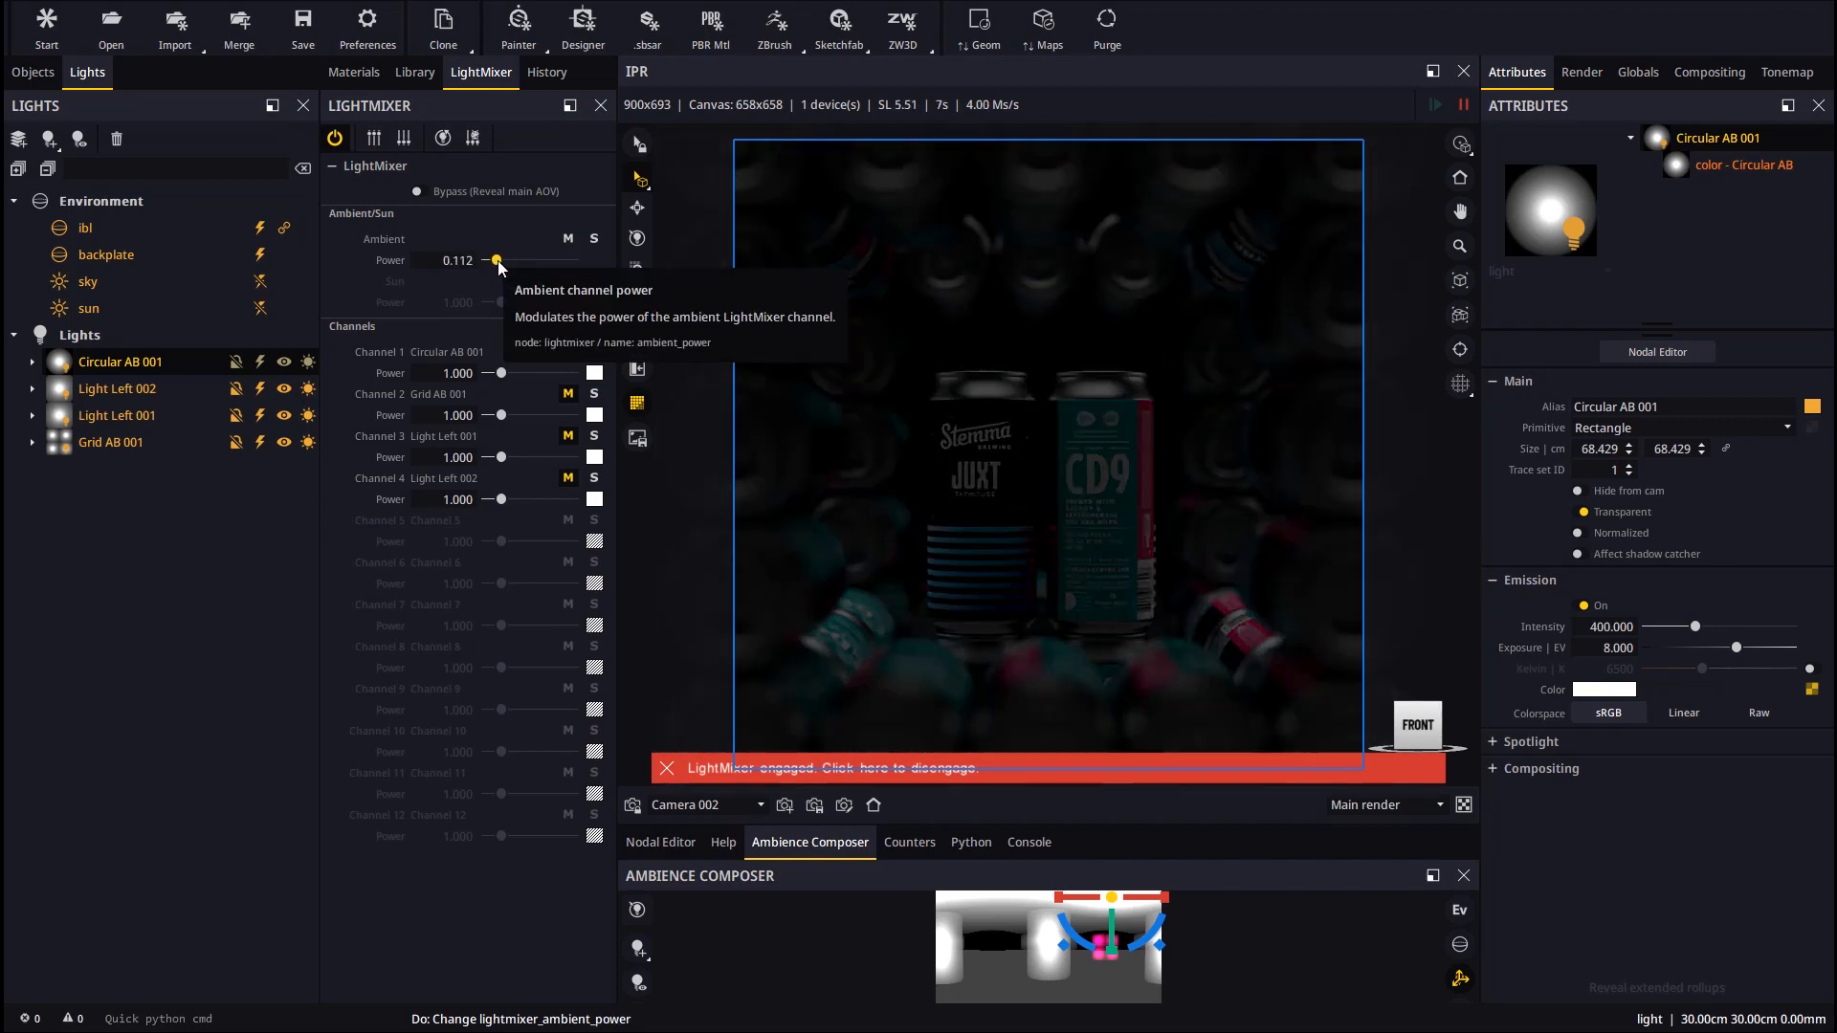
- Unmute the Circular AB 001 channel, raise its power to about 2.69, and tint it light blue
{"action": "left_click", "coordinate": [570, 353]}
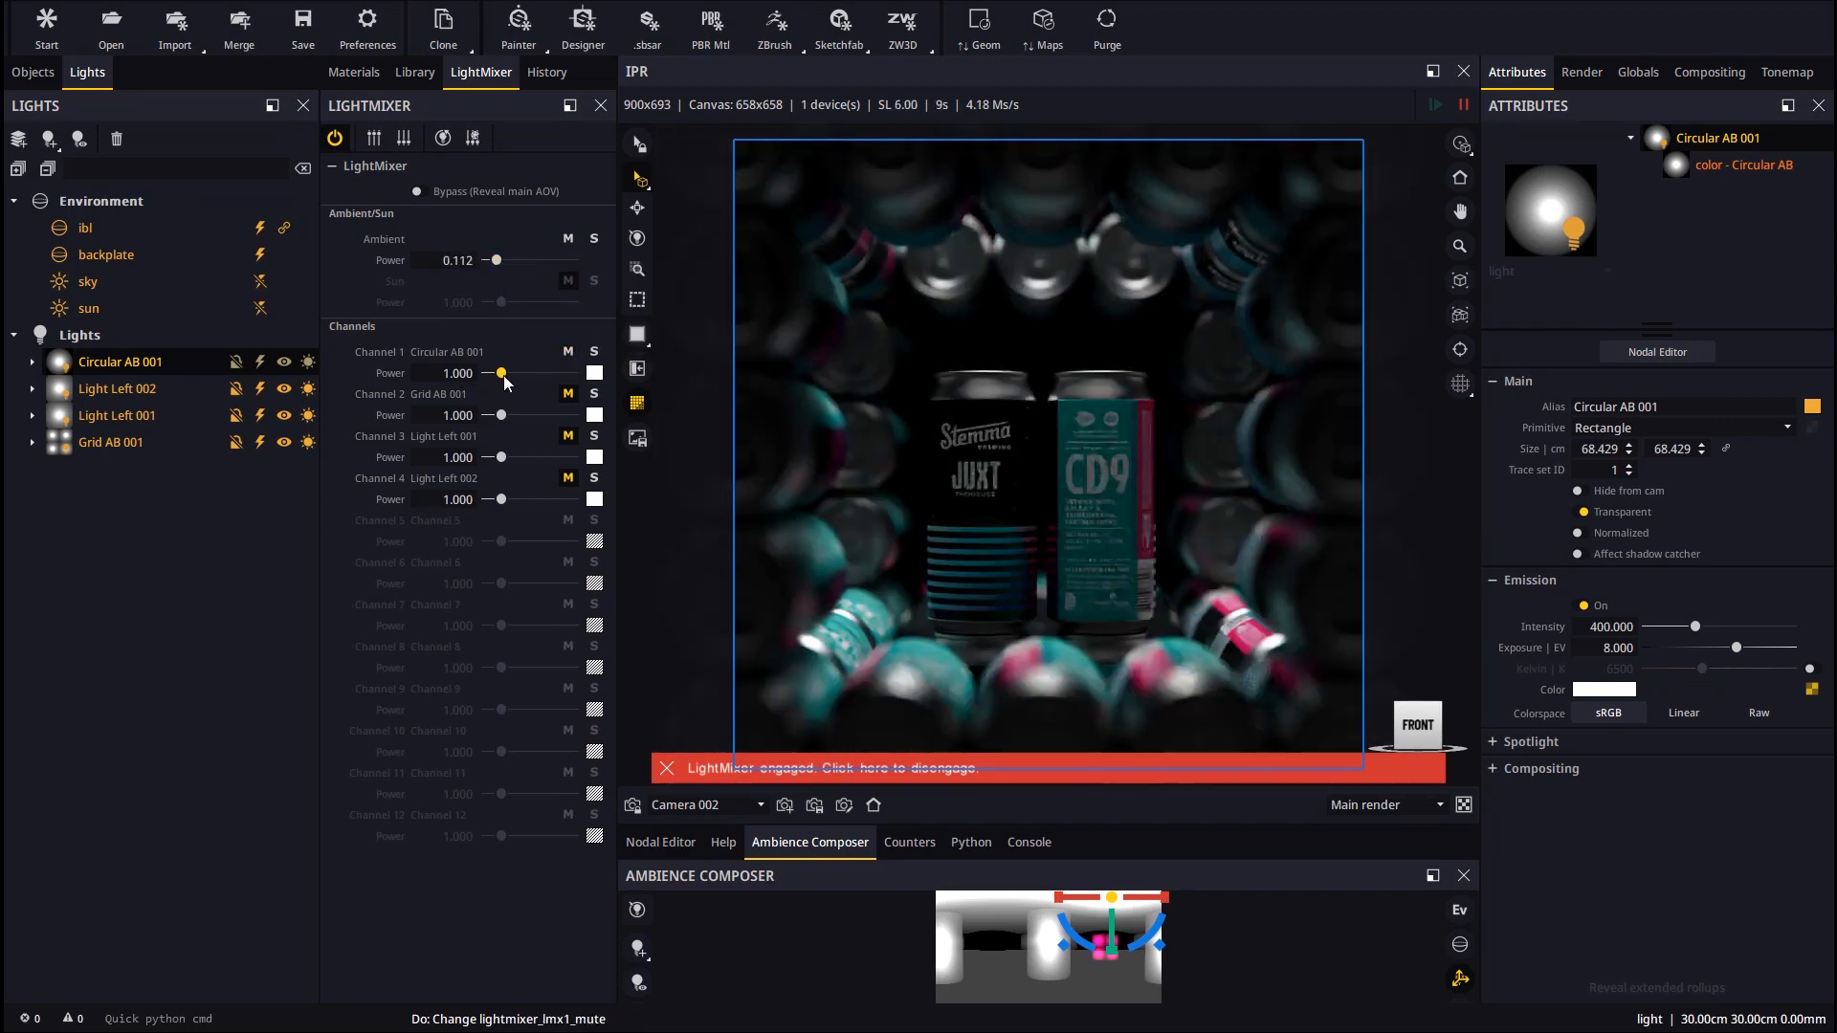
{"action": "left_click_drag", "start_coordinate": [498, 380], "coordinate": [508, 380]}
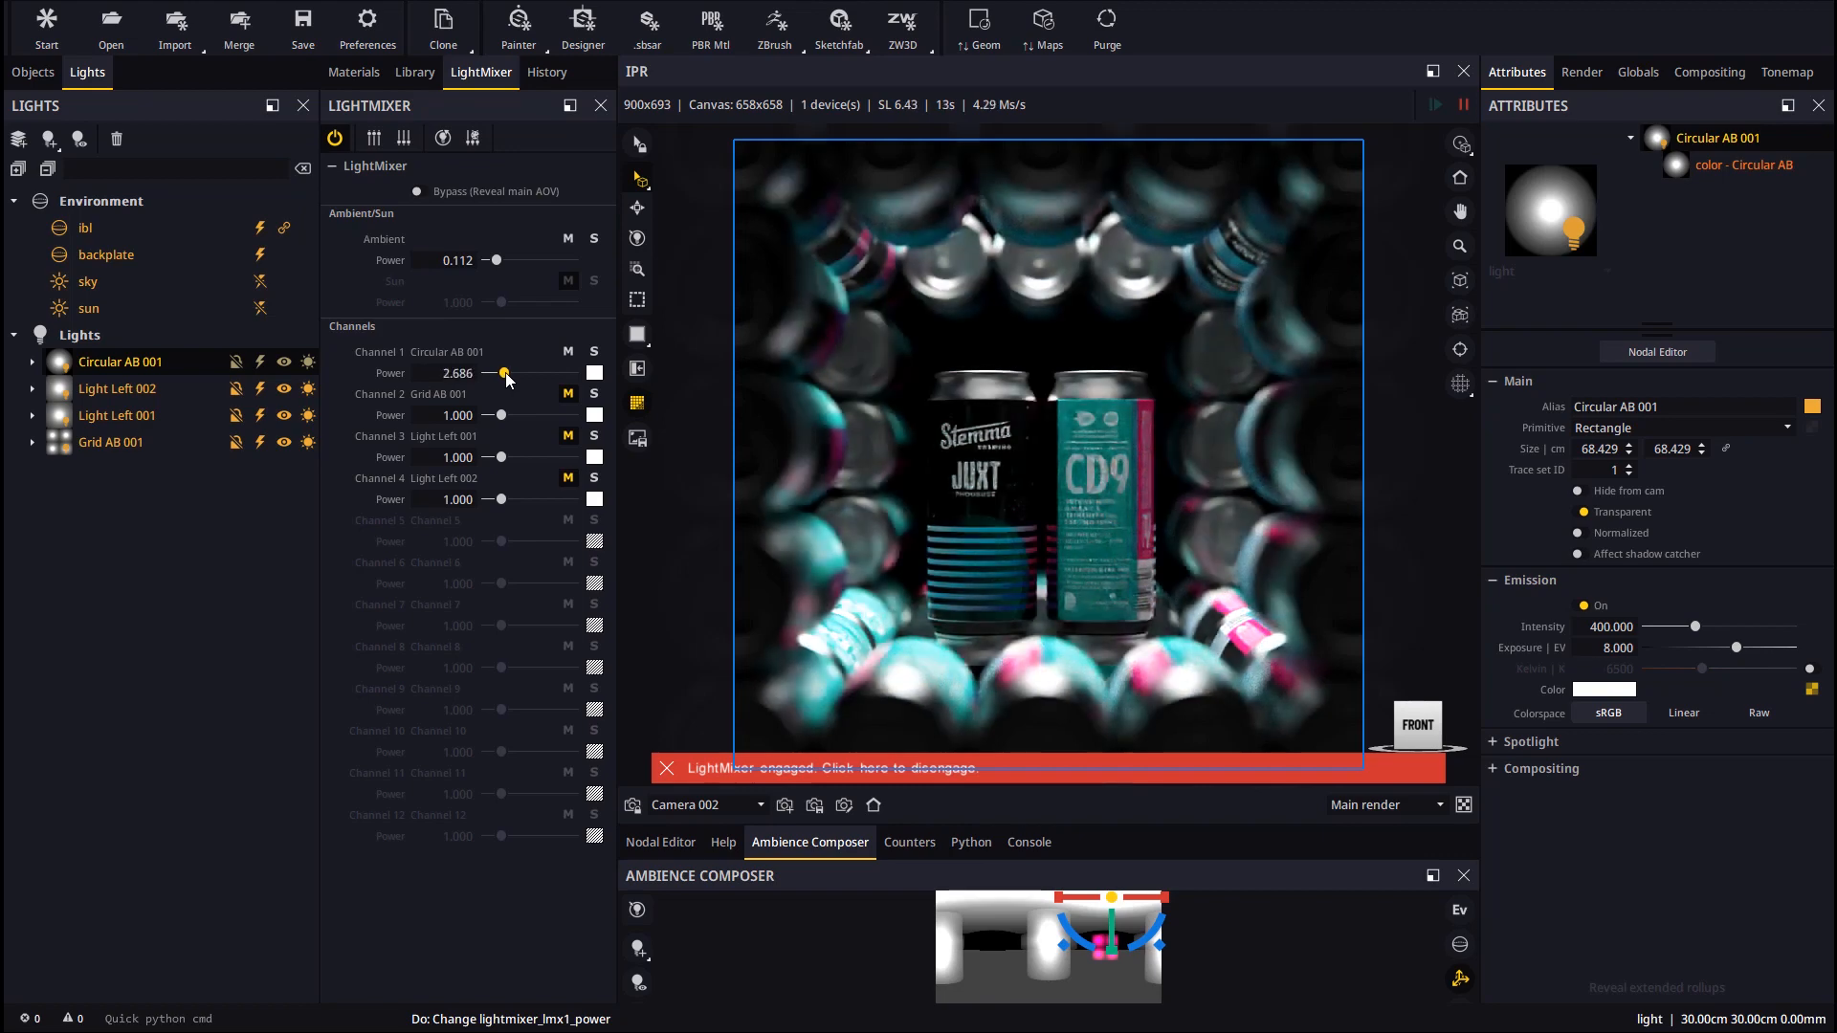
{"action": "left_click", "coordinate": [595, 373]}
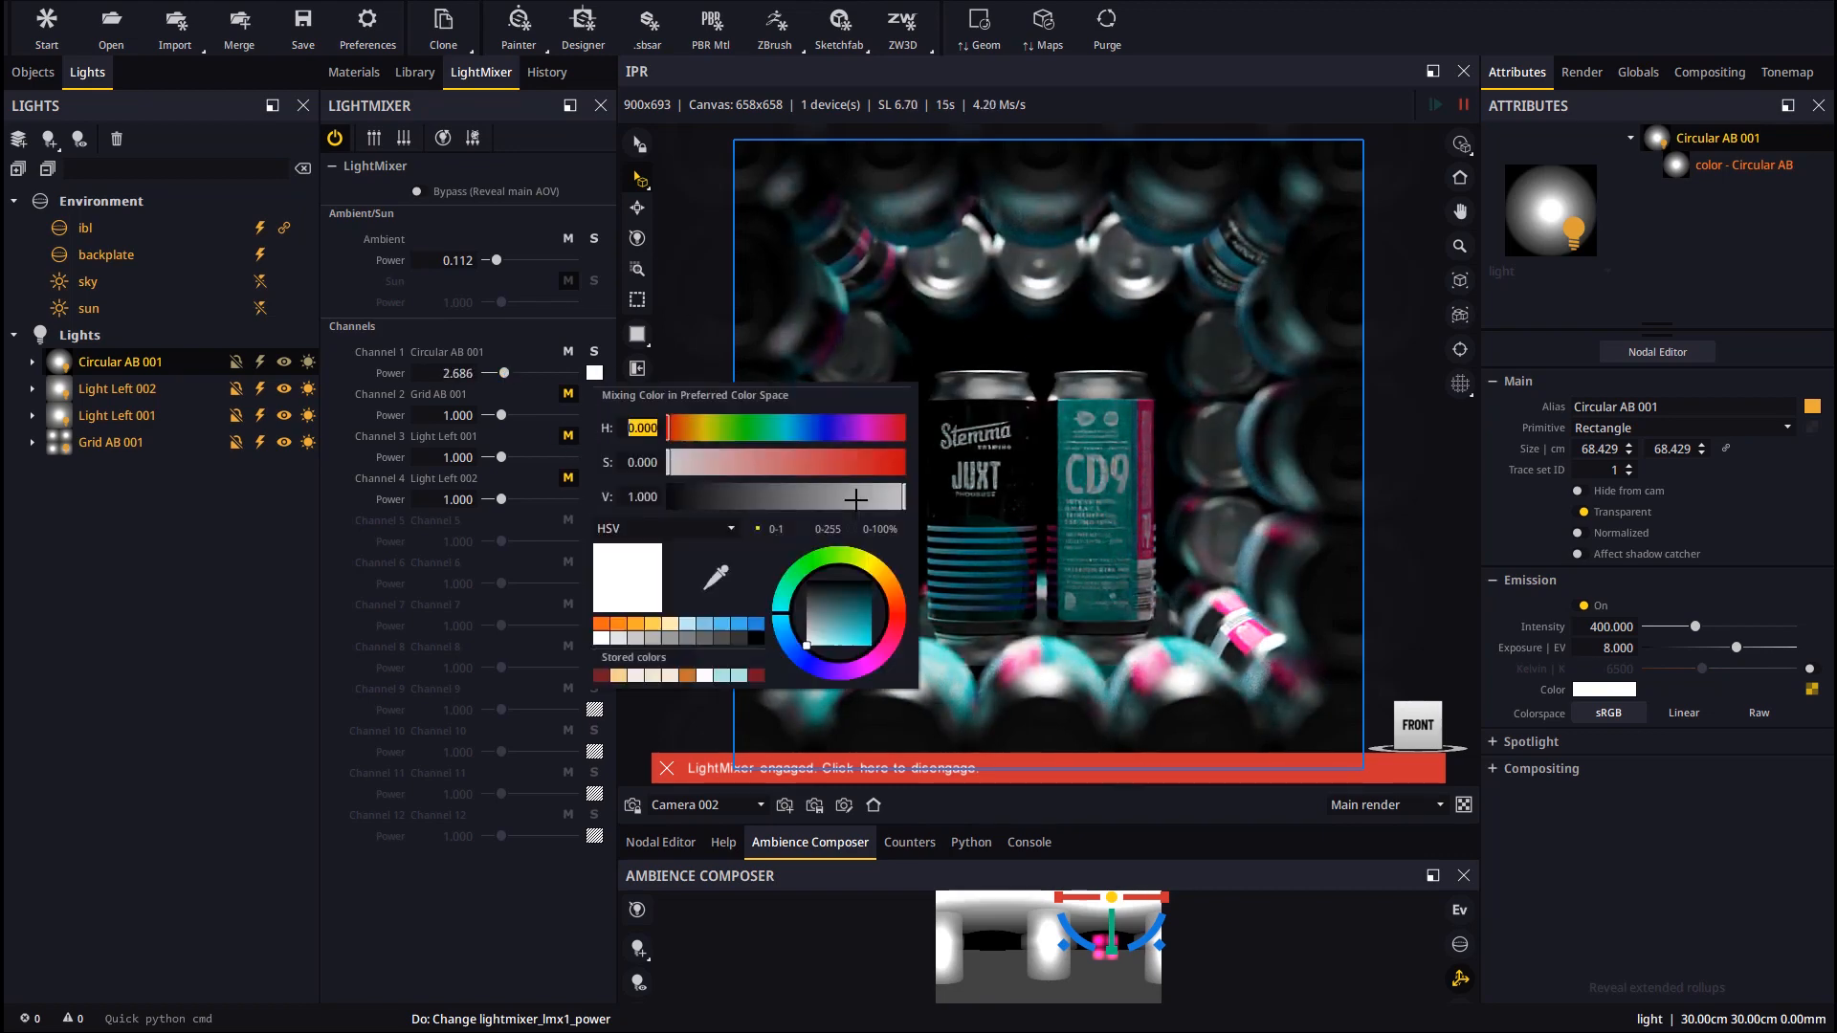
{"action": "left_click", "coordinate": [725, 627]}
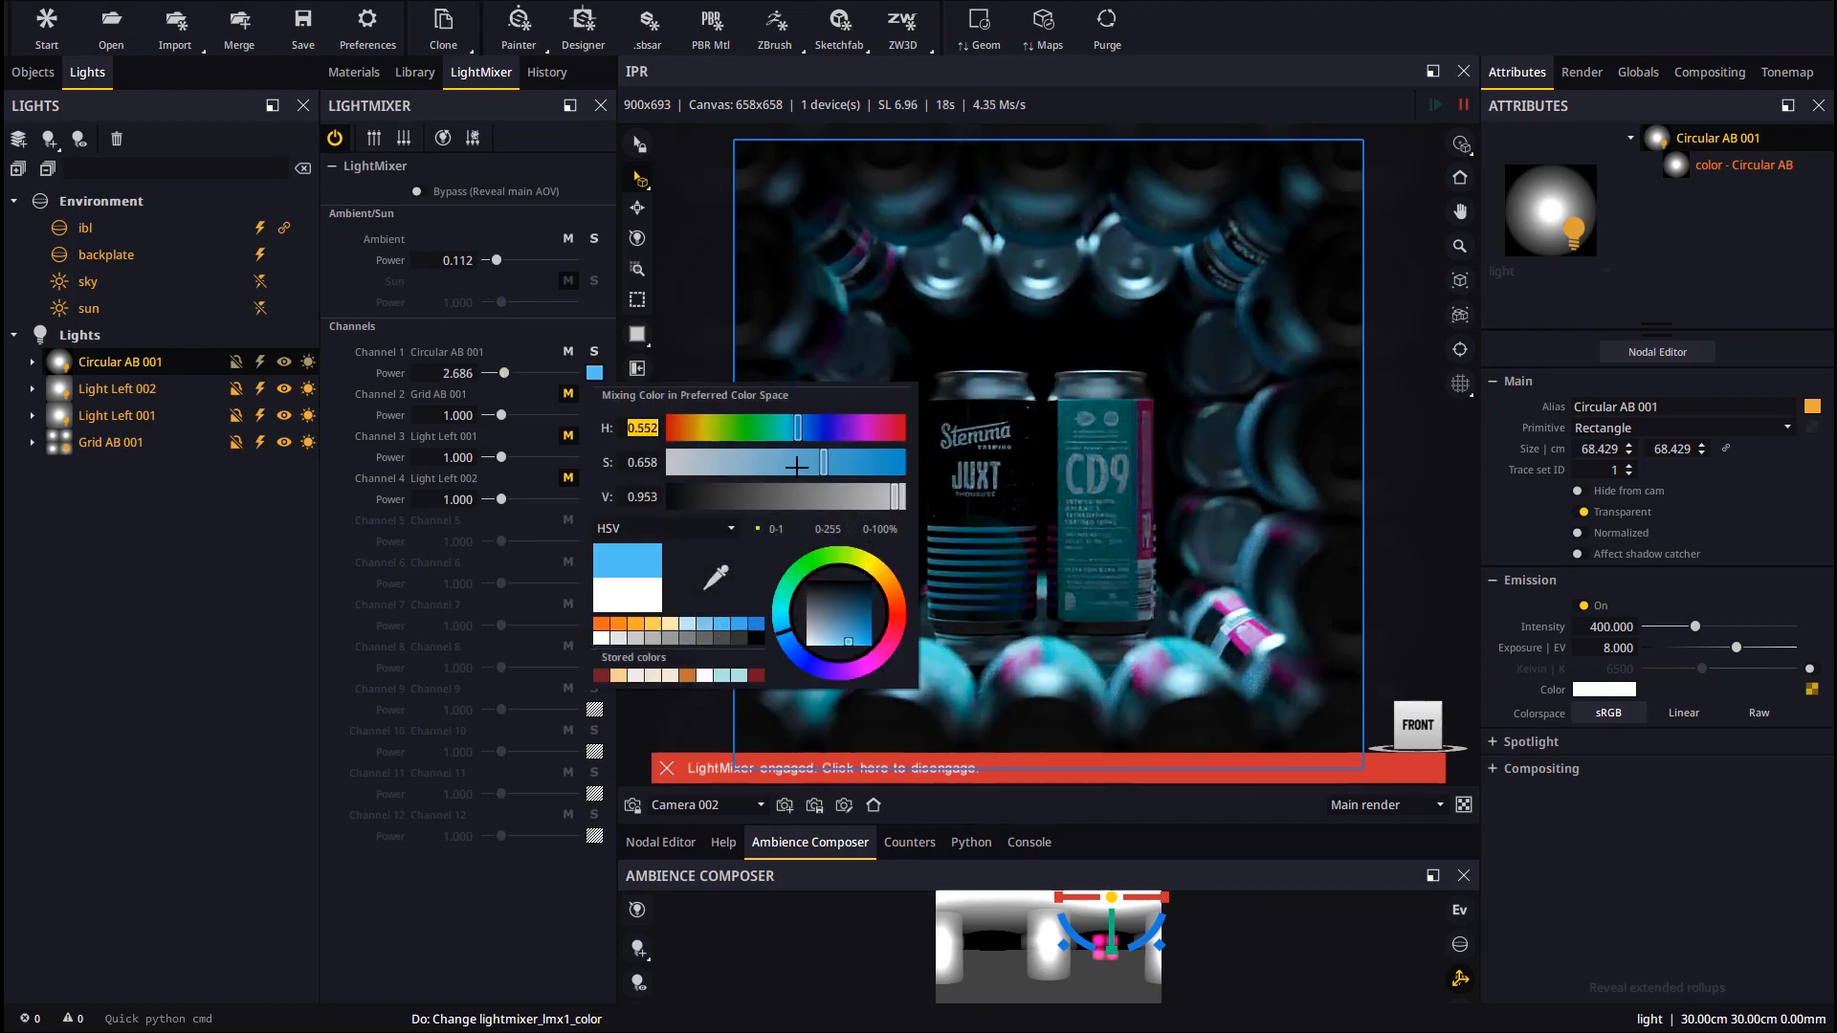
- Unmute the Grid AB 001, Light Left 001 and Light Left 002 channels with powers about 1.02, 1.44 and 0.70, and consolidate the LightMixer changes
{"action": "left_click", "coordinate": [569, 394]}
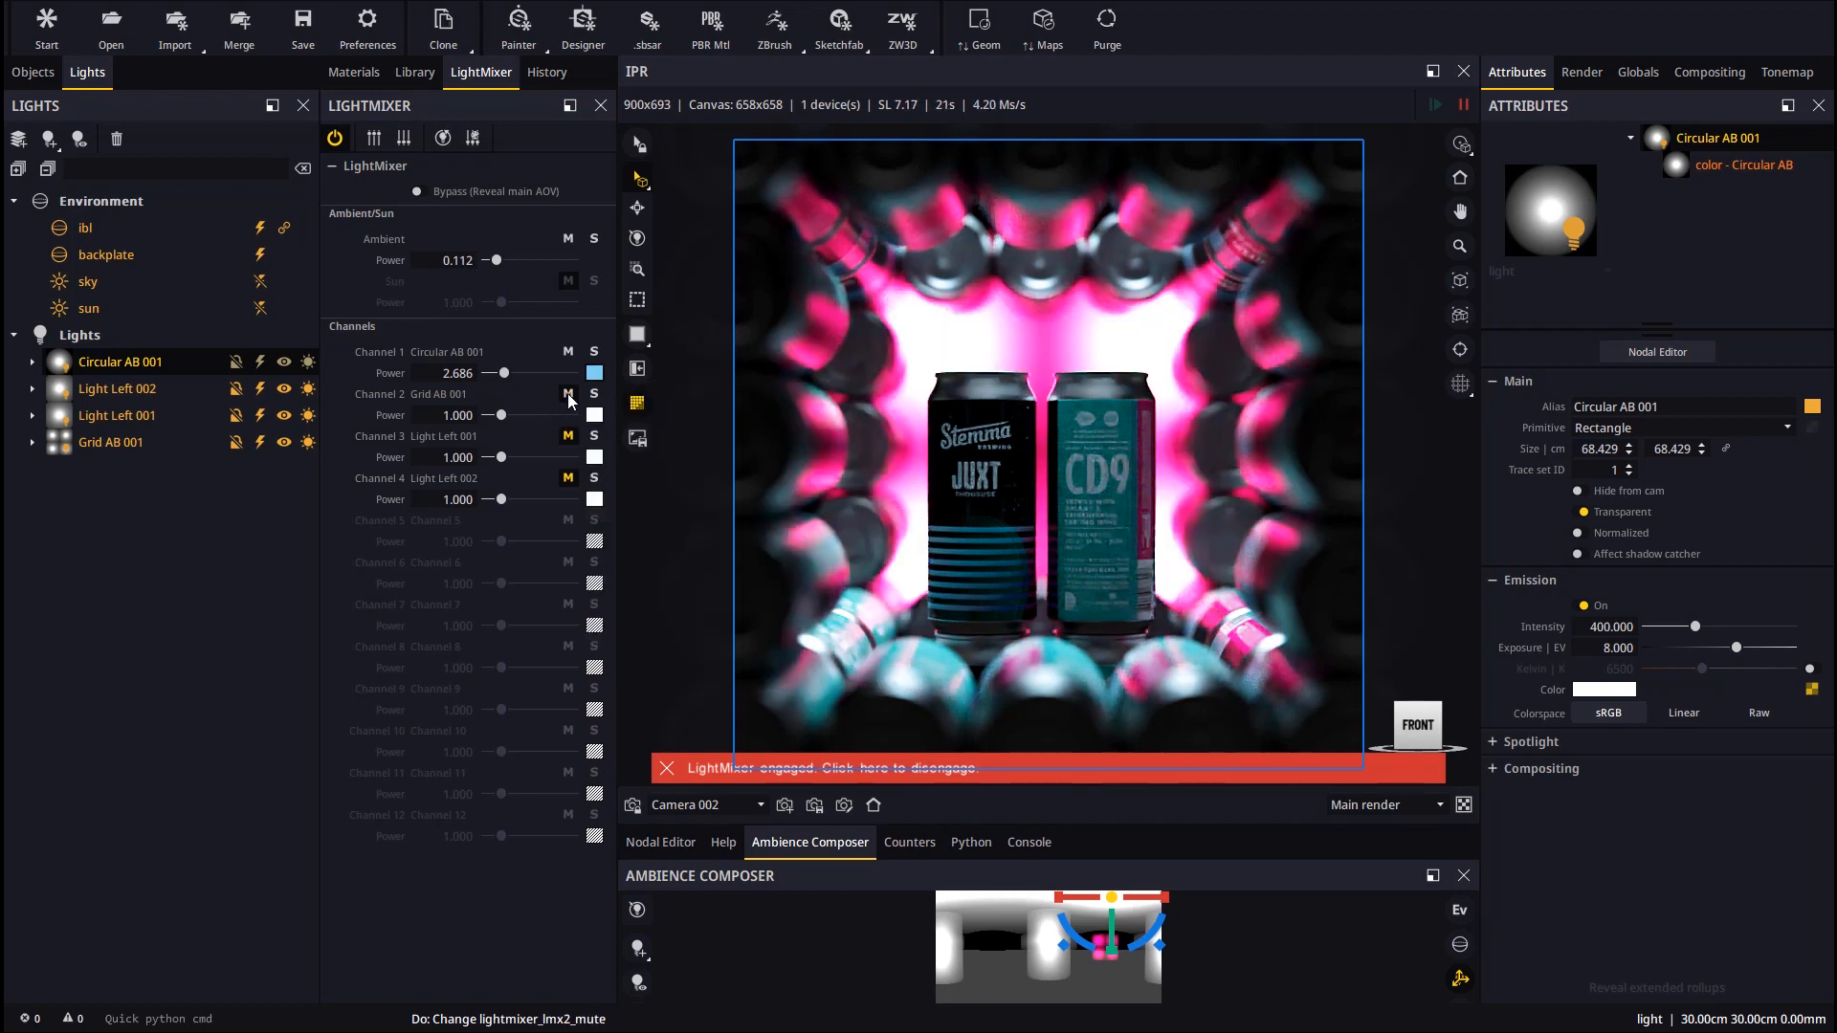
{"action": "left_click_drag", "start_coordinate": [496, 421], "coordinate": [502, 506]}
{"action": "left_click", "coordinate": [569, 435]}
{"action": "left_click", "coordinate": [567, 479]}
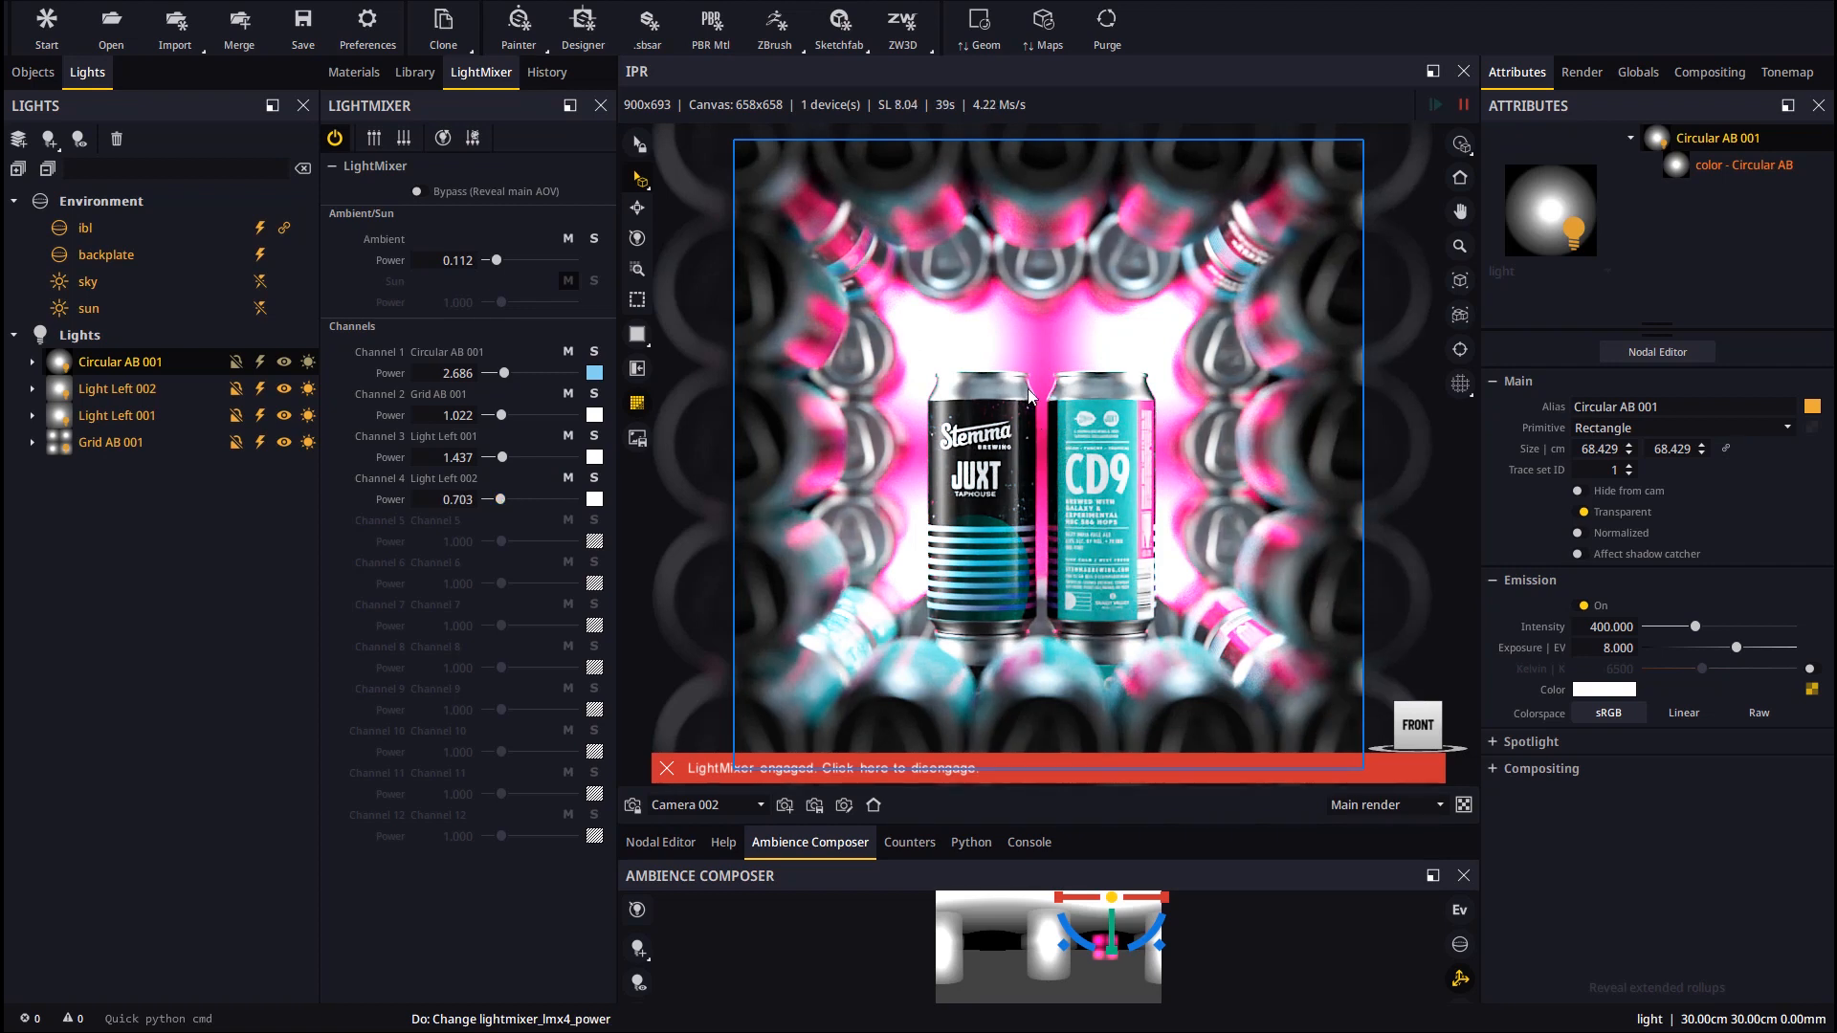
{"action": "left_click", "coordinate": [786, 771]}
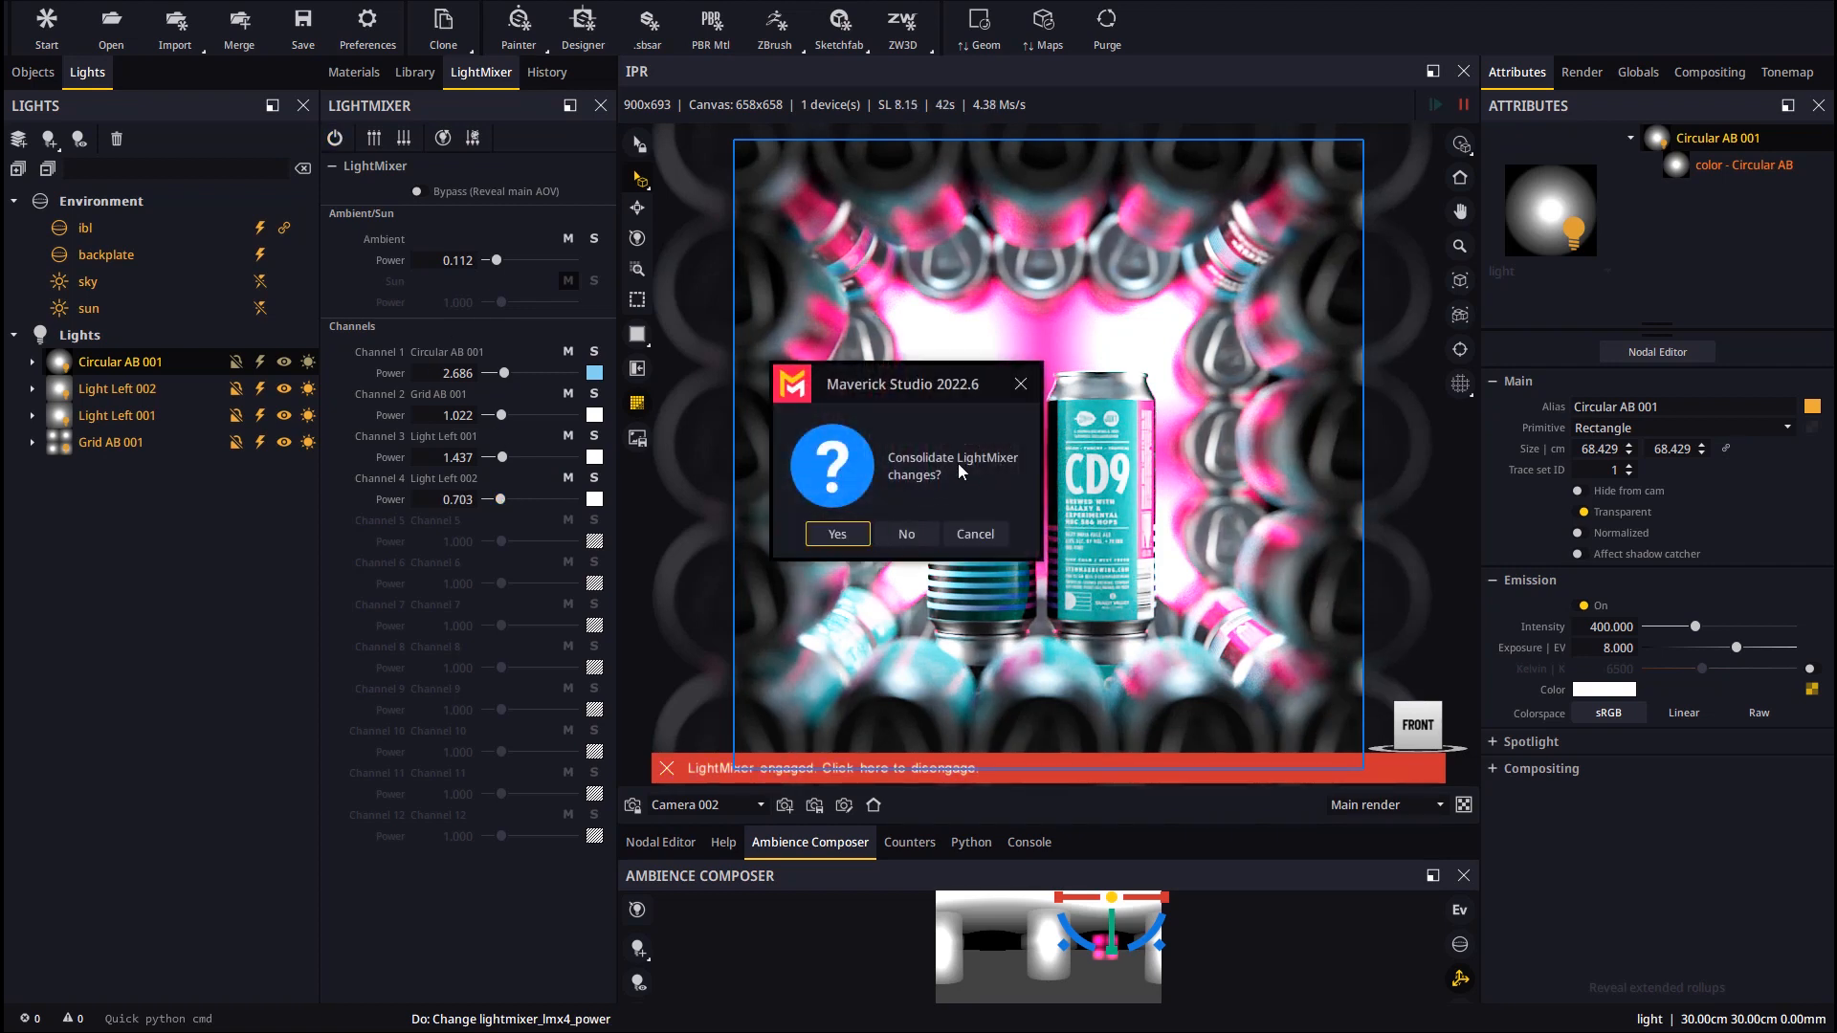
{"action": "left_click", "coordinate": [837, 534]}
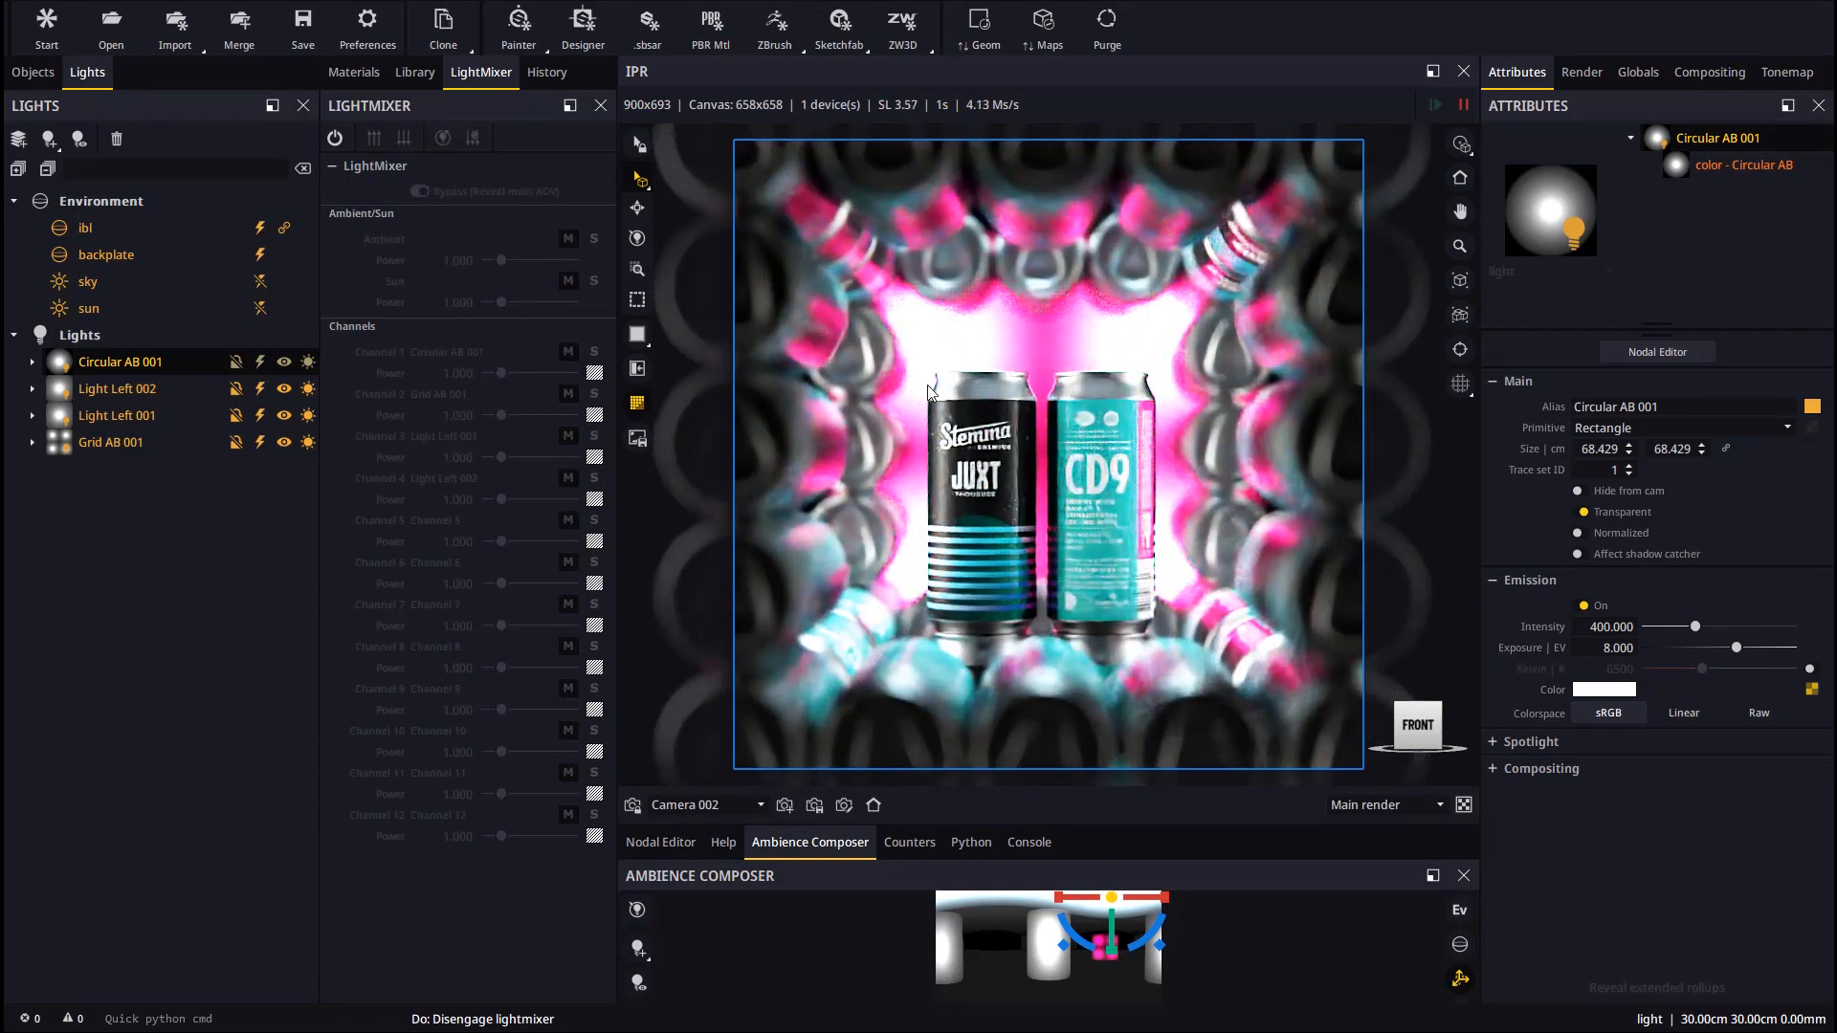
- Adjust the tonemap to a burn of about 5.81, contrast of about 1.35 and vibrance of about 1.22
{"action": "left_click", "coordinate": [1786, 71]}
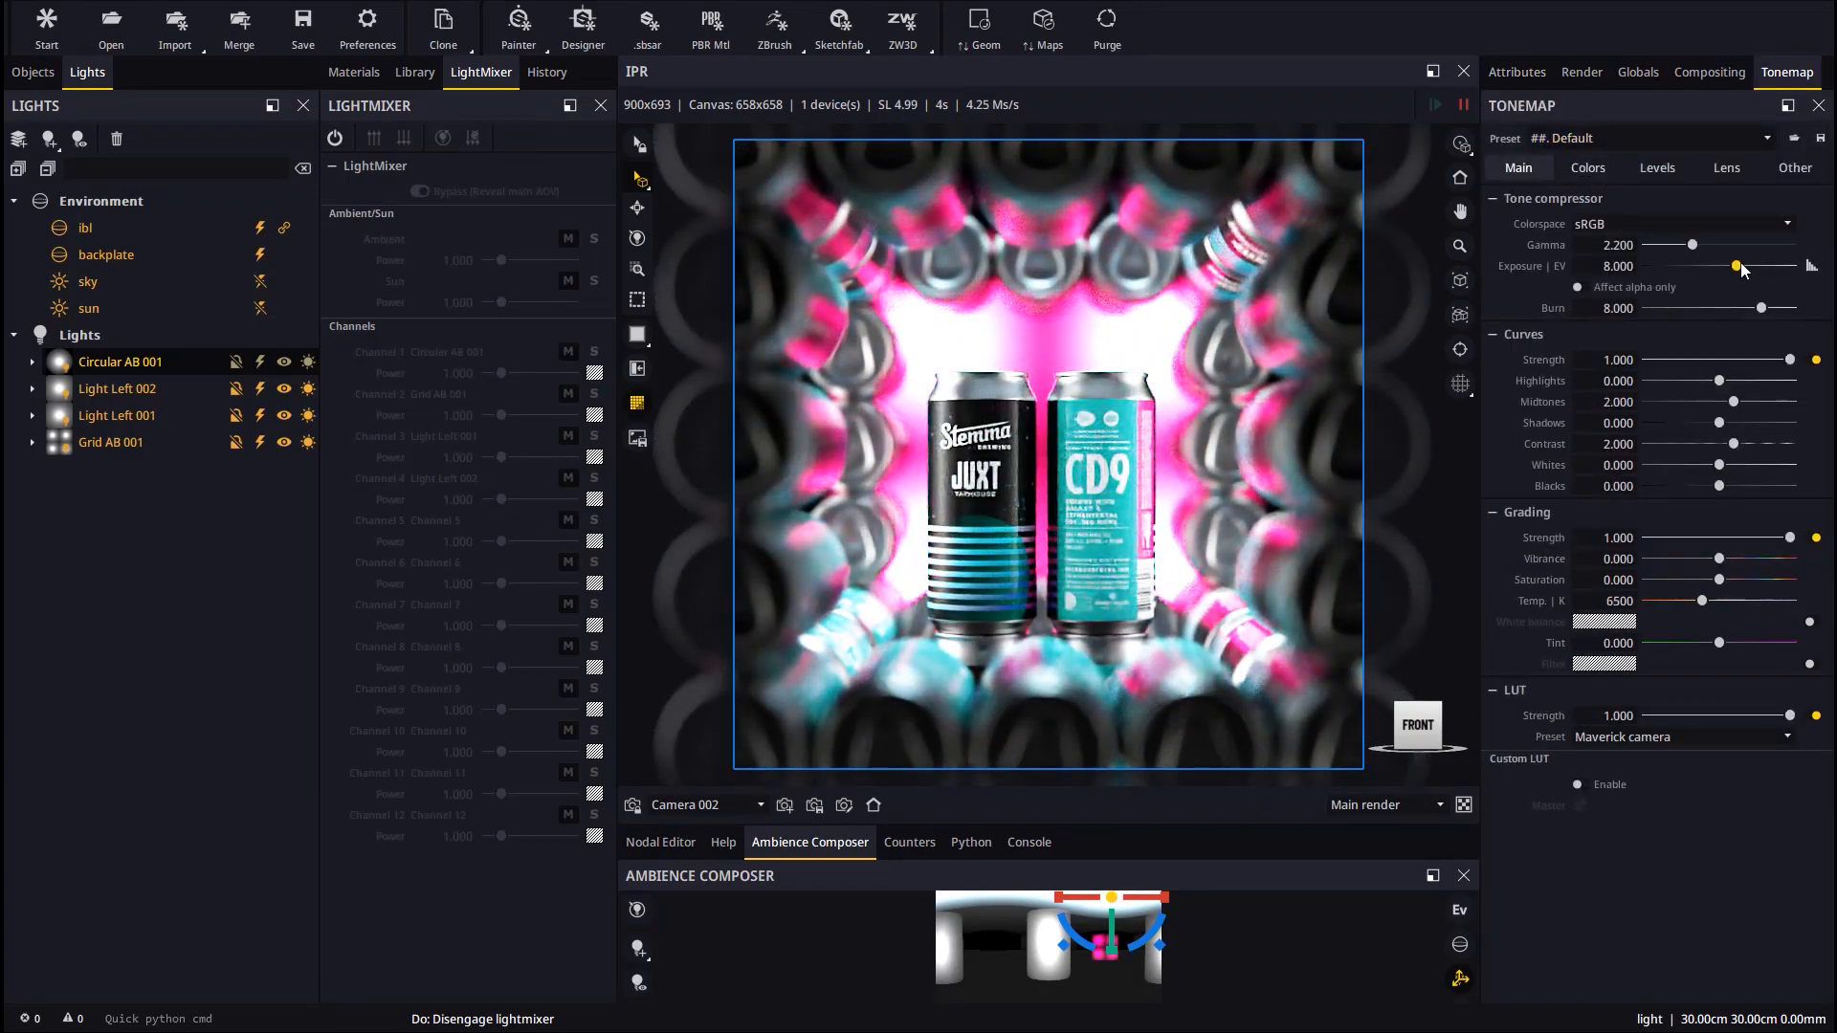
{"action": "left_click_drag", "start_coordinate": [1760, 310], "coordinate": [1729, 313]}
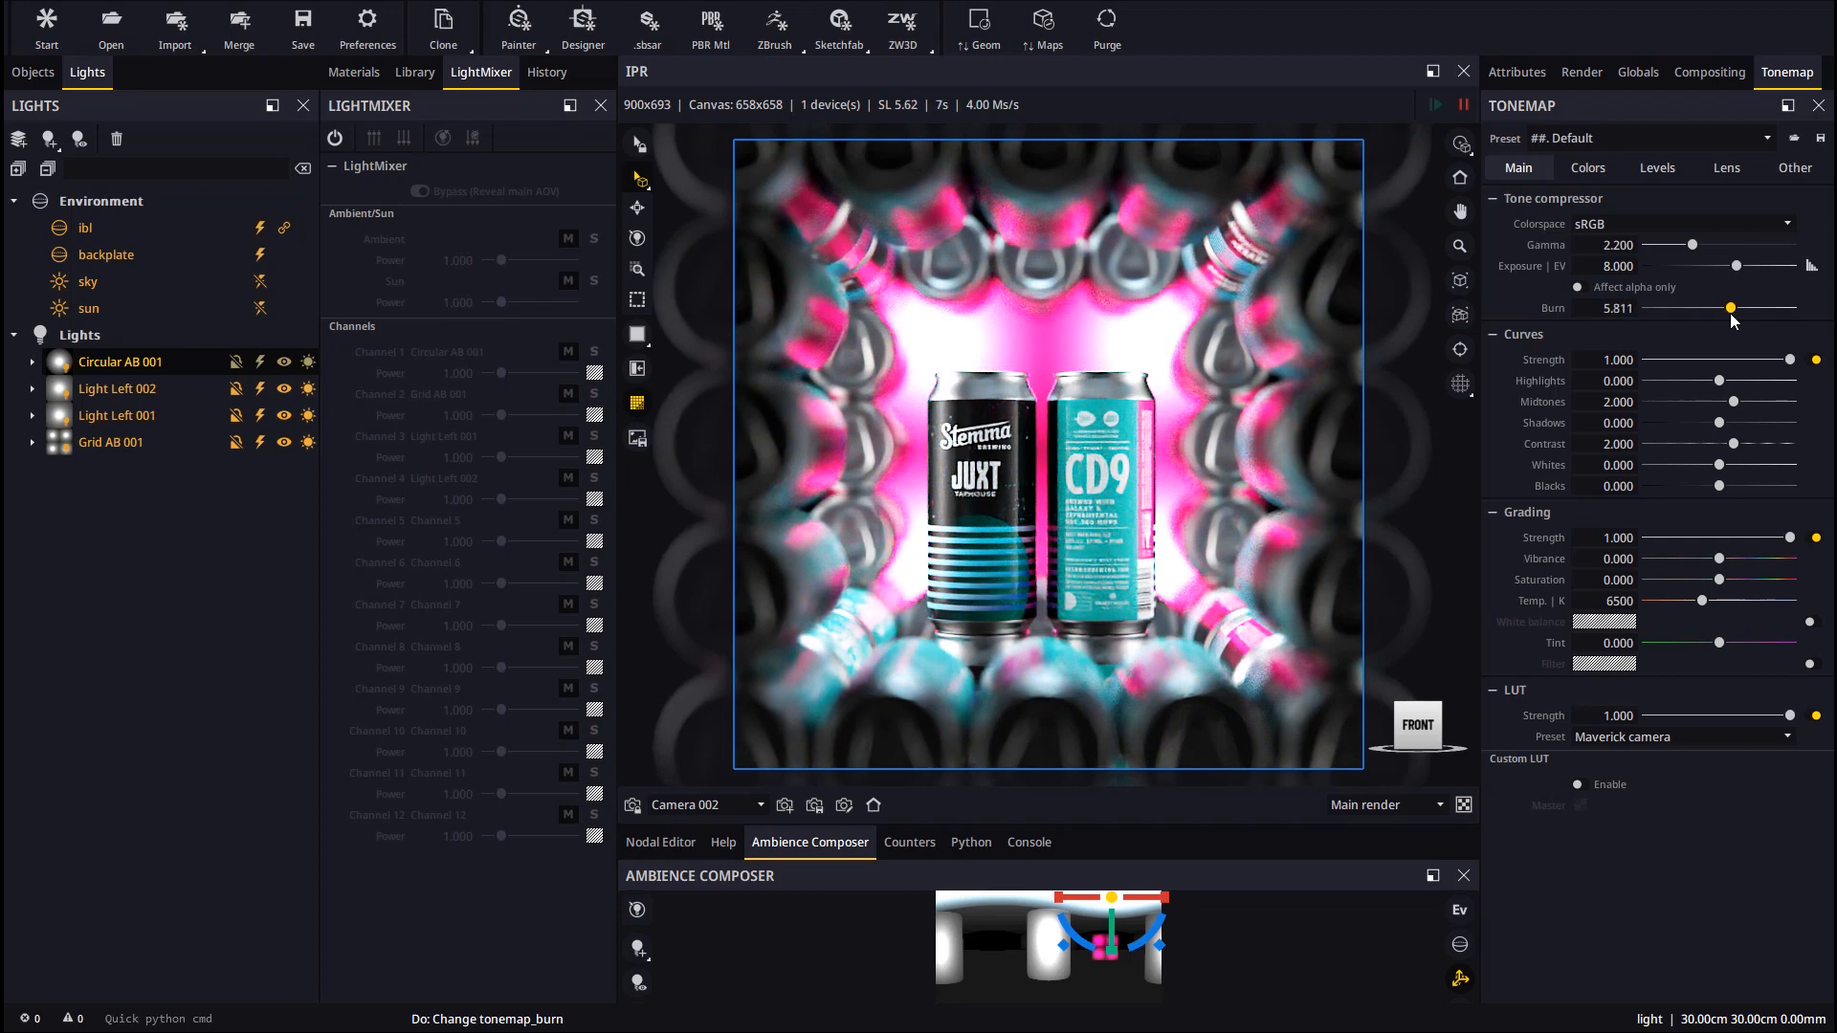
{"action": "left_click_drag", "start_coordinate": [1734, 443], "coordinate": [1730, 445]}
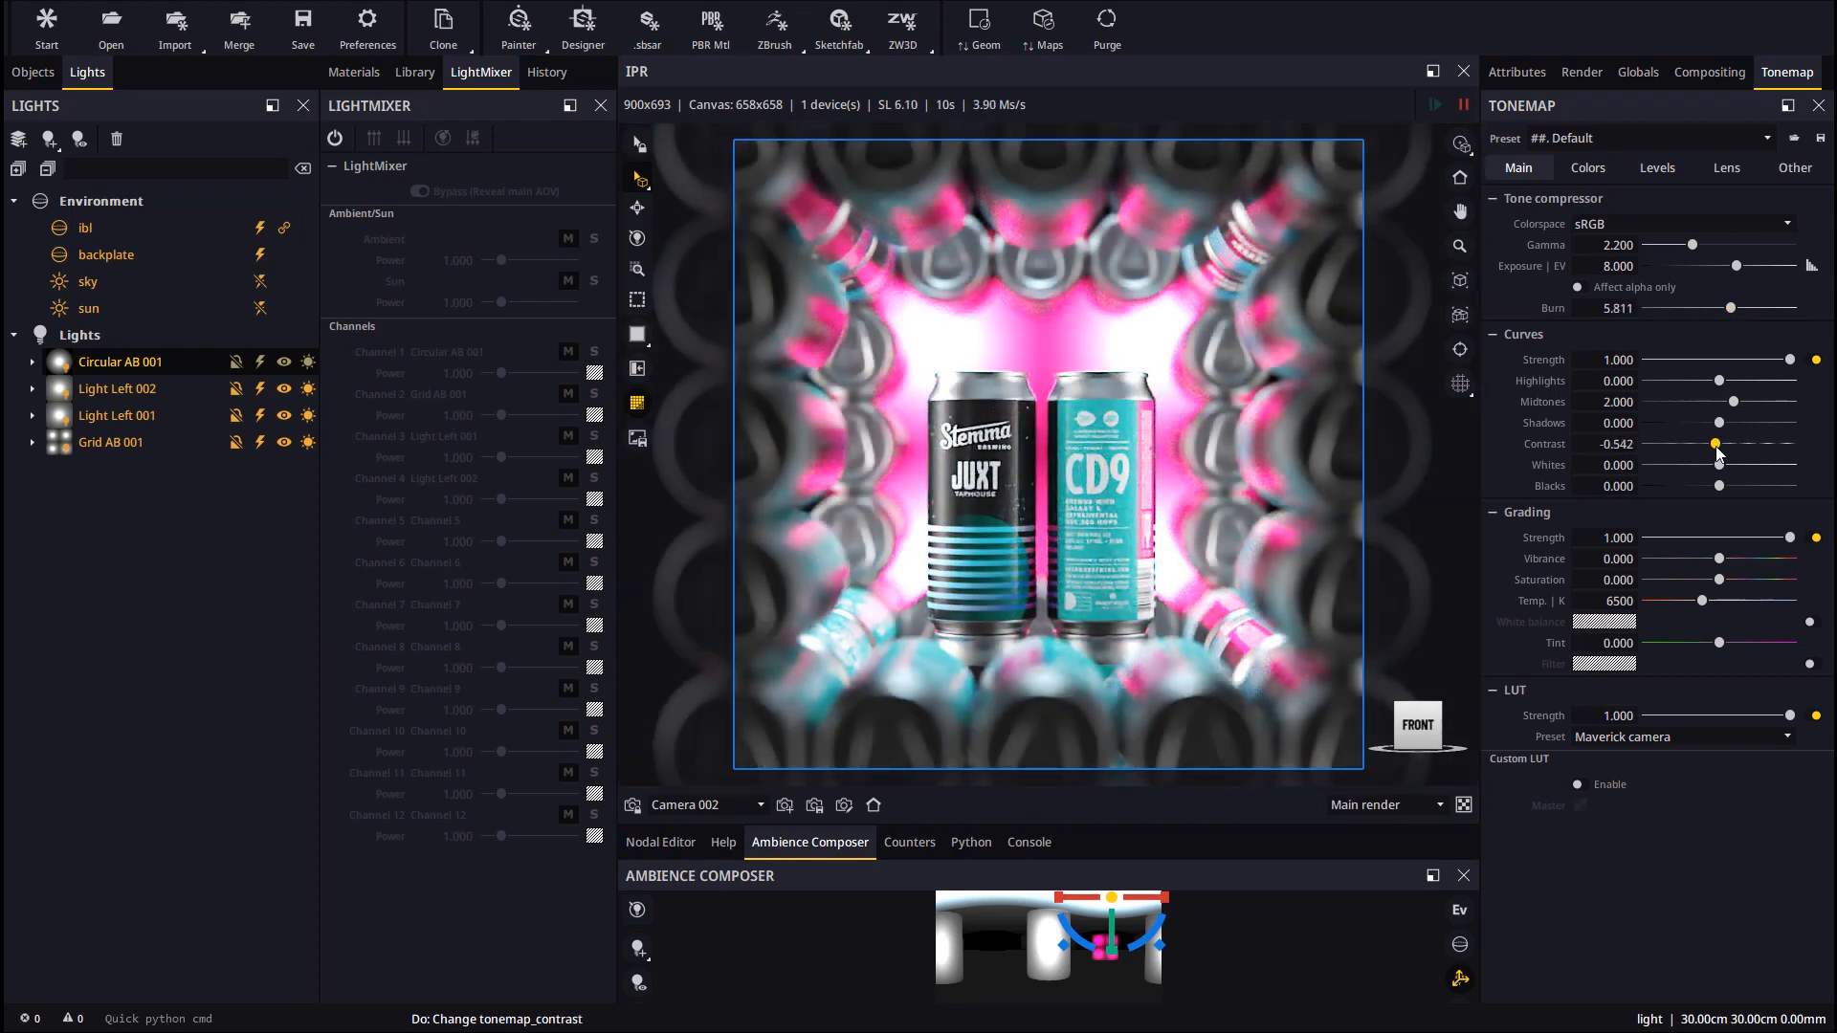
{"action": "left_click_drag", "start_coordinate": [1719, 559], "coordinate": [1722, 559]}
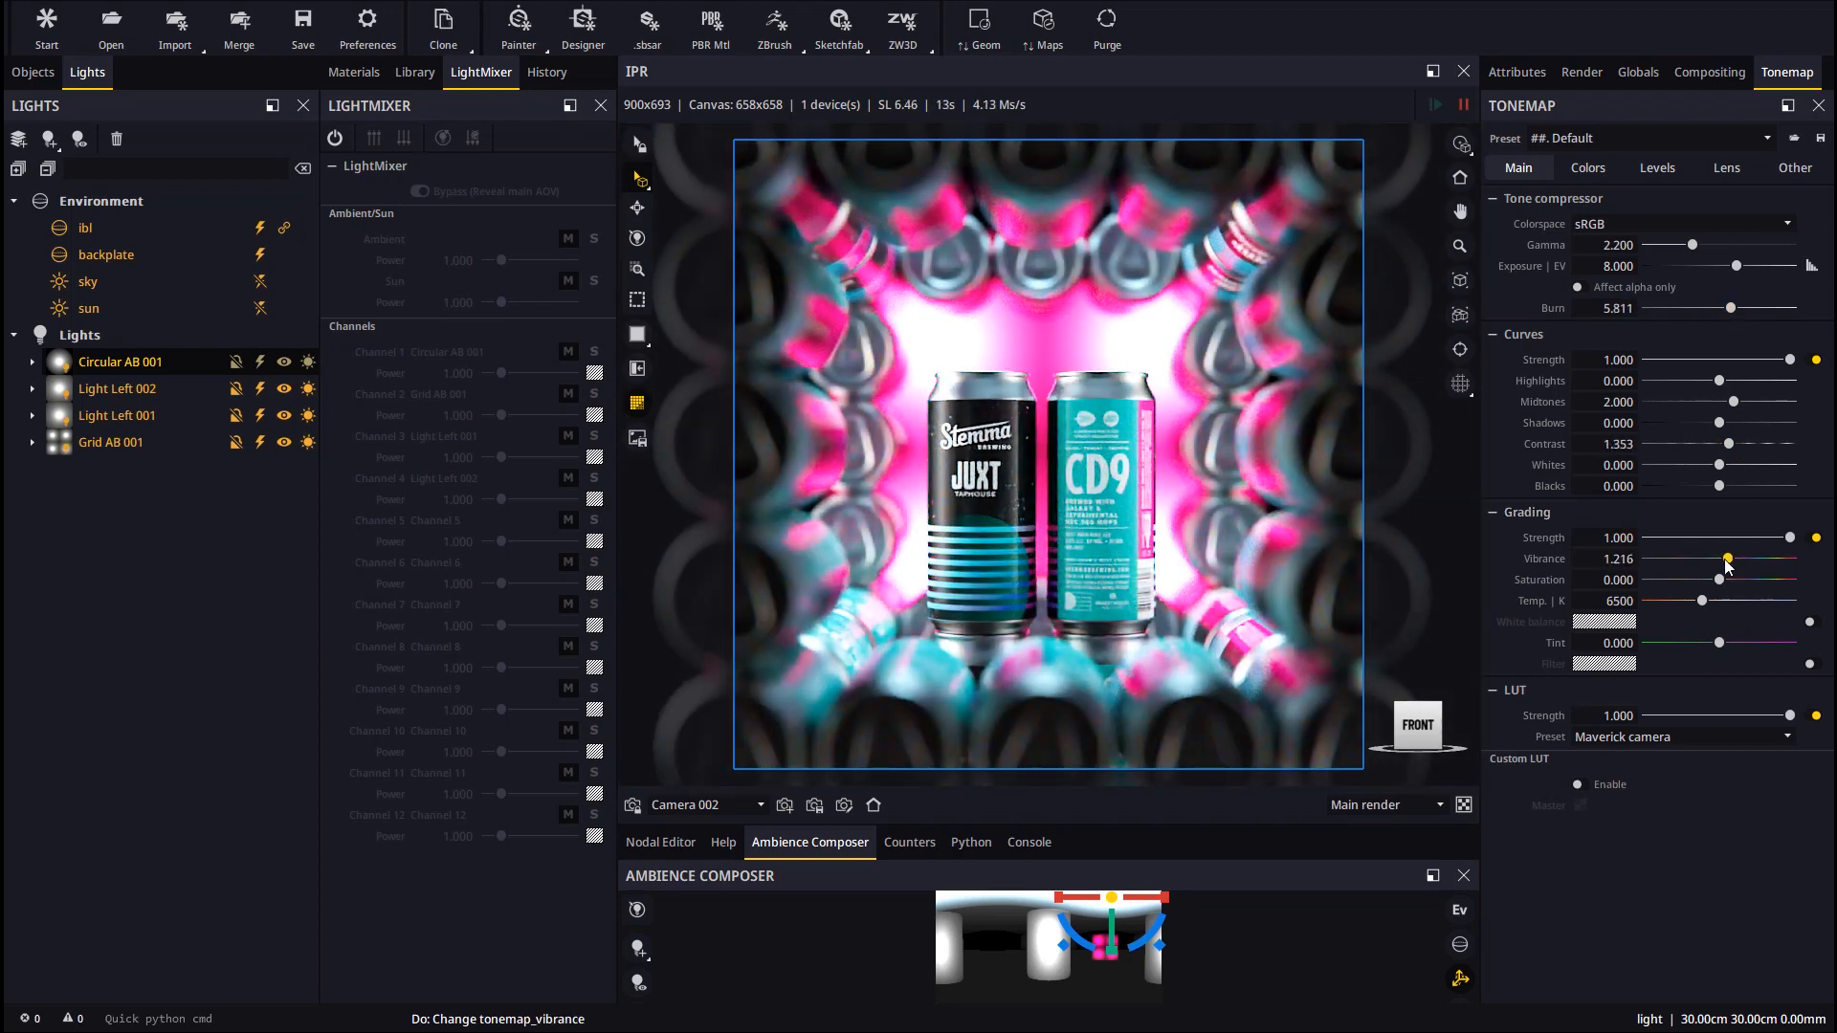
- Enable lens glare and, using the clipping preview, set the HDR remap high-end cutoff to about 0.106 EV and multiplier to about -1.309 EV
{"action": "left_click", "coordinate": [1727, 167]}
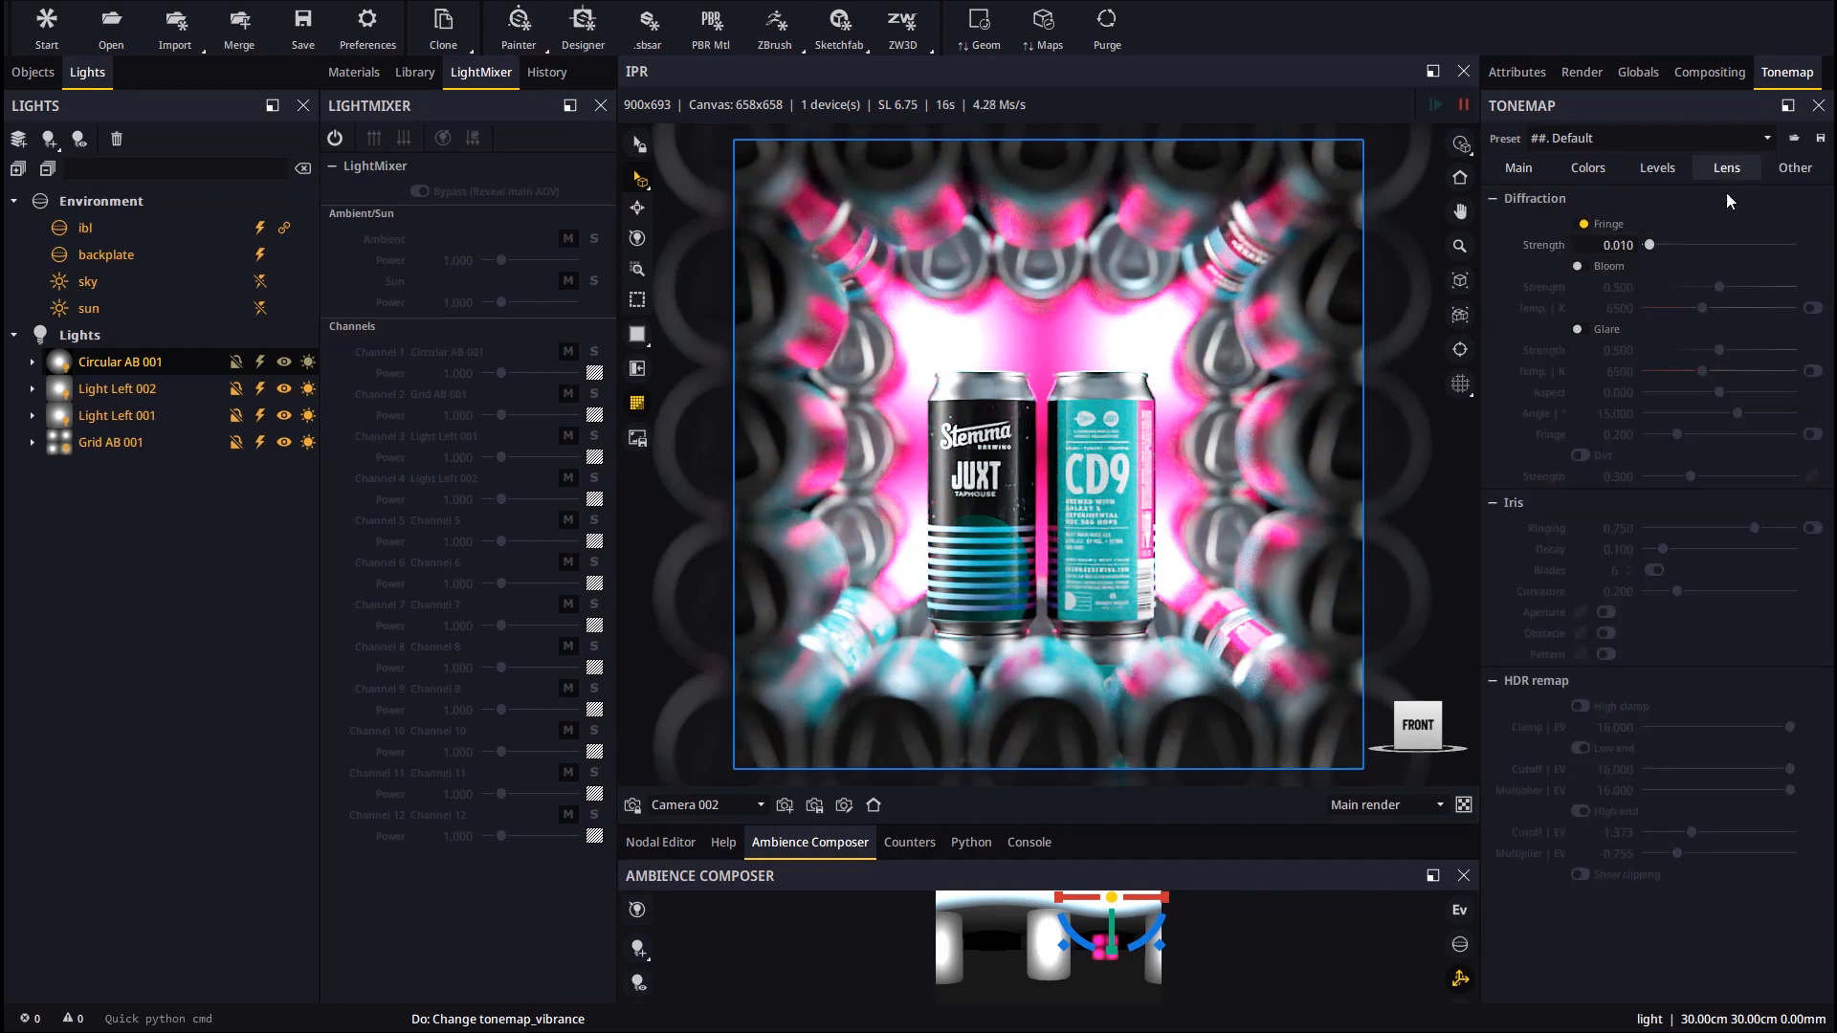
{"action": "left_click", "coordinate": [1578, 330]}
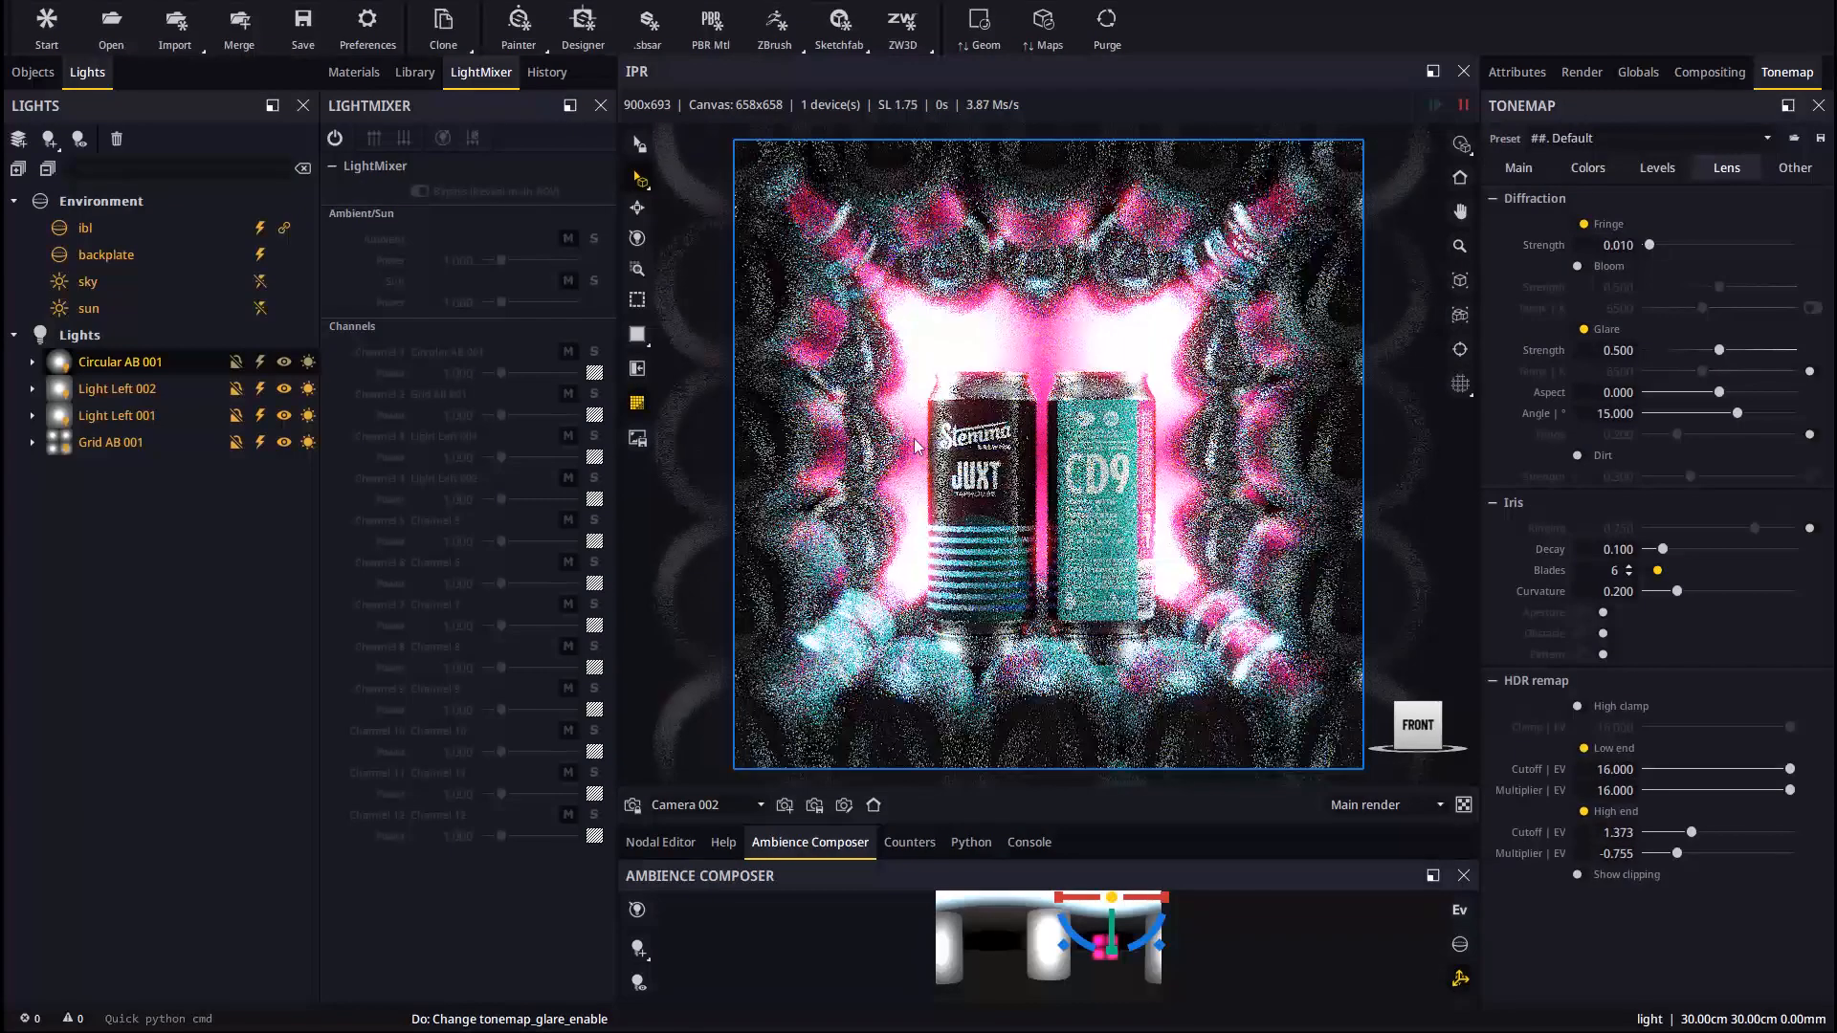
{"action": "left_click", "coordinate": [1578, 875]}
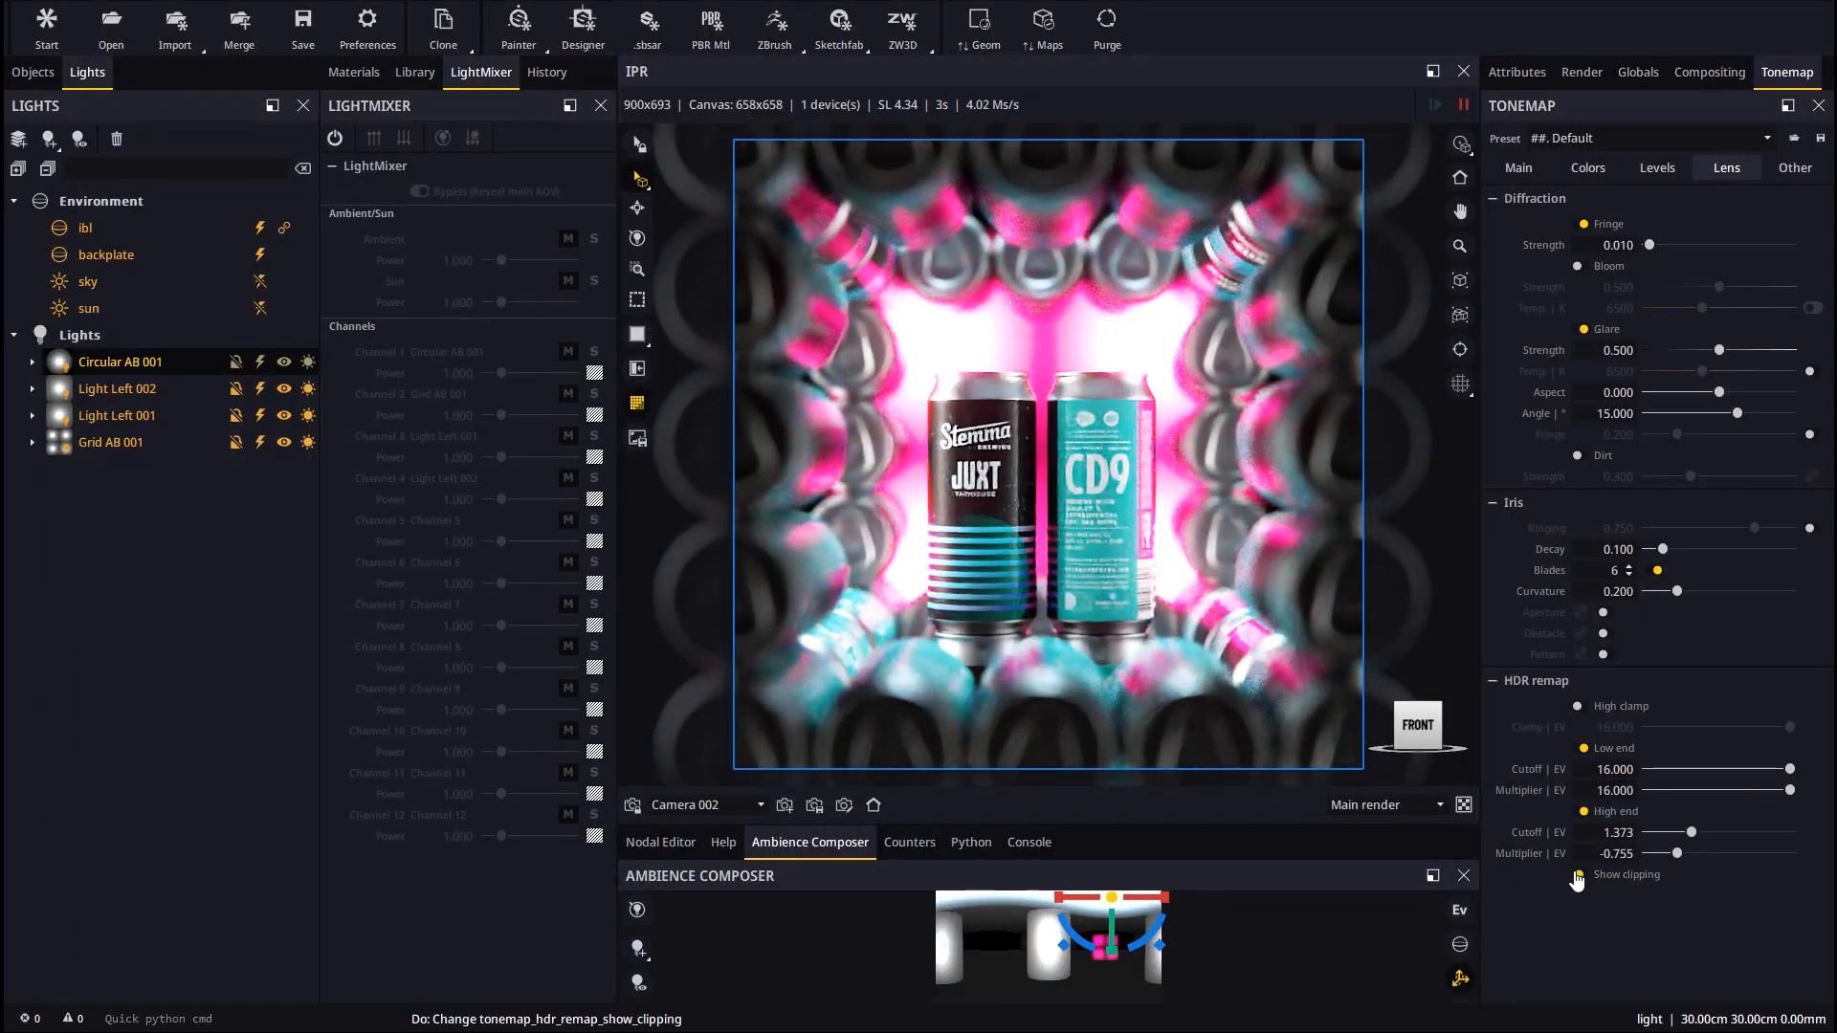
{"action": "mouse_move", "coordinate": [1675, 852]}
{"action": "left_mouse_down"}
{"action": "mouse_move", "coordinate": [1648, 855]}
{"action": "mouse_move", "coordinate": [1684, 851]}
{"action": "left_mouse_up"}
{"action": "left_click", "coordinate": [1577, 874]}
{"action": "left_click_drag", "start_coordinate": [1684, 853], "coordinate": [1693, 833]}
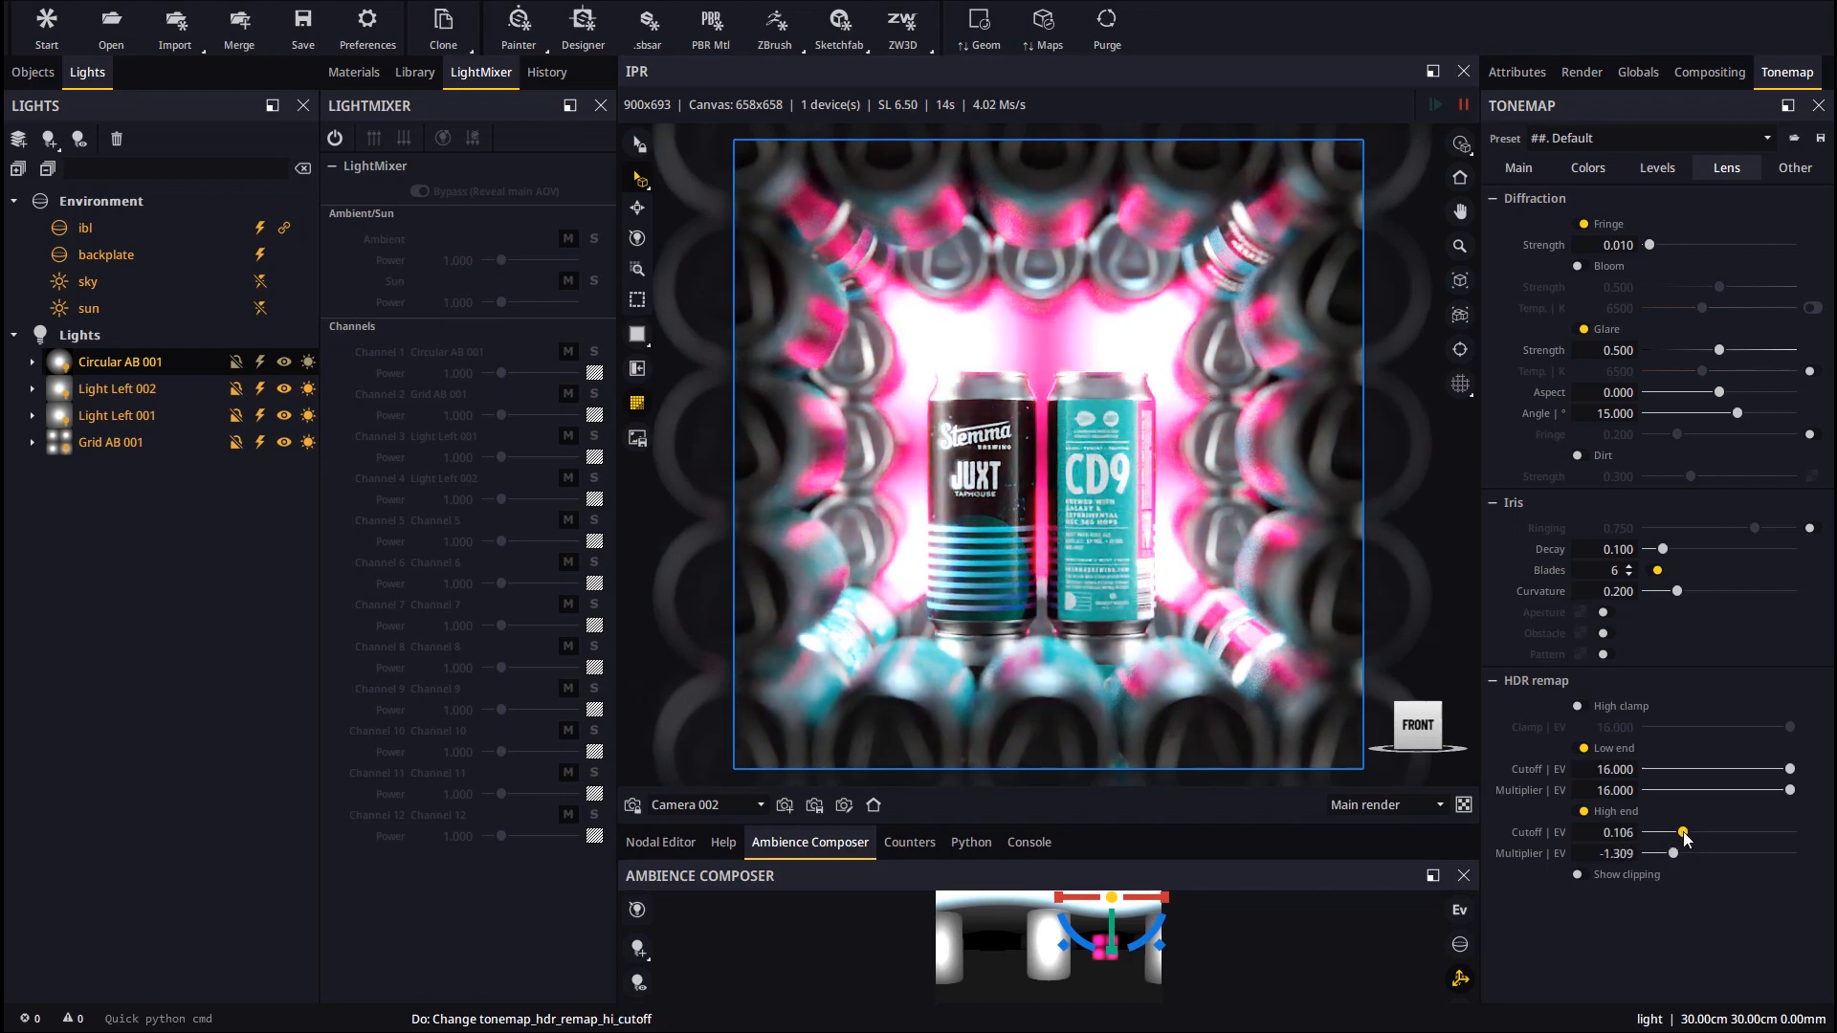